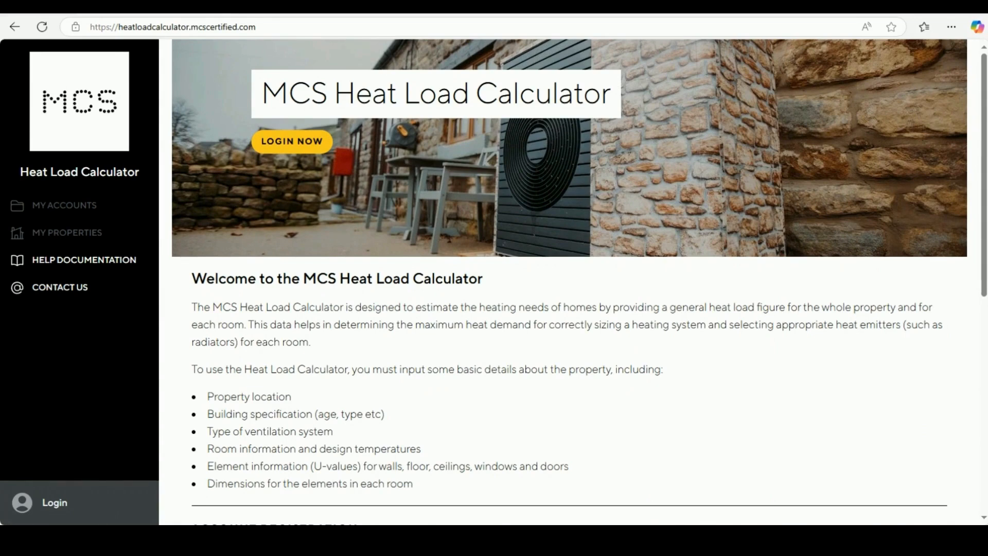
Log in, open the admin account's My Properties list and start a new property
click(293, 141)
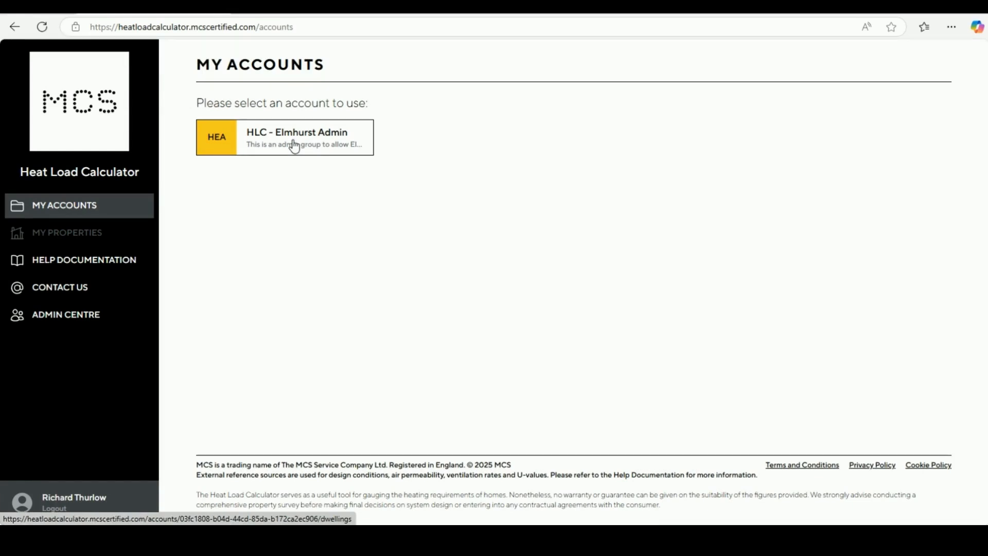
click(294, 144)
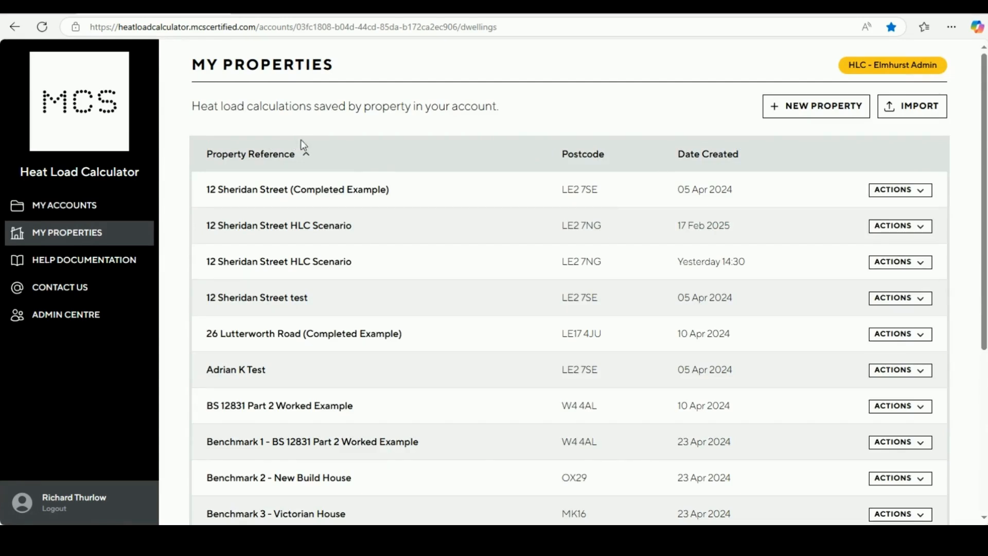
click(819, 108)
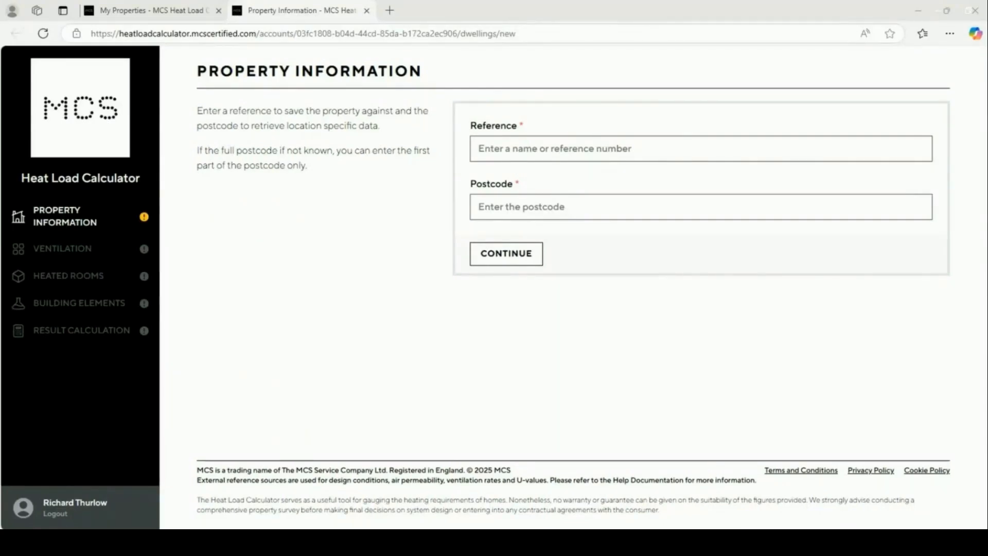
click(515, 149)
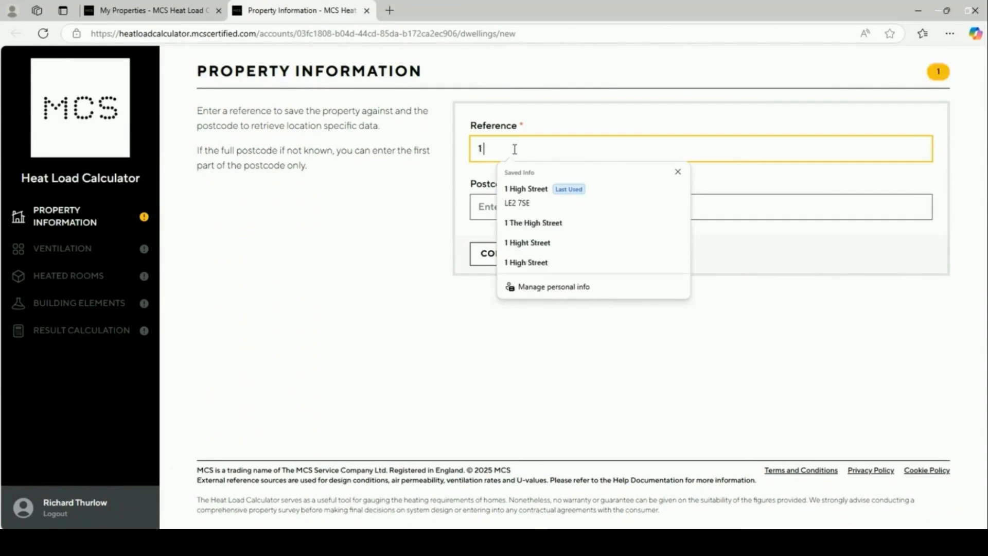
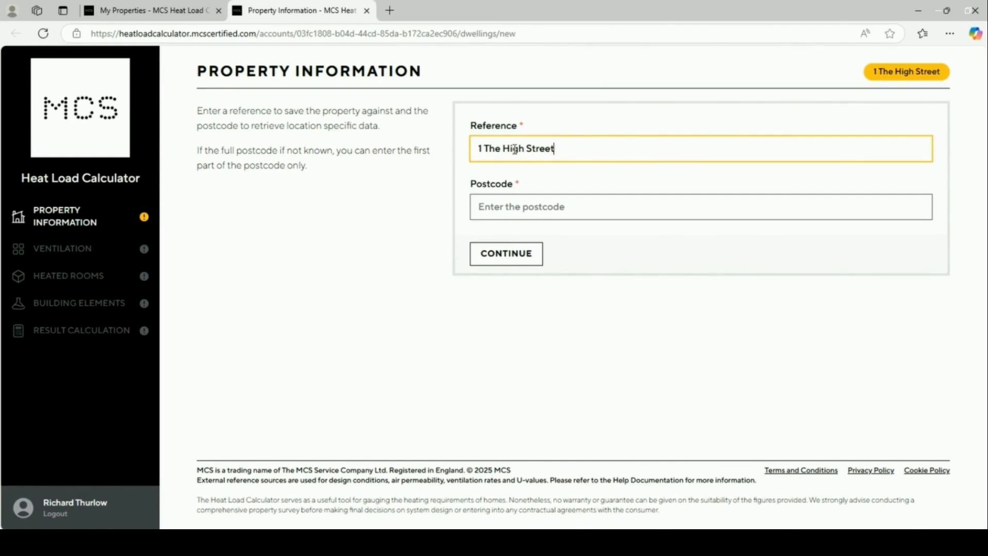
text(400)
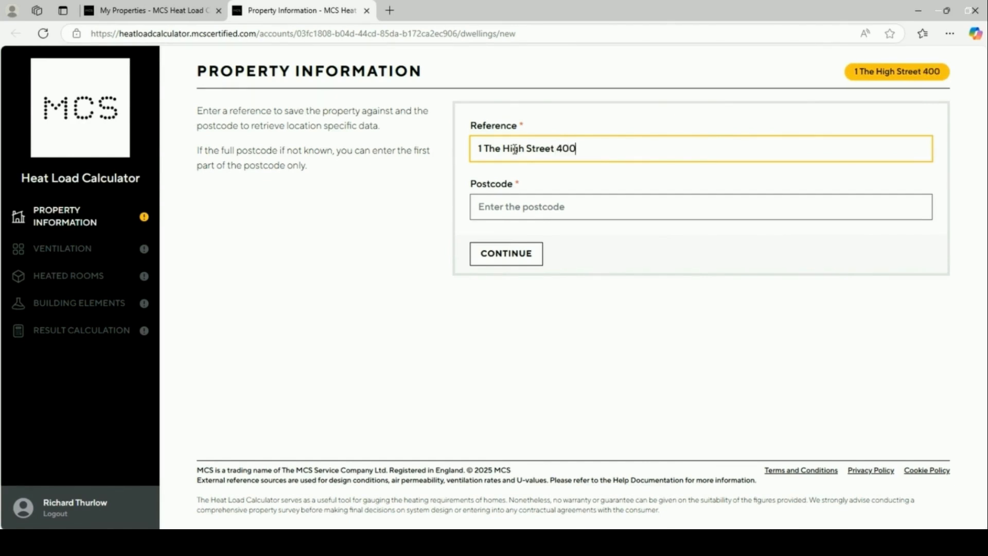
text(mm l)
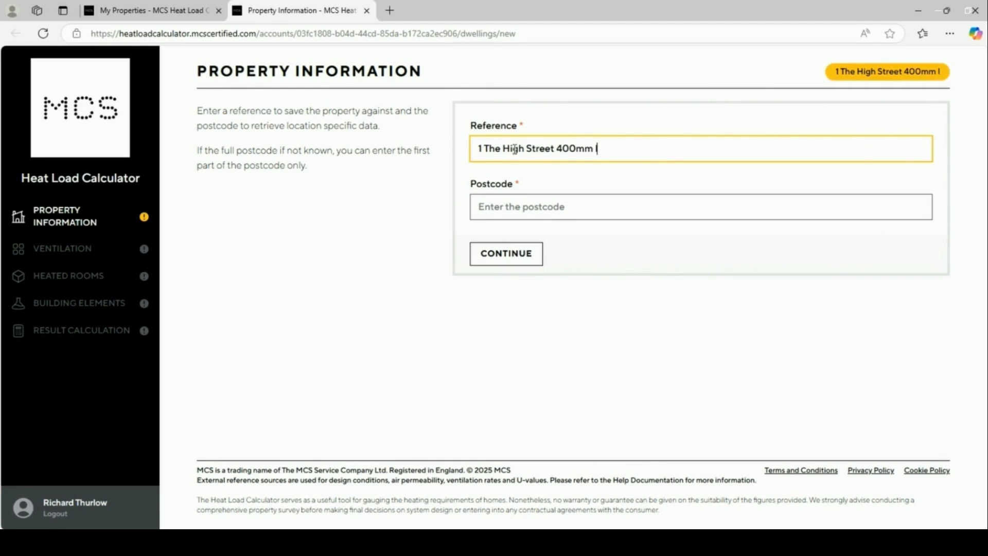
text(oft ins)
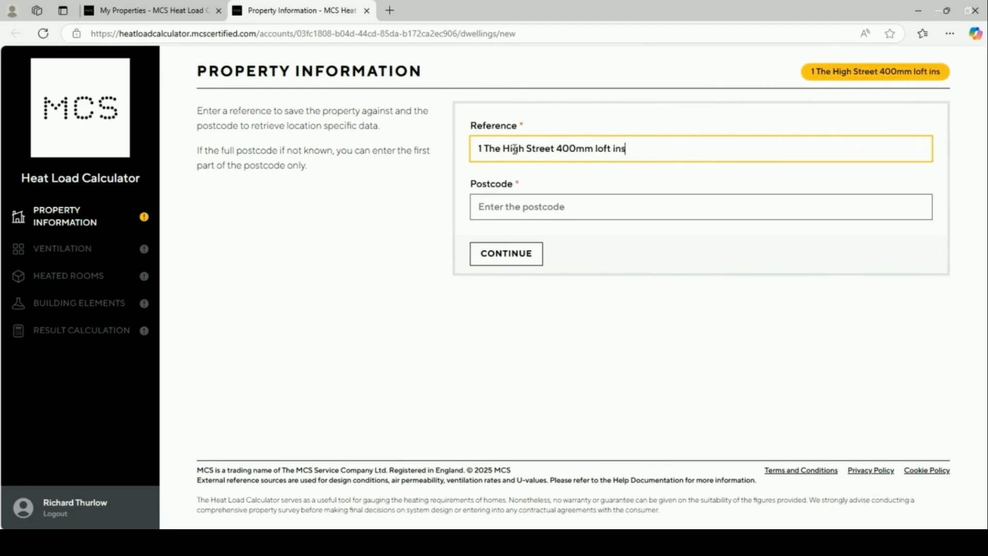
text(ulation)
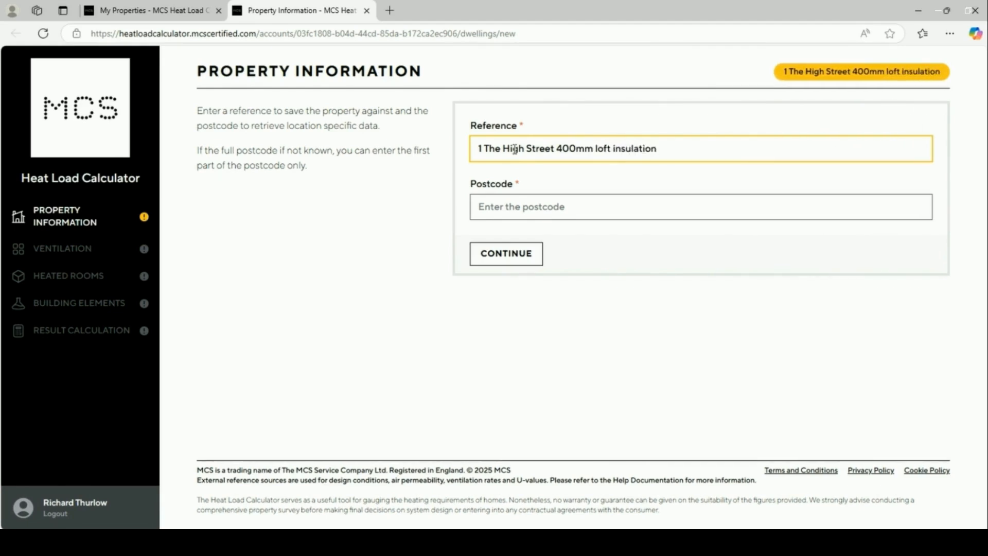
key(BackSpace)
key(BackSpace)
key(BackSpace)
key(BackSpace)
key(BackSpace)
key(BackSpace)
key(BackSpace)
key(BackSpace)
key(BackSpace)
key(BackSpace)
key(BackSpace)
key(BackSpace)
key(BackSpace)
key(BackSpace)
key(BackSpace)
key(BackSpace)
key(BackSpace)
key(BackSpace)
key(BackSpace)
key(BackSpace)
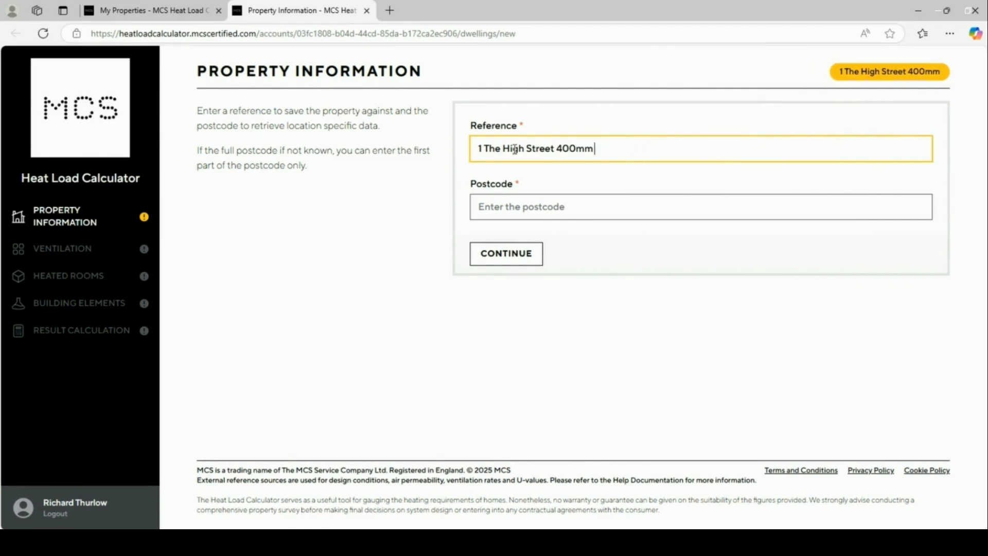
key(BackSpace)
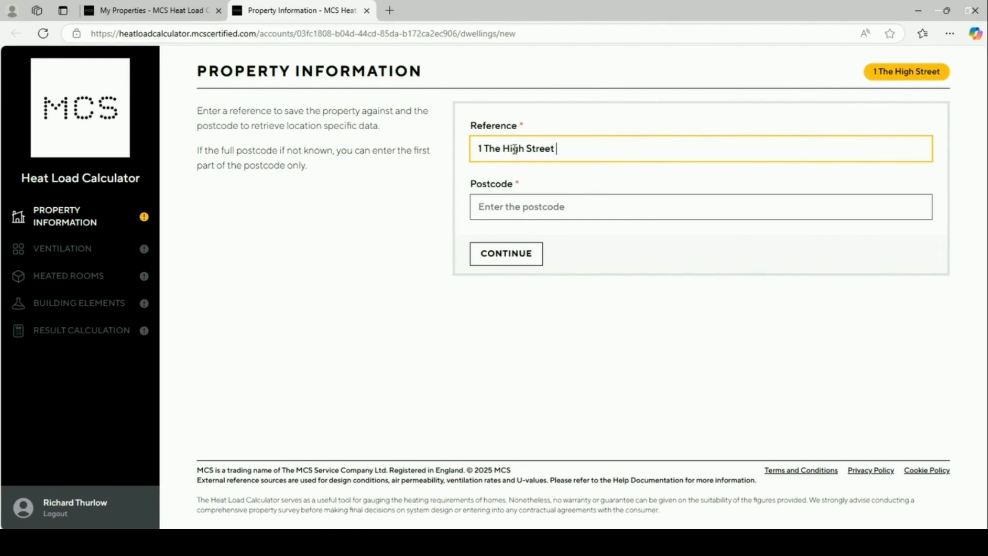
click(505, 206)
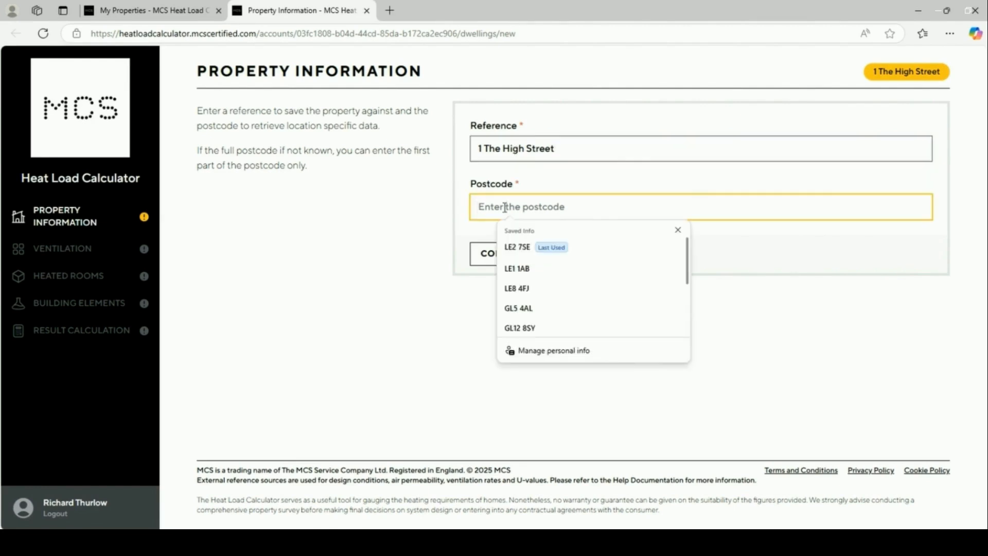
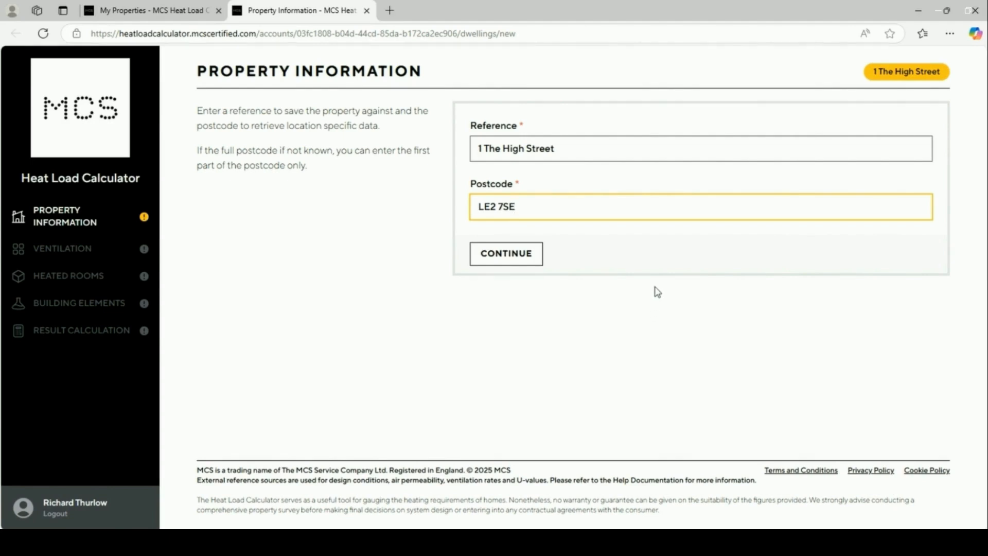
click(487, 256)
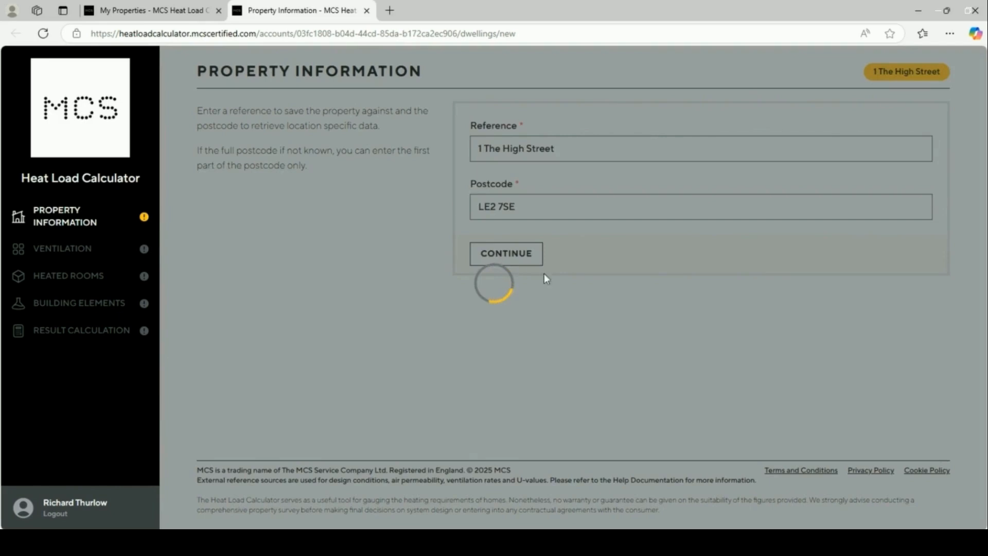
Try Scotland as the country, then set it back to England
scroll(582, 283, down, 1)
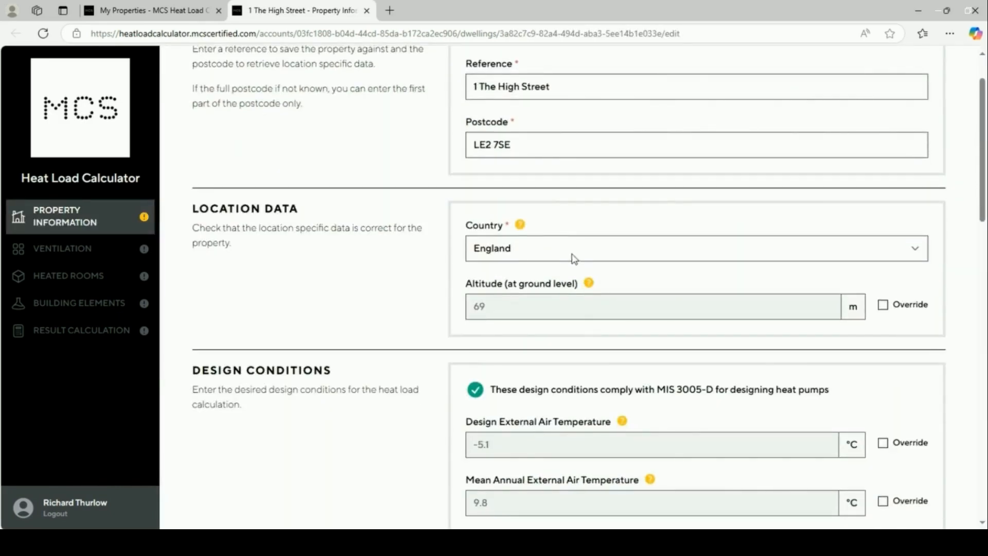
click(573, 258)
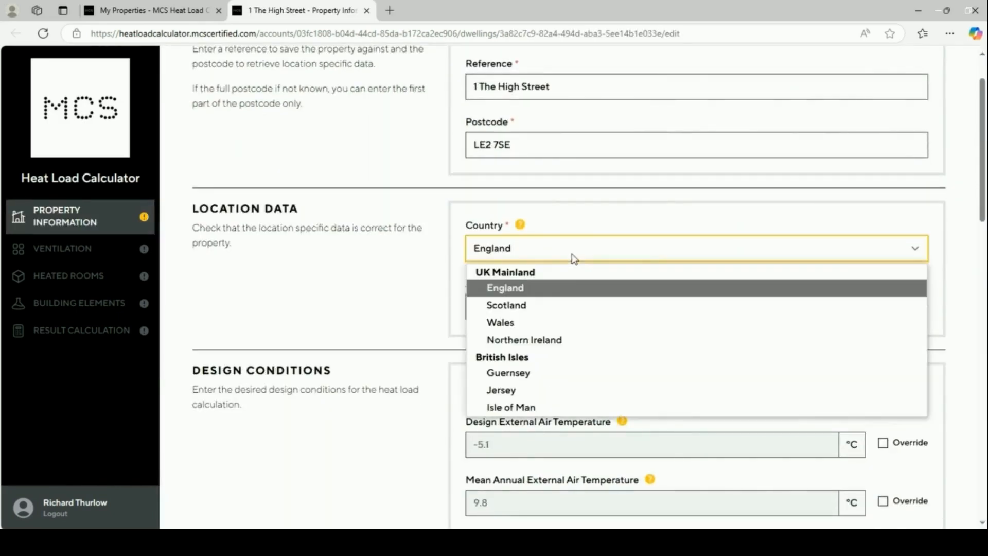
click(565, 307)
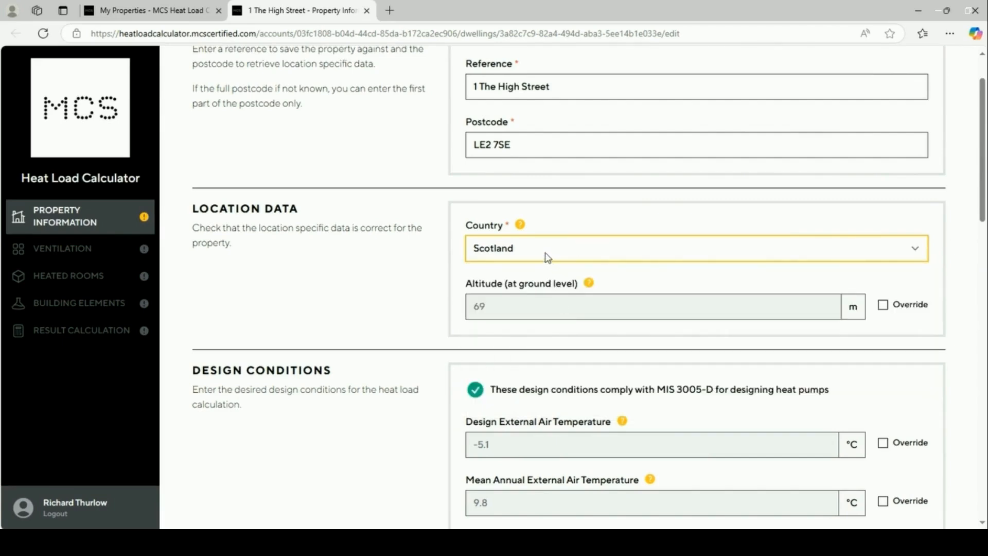
click(549, 258)
click(549, 290)
Try overriding the altitude to 75, then revert to the calculated 69 m
click(884, 305)
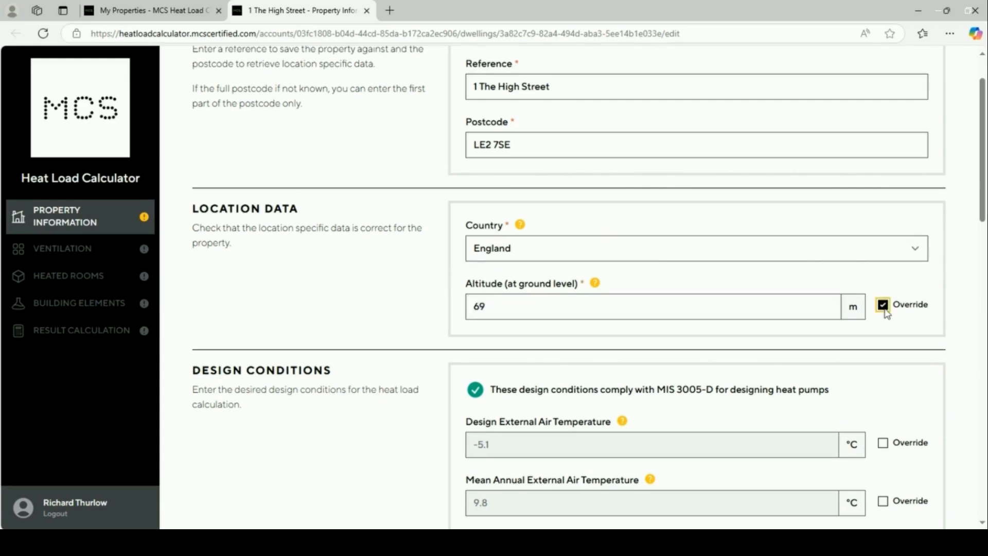
click(522, 311)
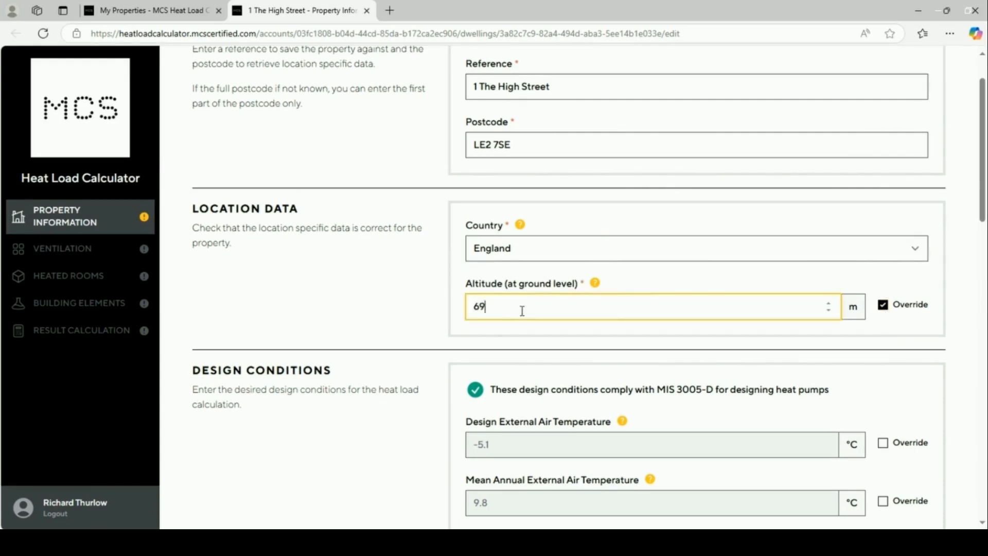
key(BackSpace)
key(BackSpace)
text(75)
click(883, 307)
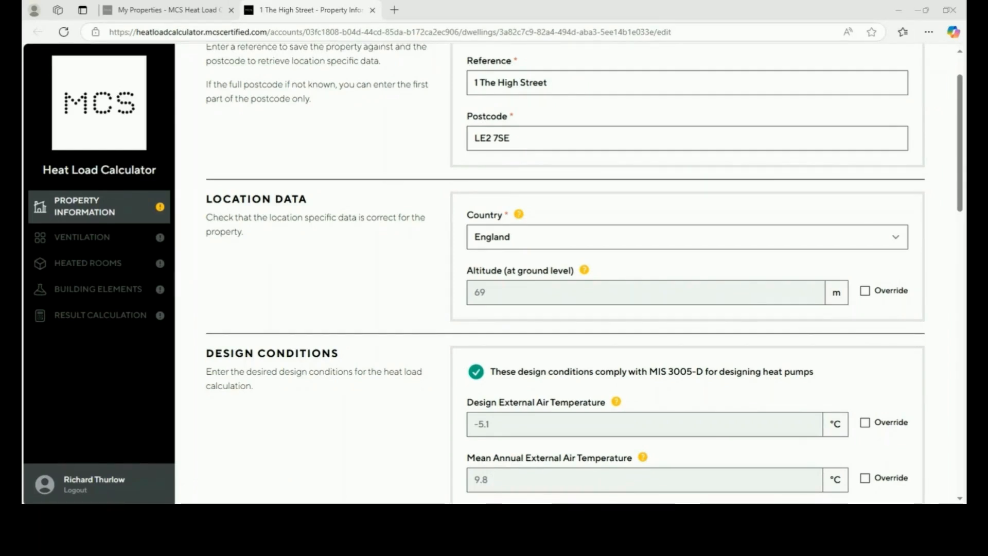
click(865, 422)
click(528, 430)
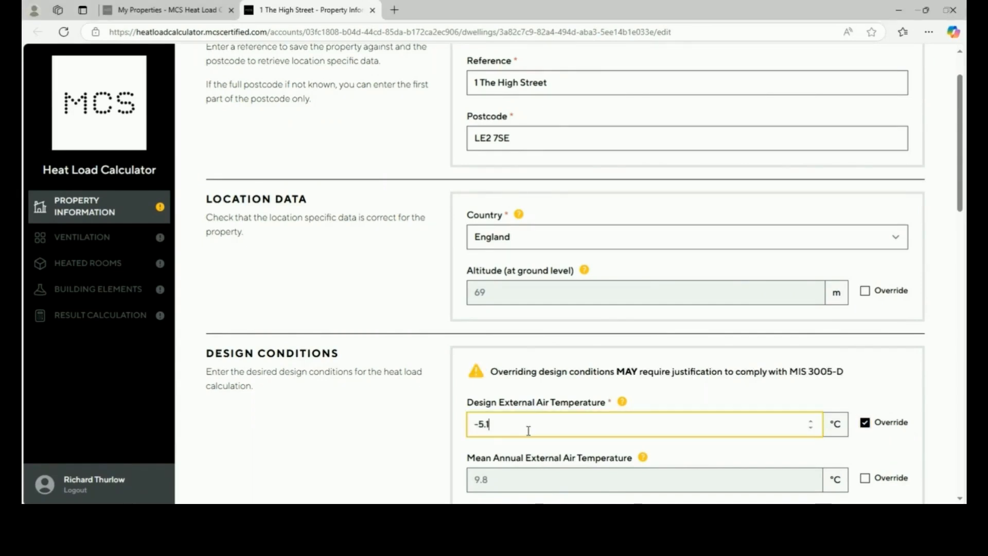
key(BackSpace)
text(2)
key(BackSpace)
click(865, 422)
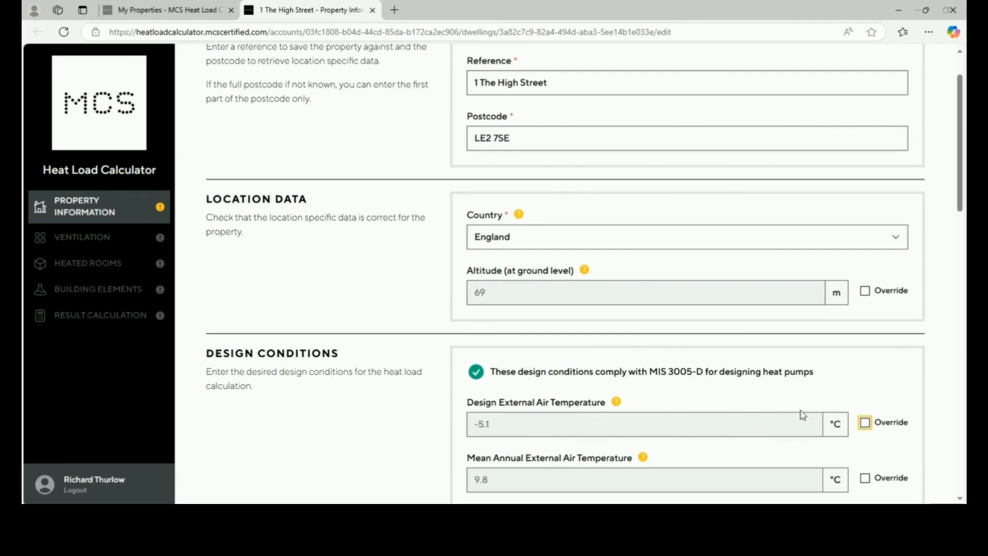
scroll(803, 415, down, 1)
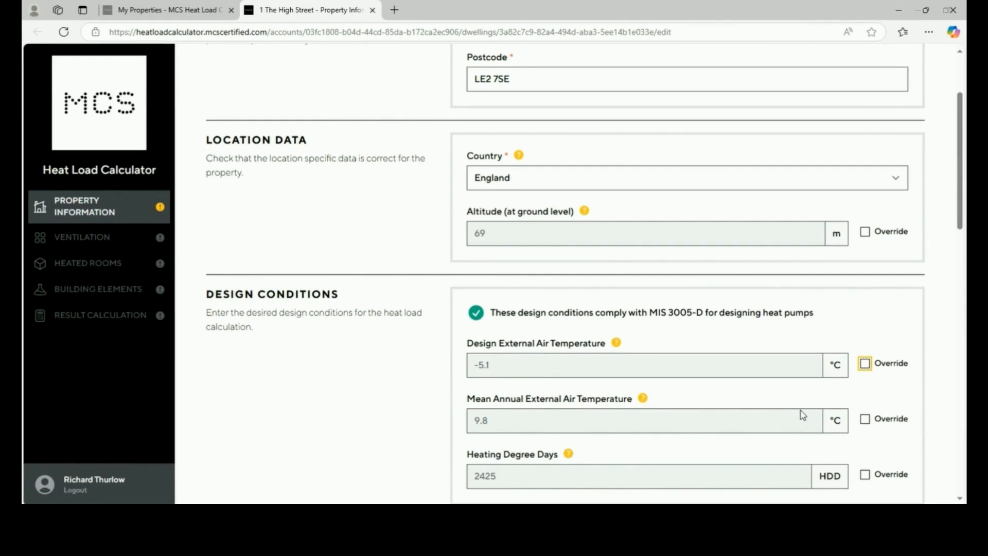
click(866, 420)
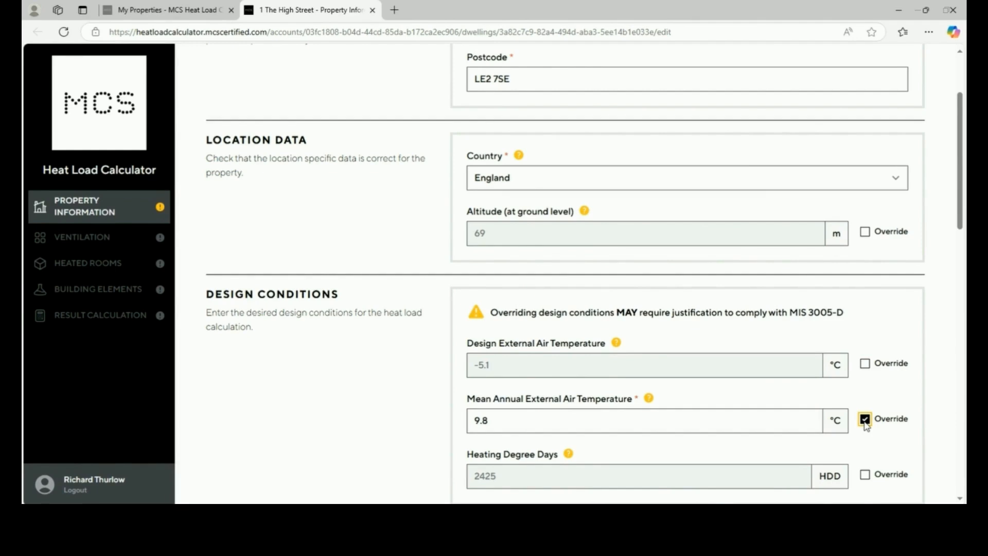
click(866, 420)
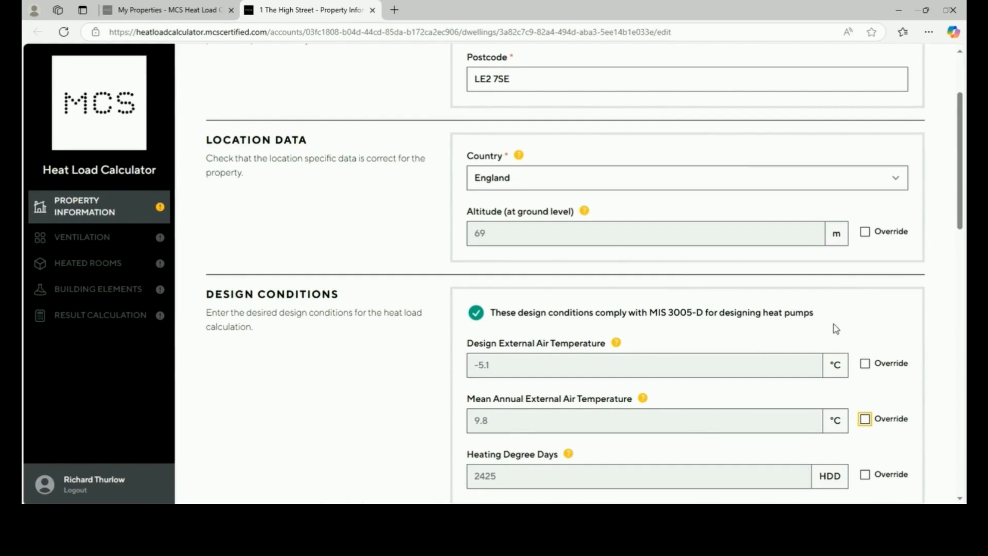
scroll(836, 329, down, 2)
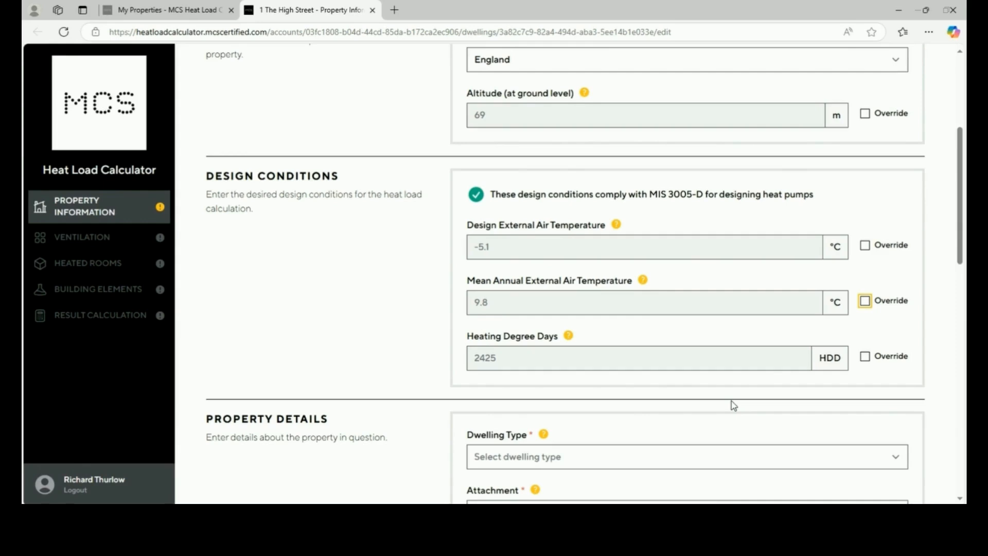
scroll(731, 400, down, 1)
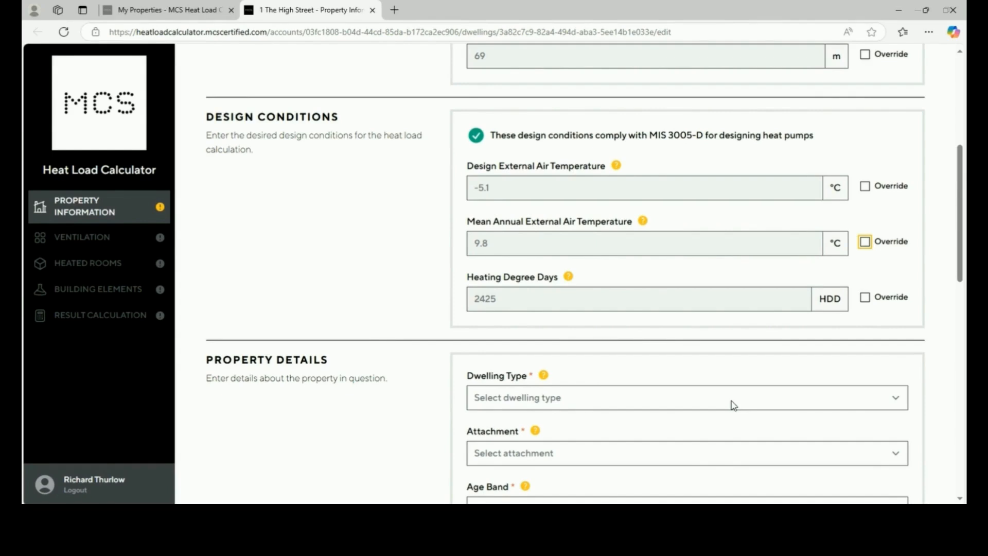
Set the dwelling to a Semi-Detached House in age band A (before 1900)
click(734, 406)
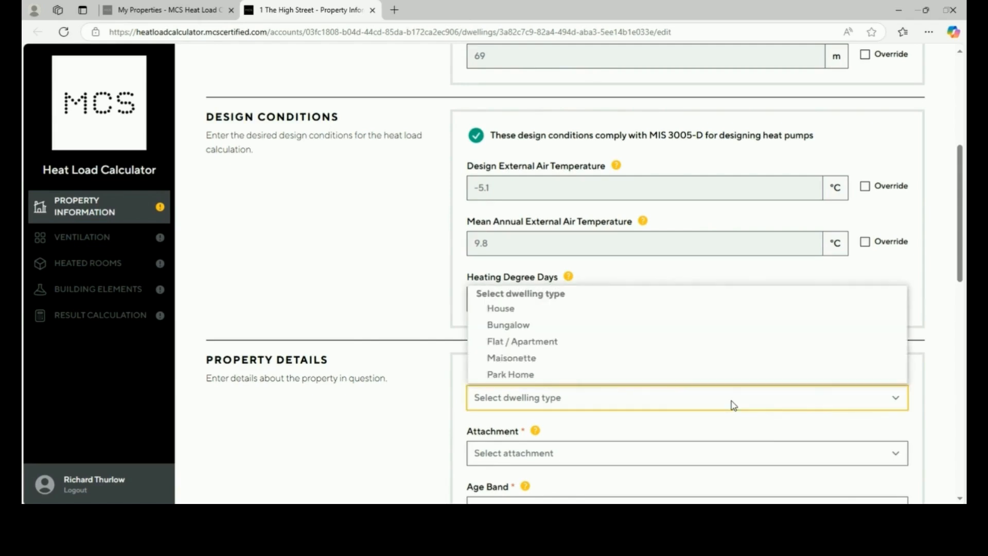
click(701, 309)
scroll(684, 369, down, 3)
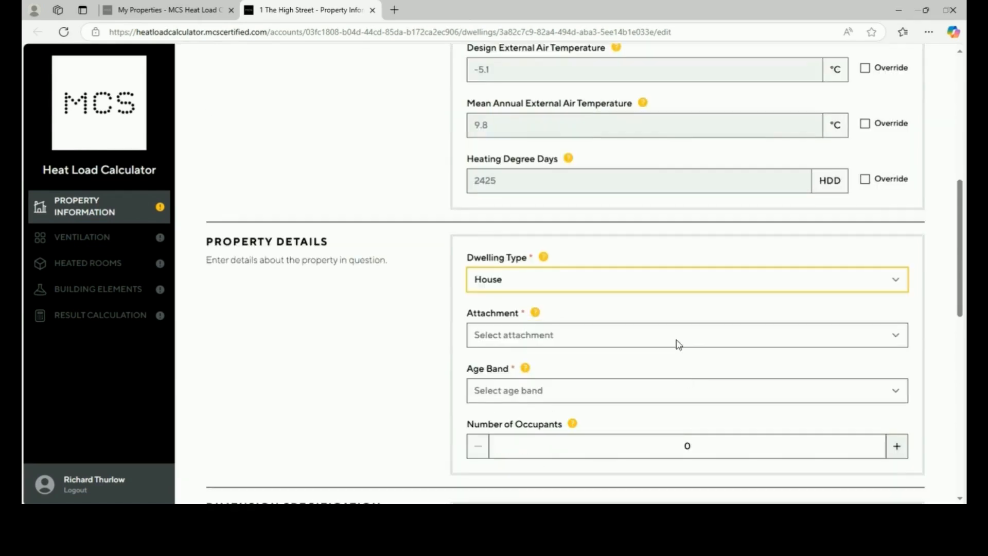
click(678, 340)
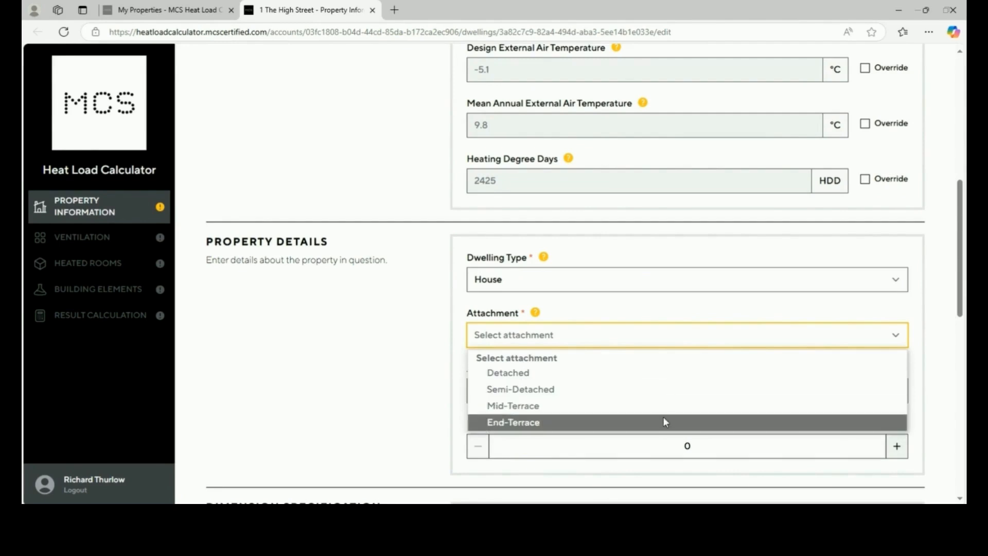
click(666, 392)
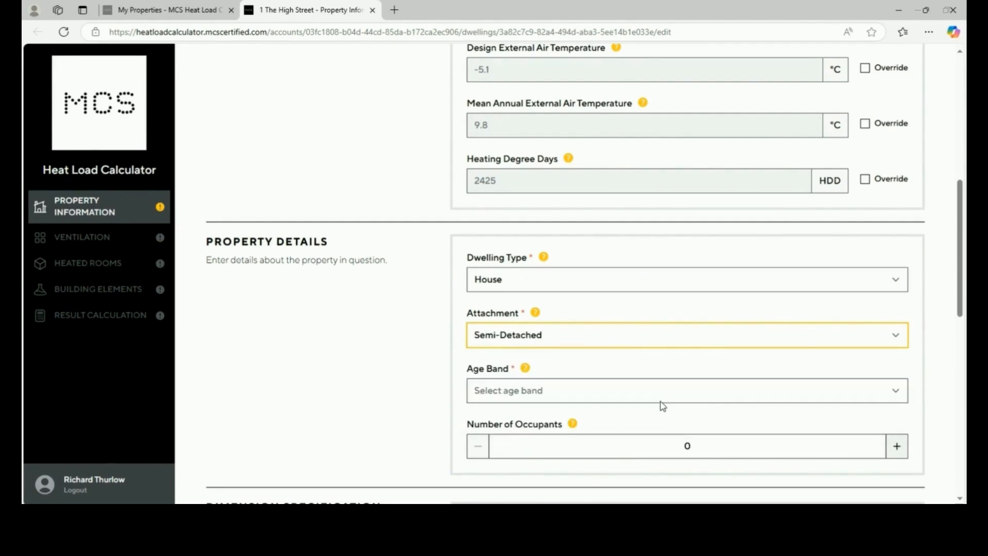
scroll(662, 402, down, 1)
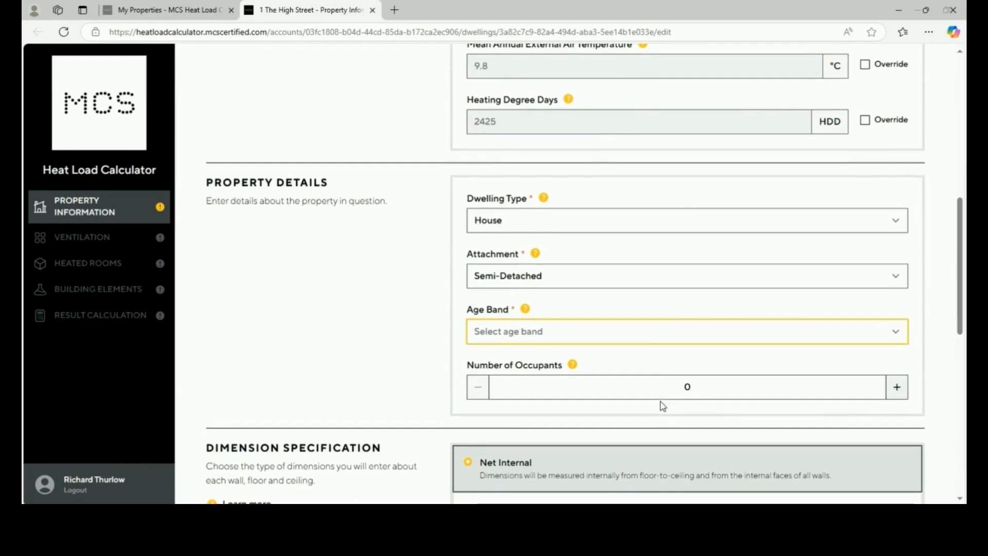
click(644, 339)
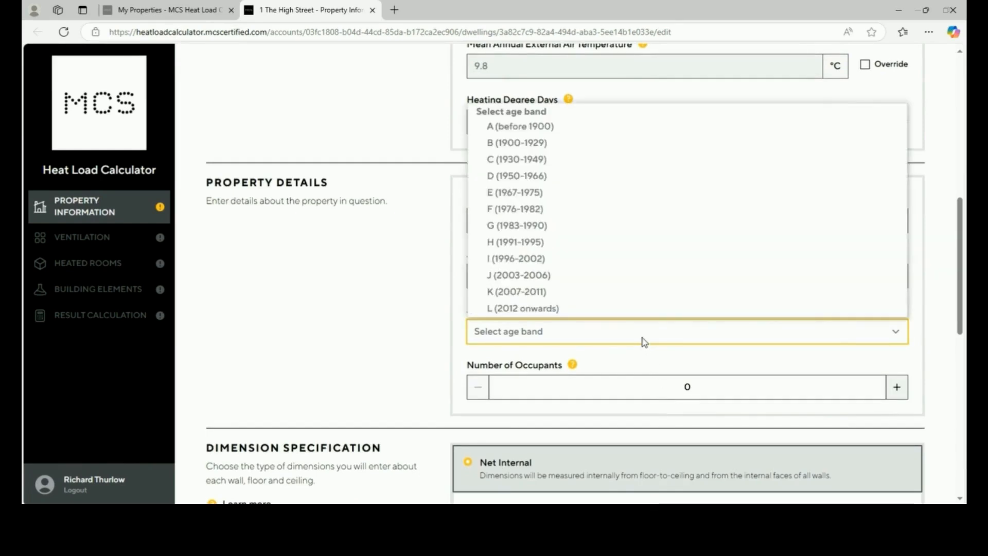
click(623, 127)
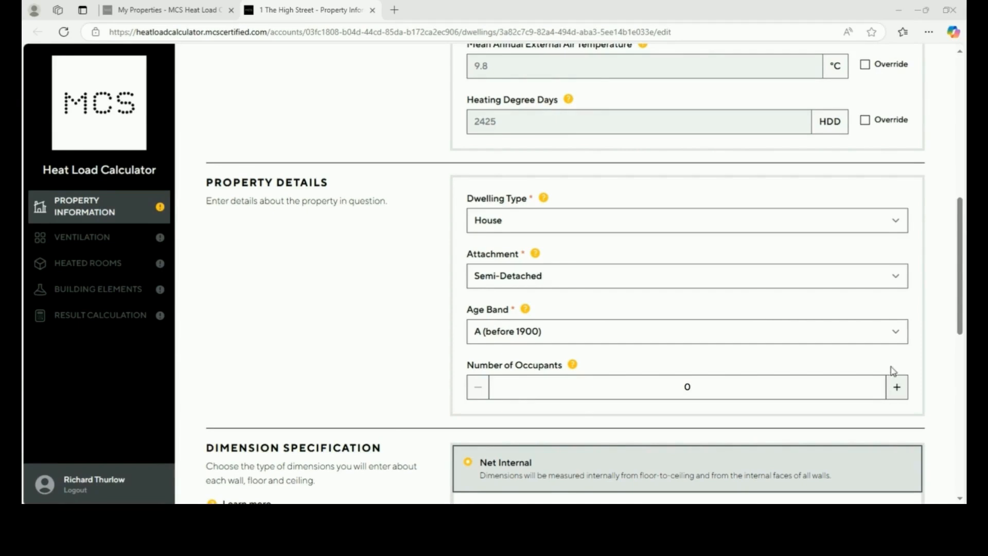
Set the number of occupants to 1 after stepping up to 3 and back
click(895, 389)
click(896, 388)
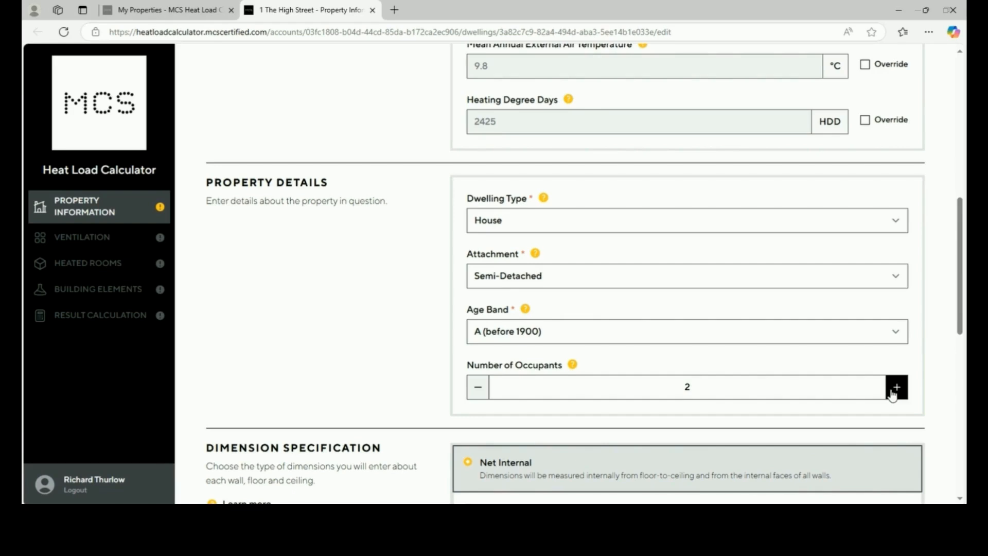
click(895, 391)
click(481, 392)
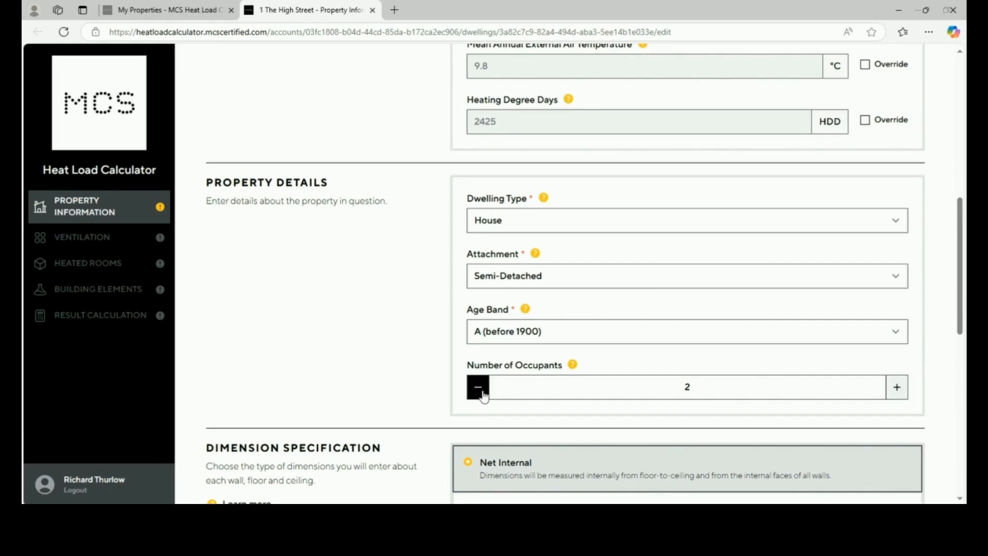
click(483, 394)
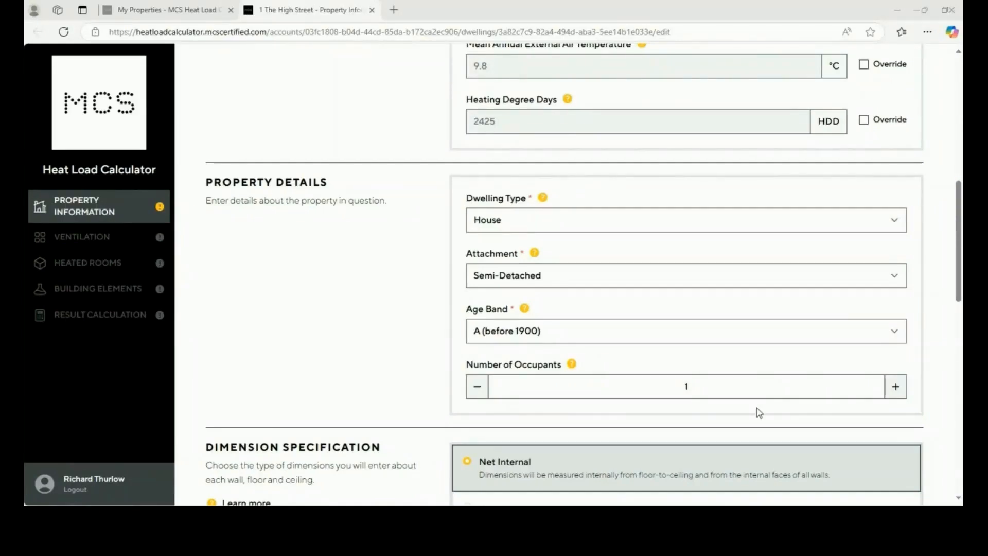
Switch the dimension specification to Gross Internal, then to Gross External
scroll(759, 413, down, 1)
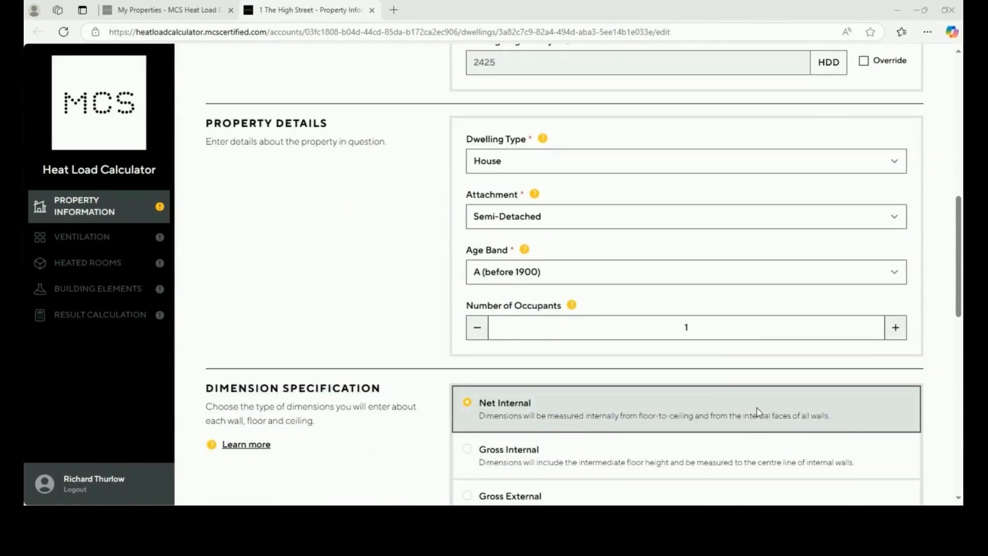
scroll(758, 412, down, 1)
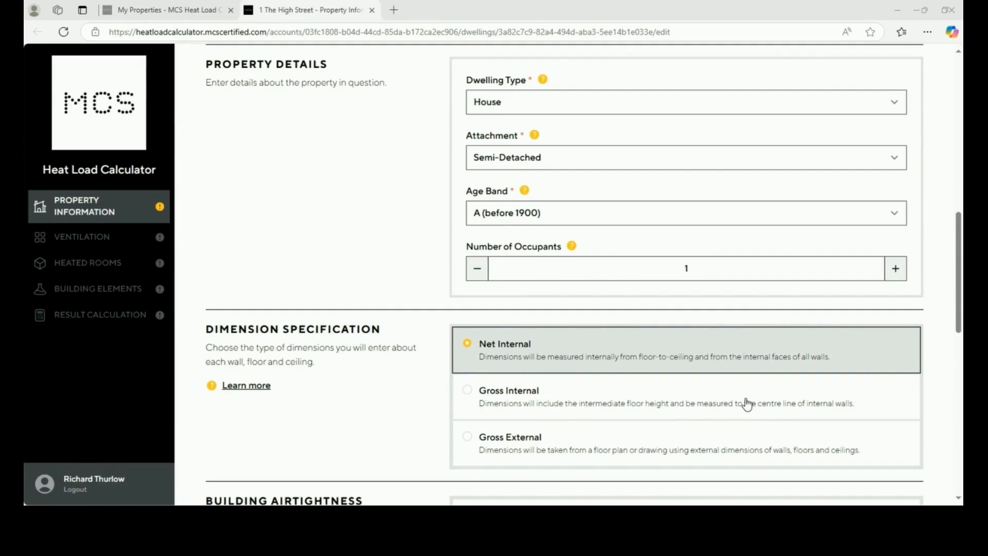
click(748, 405)
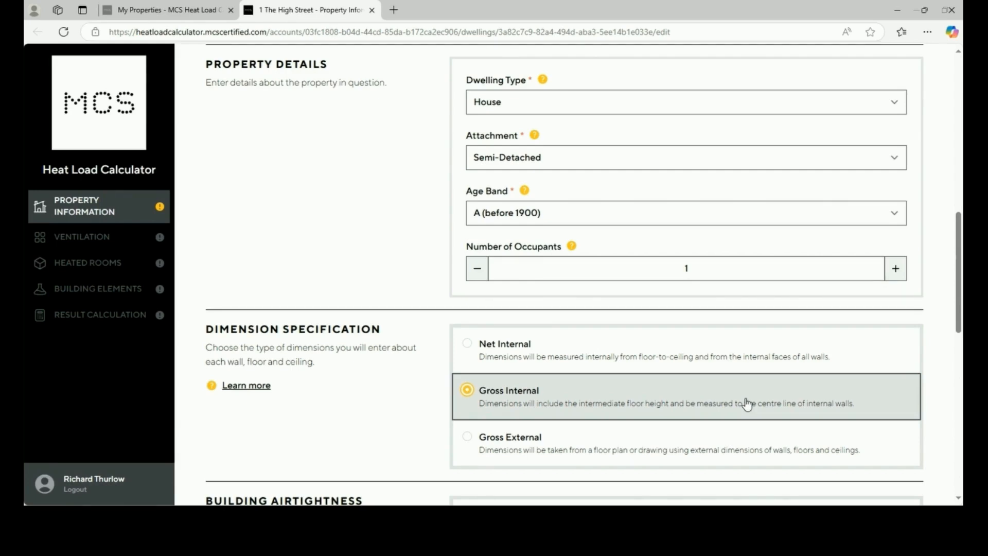
scroll(747, 404, down, 2)
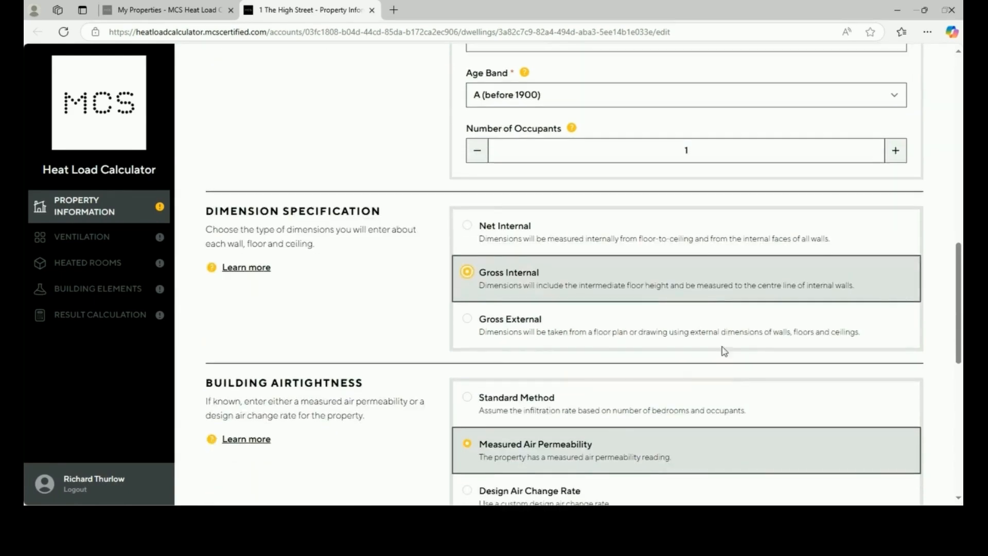
click(717, 329)
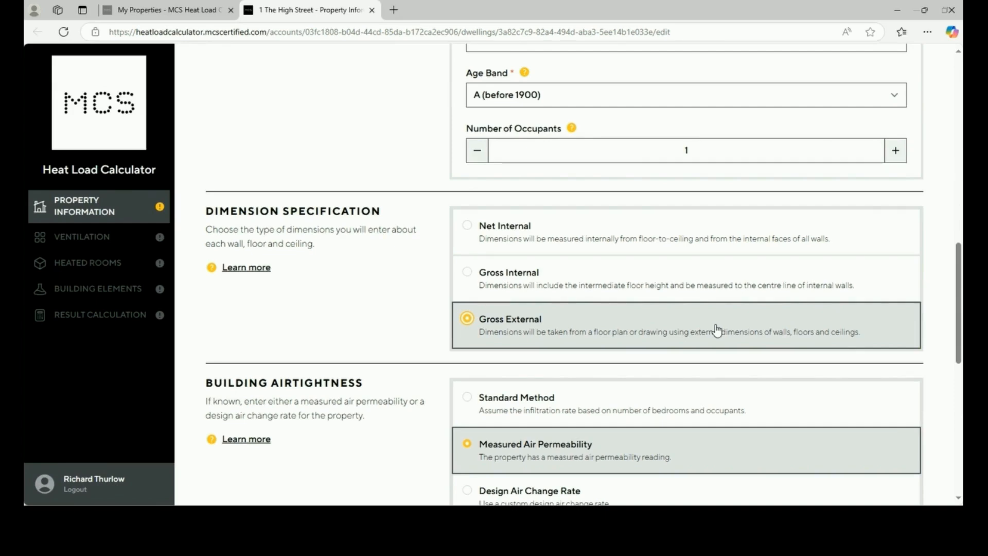
scroll(718, 328, down, 5)
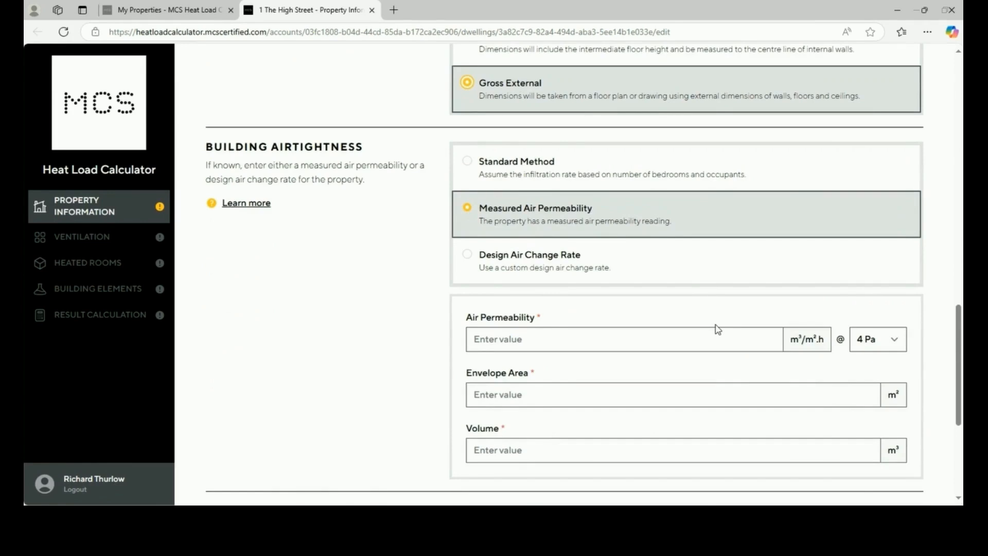
Cycle the airtightness options (Standard, Measured Air Permeability, Design Air Change Rate) and mark measured HTC
click(648, 162)
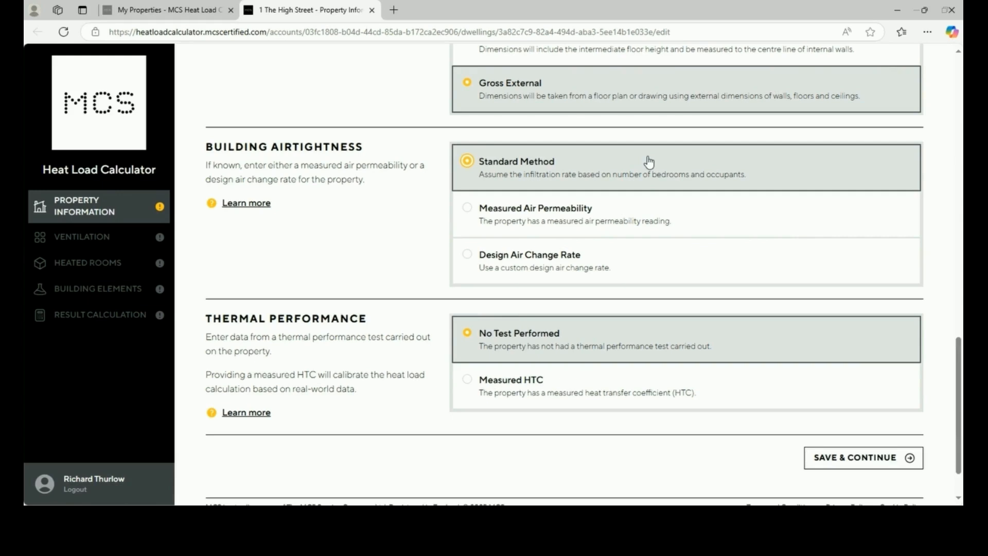
click(643, 229)
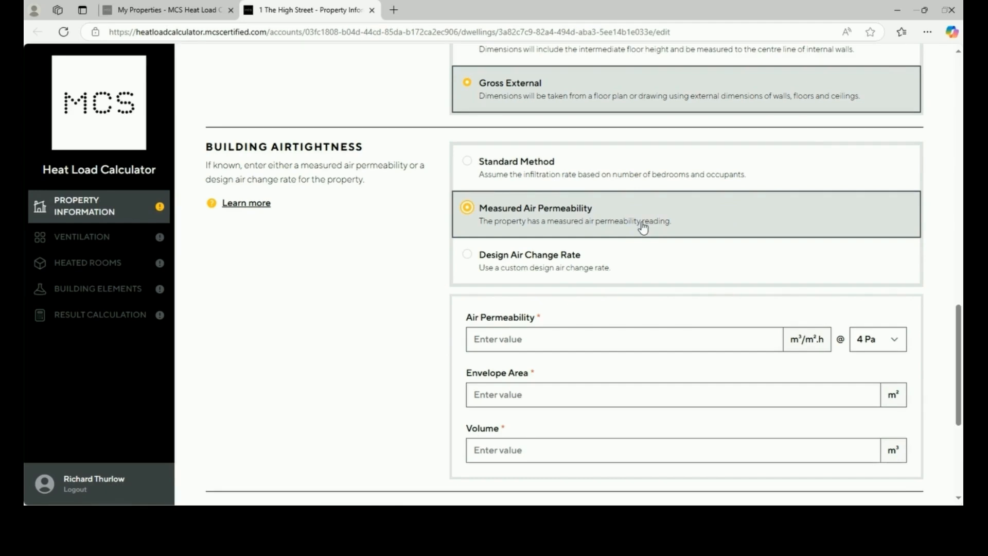
click(637, 259)
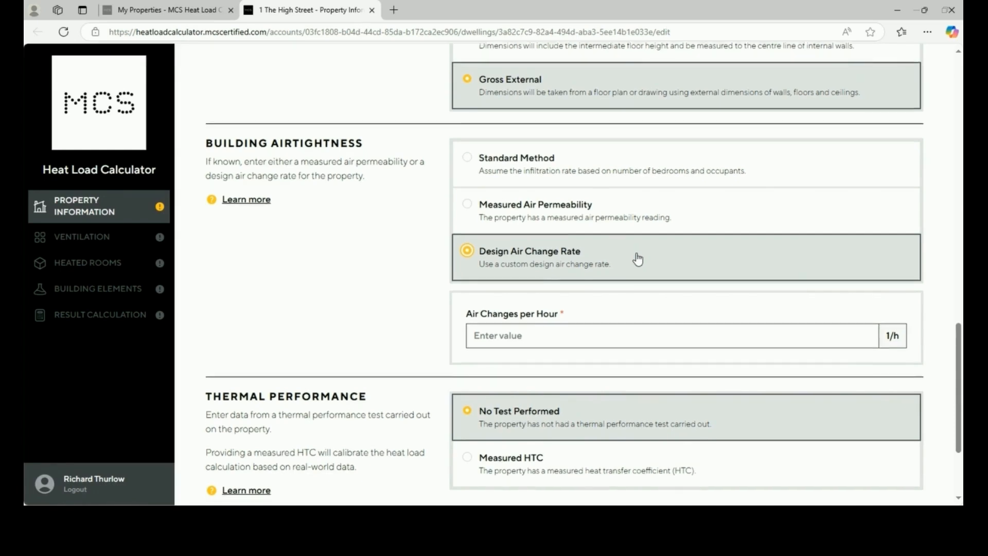
scroll(638, 258, down, 2)
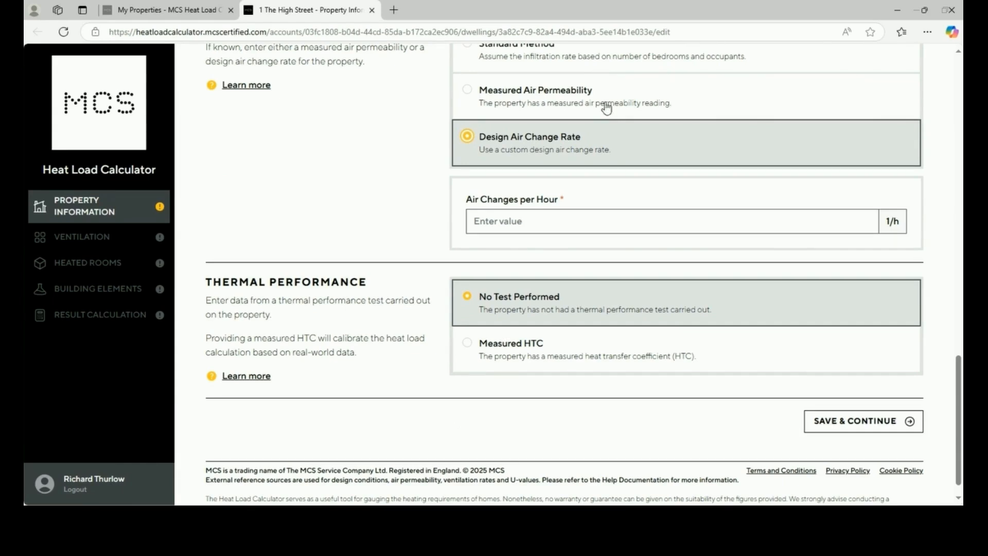
click(643, 352)
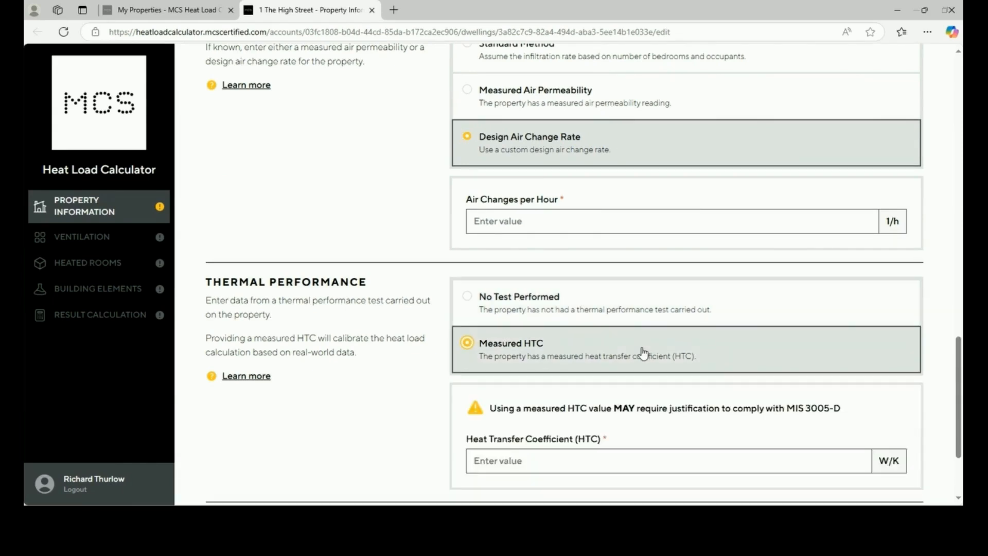
scroll(643, 352, down, 2)
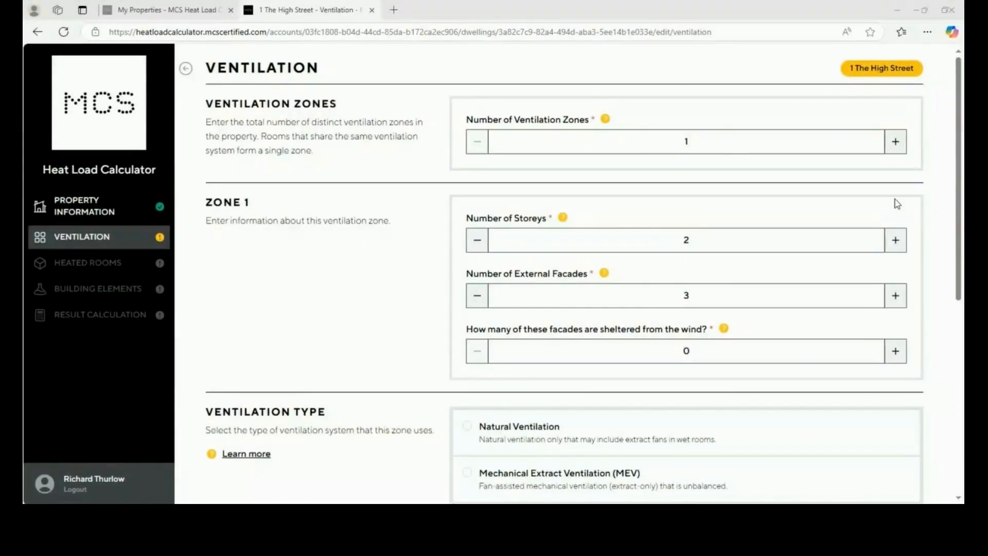
Test a second ventilation zone, then reduce back to 1 zone
click(896, 143)
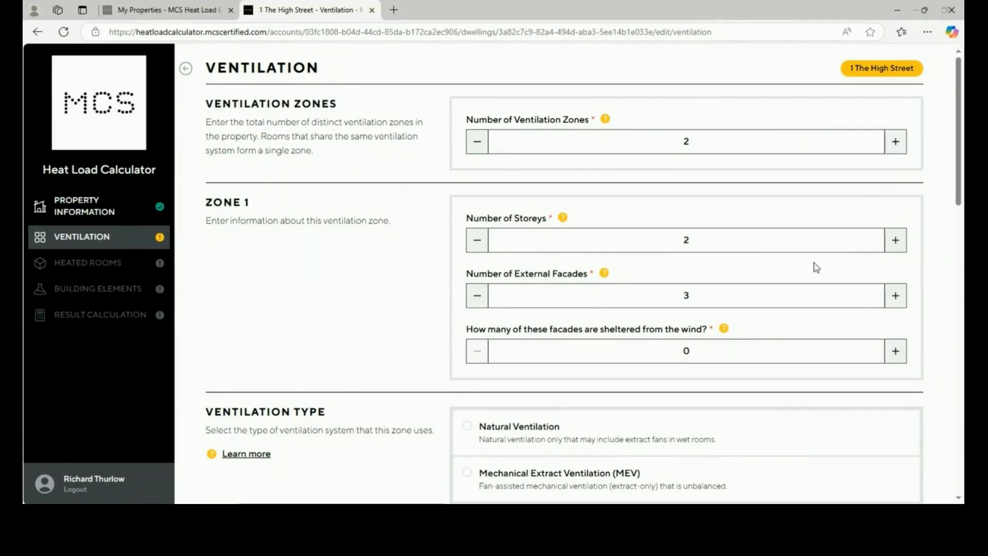
scroll(817, 267, down, 10)
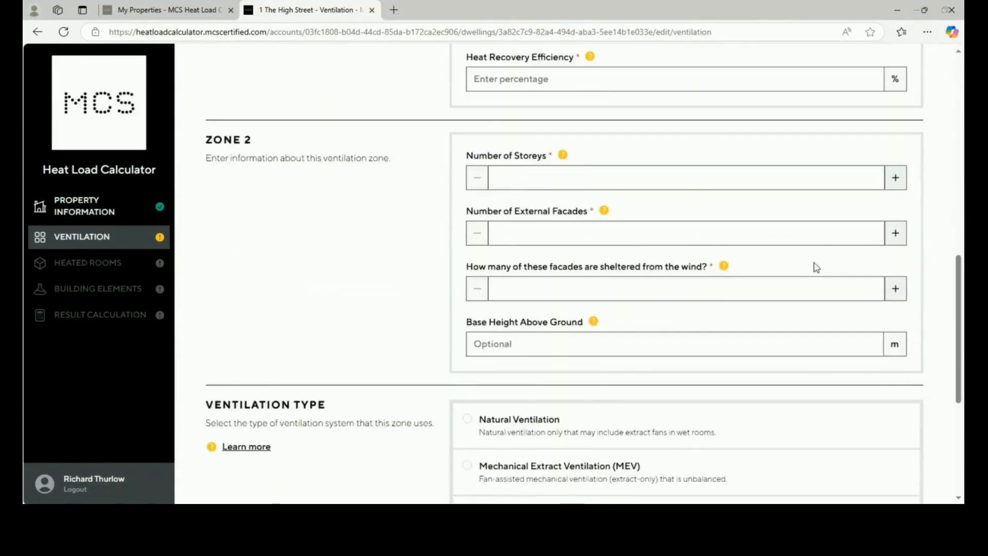
scroll(816, 265, up, 3)
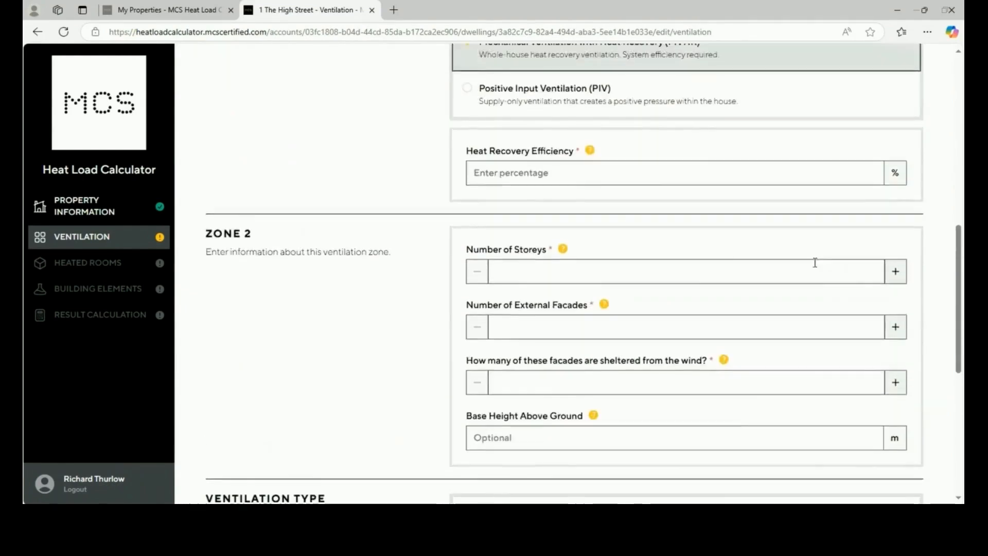
scroll(815, 263, up, 3)
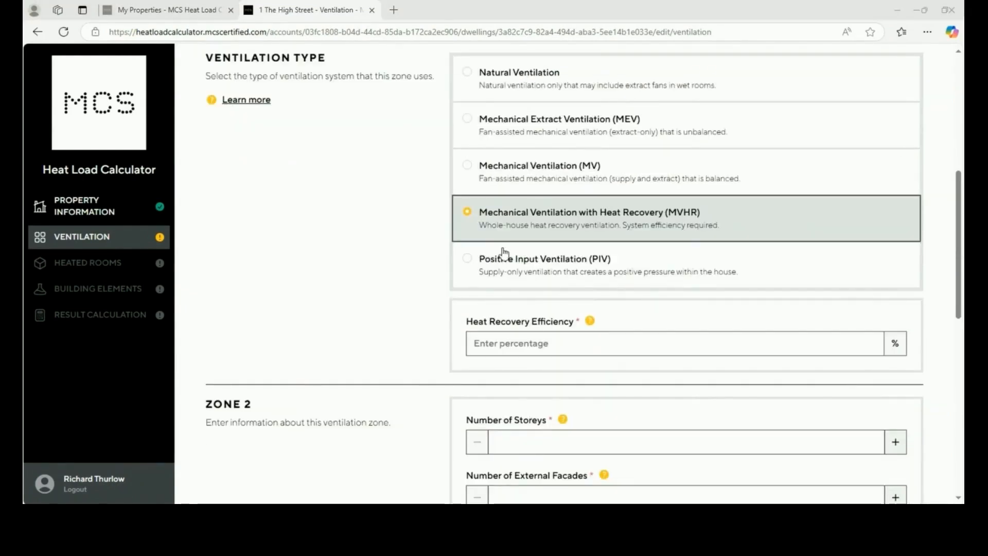
scroll(512, 247, up, 6)
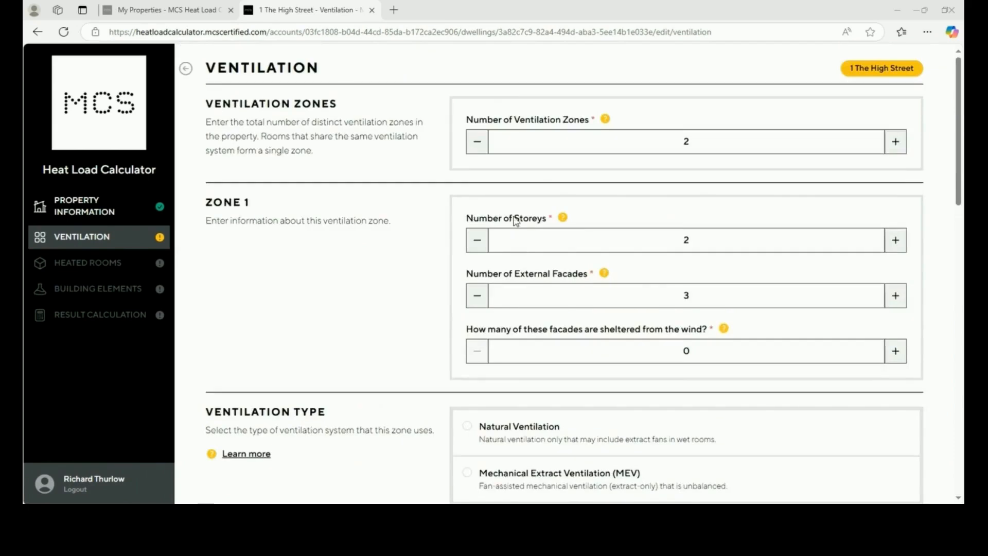
click(482, 147)
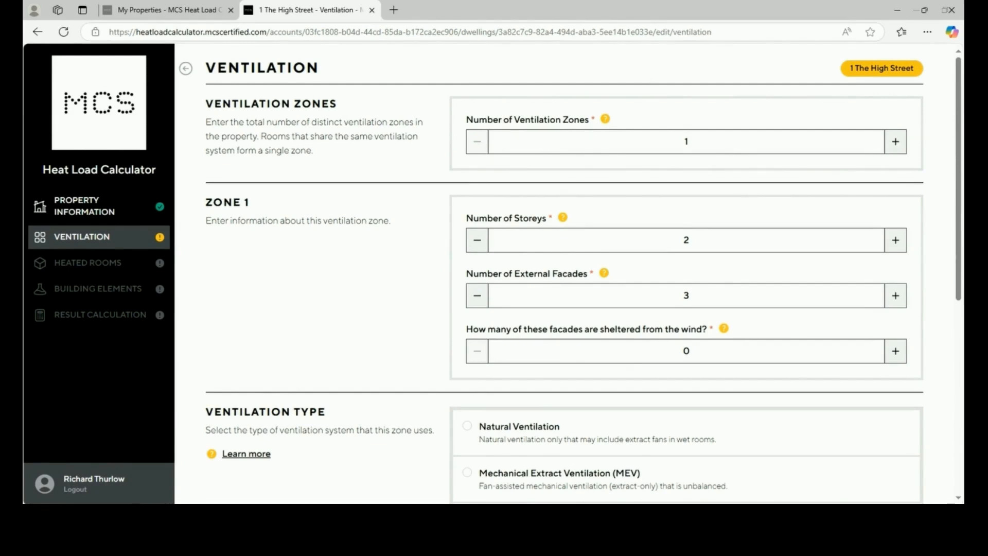
Keep 2 storeys and 3 external facades after testing, and set 1 sheltered facade
click(896, 242)
click(478, 240)
click(898, 296)
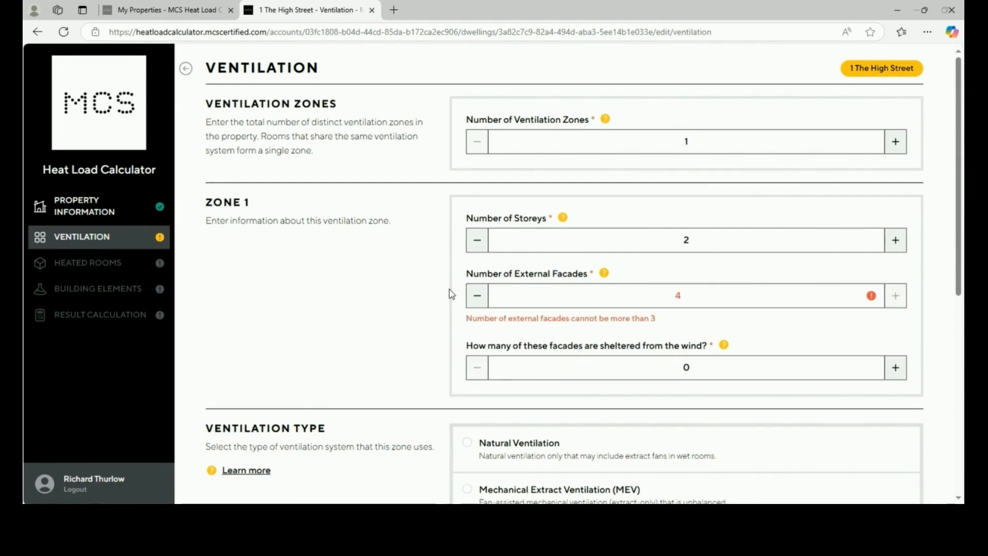
click(478, 295)
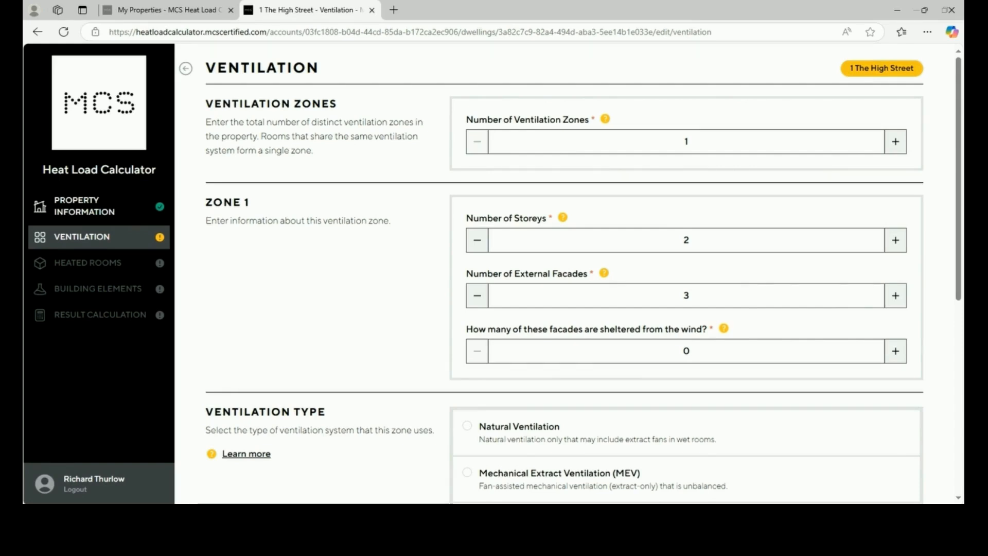
click(896, 352)
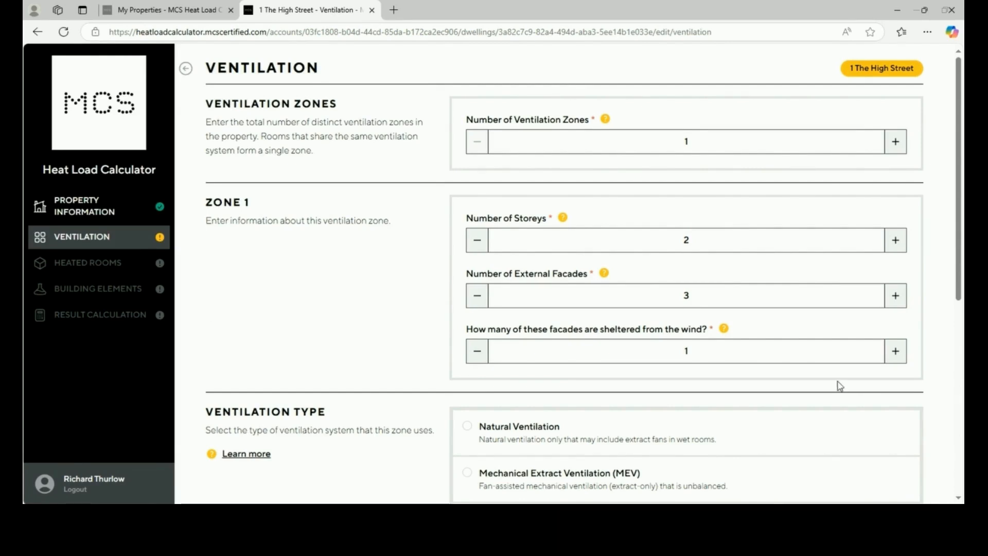
scroll(834, 382, down, 3)
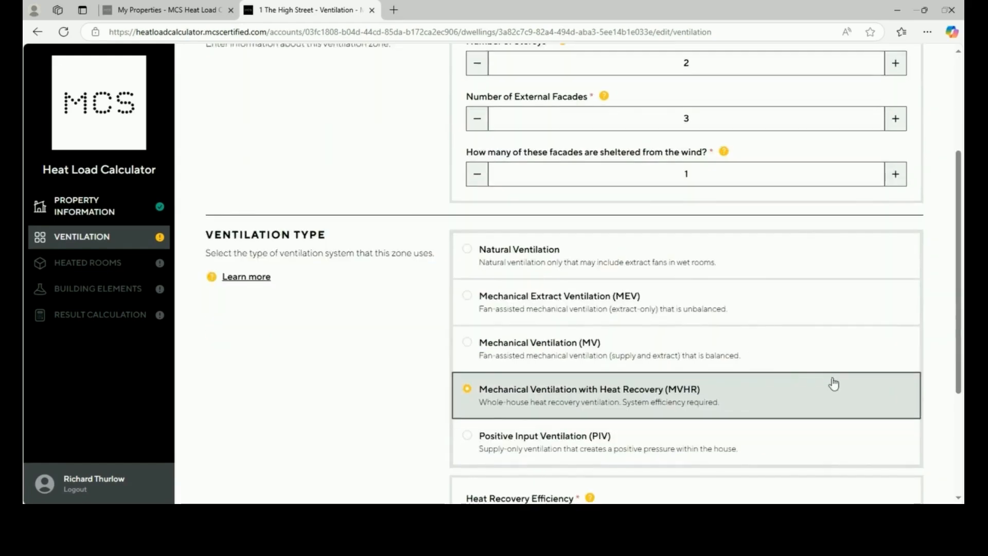
Try each ventilation type (Natural, extract, MV, MVHR, PIV) and settle on MVHR
click(720, 258)
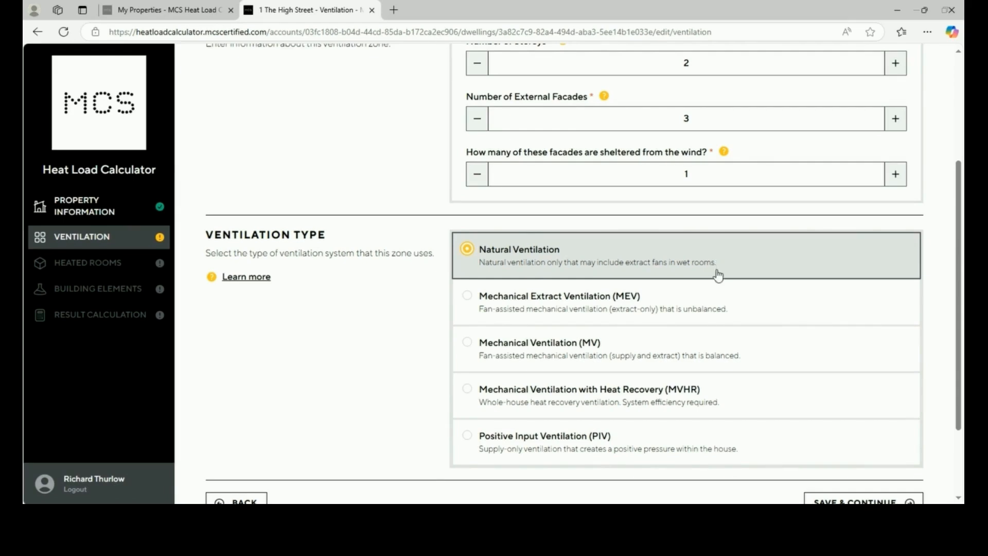
click(714, 297)
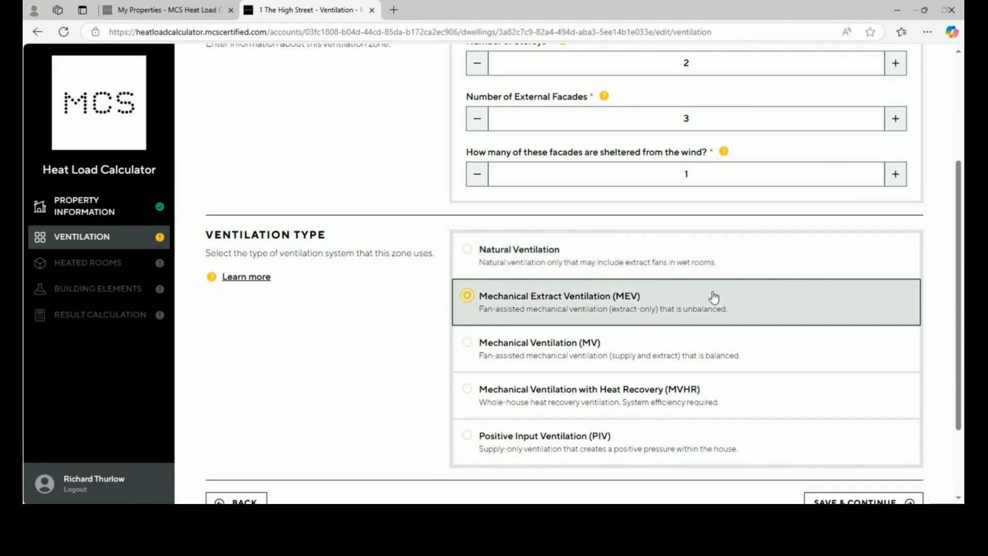
click(717, 350)
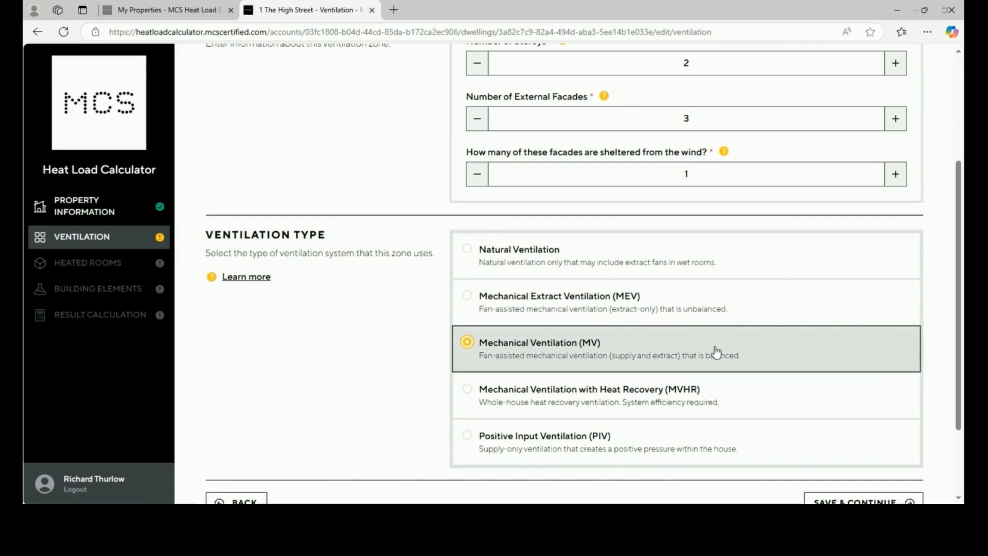
click(732, 411)
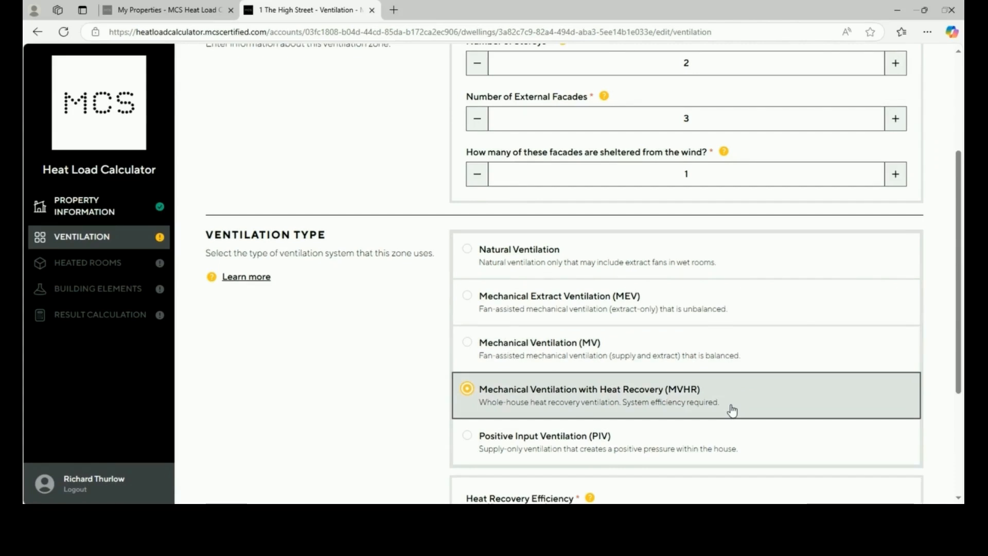
click(726, 446)
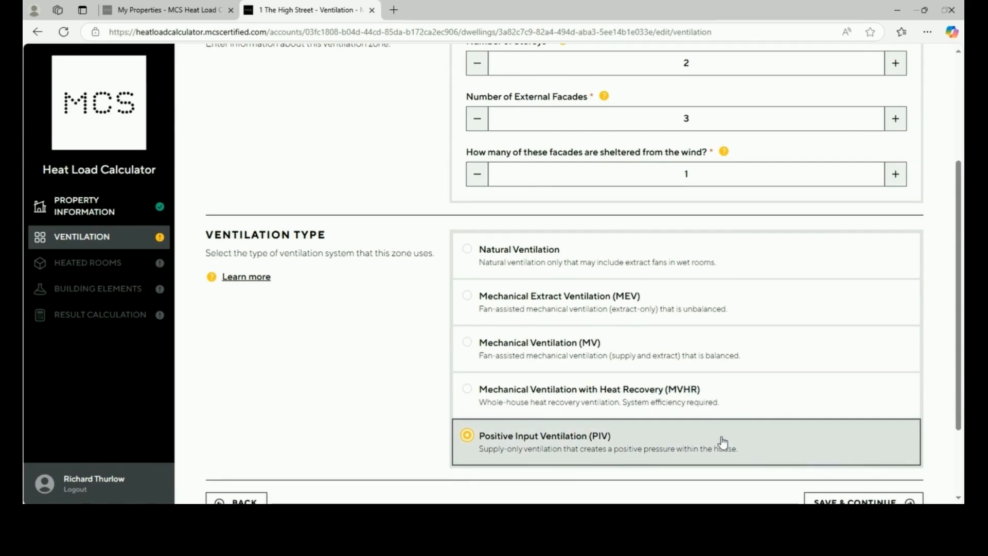
scroll(721, 444, down, 2)
click(698, 290)
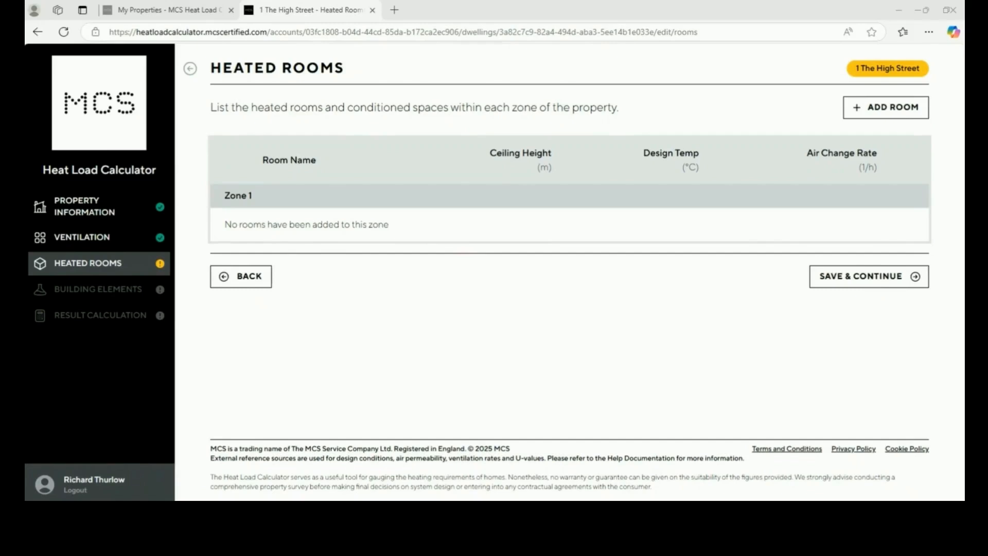
Add a Zone 1 room of type Lounge/sitting room
click(901, 113)
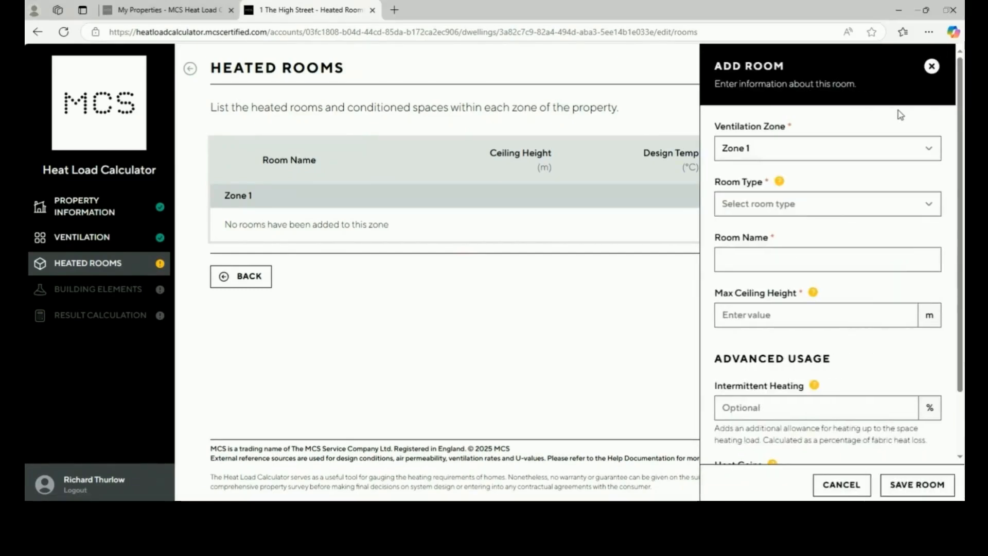
click(892, 158)
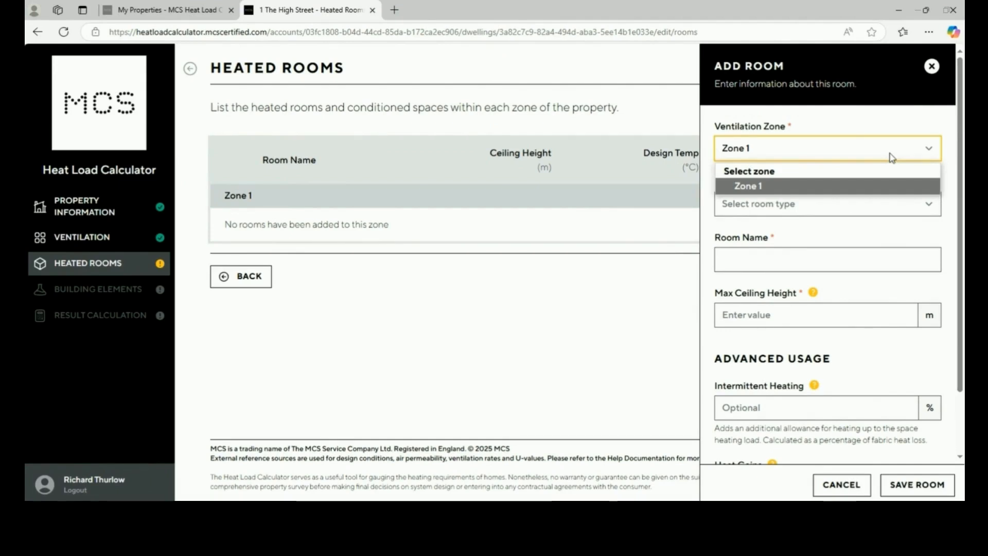
click(893, 158)
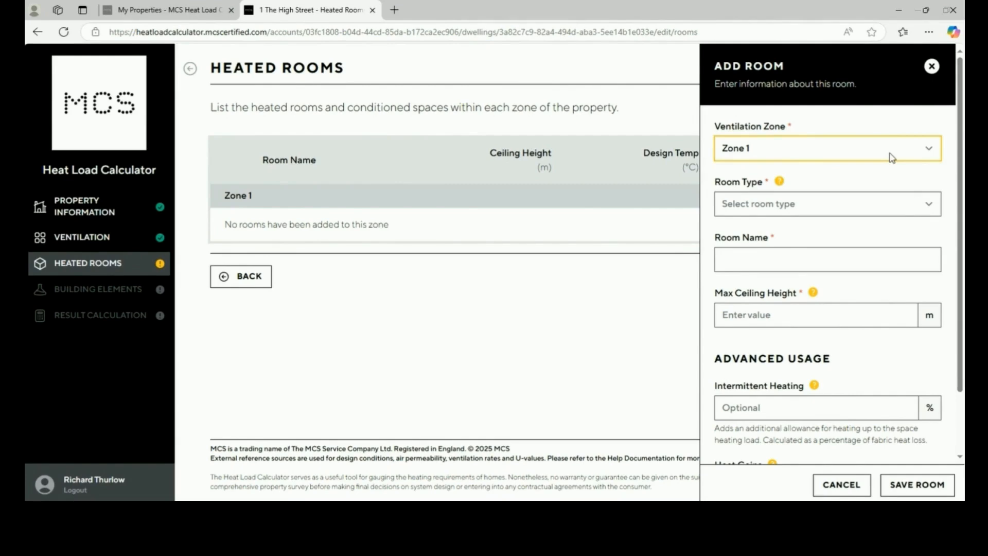
click(869, 210)
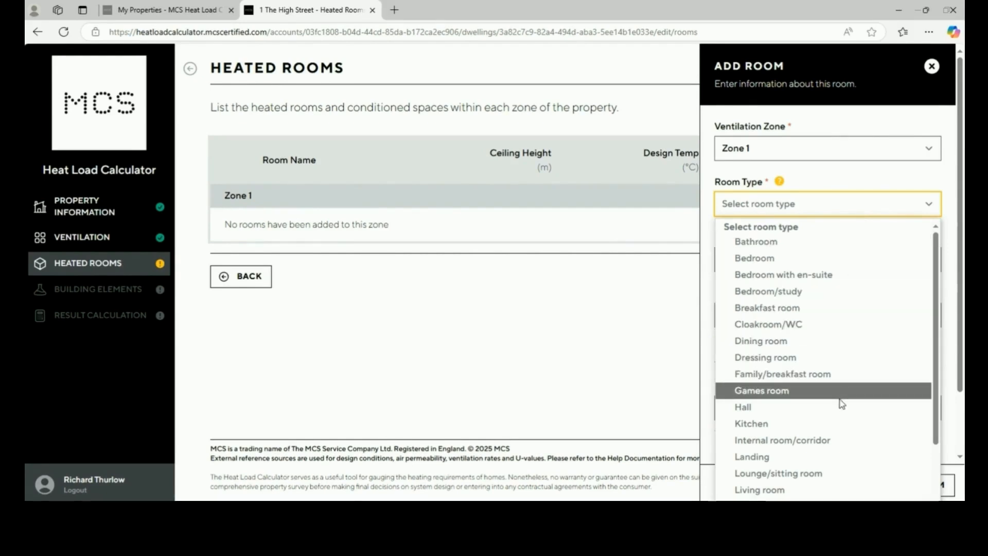
click(830, 473)
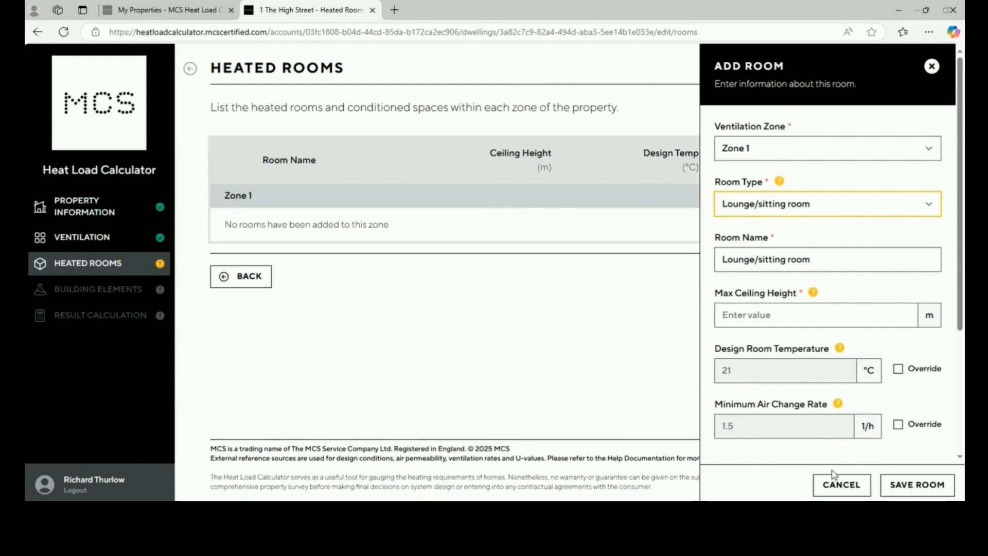
Try both overrides, keep 21 °C and 1.5 air changes, and name the room Lounge
click(898, 370)
click(898, 425)
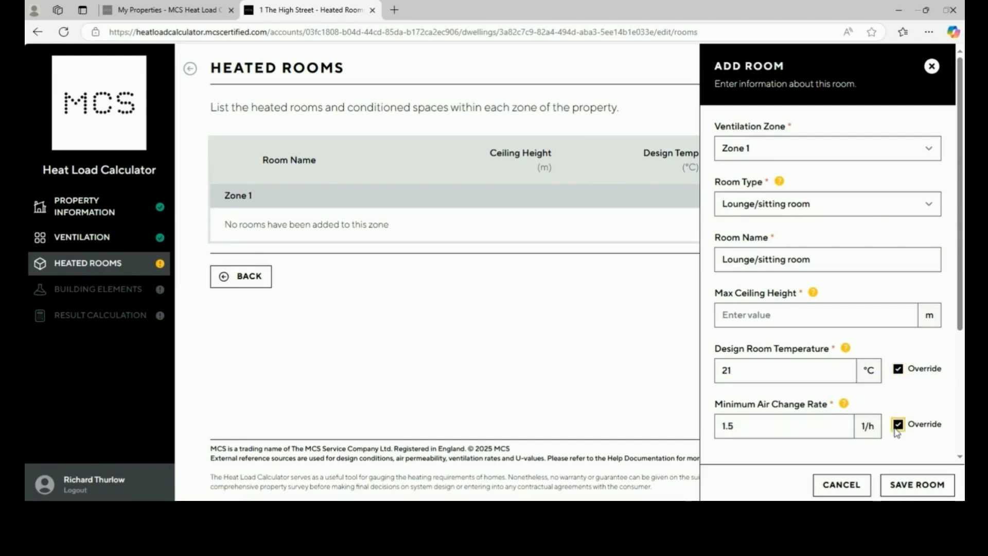
click(748, 376)
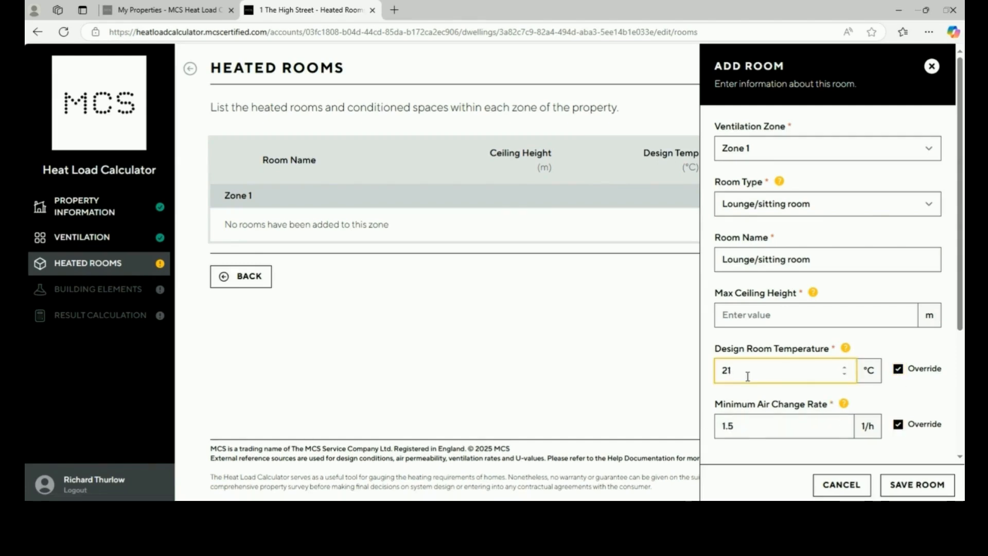
key(BackSpace)
text(5)
key(BackSpace)
key(BackSpace)
click(899, 370)
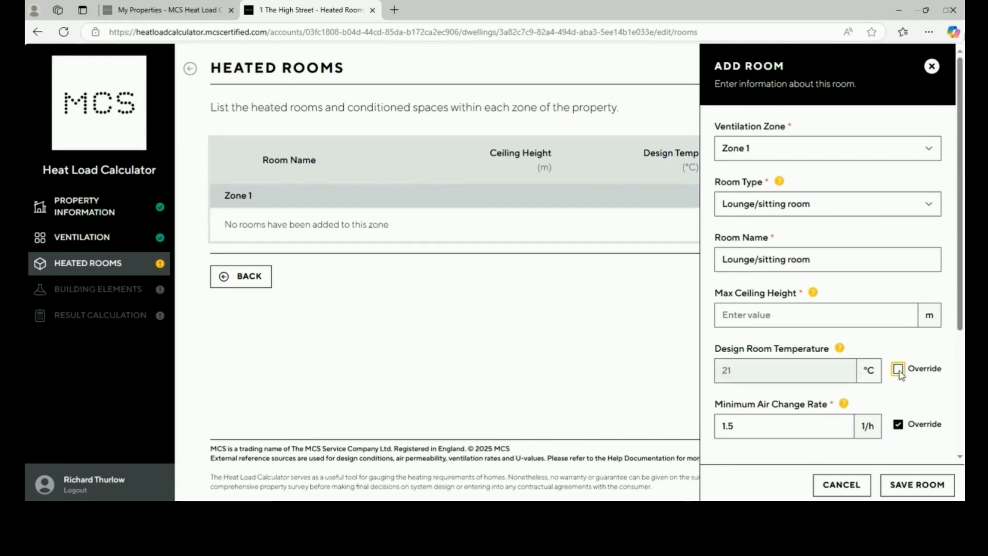
click(899, 425)
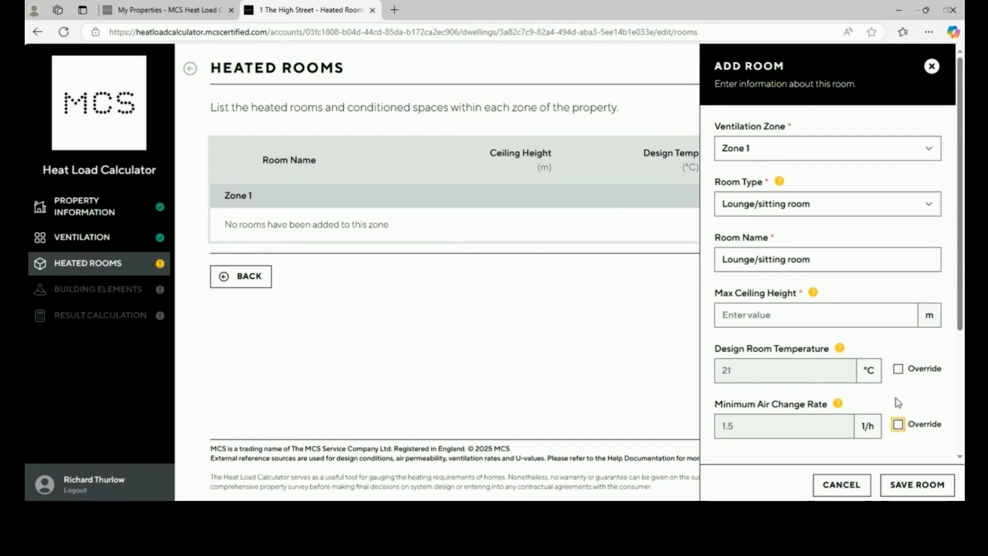
click(829, 258)
key(BackSpace)
key(BackSpace)
key(BackSpace)
key(BackSpace)
key(BackSpace)
key(BackSpace)
key(BackSpace)
key(BackSpace)
key(BackSpace)
key(BackSpace)
key(BackSpace)
key(BackSpace)
key(BackSpace)
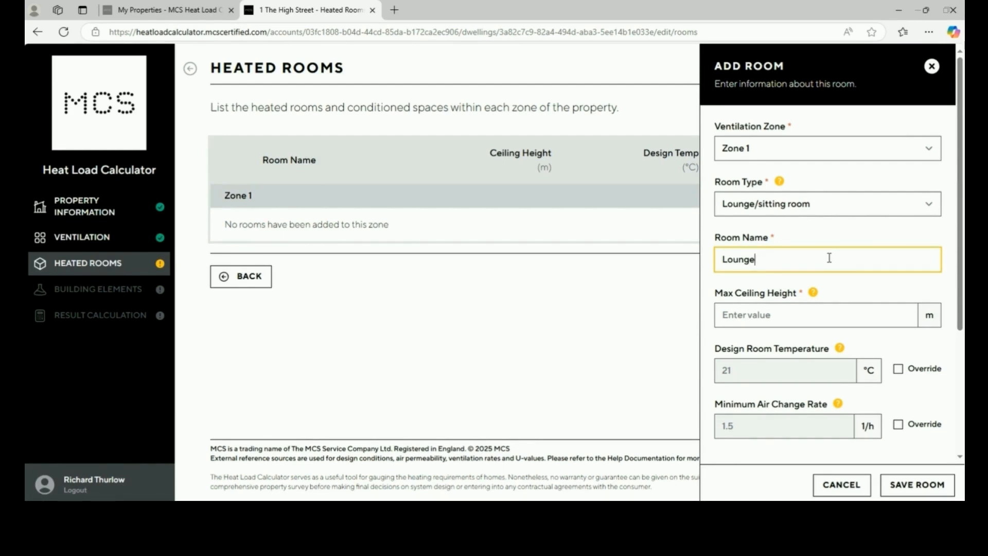
Give the Lounge a 2.40 m maximum ceiling height and save the room
click(800, 313)
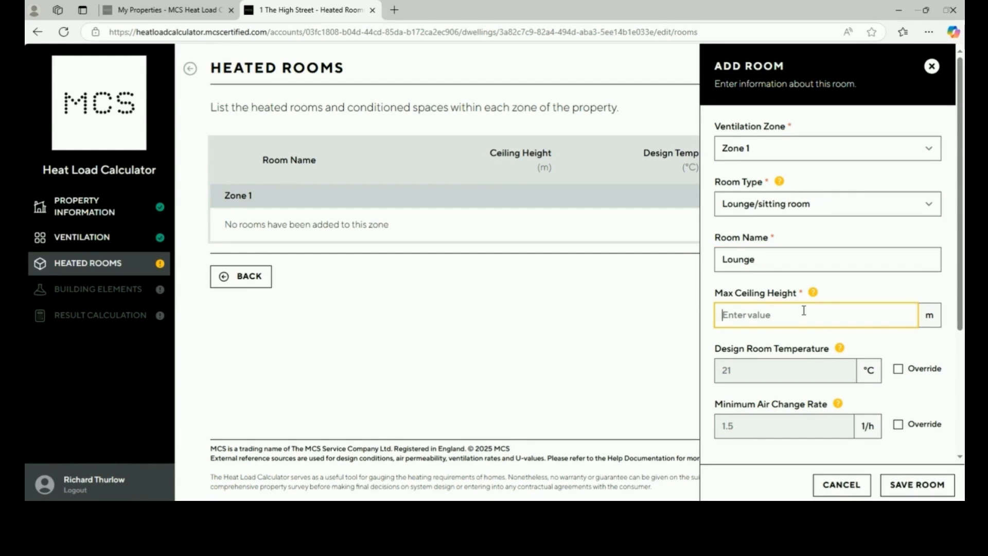
text(2.63)
key(BackSpace)
key(BackSpace)
key(BackSpace)
text(10)
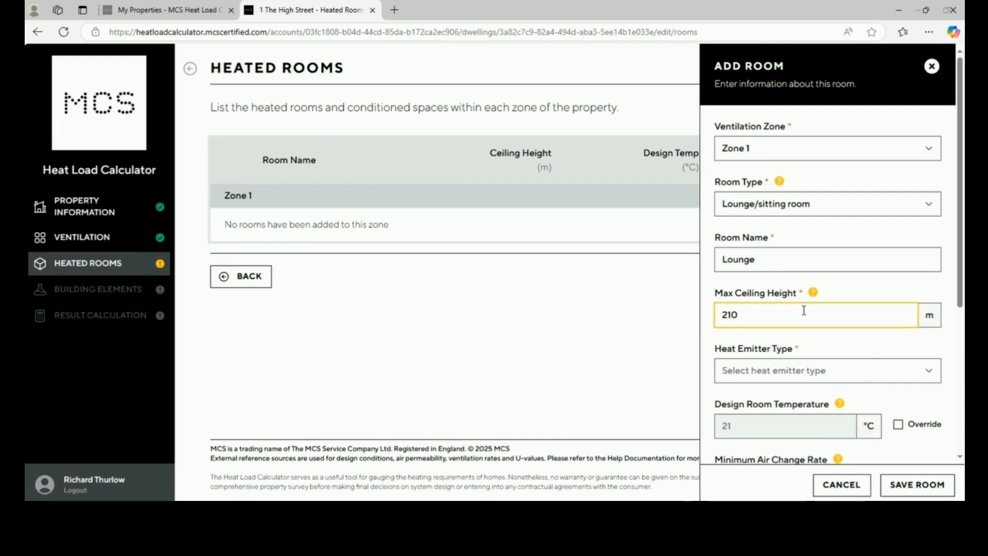
key(BackSpace)
key(BackSpace)
text(.40)
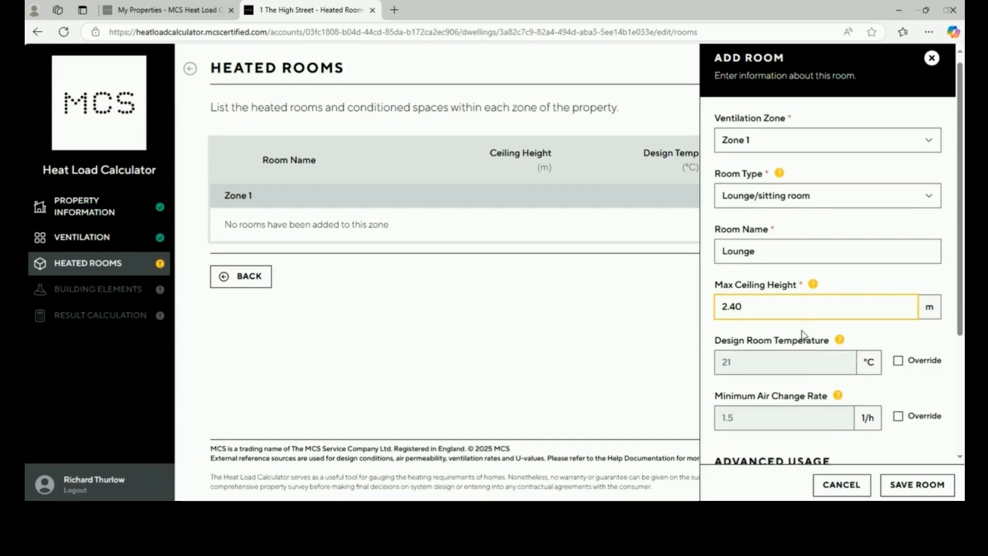
scroll(804, 335, down, 3)
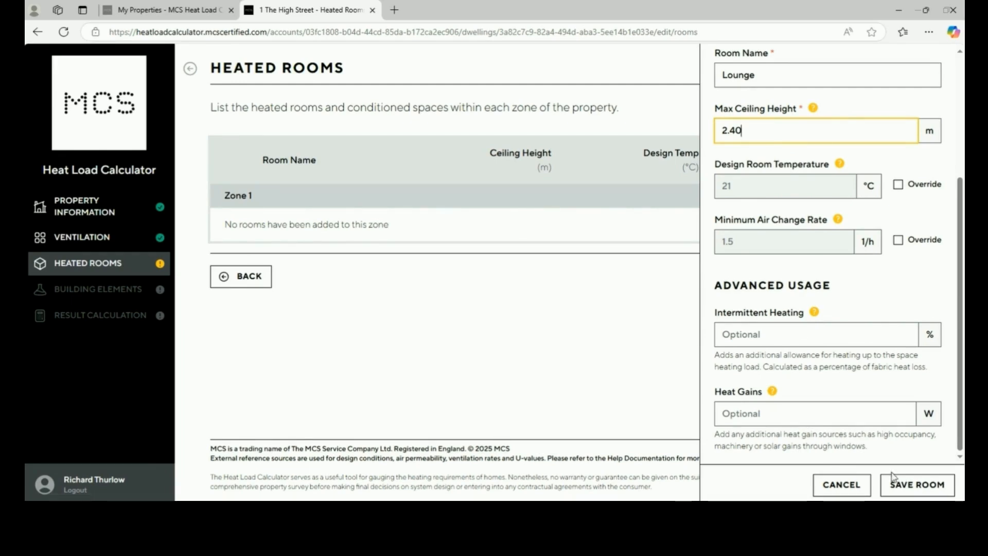
click(908, 492)
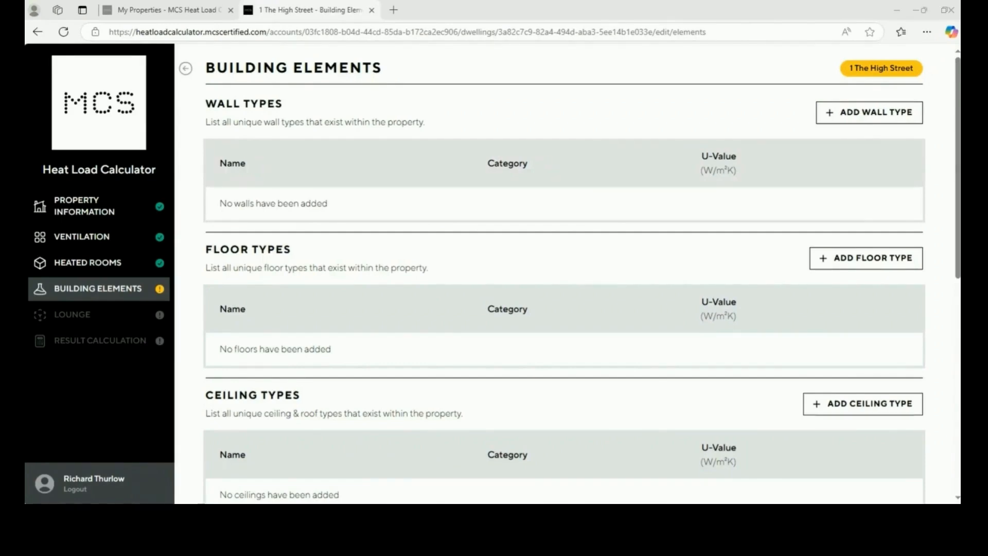
Start defining a new wall type from the Building Elements page
click(861, 119)
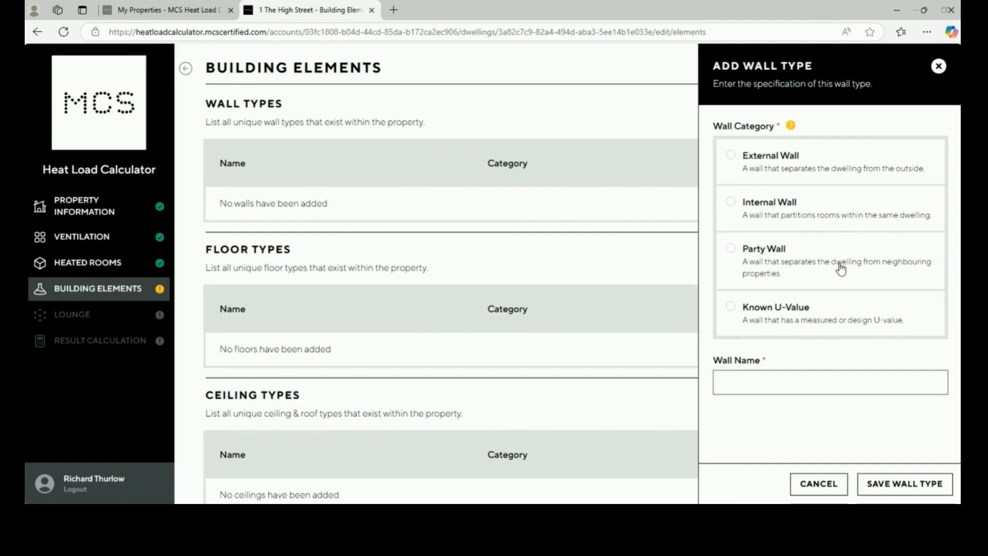
Make the new wall external, age band A (before 1900), with Solid Brick or Stone construction
click(814, 164)
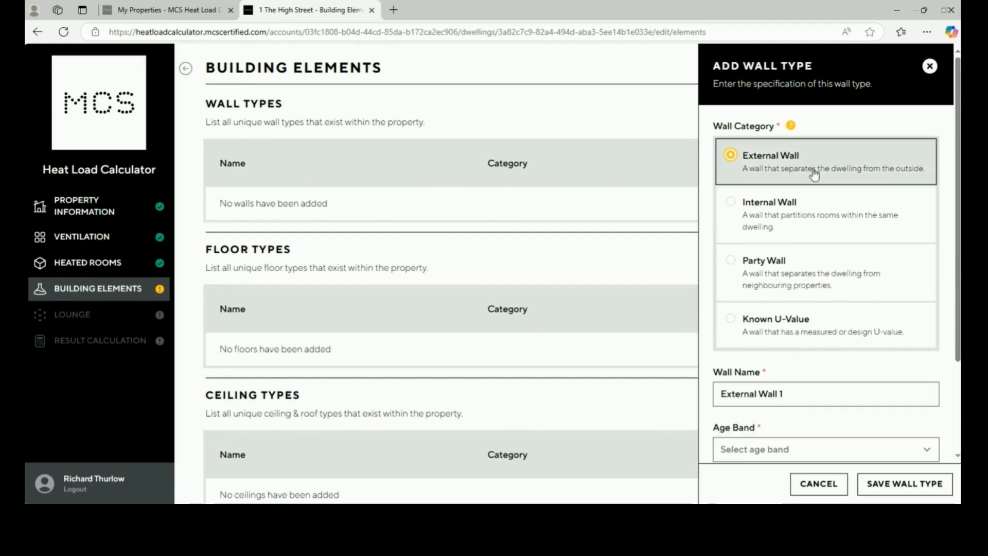
scroll(819, 227, down, 3)
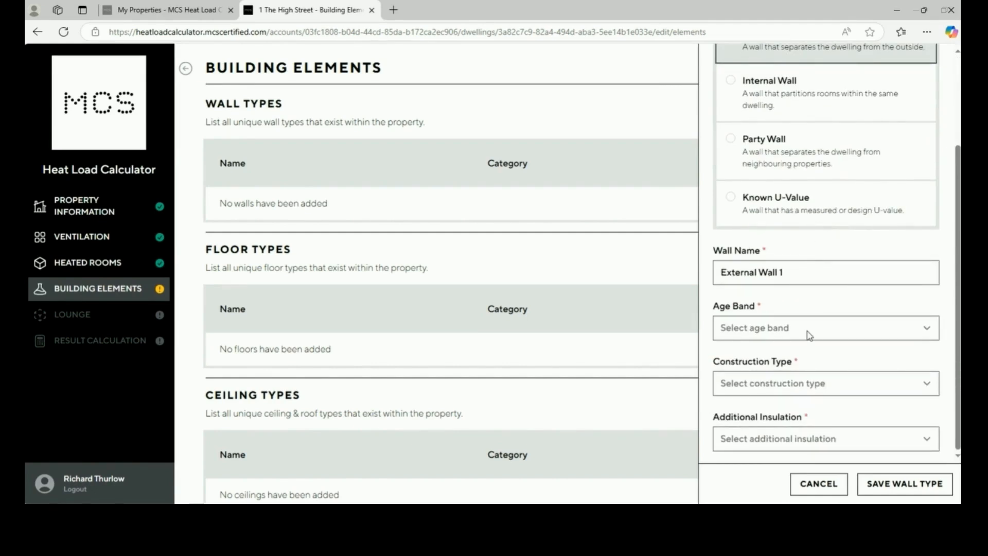
click(810, 335)
click(776, 125)
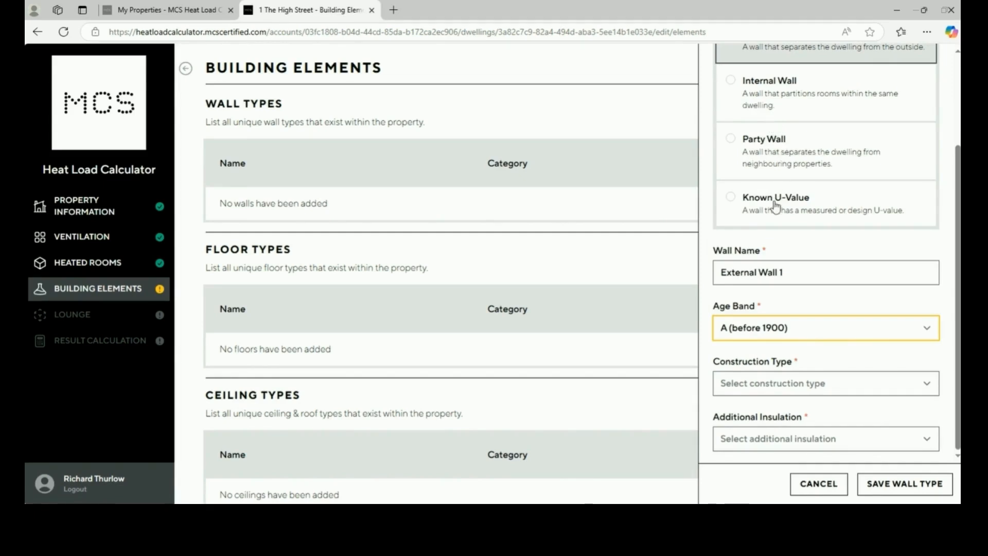
click(781, 383)
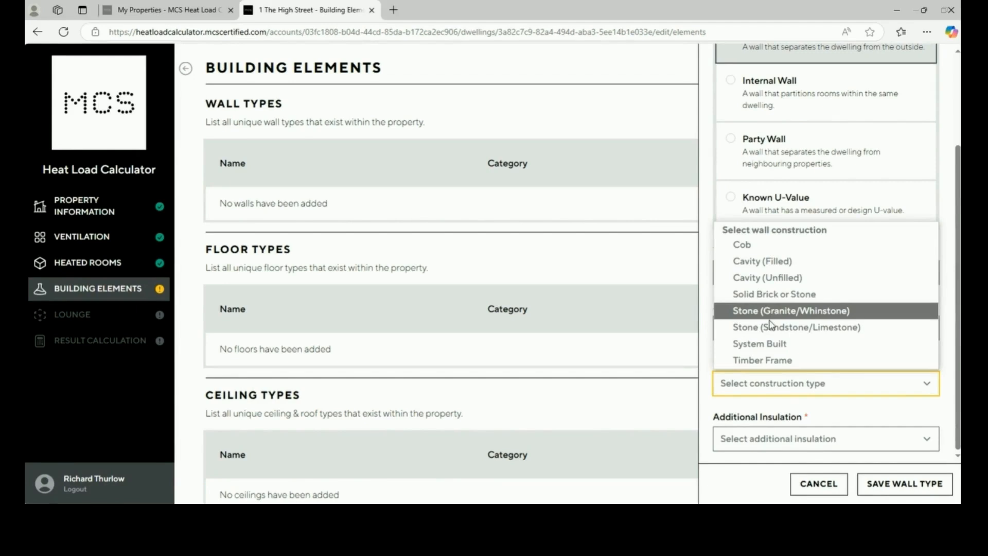
click(764, 293)
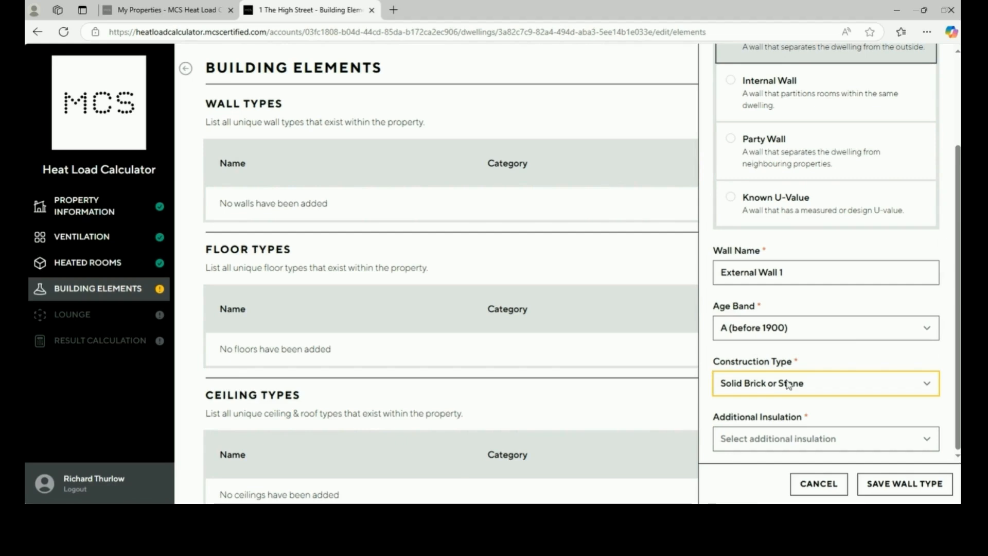
Set additional insulation to None after briefly trying 50mm Internal/External
click(783, 441)
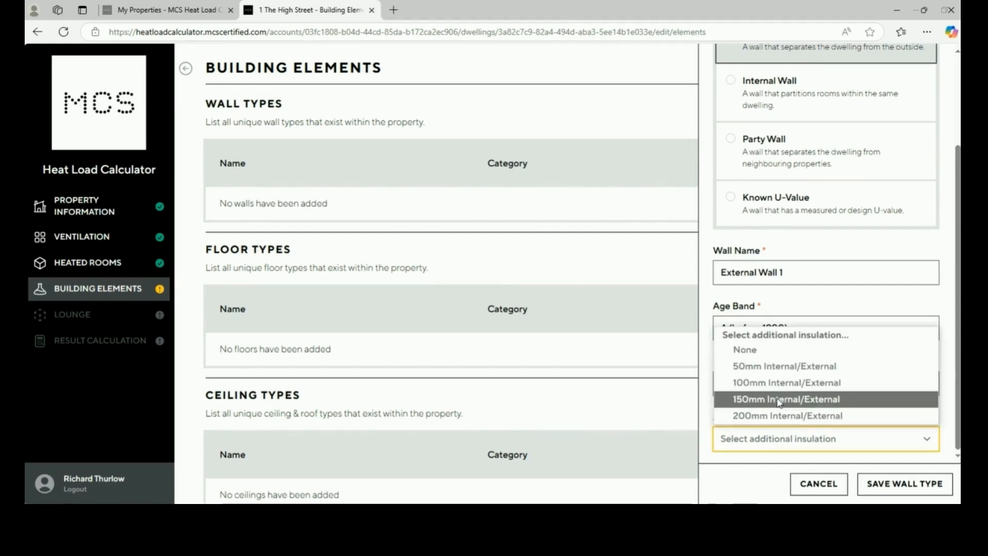
click(766, 354)
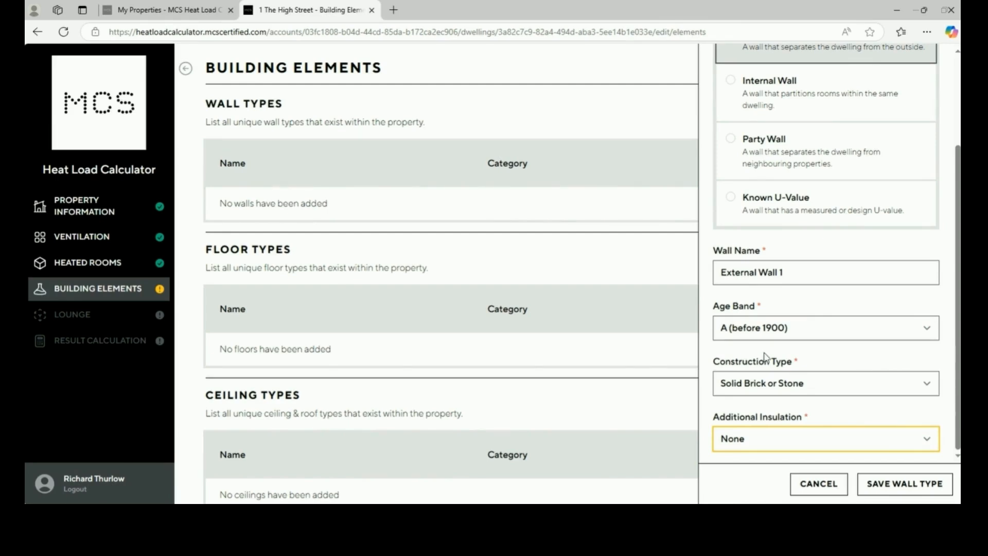
click(768, 441)
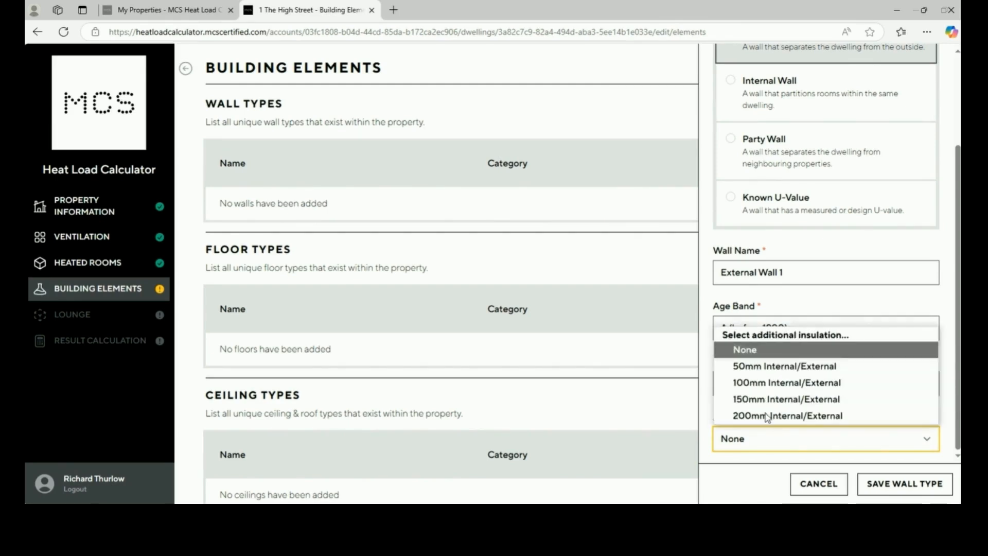
click(764, 366)
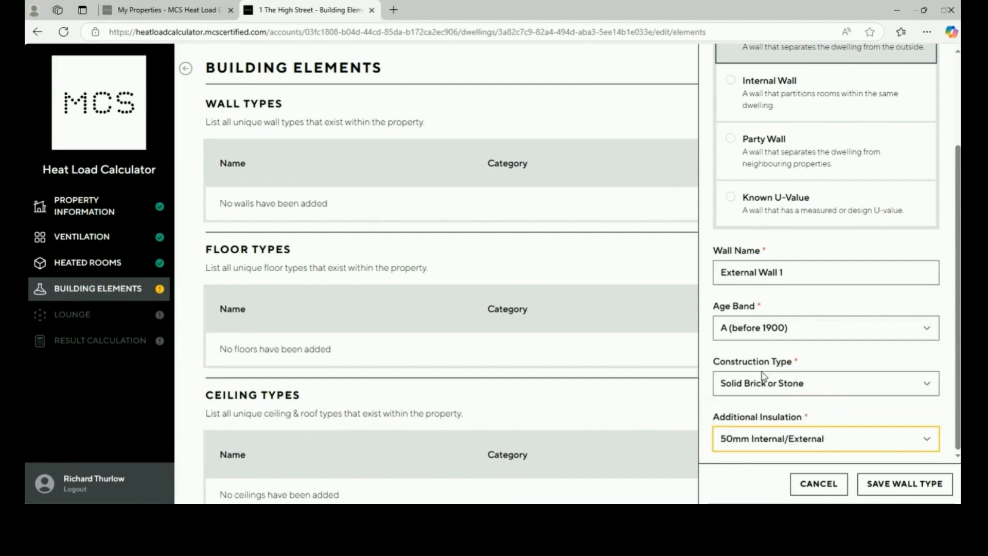
click(778, 443)
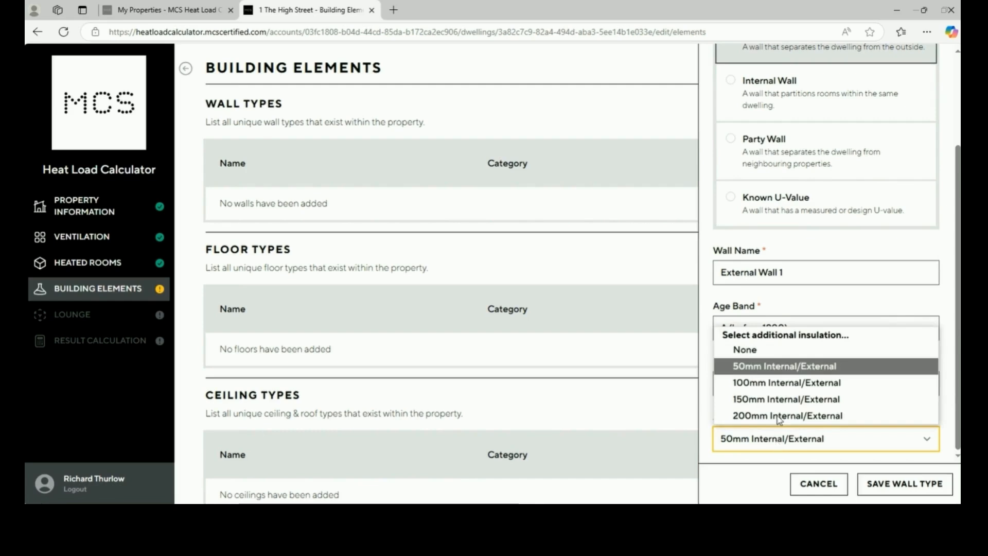
click(761, 354)
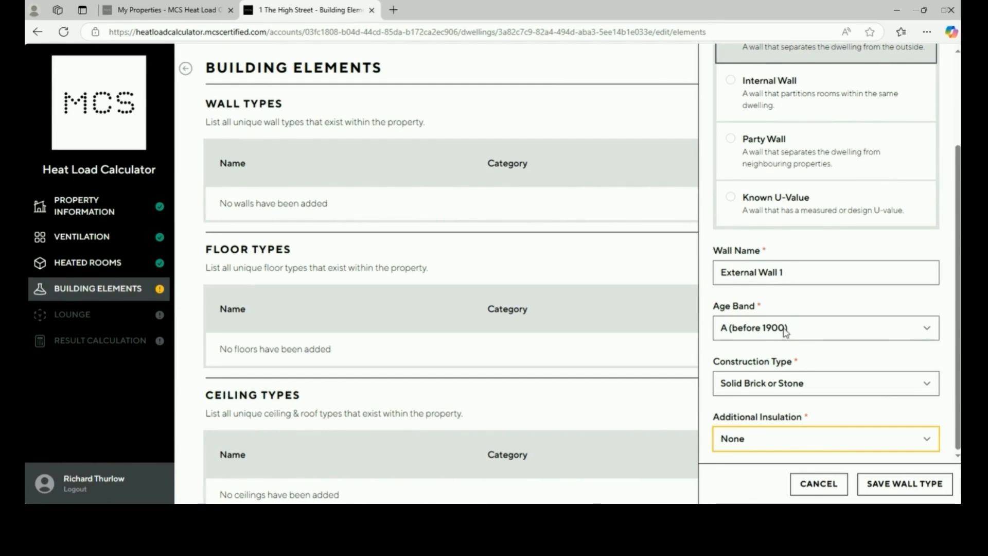
Try Timber Frame with internal insulation, then revert construction to Solid Brick or Stone
click(795, 395)
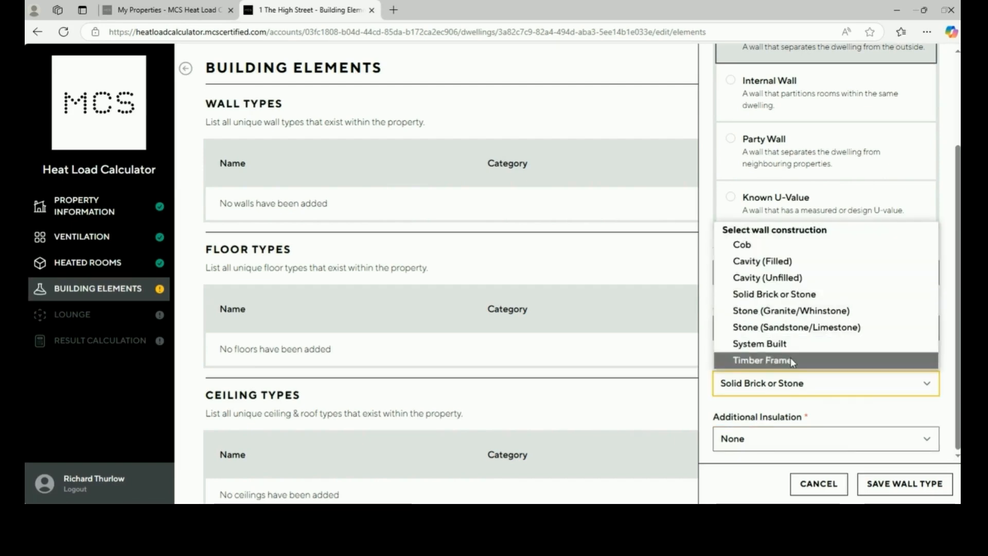
click(793, 363)
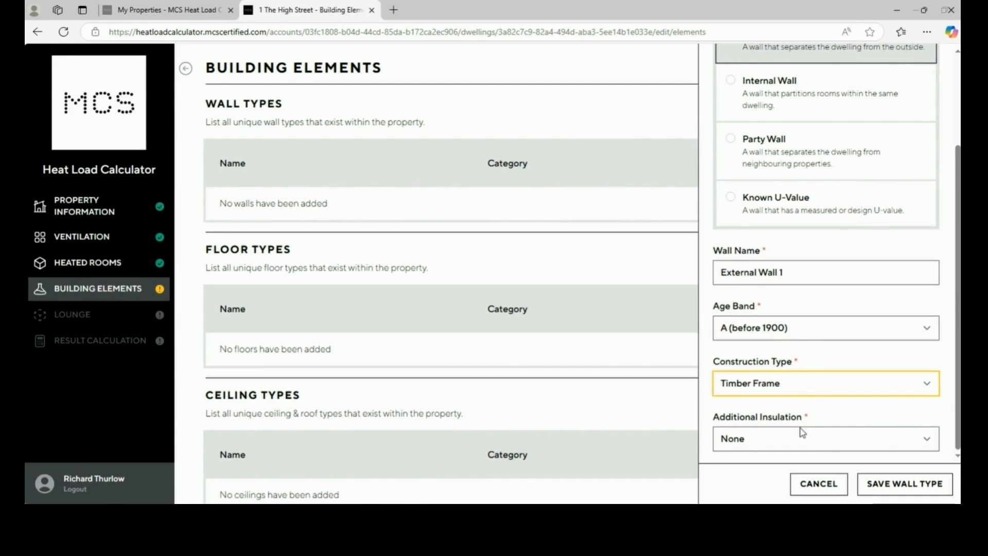
click(799, 446)
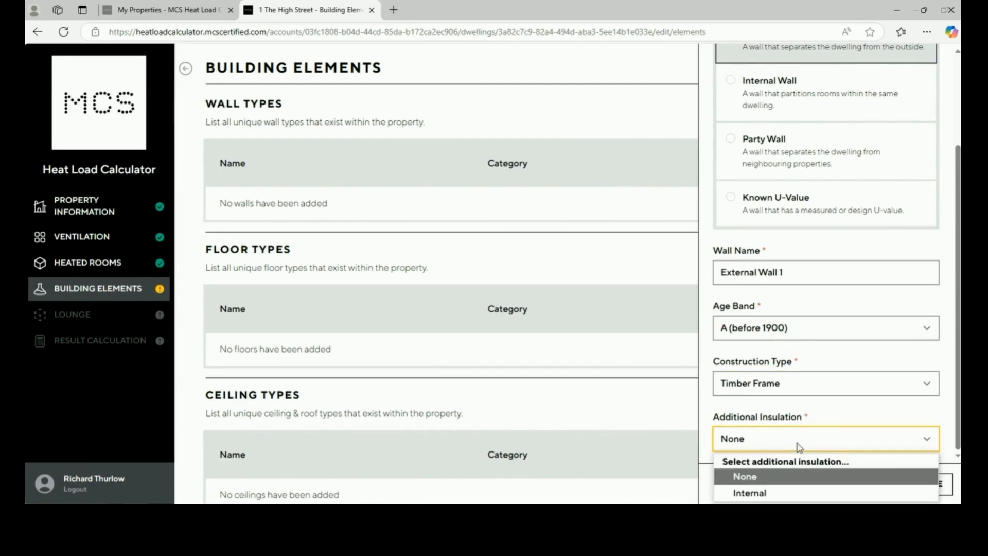
click(791, 495)
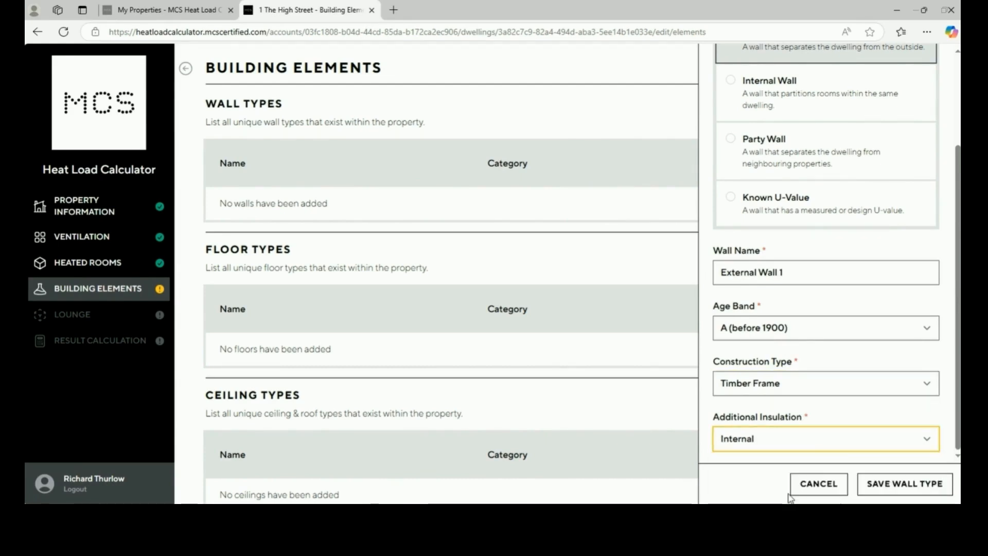
click(783, 384)
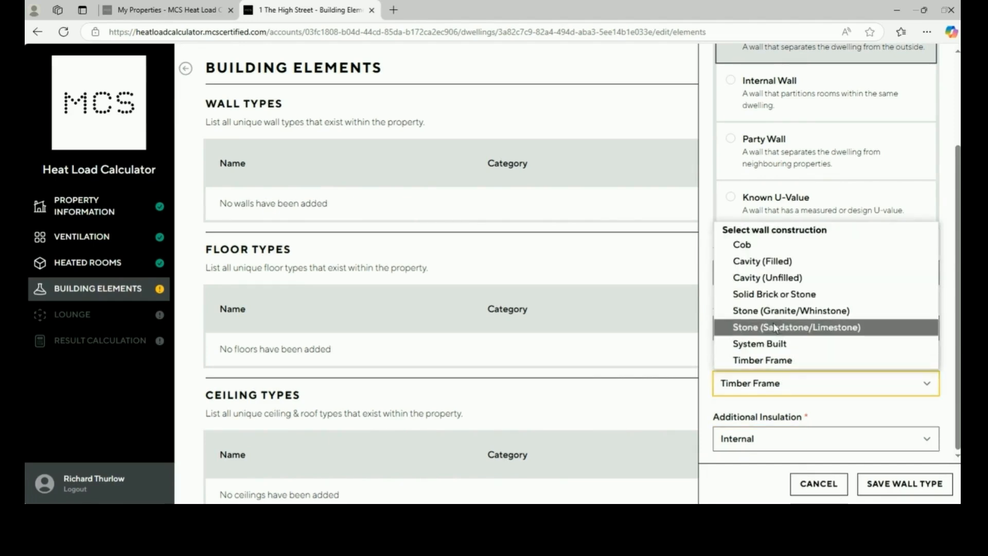
click(770, 298)
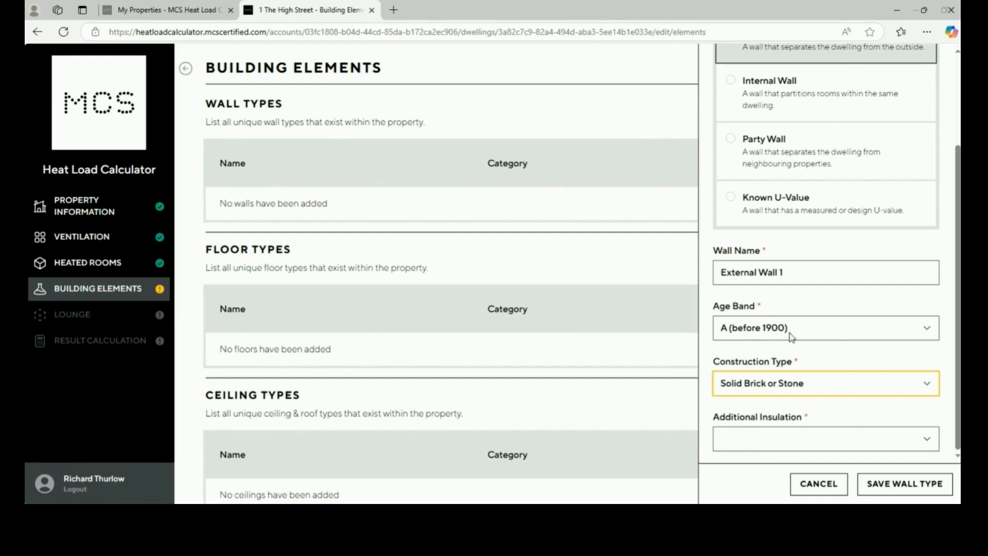
Reset additional insulation to None and save External Wall 1 (U-value 1.70)
click(795, 447)
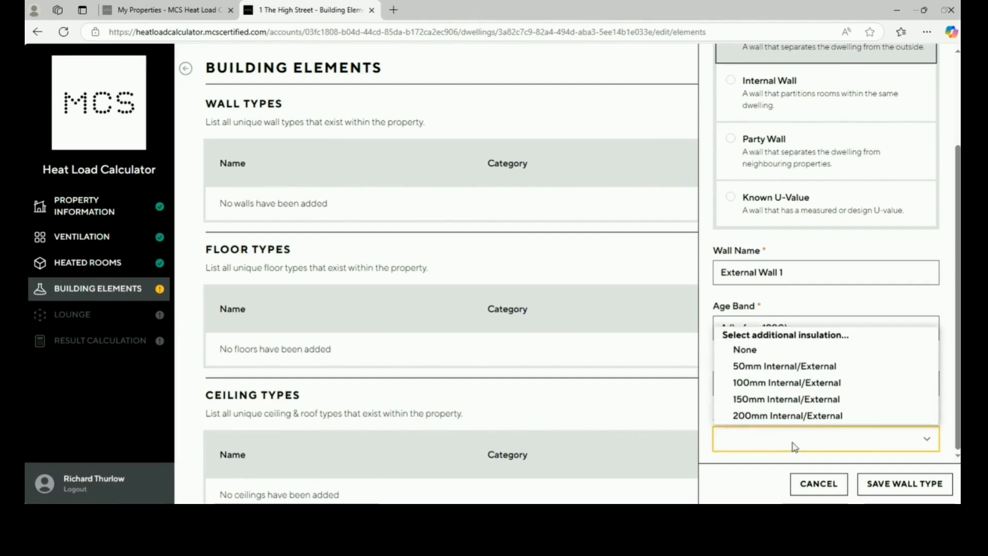
click(773, 373)
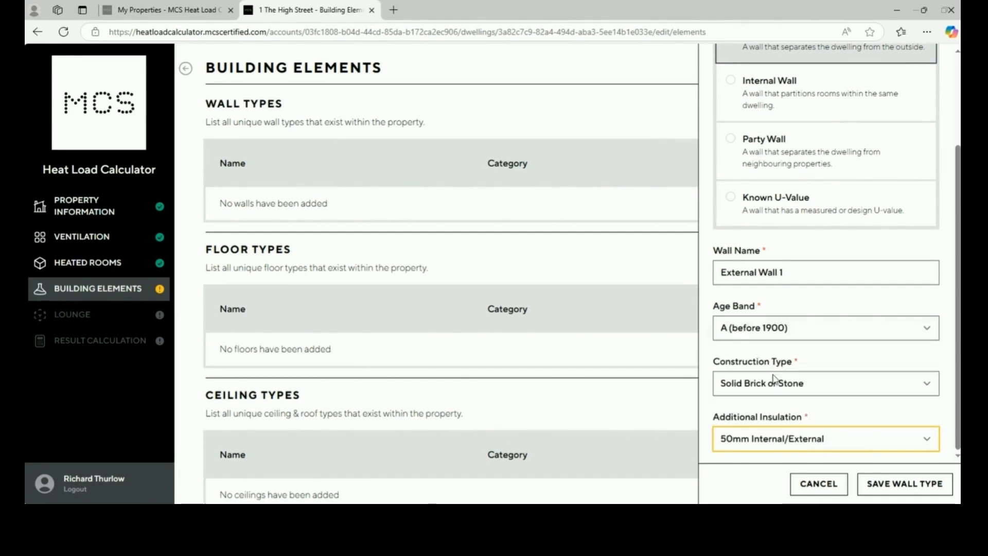
click(791, 439)
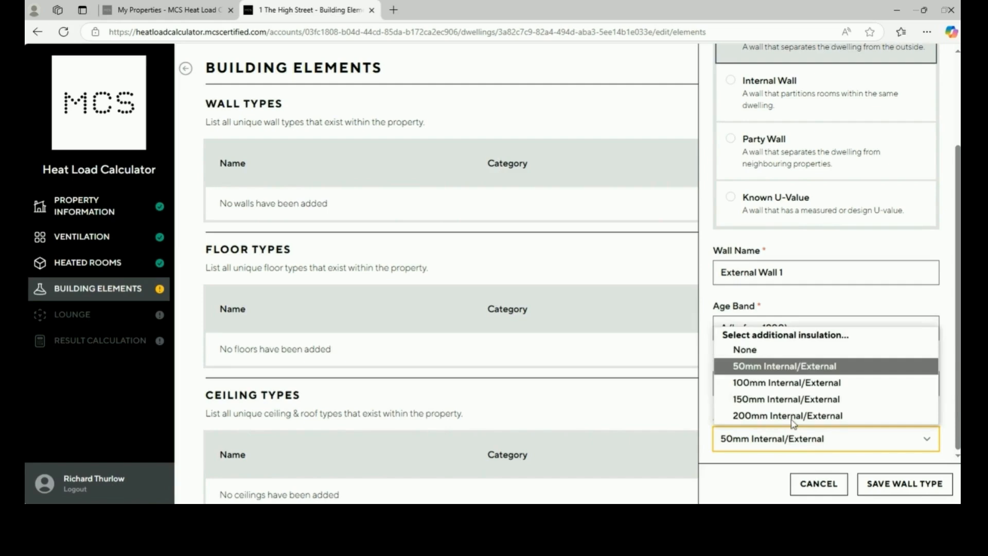
click(765, 349)
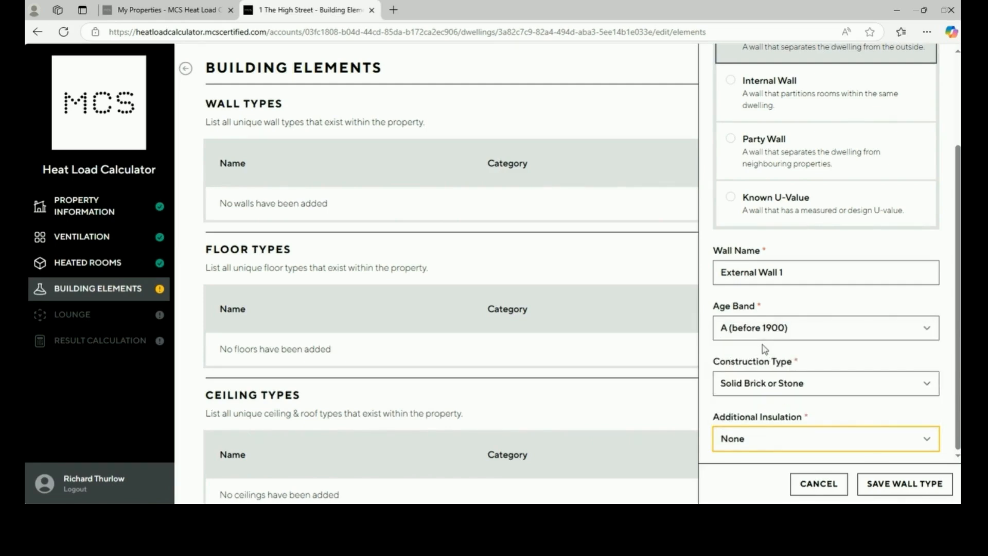
click(879, 493)
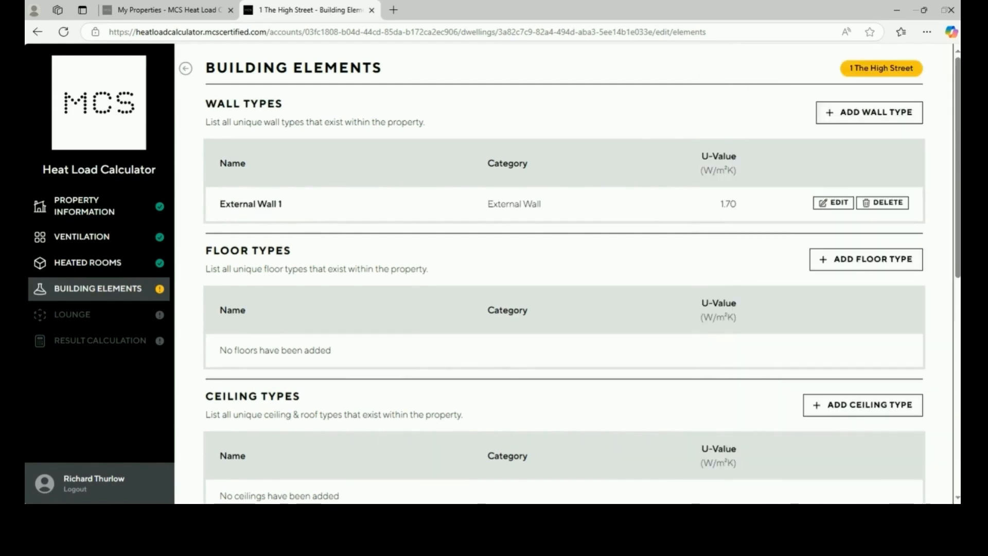
Add Internal Wall 1 with Solid Brick construction, after briefly trying Stud Partition, and save it
click(857, 115)
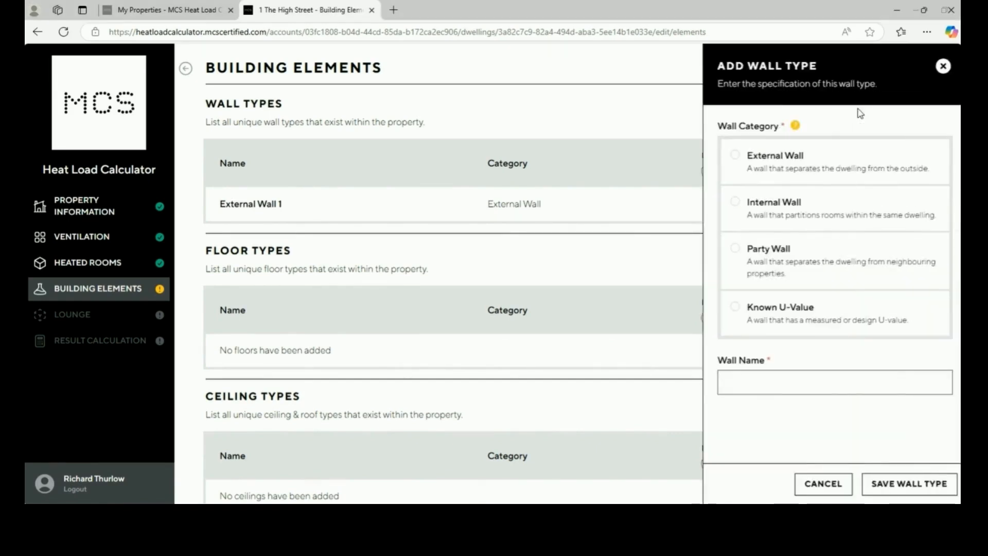
click(854, 215)
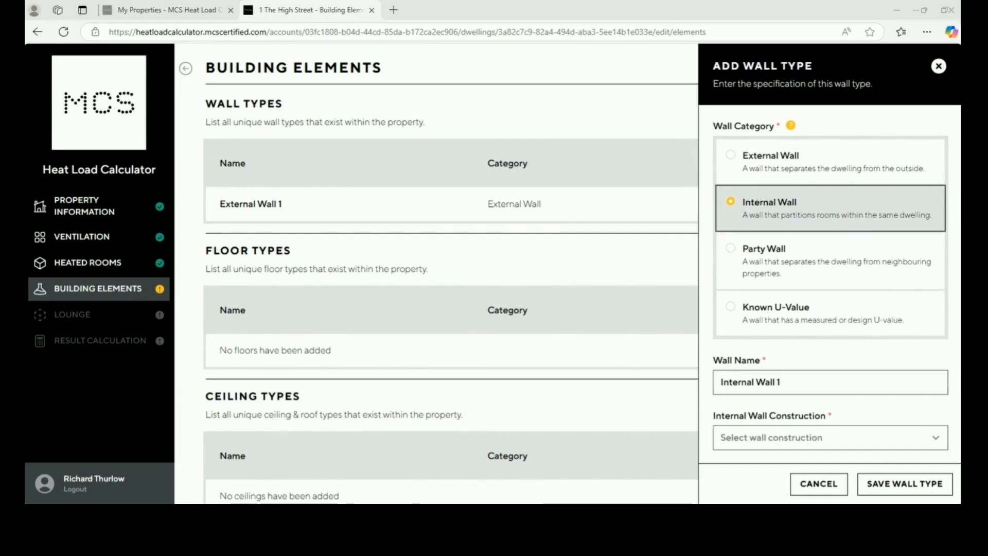
click(794, 436)
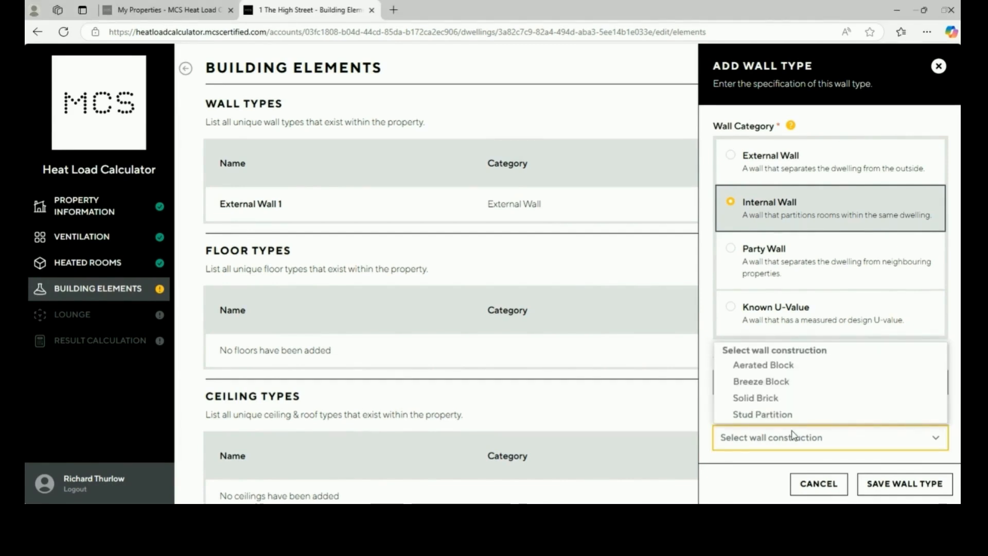
click(771, 406)
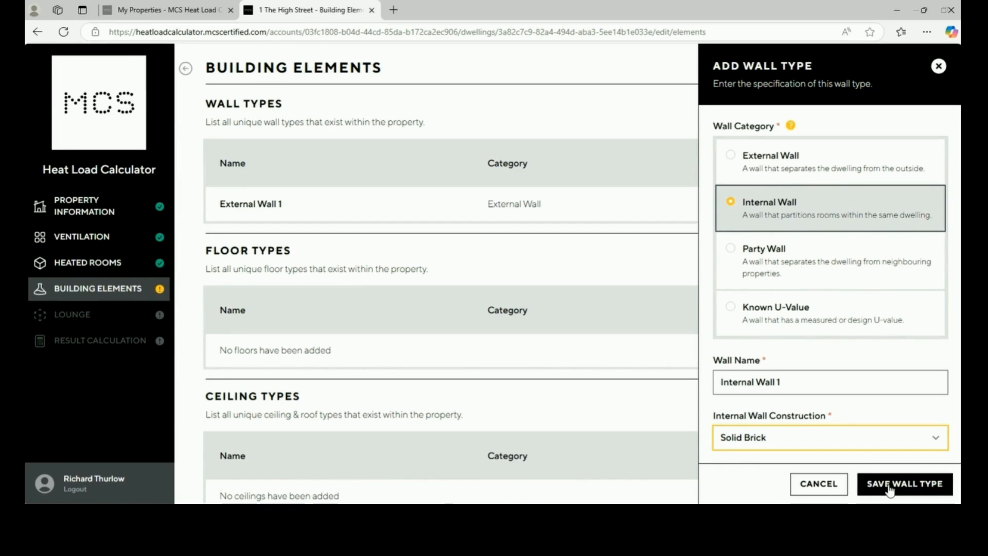
click(850, 443)
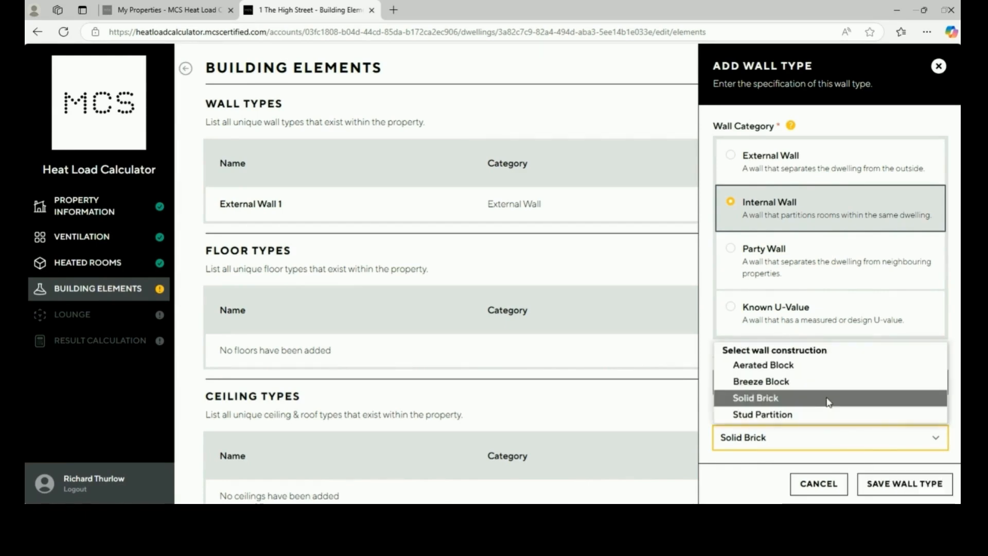
click(829, 412)
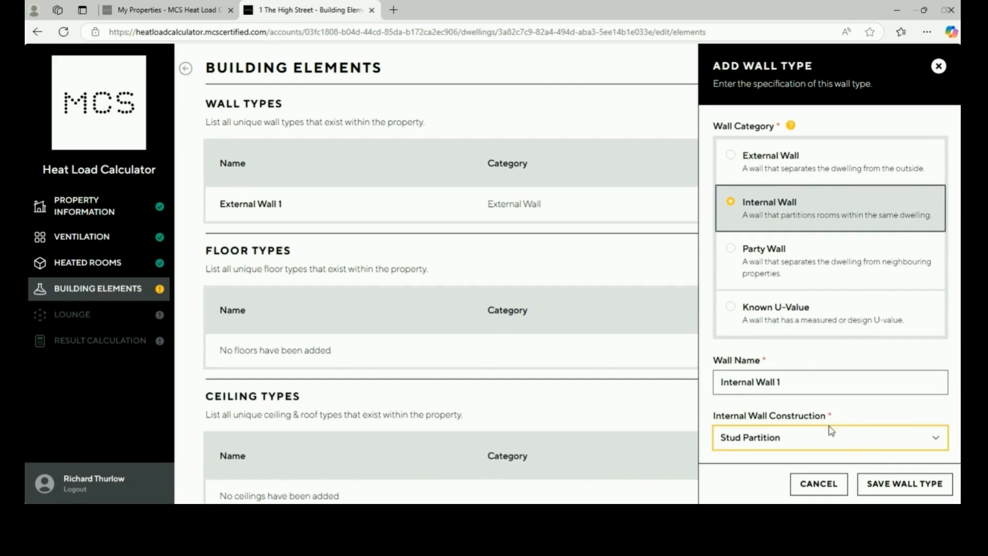
click(829, 434)
click(819, 398)
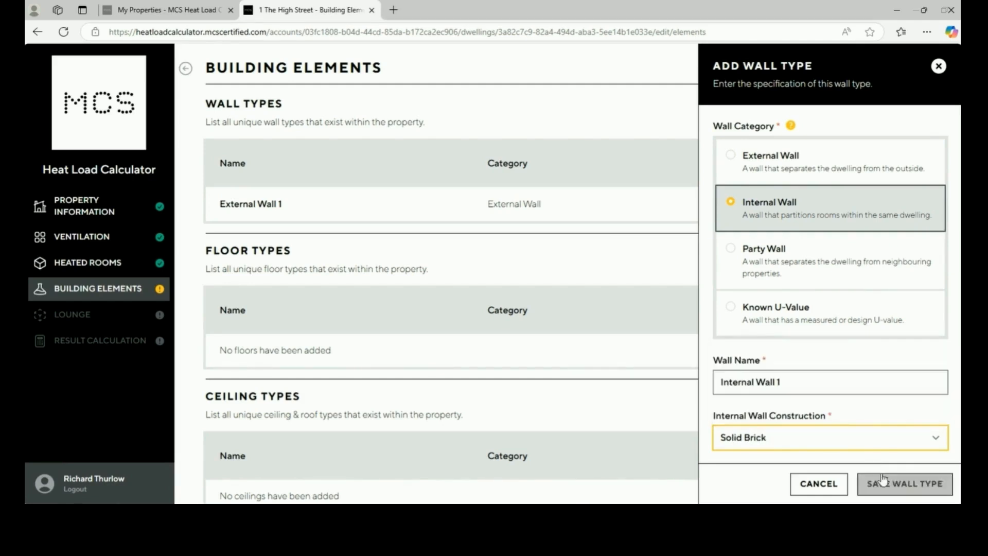
click(885, 478)
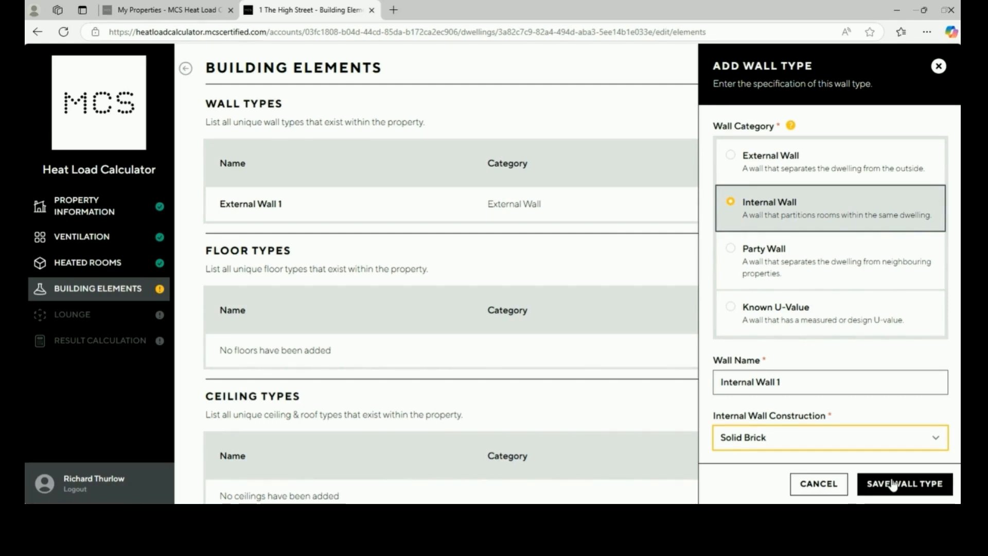
click(894, 485)
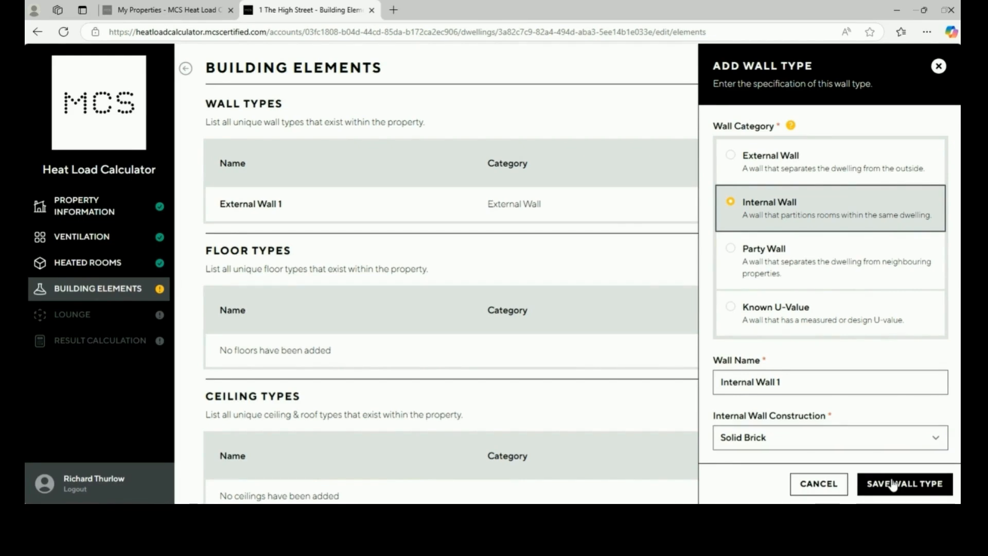
Add Party Wall 1 with Unknown construction and save it (U-value 0.25)
click(861, 118)
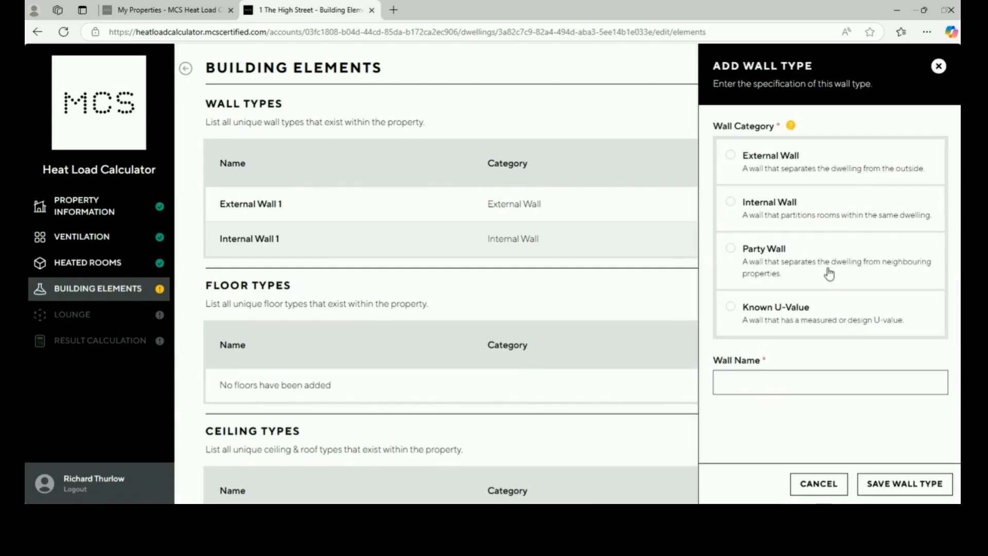
click(829, 273)
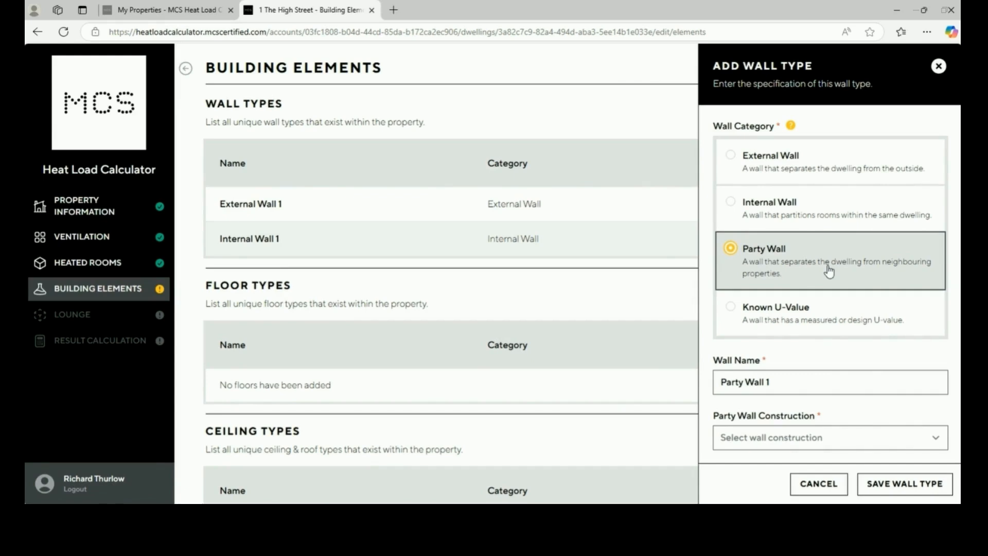
click(806, 438)
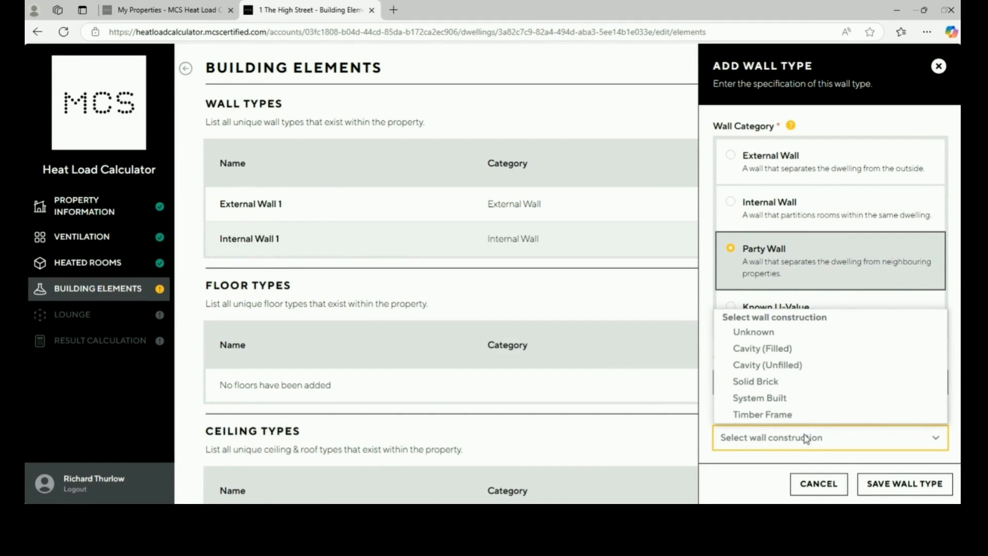
click(773, 334)
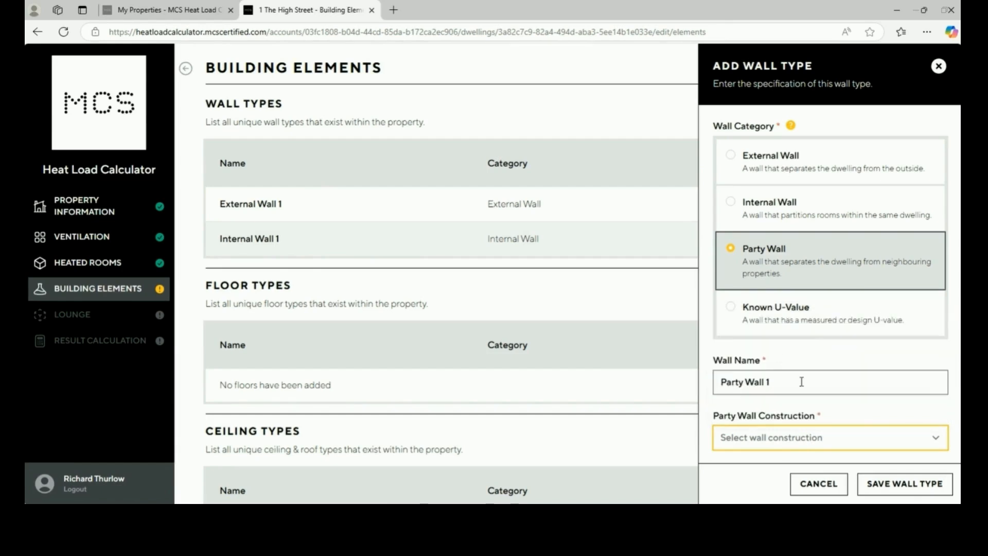
click(893, 485)
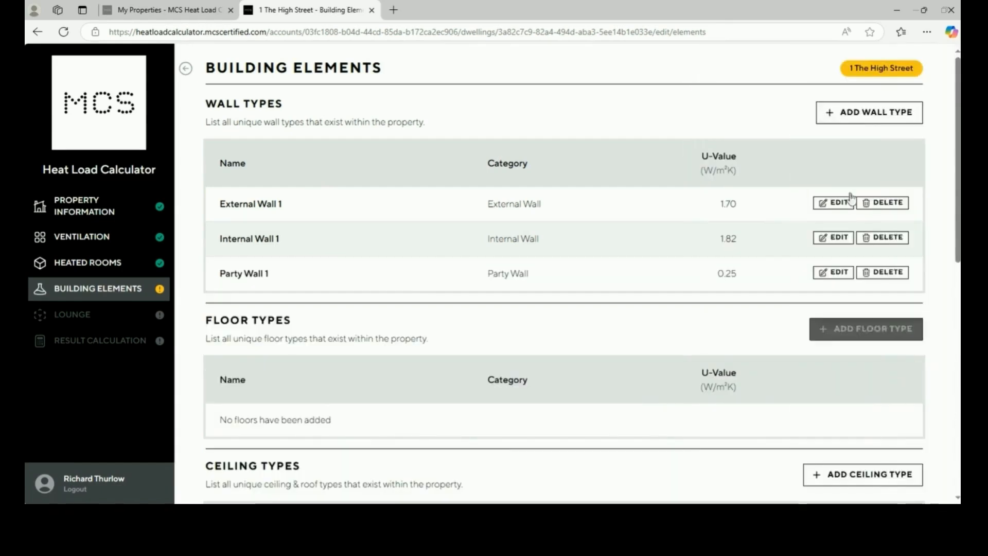
Discard a draft Known U-Value wall type and begin adding a floor type
click(873, 112)
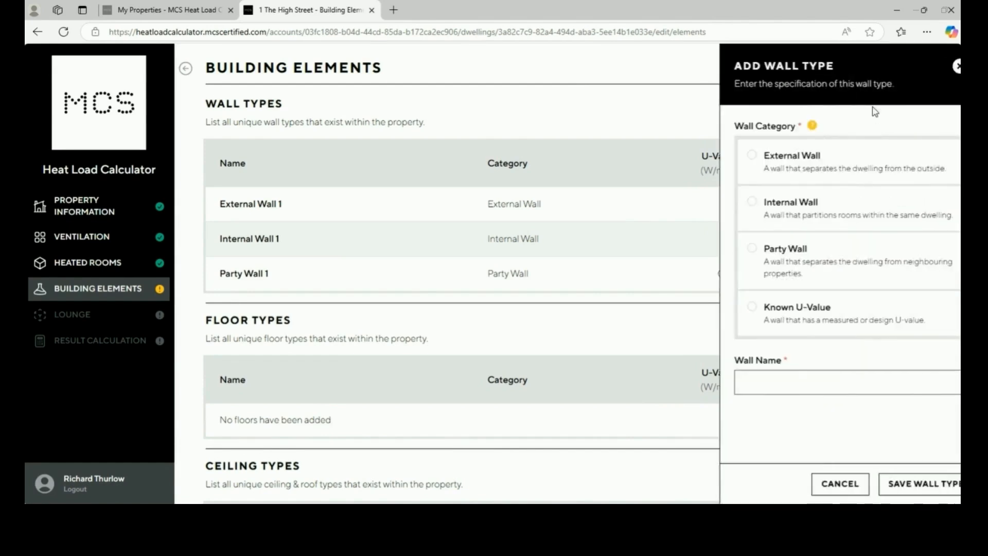
click(845, 325)
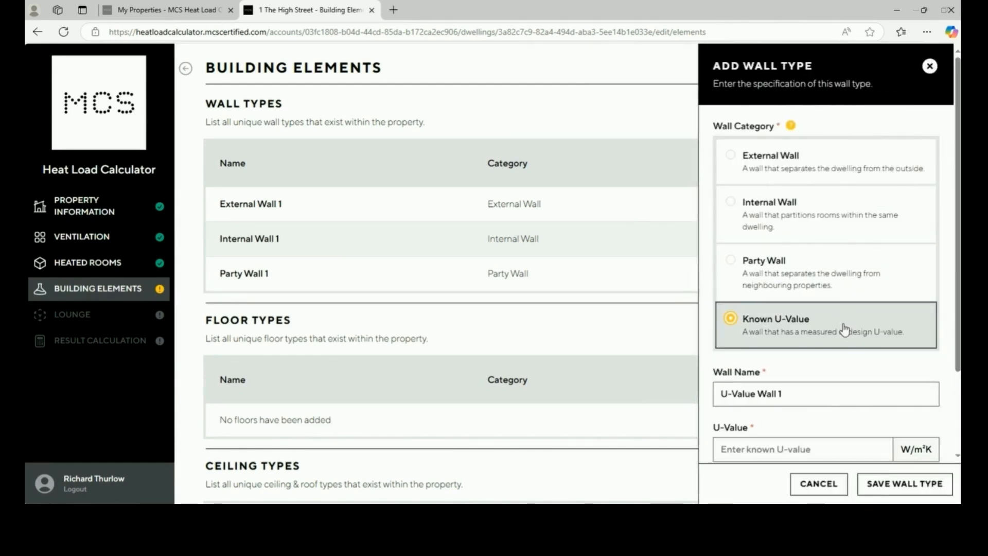
scroll(843, 364, down, 1)
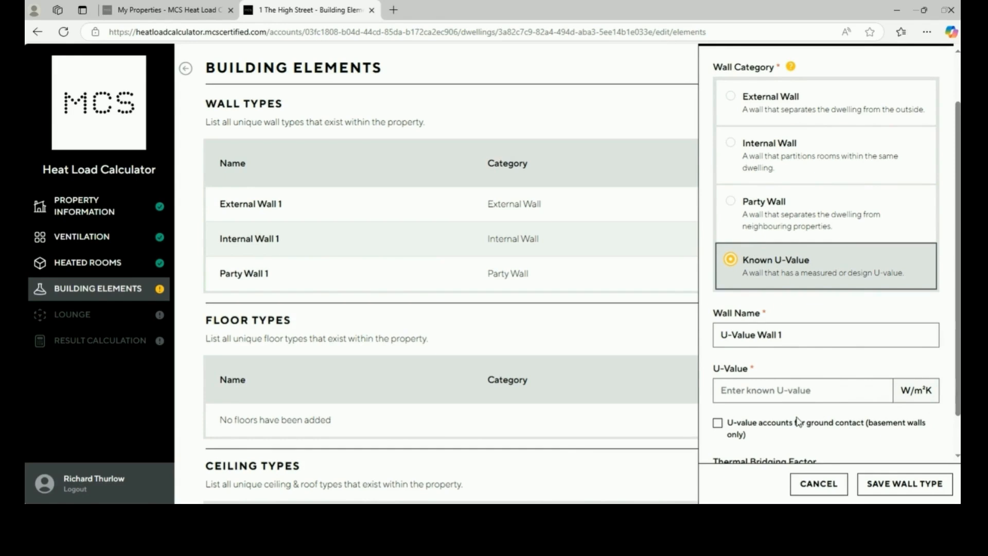
scroll(797, 419, down, 1)
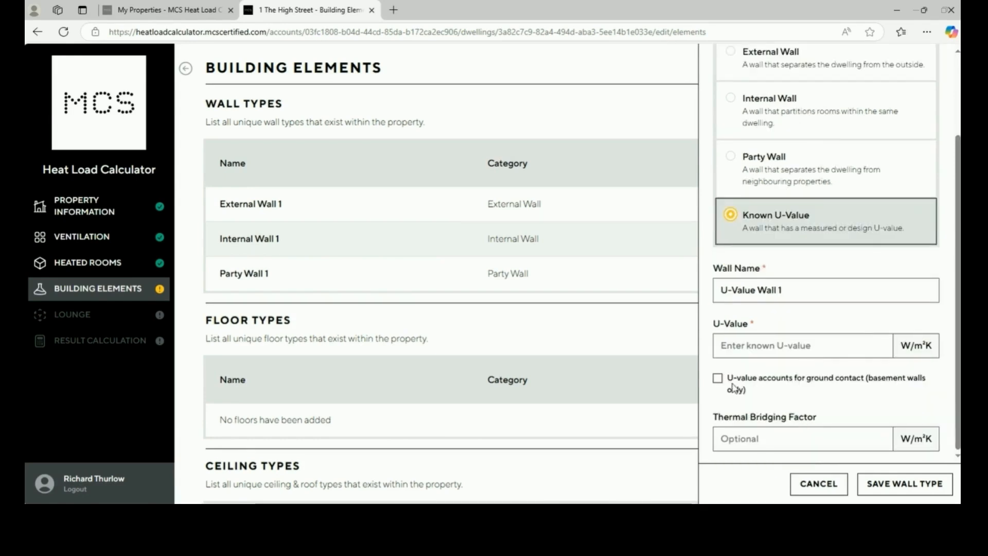
click(822, 485)
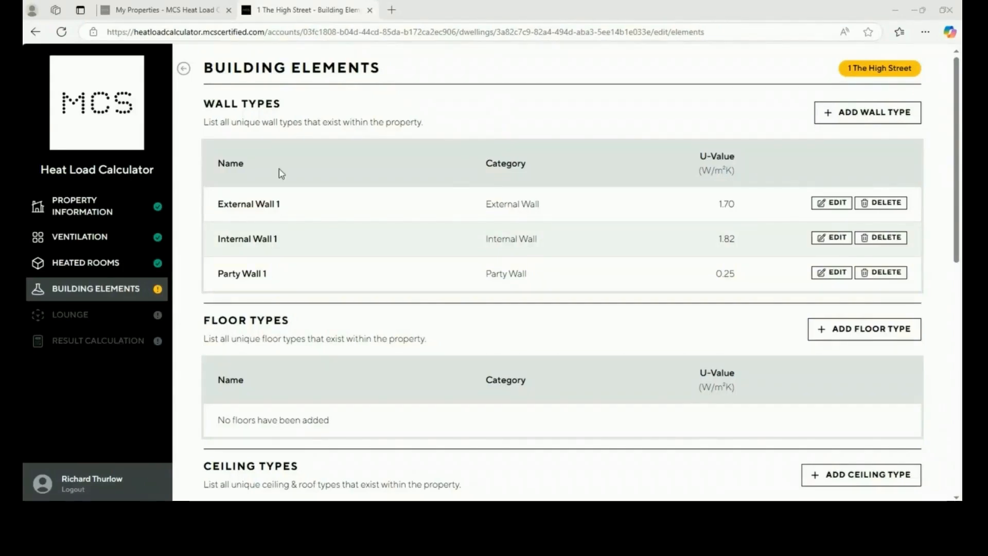
click(880, 334)
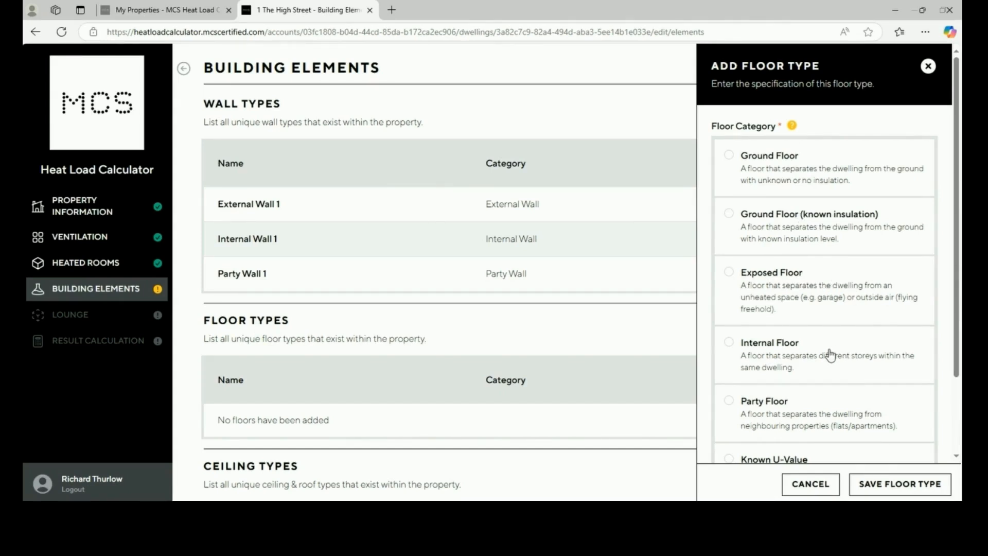
Choose the Ground Floor category and name the new floor Ground Floor
scroll(834, 406, down, 2)
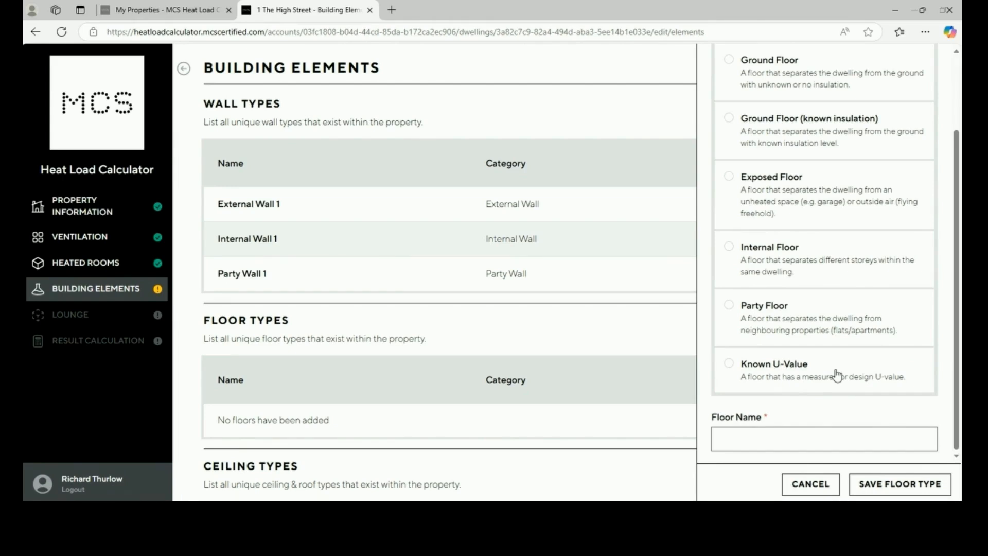
scroll(837, 375, up, 2)
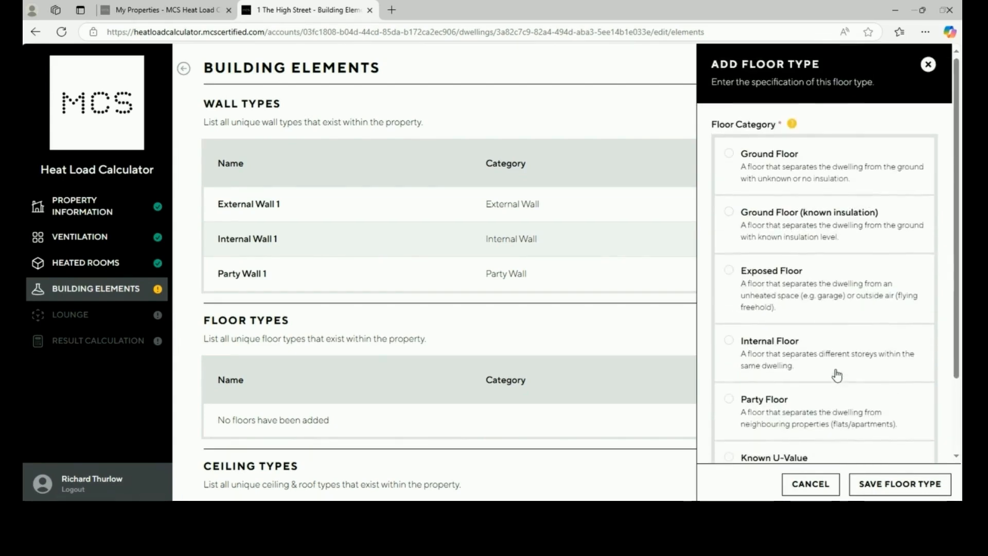
click(827, 174)
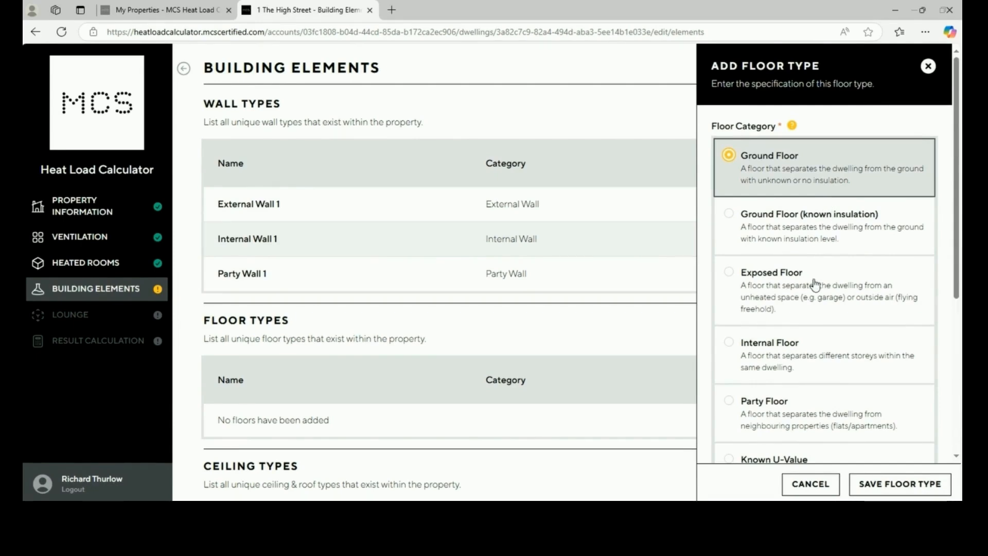
scroll(815, 283, down, 1)
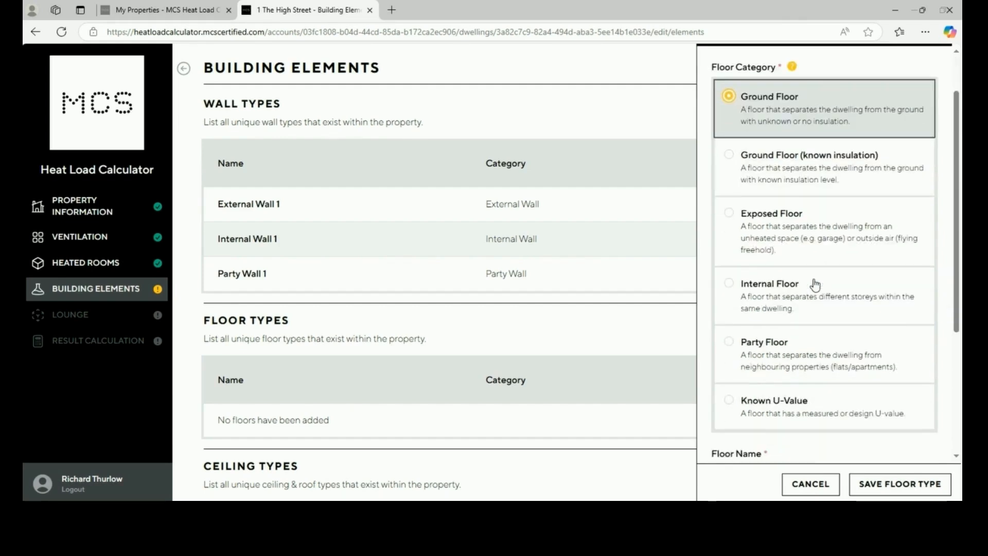
scroll(815, 283, down, 3)
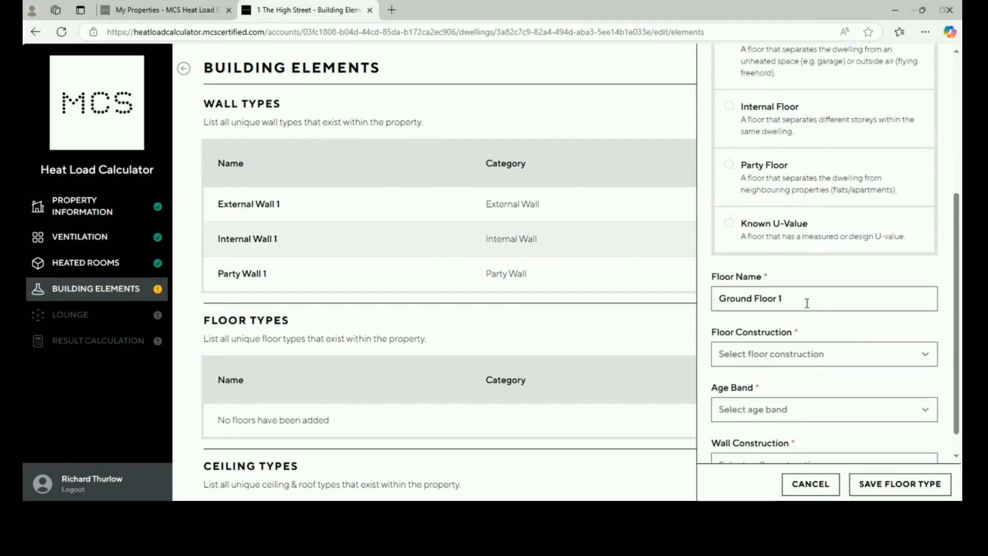
click(804, 300)
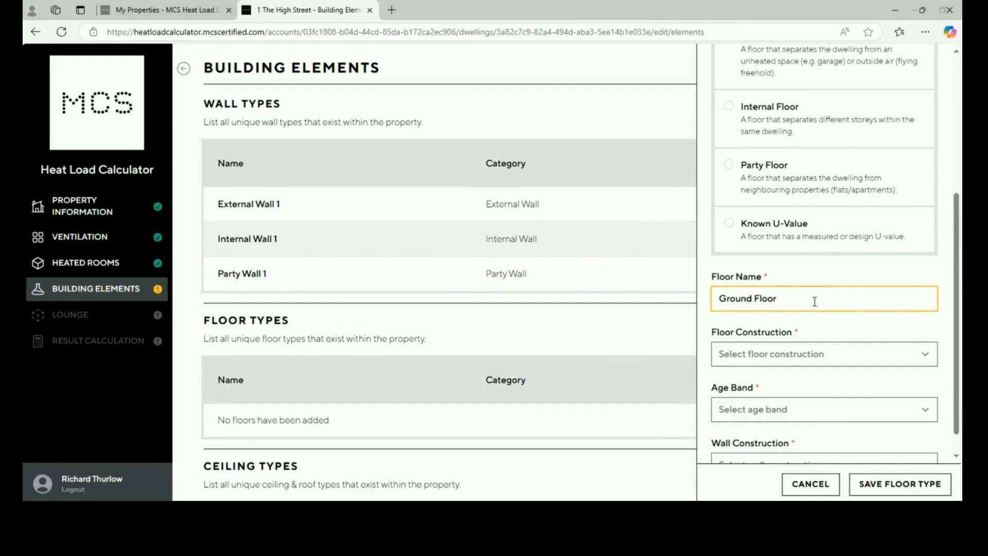
Set floor construction to Suspended (timber/chipboard/beam & block) instead of Solid concrete
scroll(819, 332, down, 1)
click(817, 329)
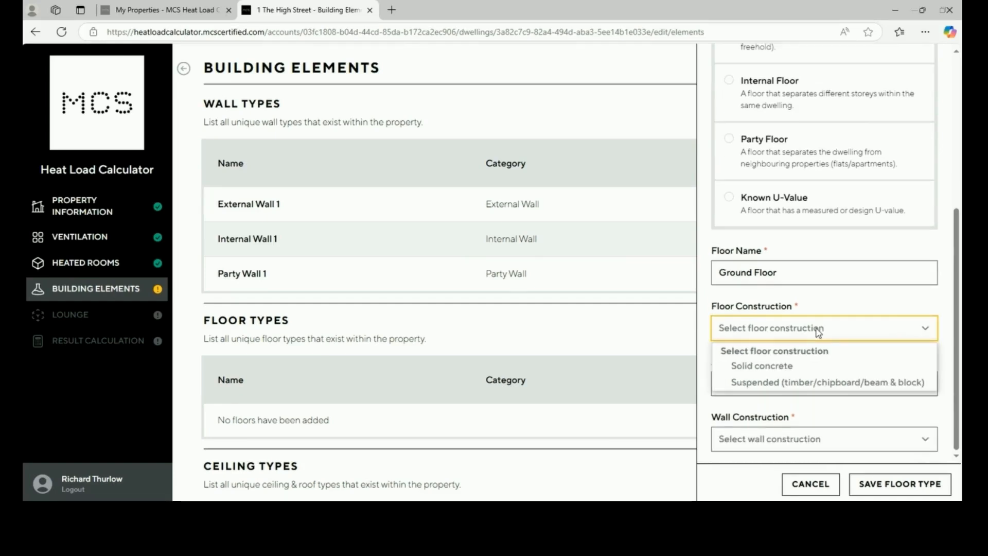
click(811, 364)
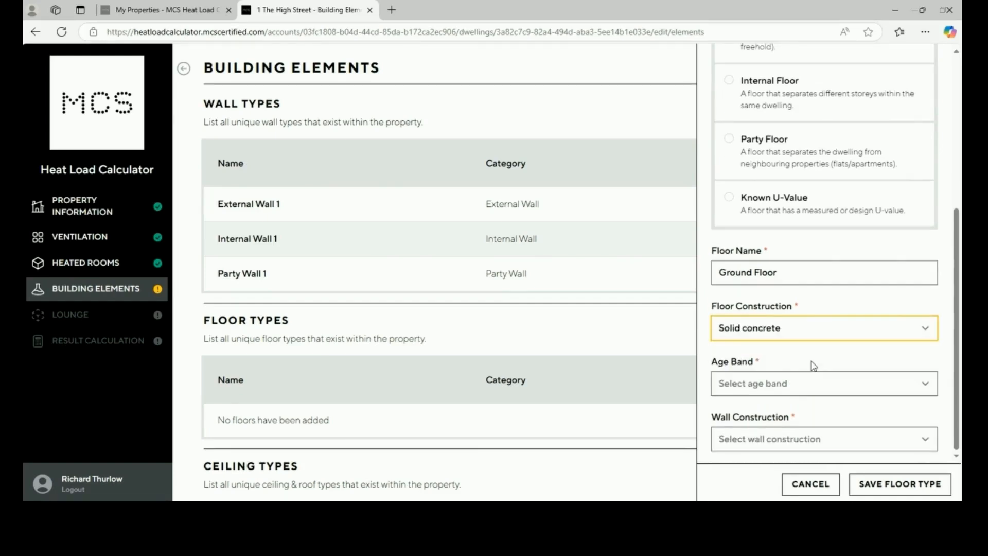
click(799, 331)
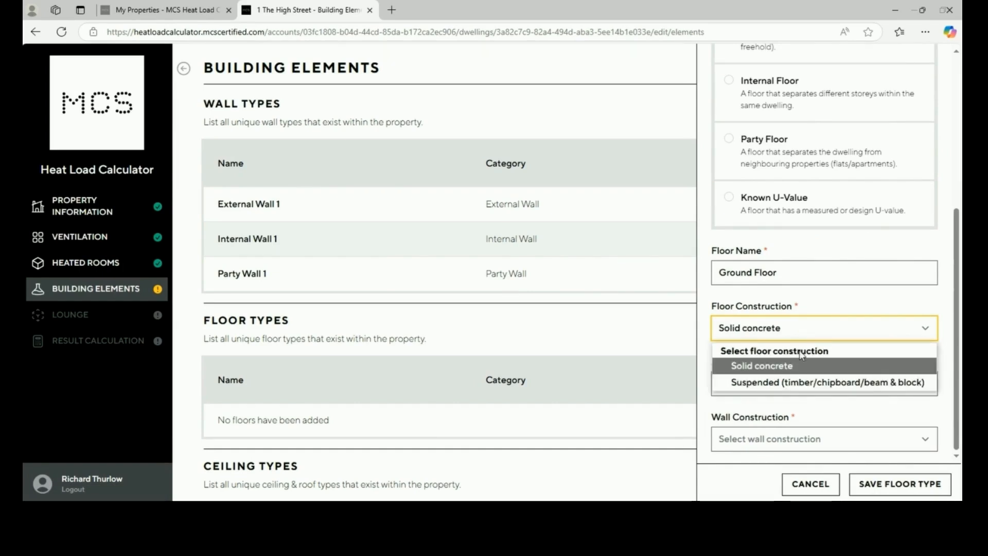
click(804, 383)
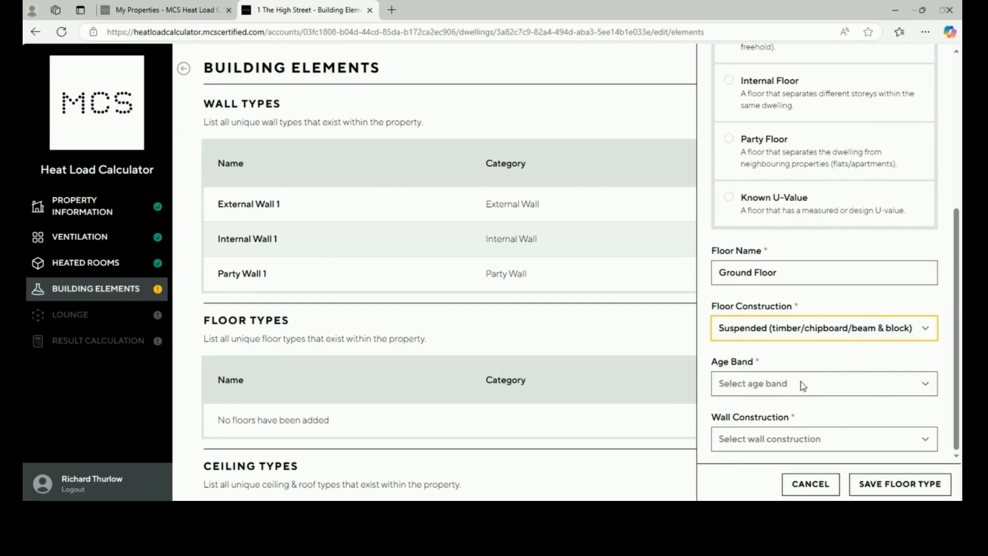
Set age band A (before 1900) and Solid Brick or Stone wall construction
click(802, 385)
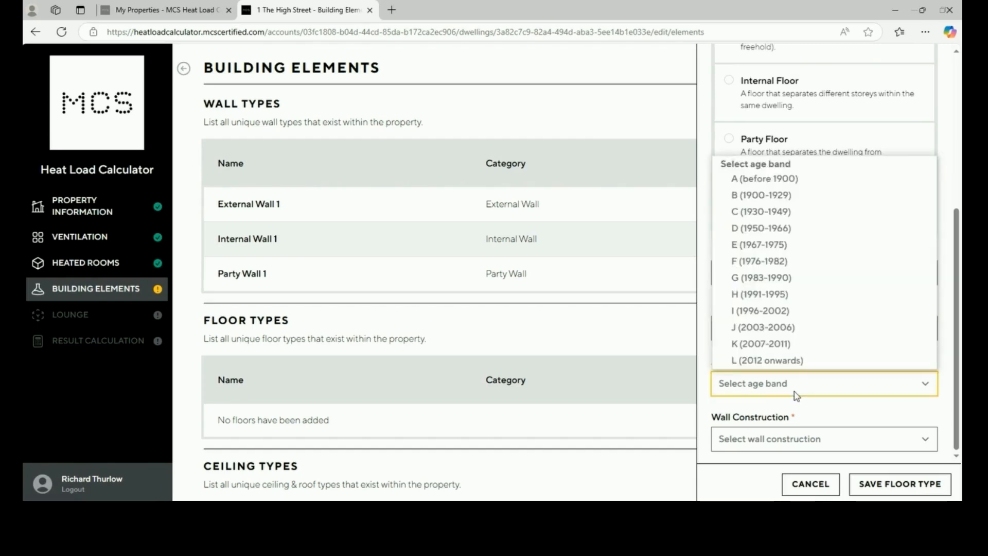
click(774, 188)
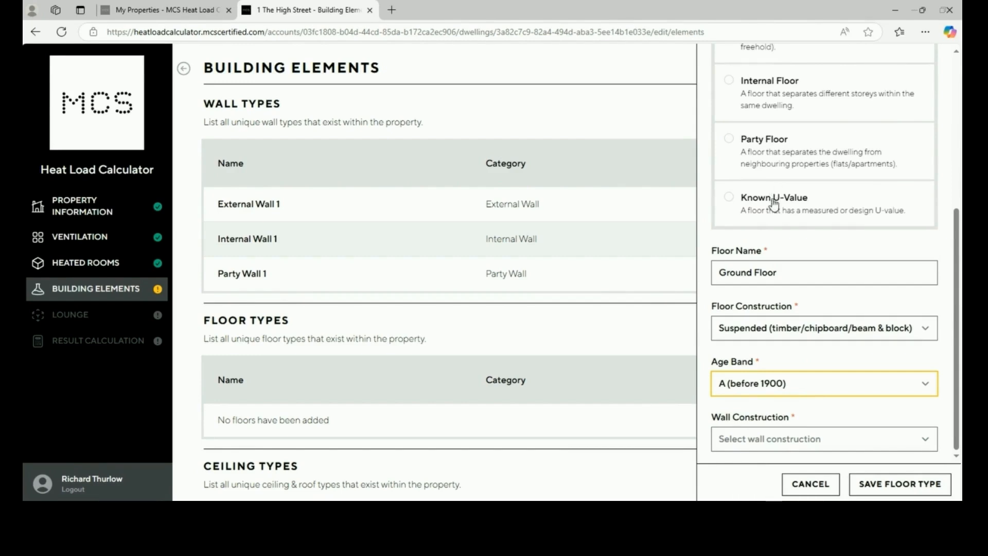
click(768, 443)
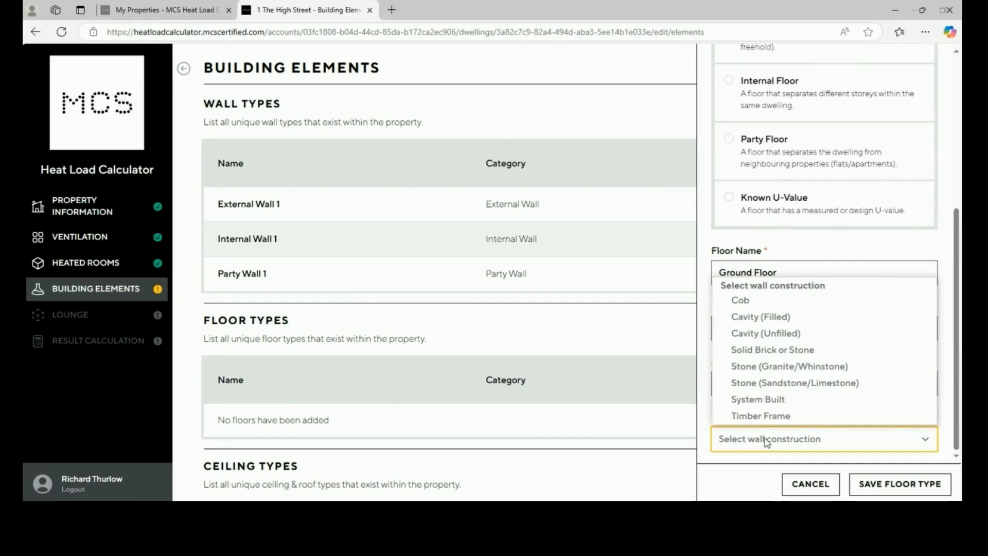
click(759, 352)
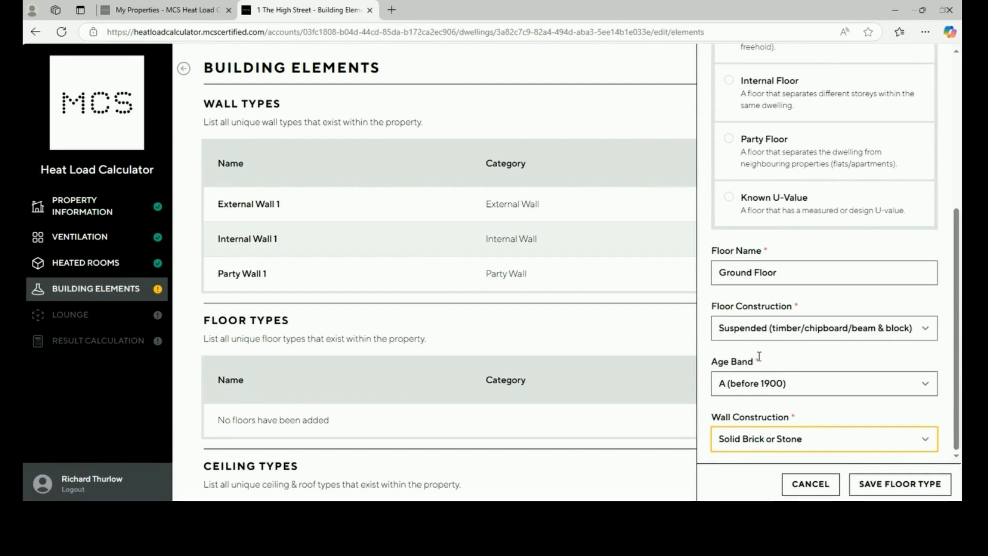
scroll(759, 357, up, 1)
scroll(759, 356, down, 1)
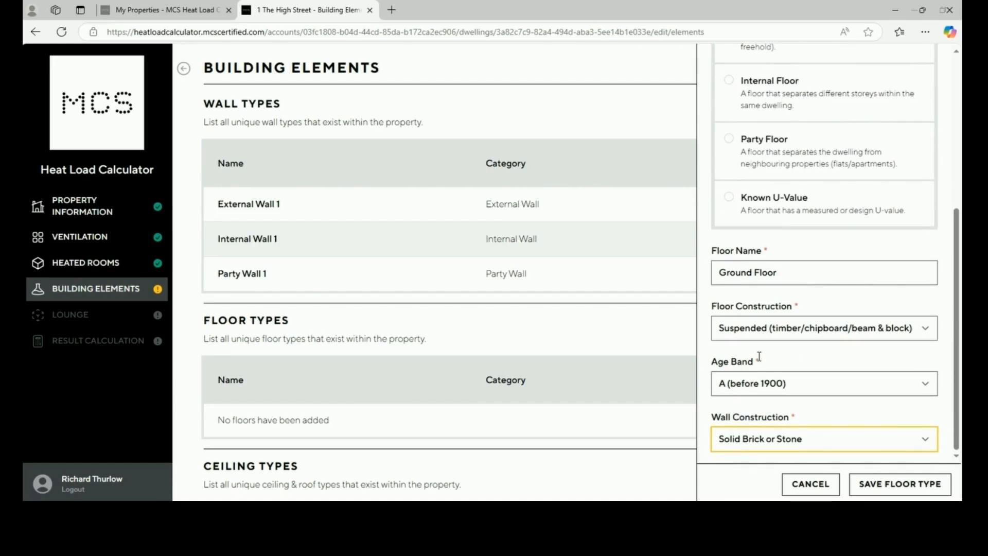
scroll(760, 356, up, 2)
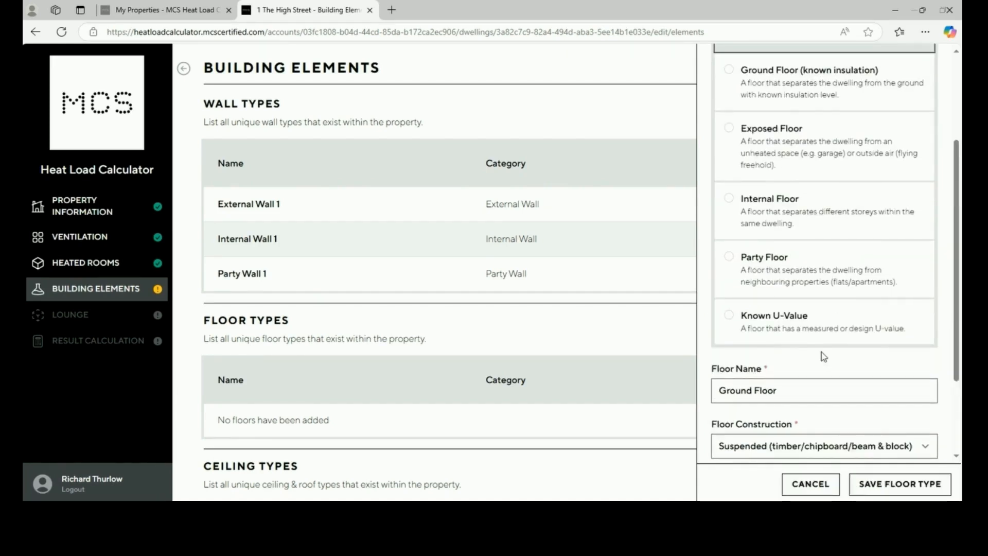
scroll(823, 288, up, 1)
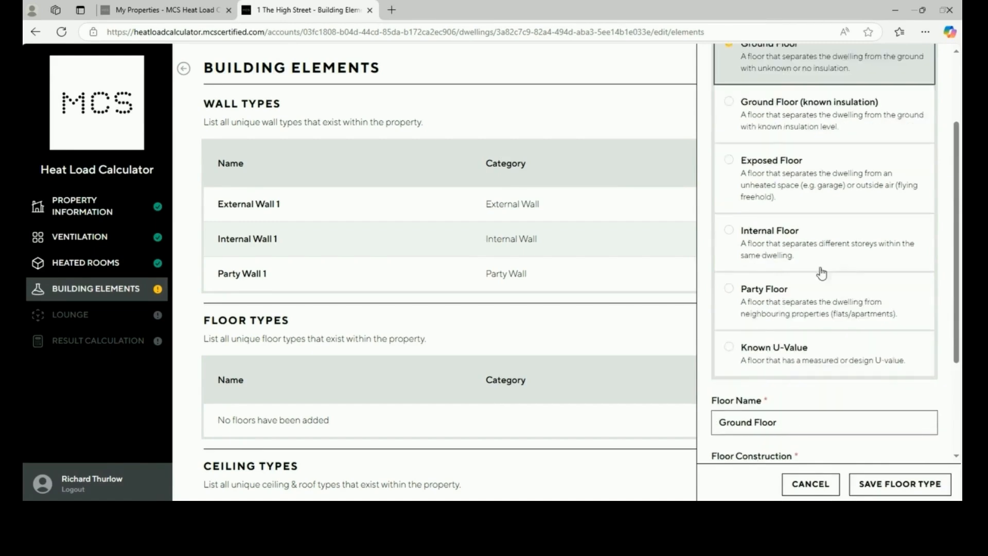
Switch the category to Ground Floor (known insulation), keeping Suspended construction
click(818, 164)
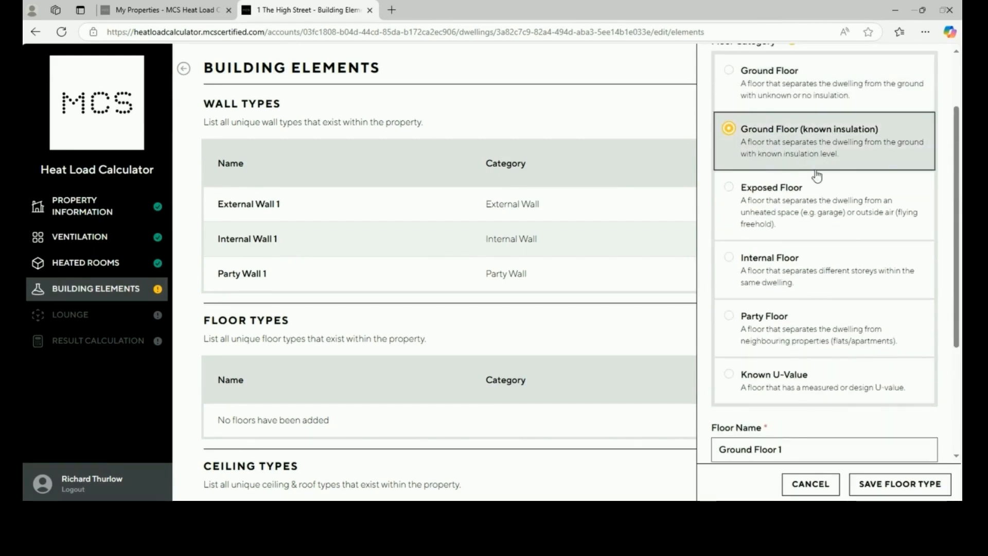
scroll(804, 278, down, 3)
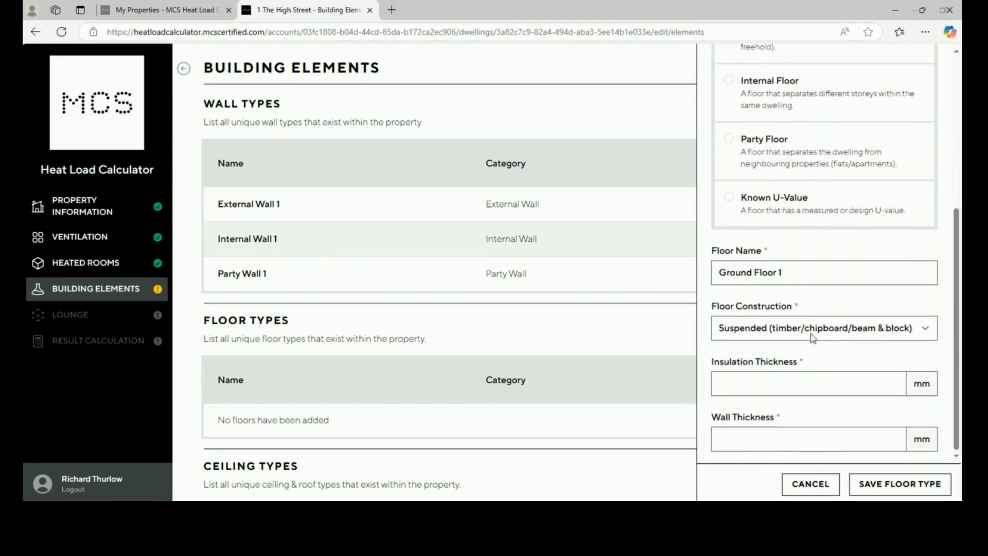
click(813, 338)
click(809, 384)
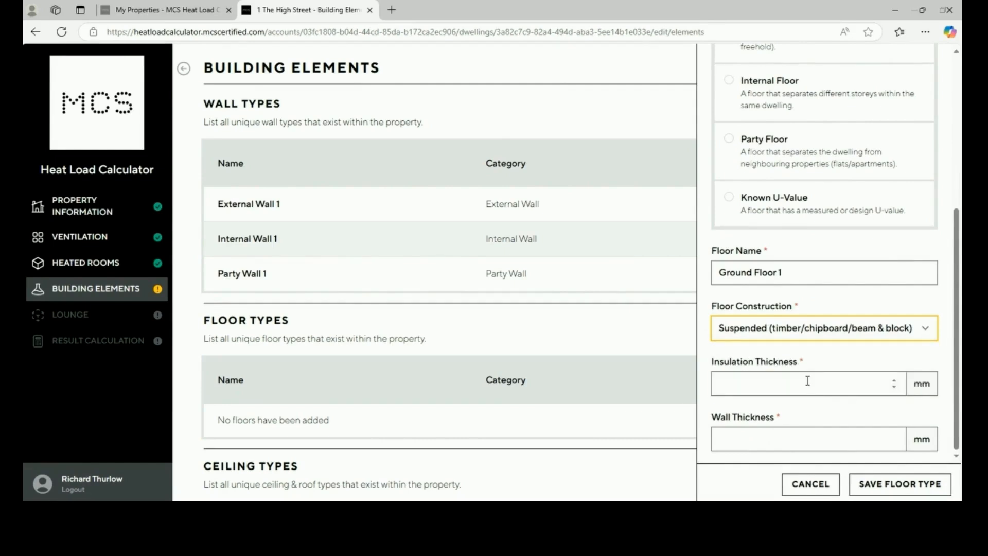
Enter 100 mm insulation and 225 mm wall thickness, then save Ground Floor 1
click(808, 381)
text(100)
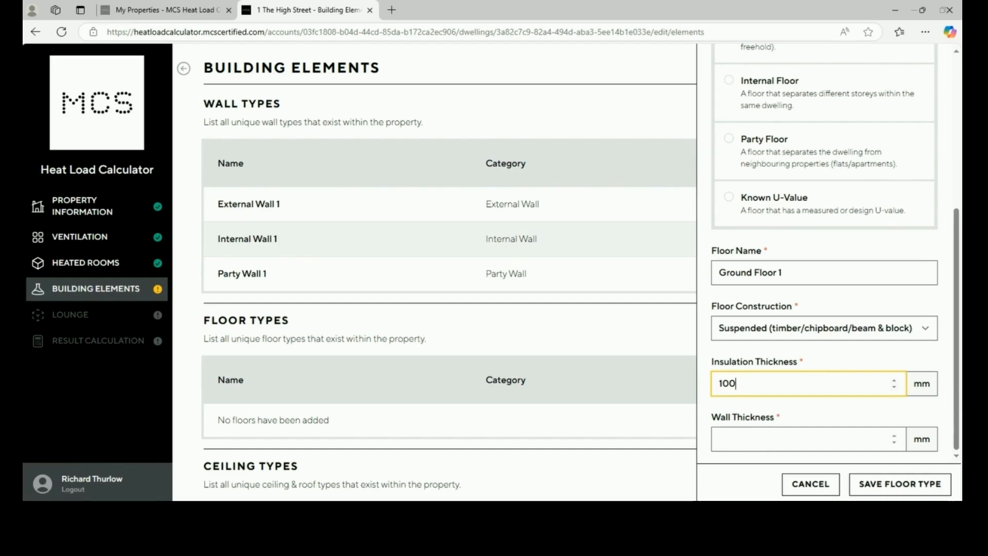
click(736, 437)
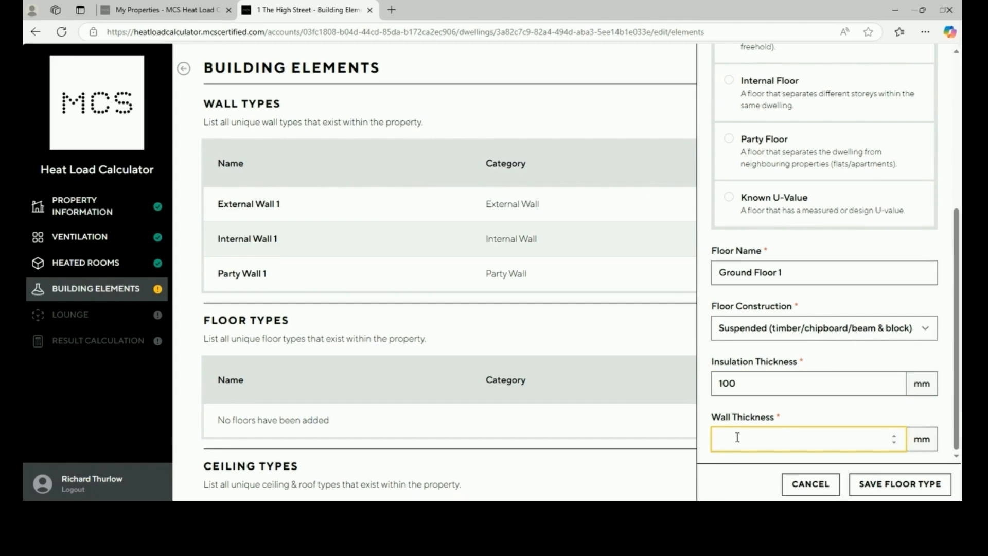
text(225)
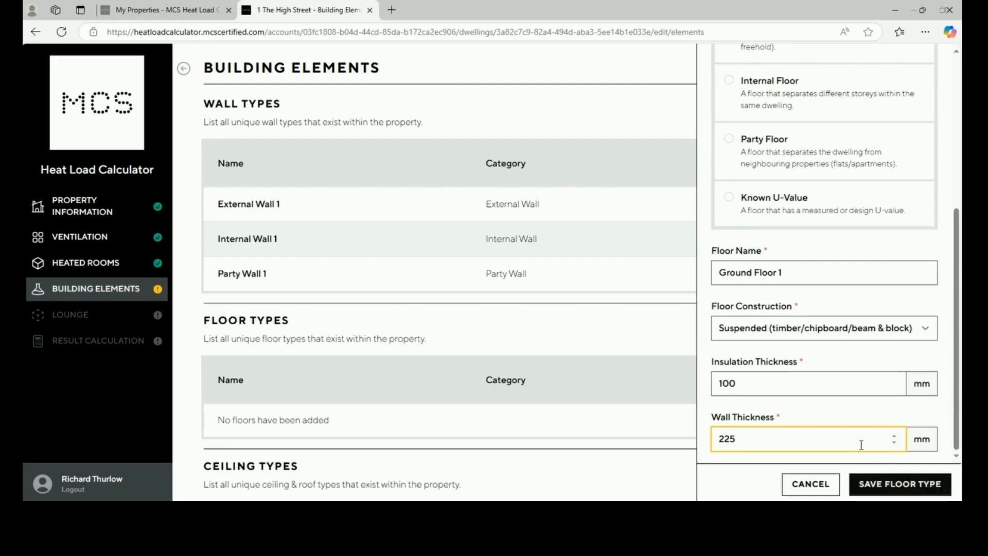
scroll(843, 322, up, 4)
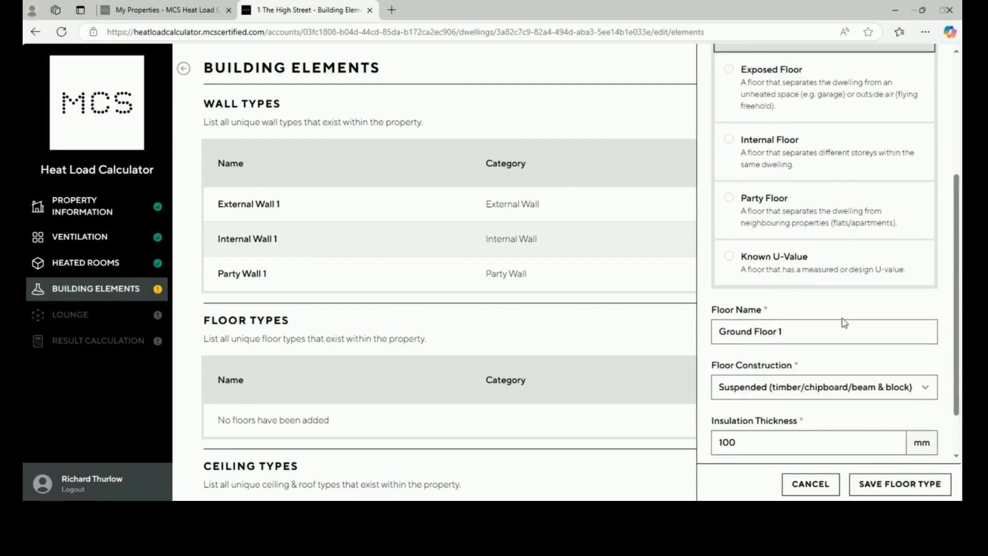
click(881, 485)
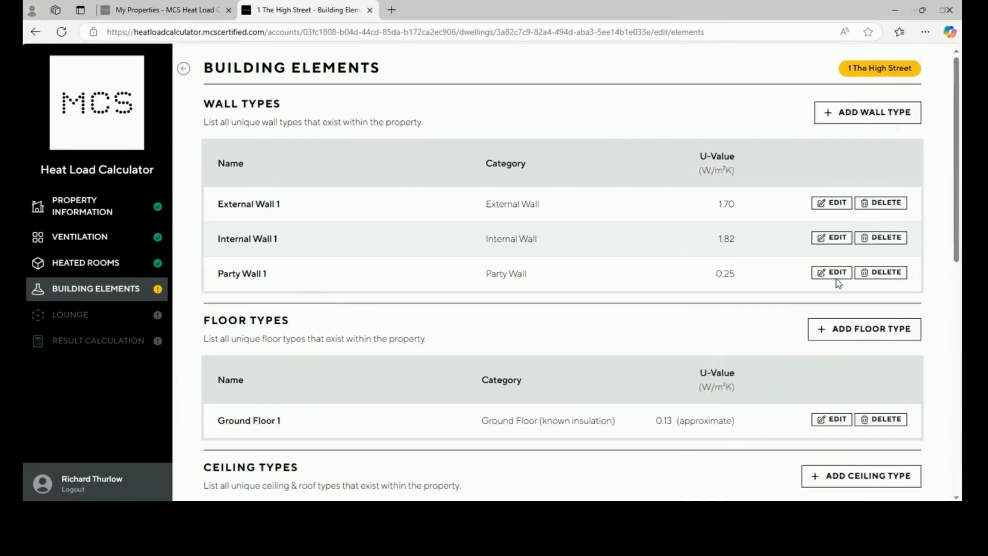
Start an Exposed Floor type with age band A (before 1900)
click(855, 329)
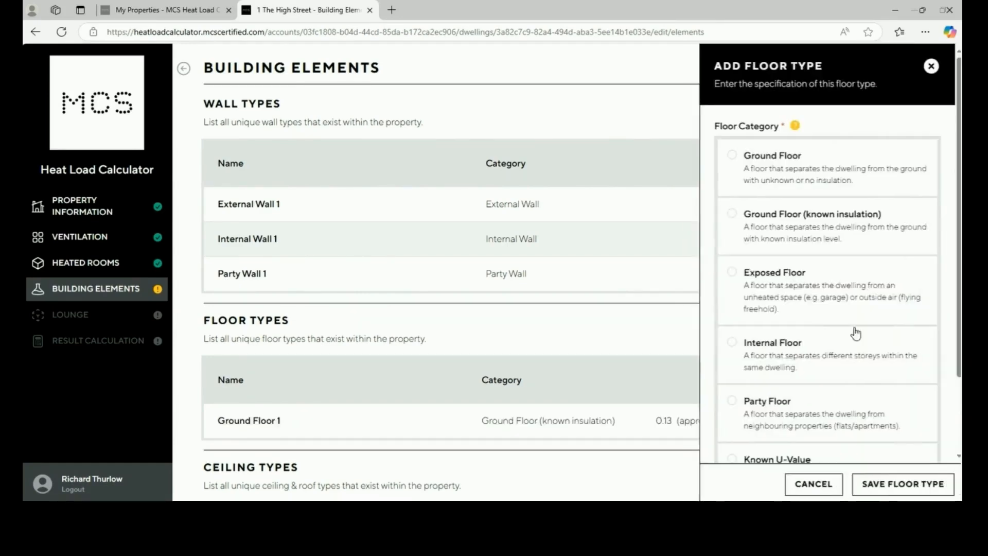
click(843, 303)
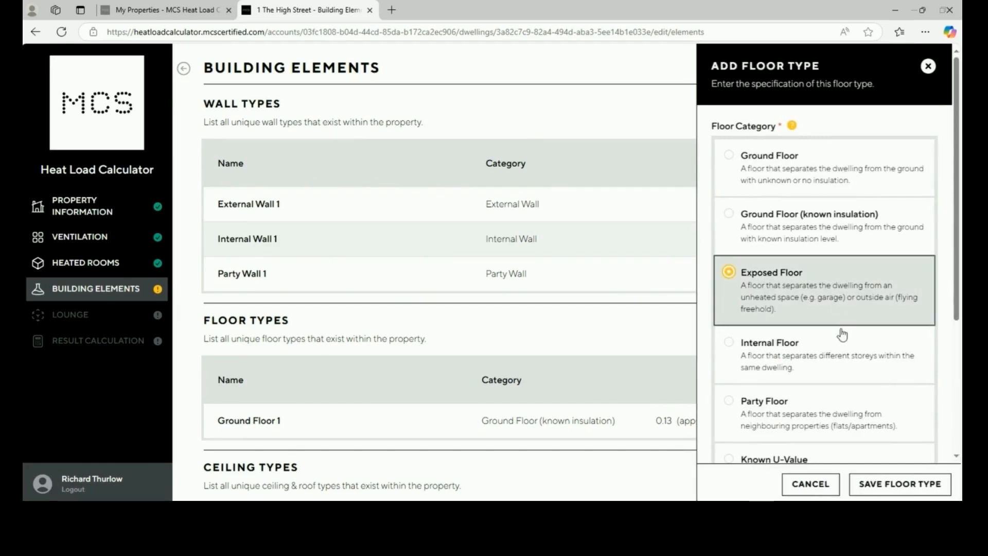
scroll(845, 343, down, 4)
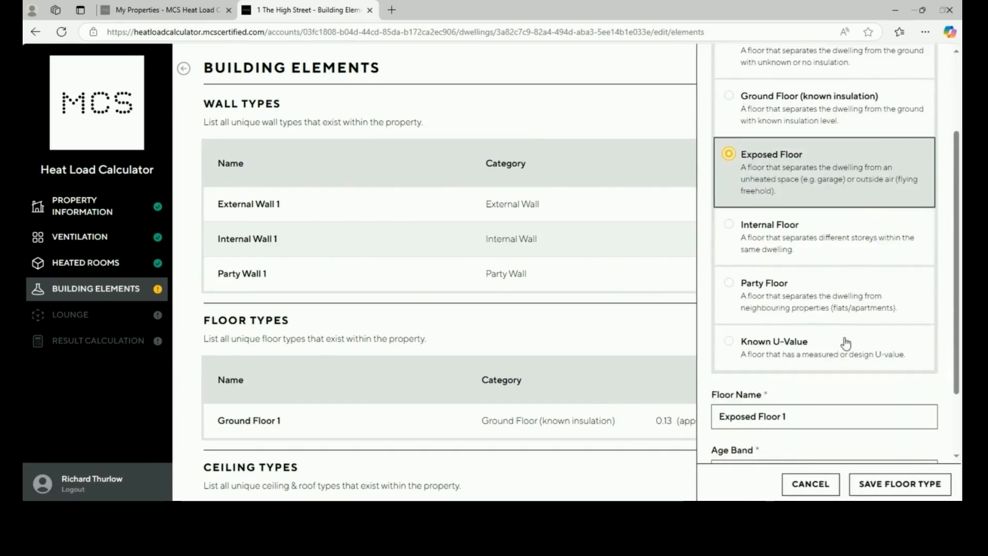
scroll(832, 345, down, 1)
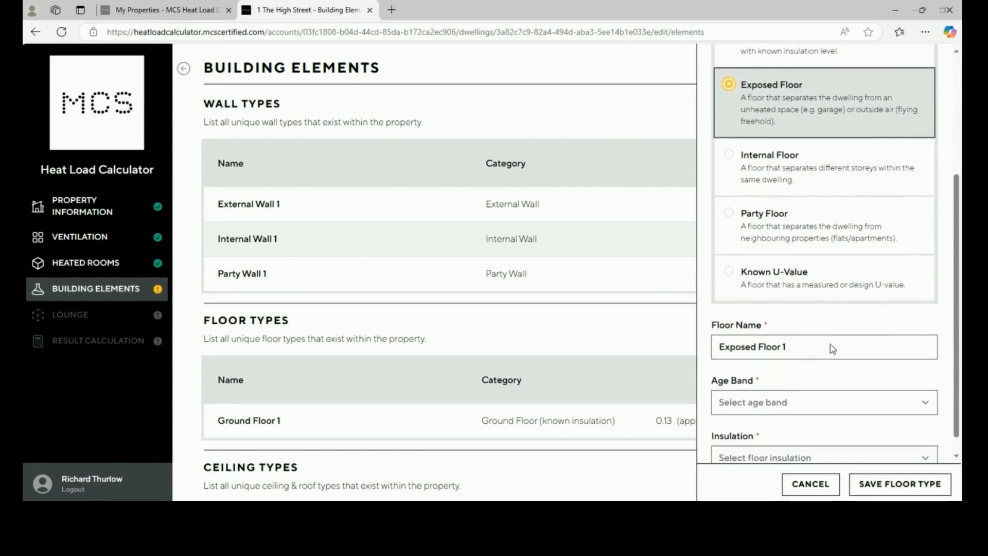
click(832, 382)
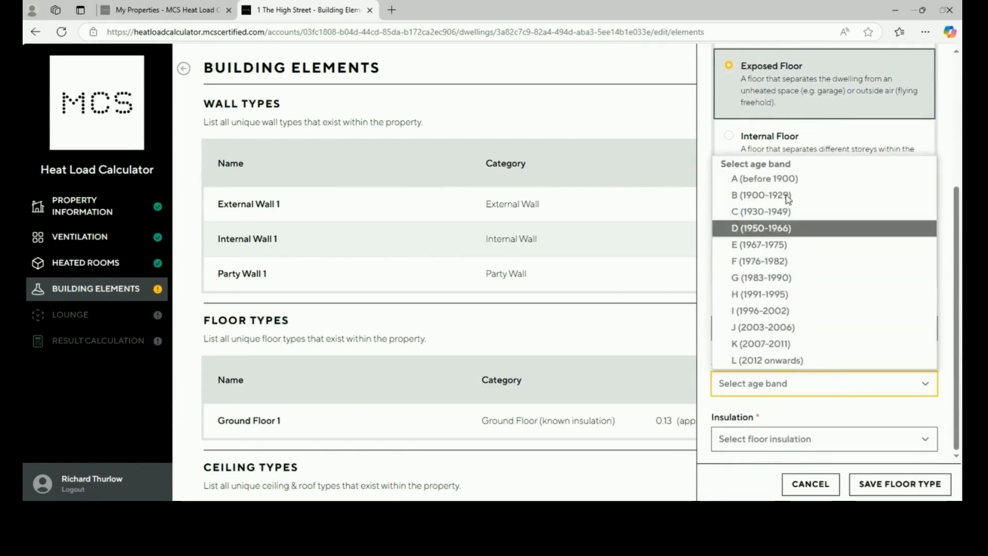
click(788, 178)
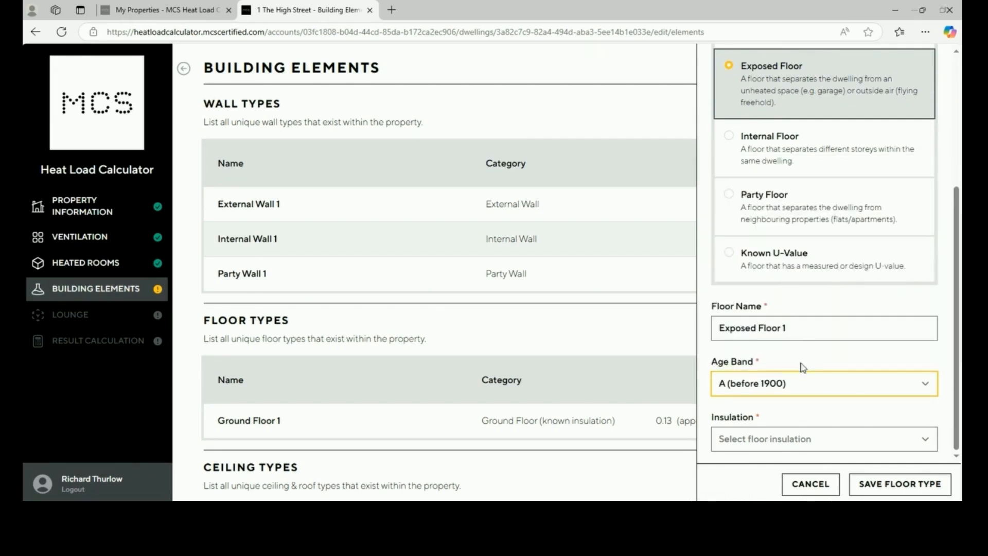
Set floor insulation to As-Built and save Exposed Floor 1 (U-value 1.20)
click(805, 445)
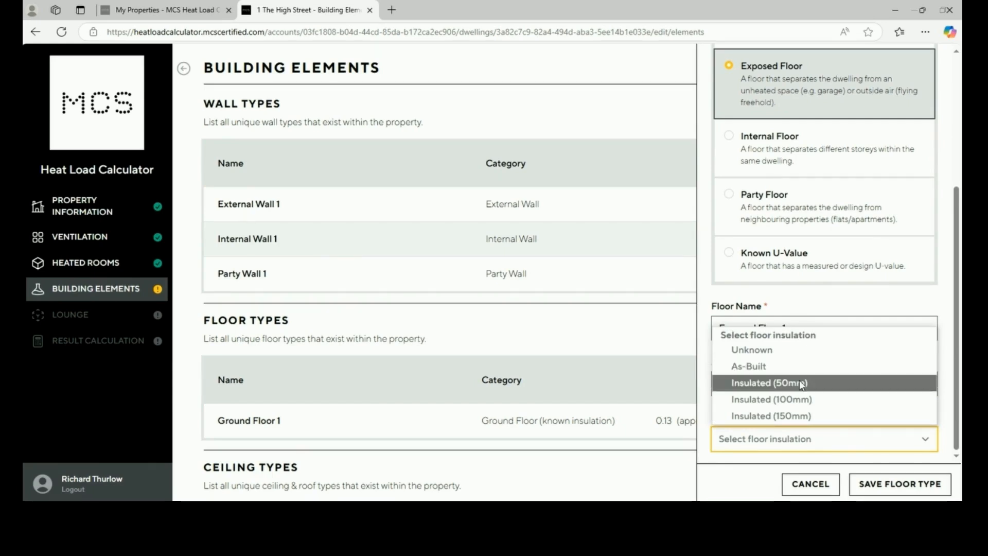
click(801, 384)
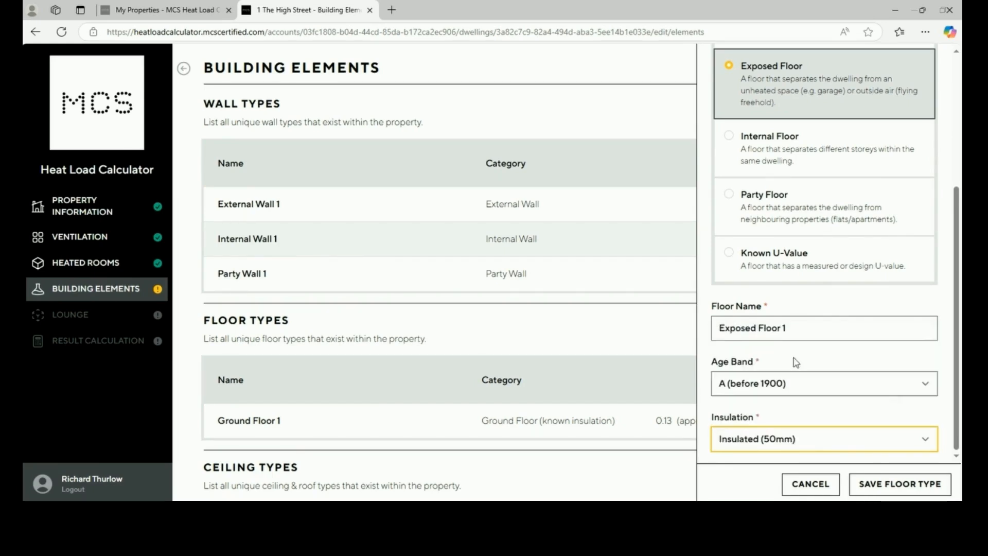
click(801, 443)
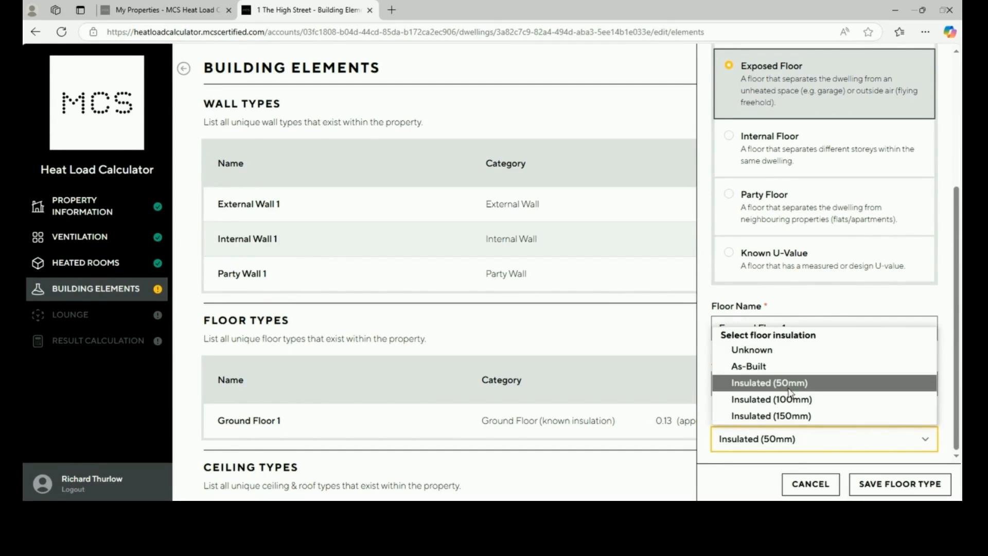
click(779, 367)
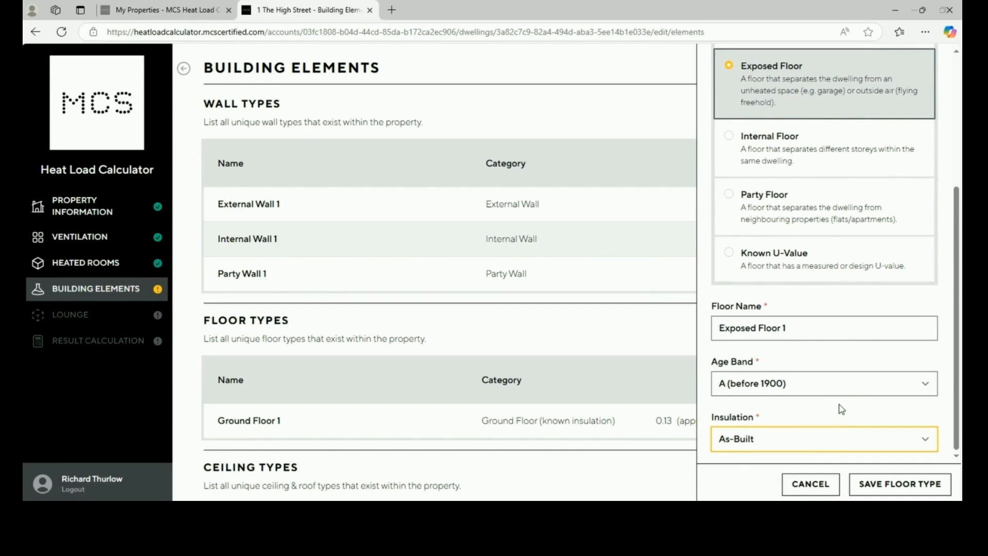
click(842, 445)
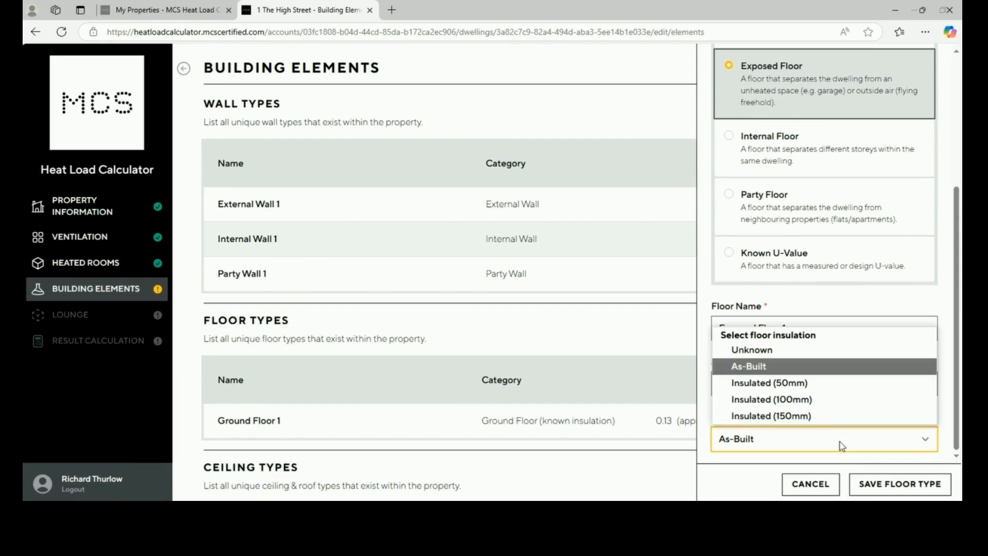
click(807, 370)
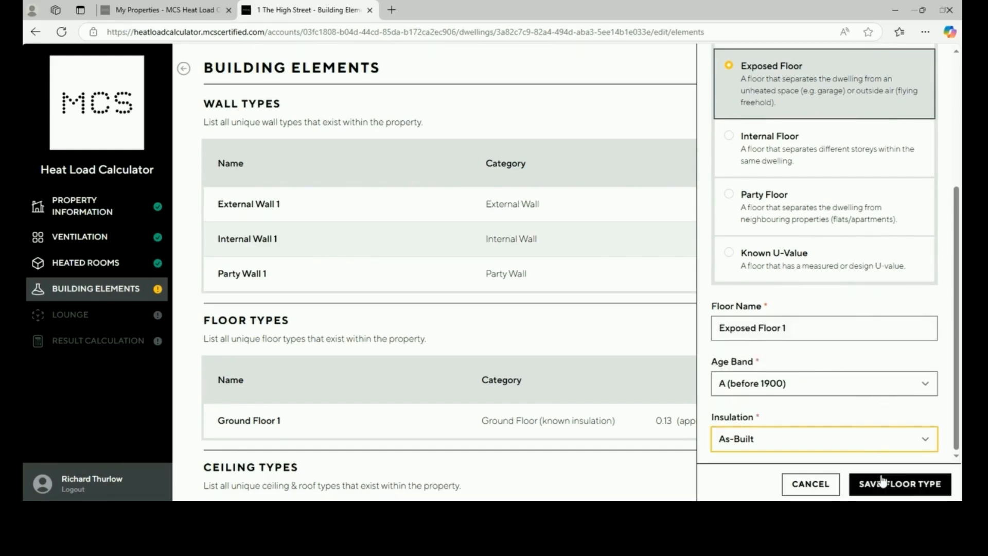
click(874, 443)
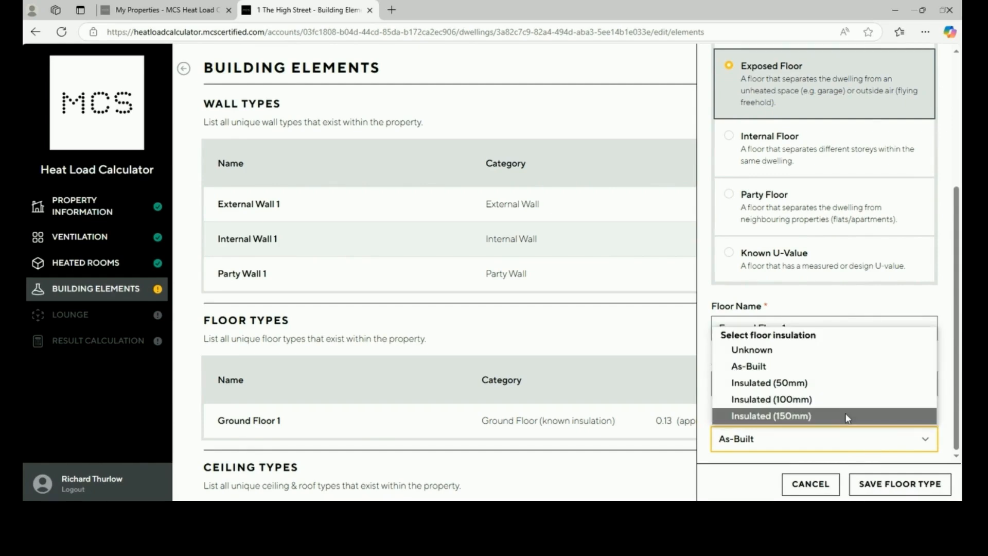
click(876, 486)
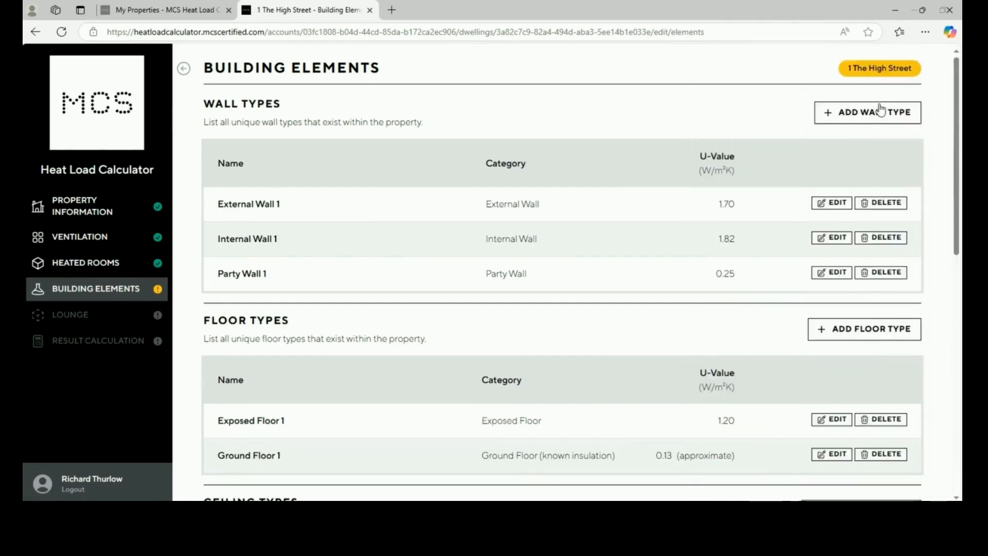
Start an Internal Floor type and rename it Internal Floor
click(865, 333)
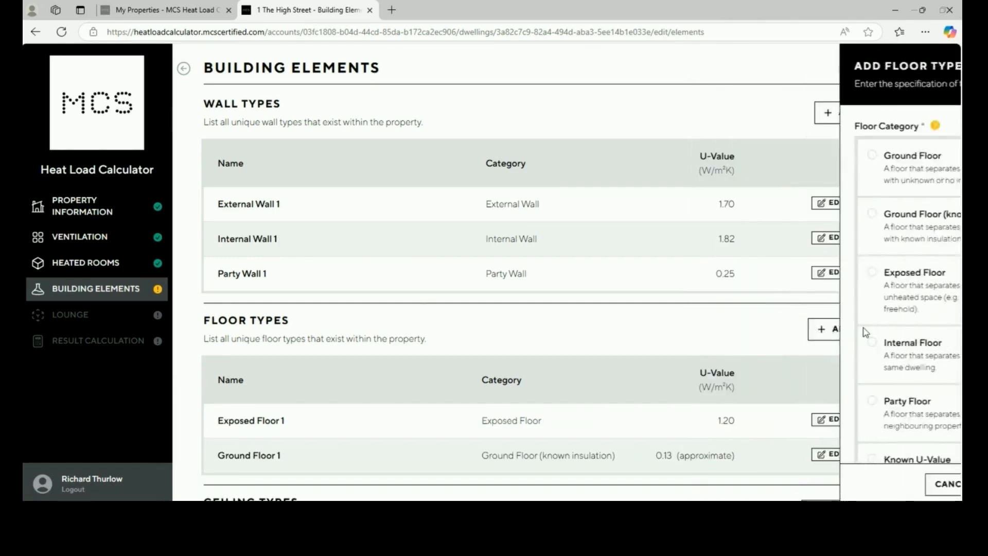
click(841, 363)
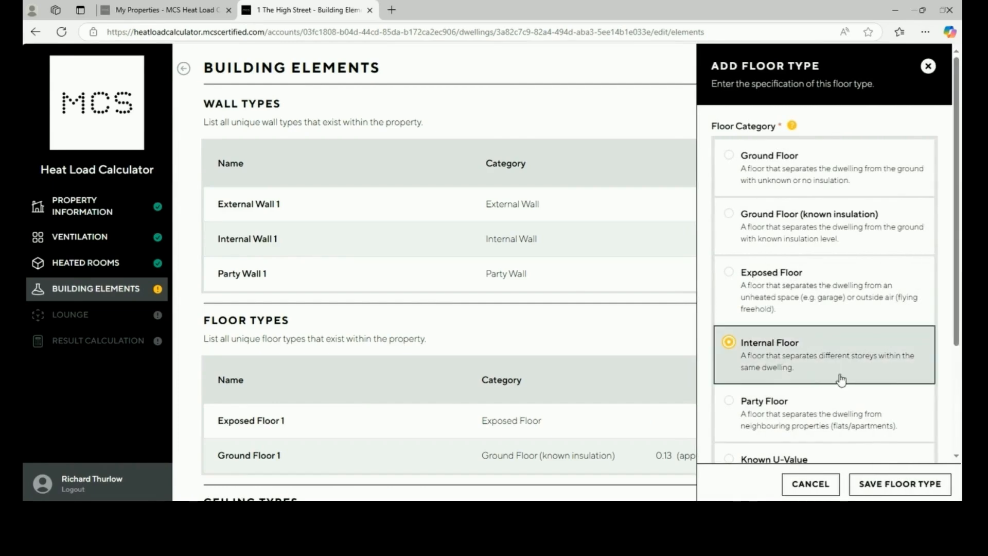
scroll(841, 380, down, 3)
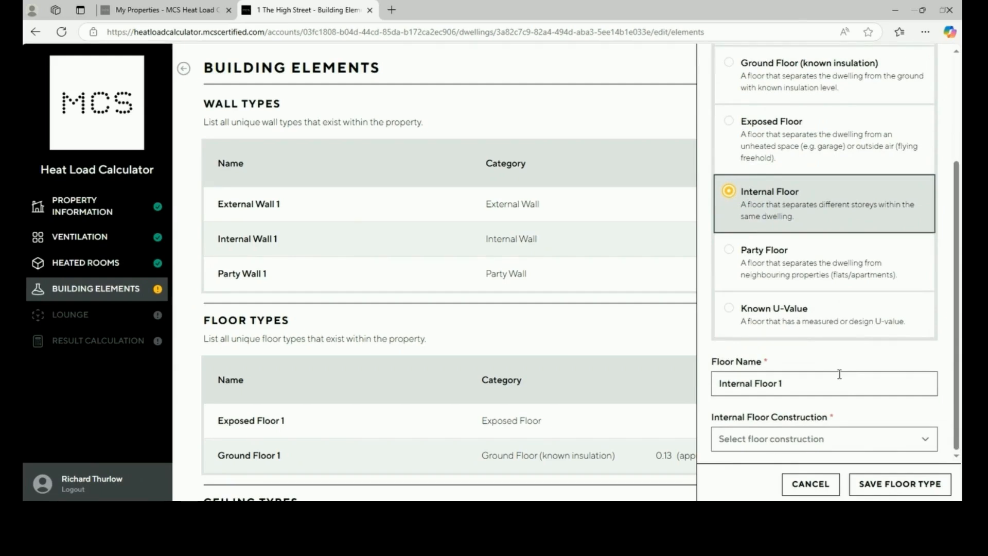
click(840, 375)
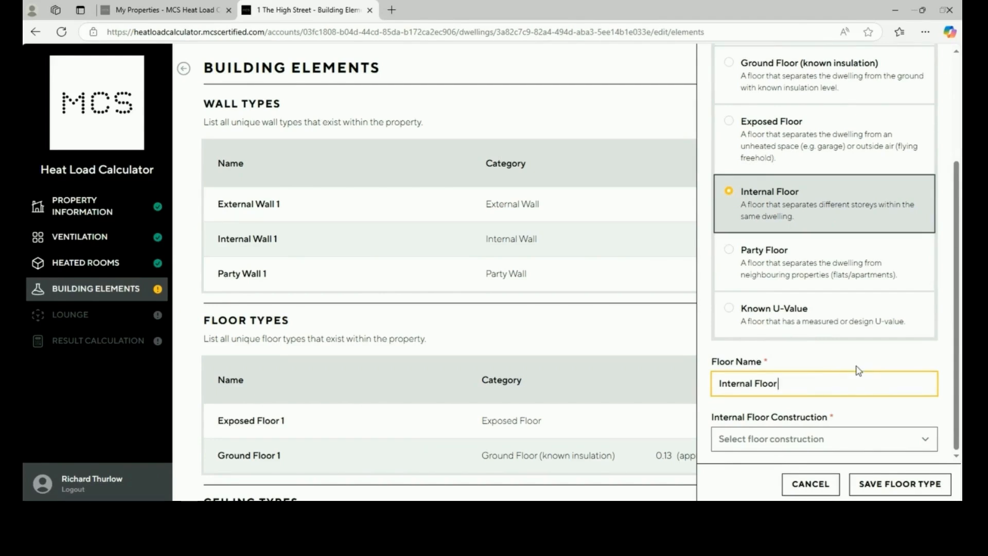
Choose Intermediate (unknown or <100mm insulation) construction and save the Internal Floor
click(844, 448)
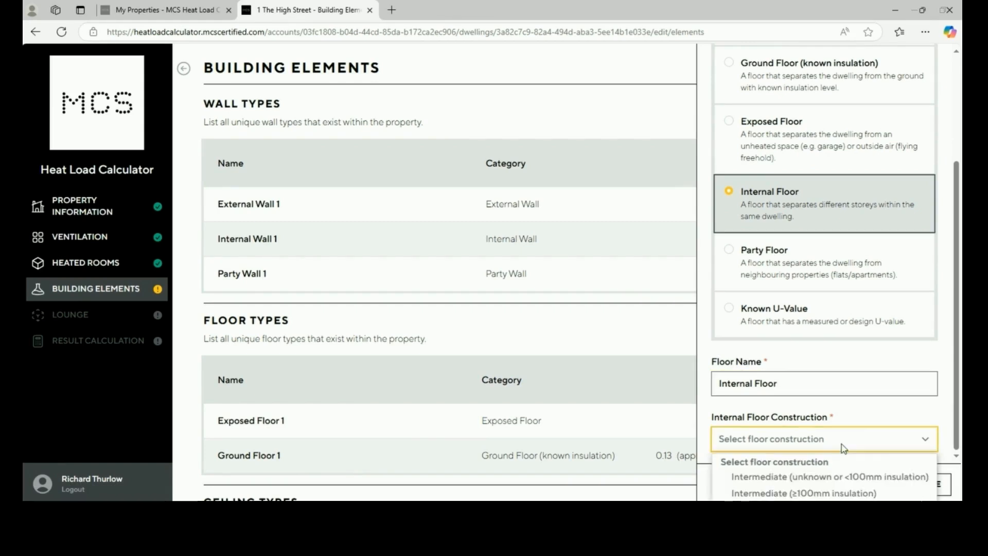
click(850, 483)
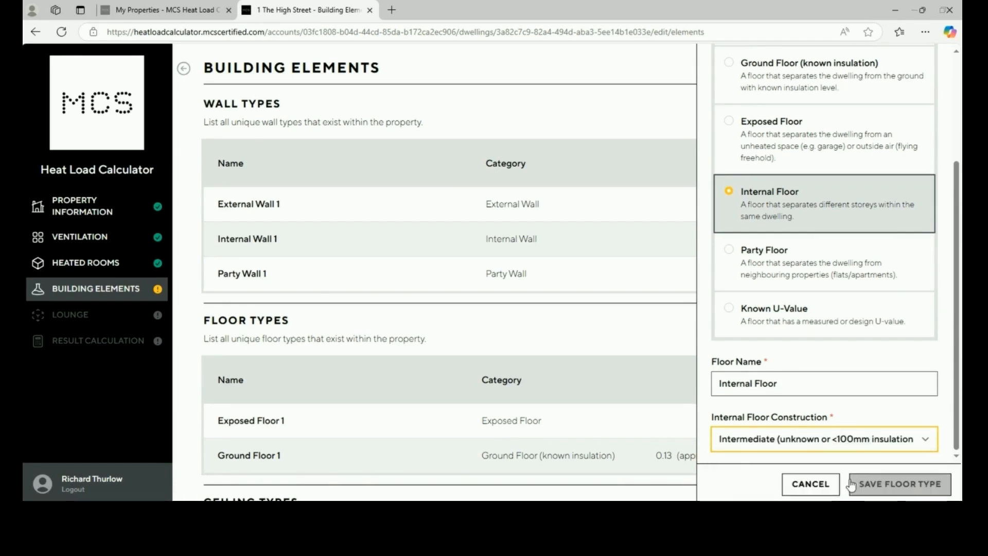
click(842, 445)
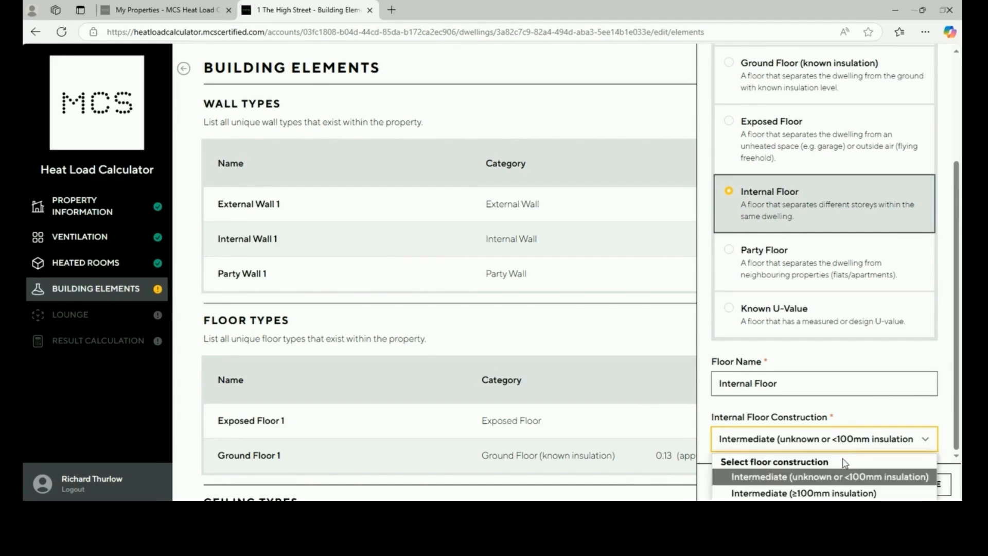
click(848, 495)
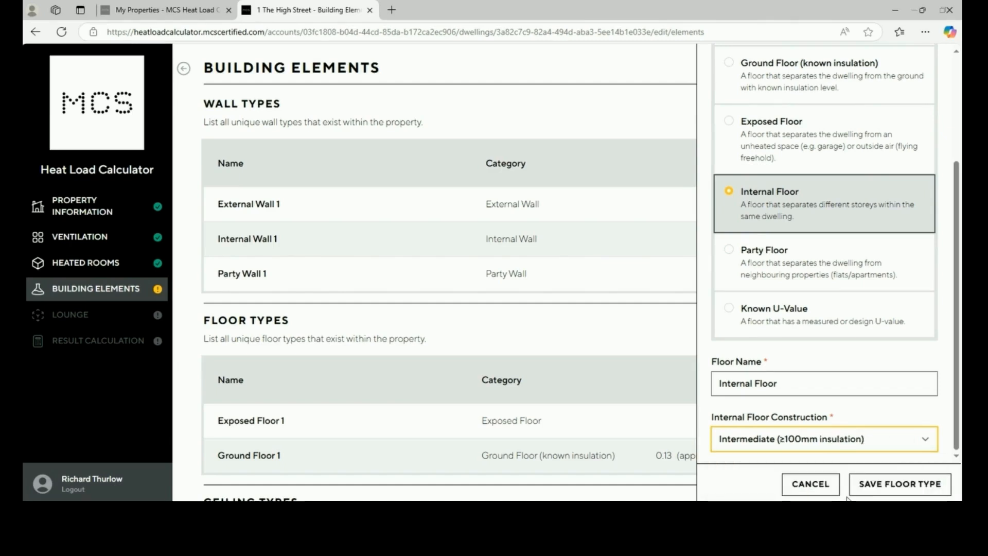
click(829, 443)
click(832, 478)
click(859, 487)
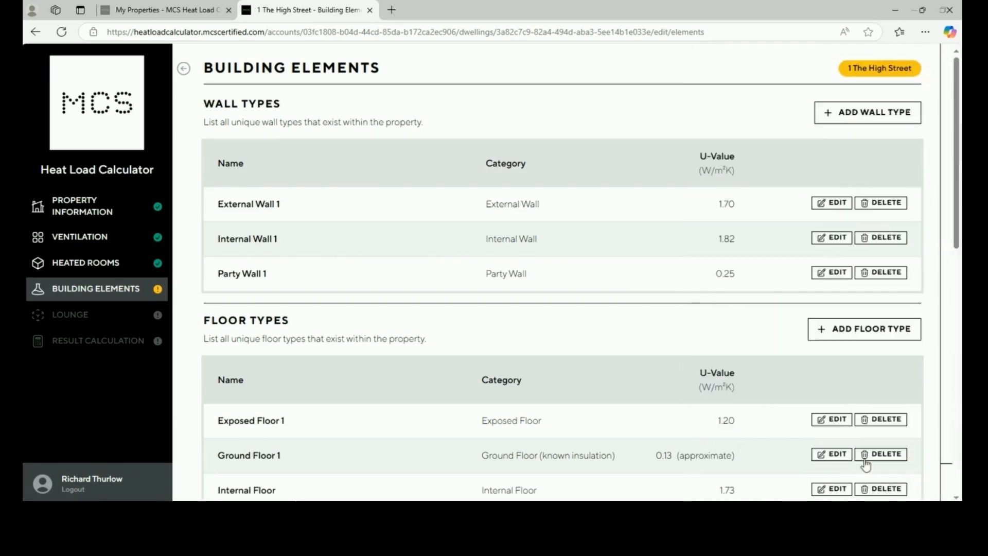
Add a floor type named 'Party Floor' with Timber (150mm insulation) construction and save it
click(882, 334)
click(871, 414)
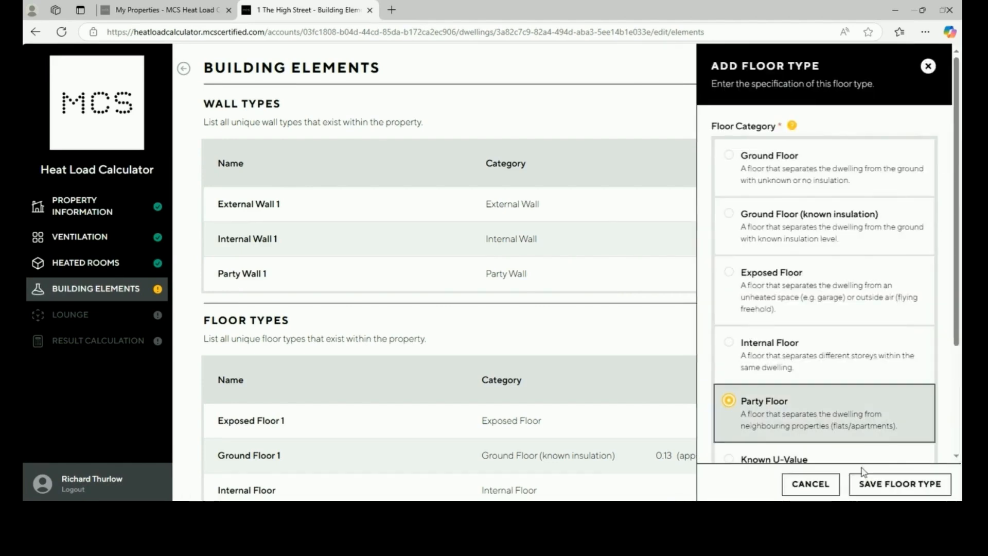
scroll(860, 426, down, 3)
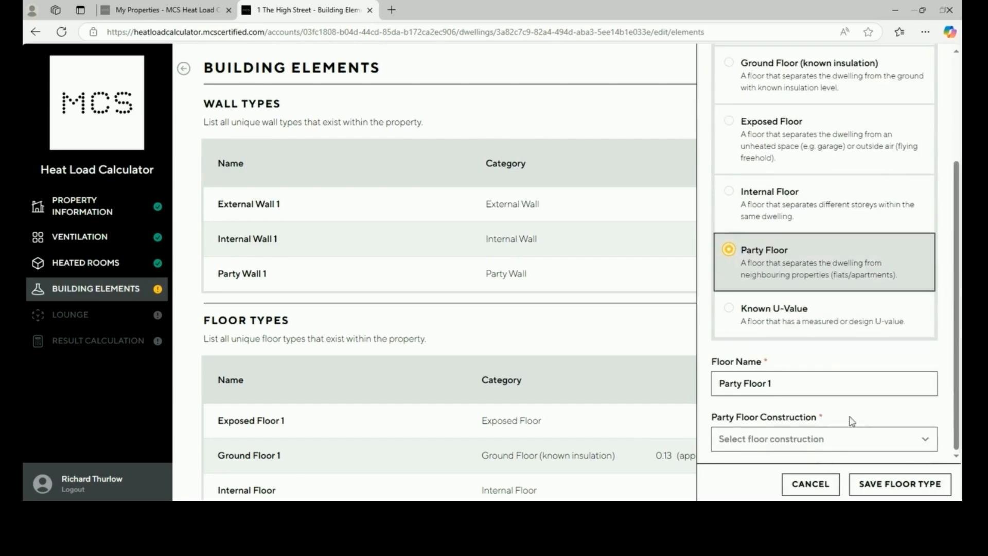
click(812, 445)
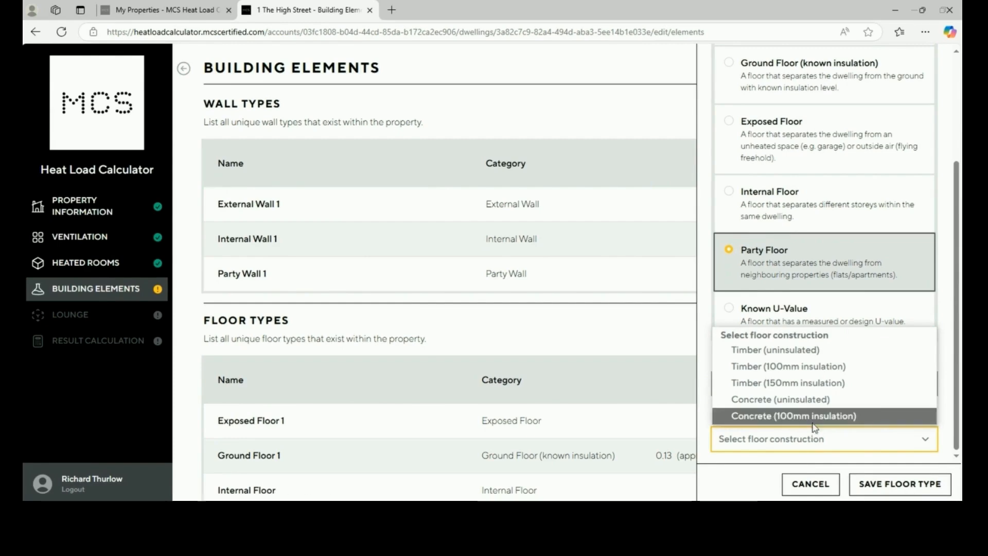
click(810, 384)
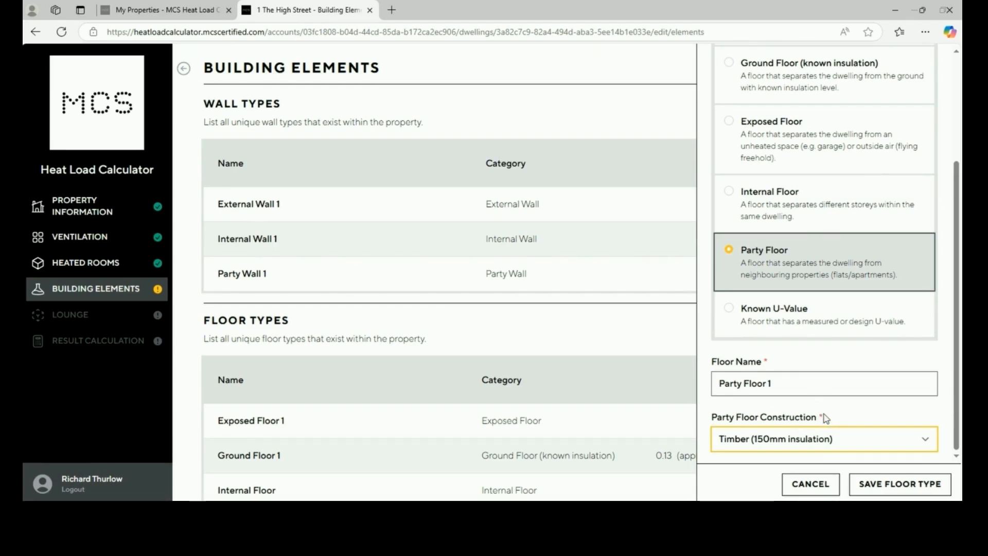
click(823, 386)
key(BackSpace)
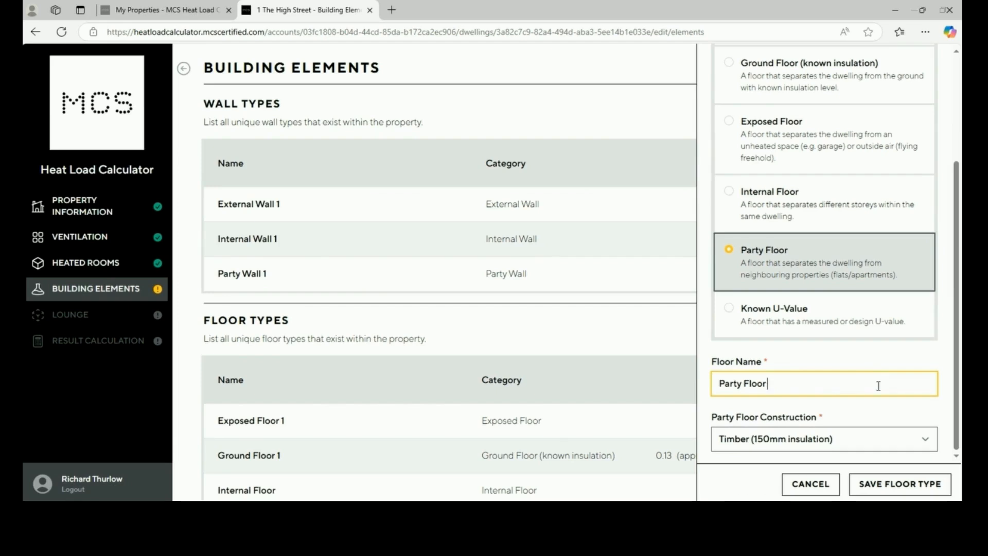
click(855, 442)
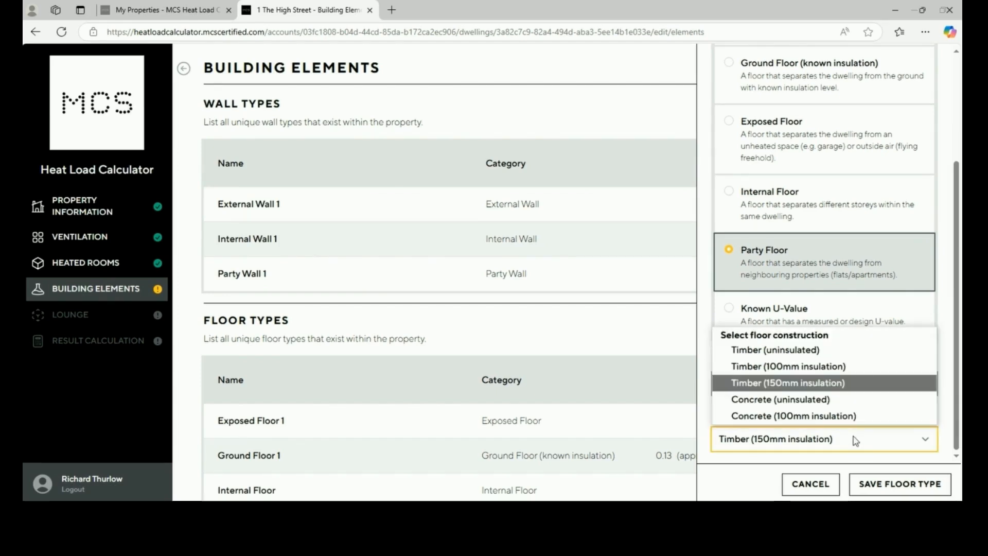
click(885, 490)
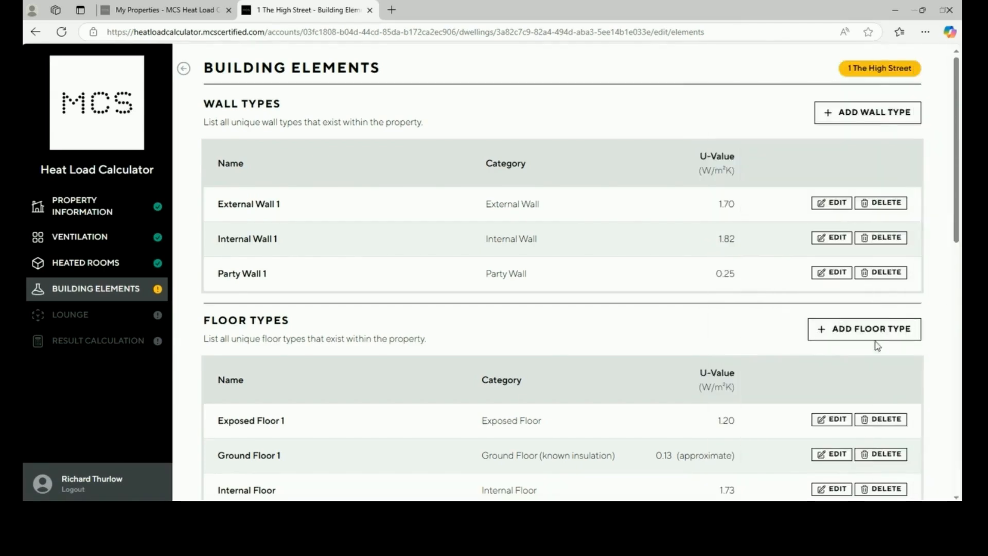
click(877, 336)
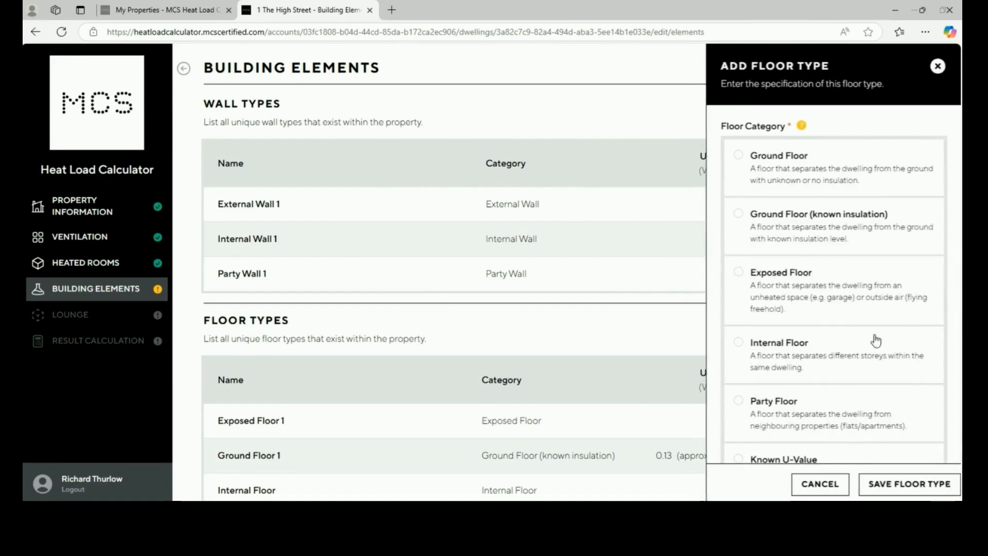
scroll(869, 407, down, 3)
click(867, 376)
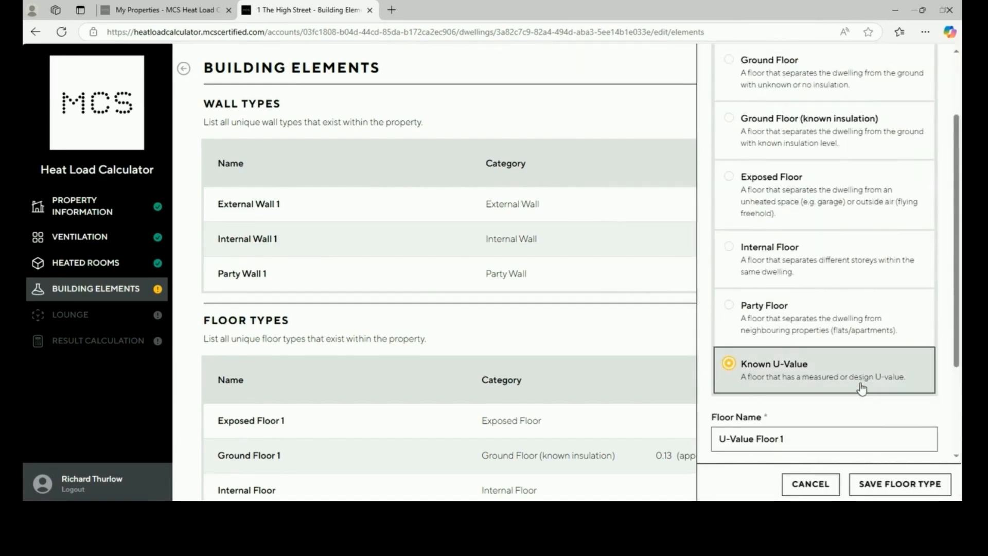
scroll(865, 381, down, 1)
scroll(863, 390, down, 2)
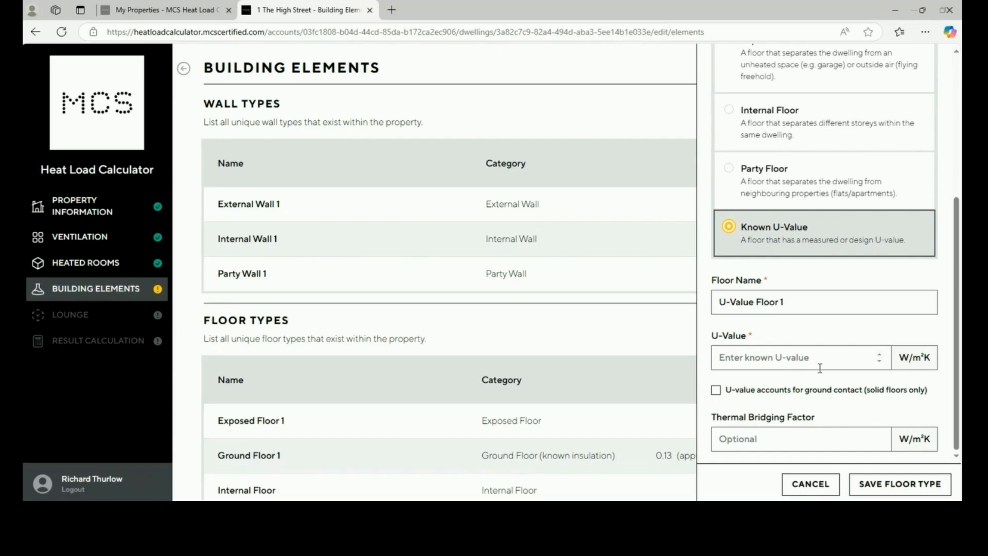
click(806, 494)
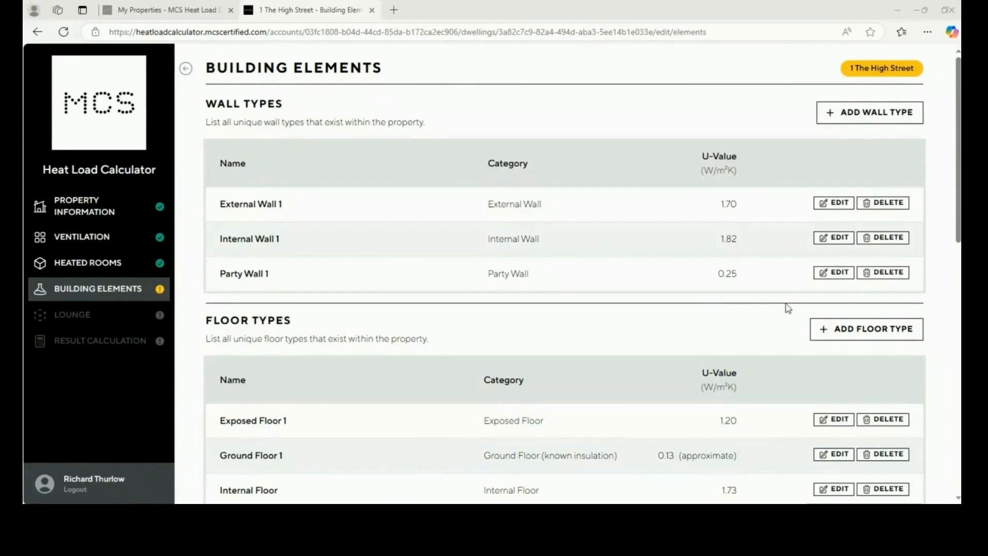
scroll(787, 308, down, 2)
scroll(786, 304, down, 3)
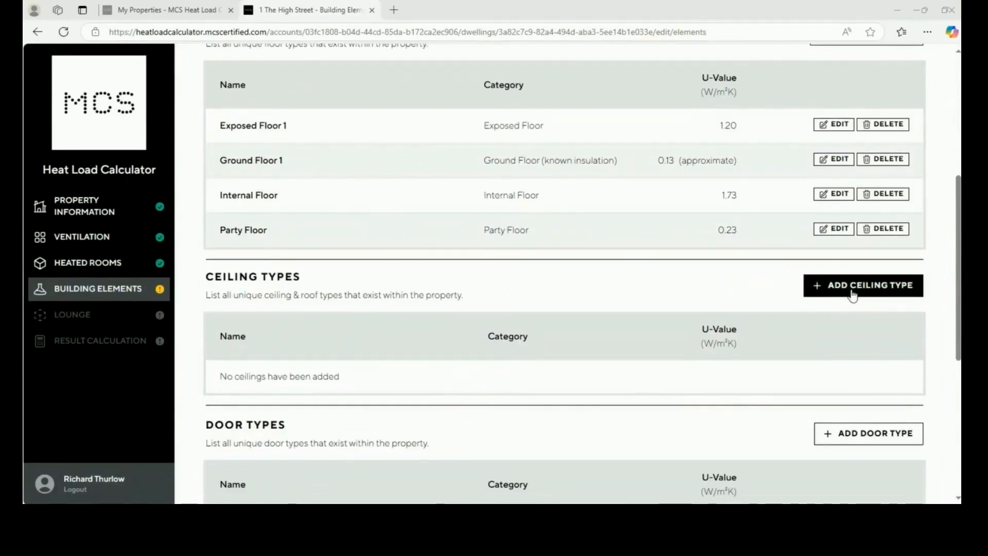
Add an External Roof ceiling type and name it 'External Ceiling 100mm insulation'
click(853, 289)
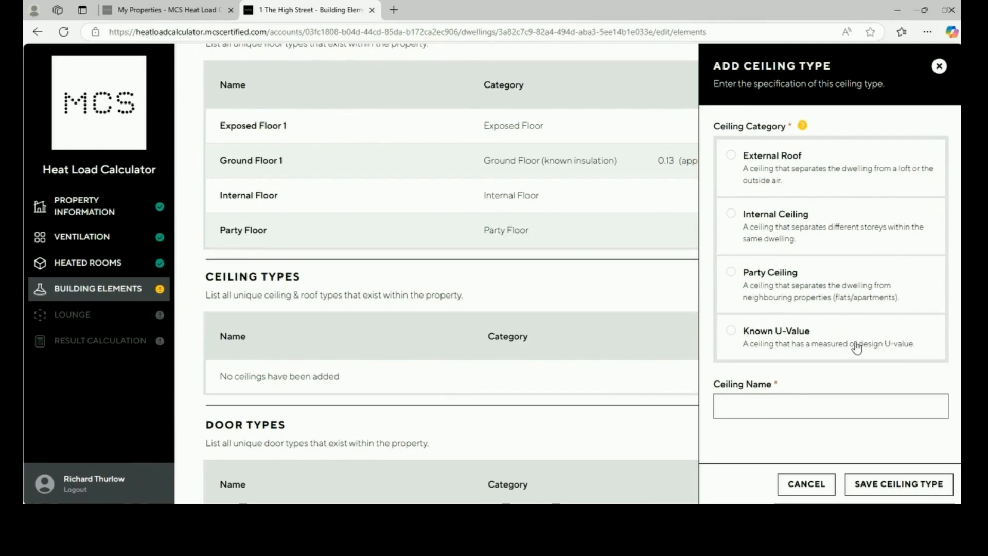
click(822, 176)
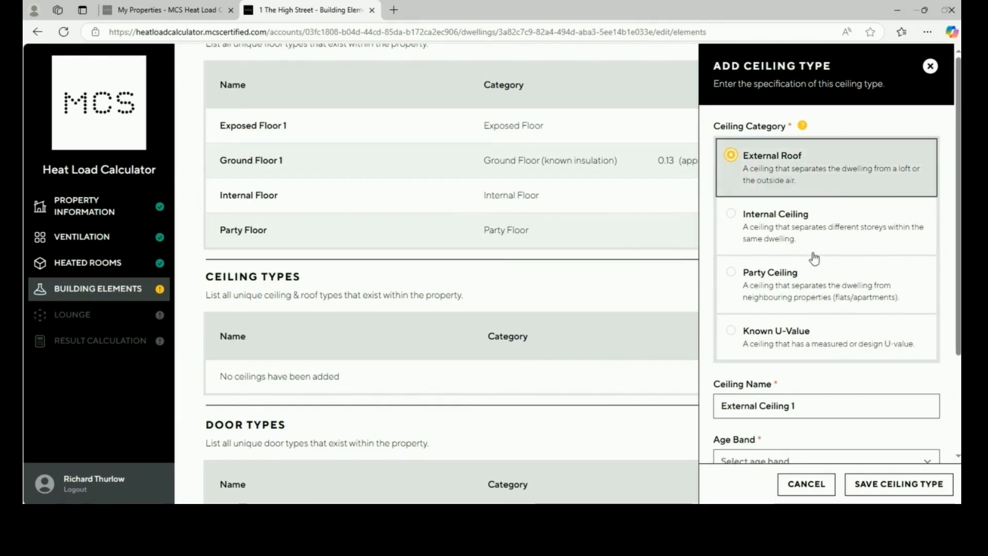
scroll(818, 284, down, 2)
click(818, 270)
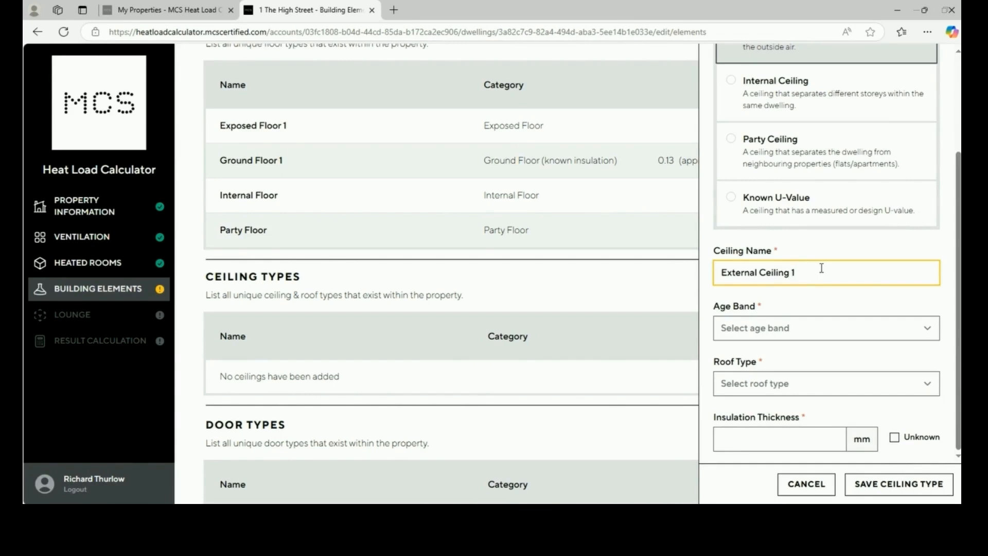
text(00mm insulation)
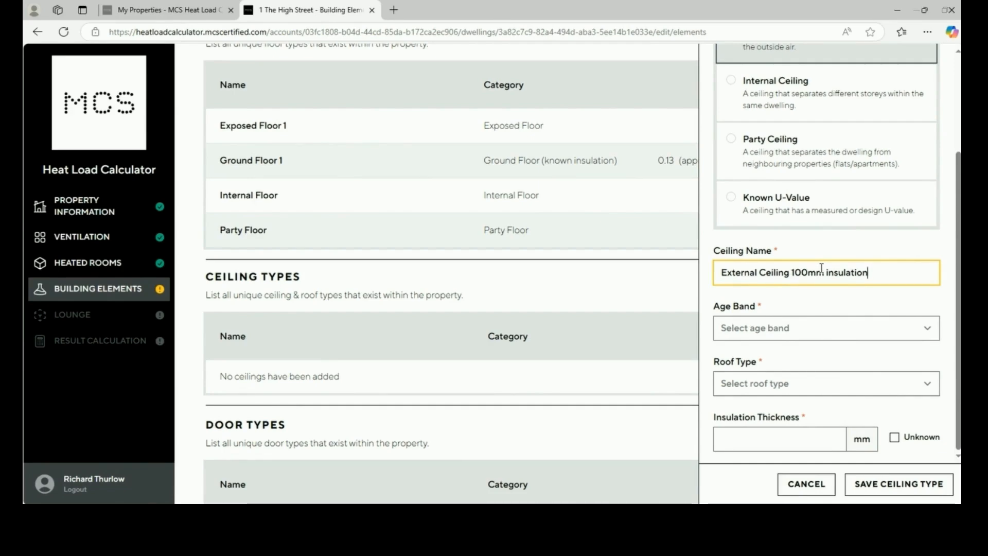
Give the ceiling age band A (before 1900), a pitched slate or tiles roof and 100 mm insulation, then save it
click(832, 330)
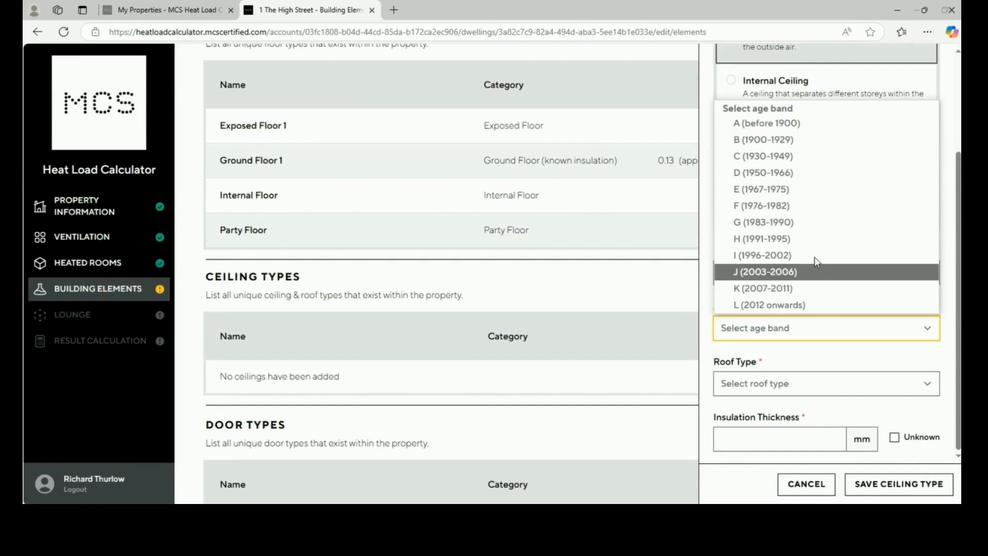
click(792, 124)
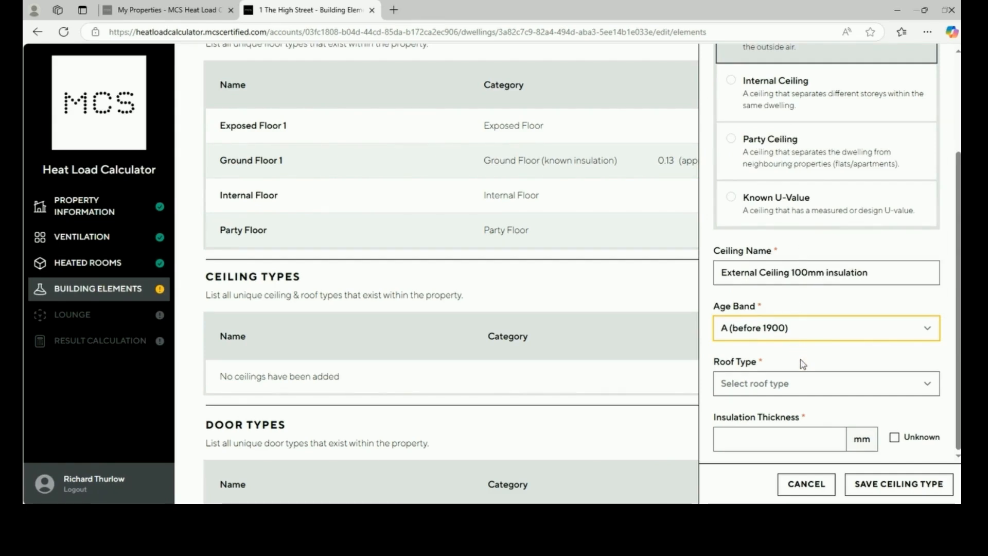
click(806, 384)
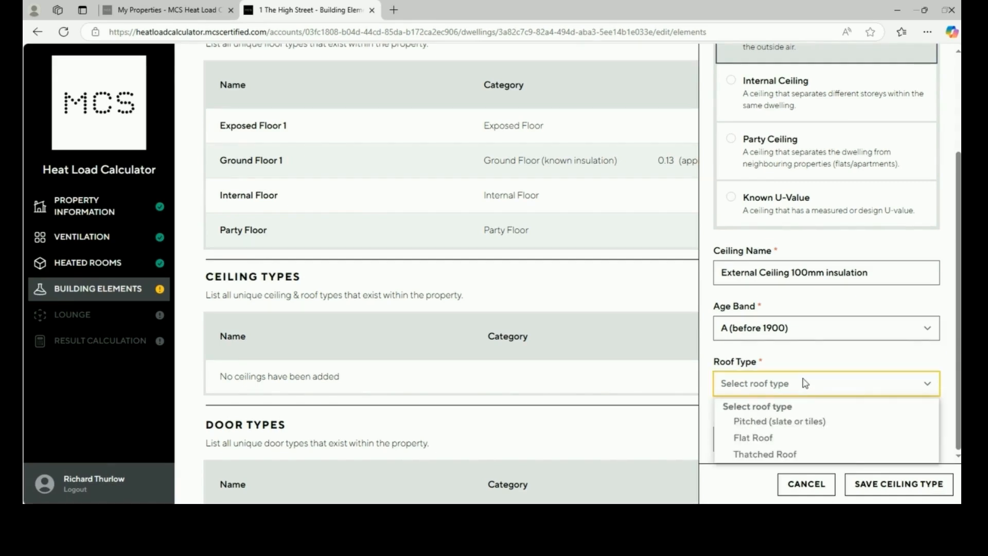
click(801, 431)
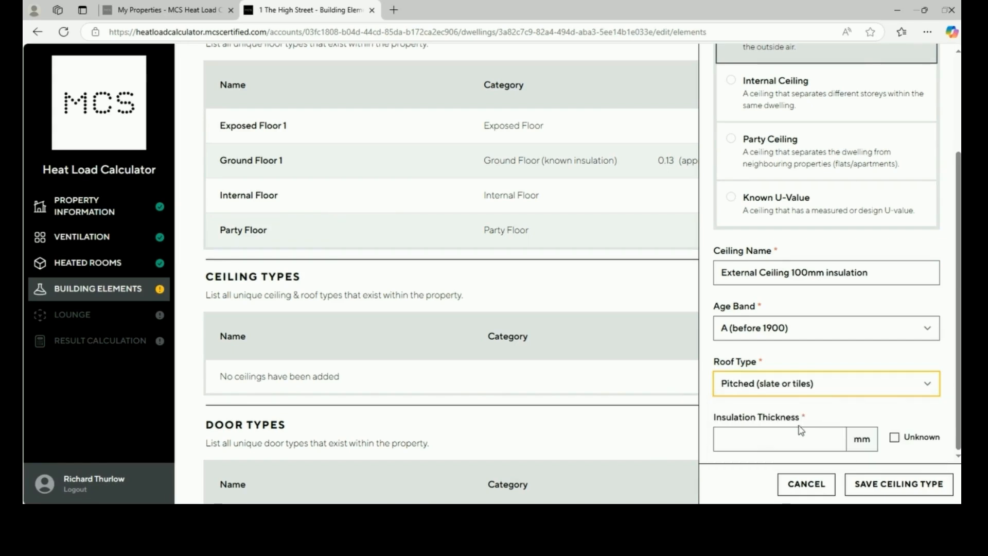
click(767, 442)
text(100)
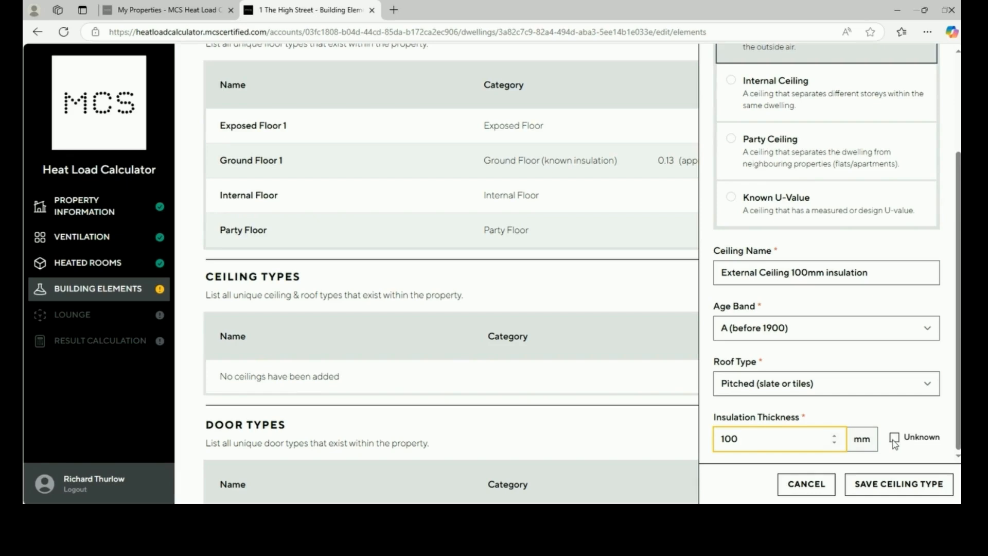
click(898, 486)
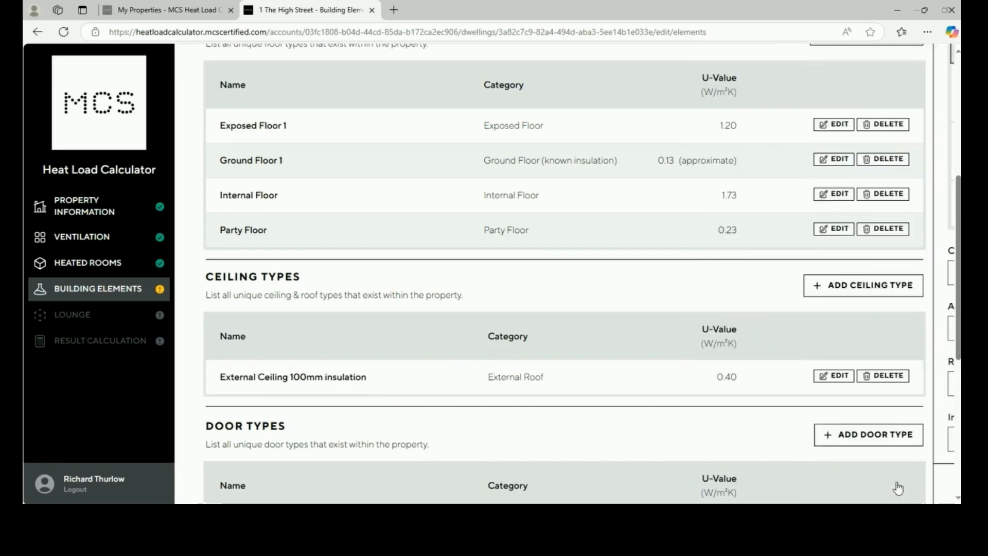
Save an 'Internal Ceiling' type with Intermediate (unknown or <100mm insulation) construction, U-value 1.73
click(861, 291)
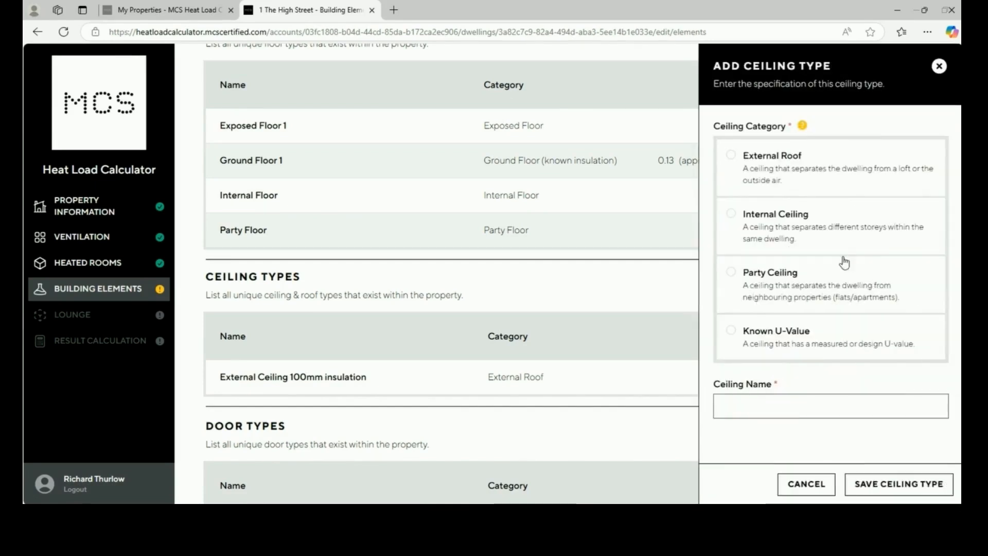
click(836, 232)
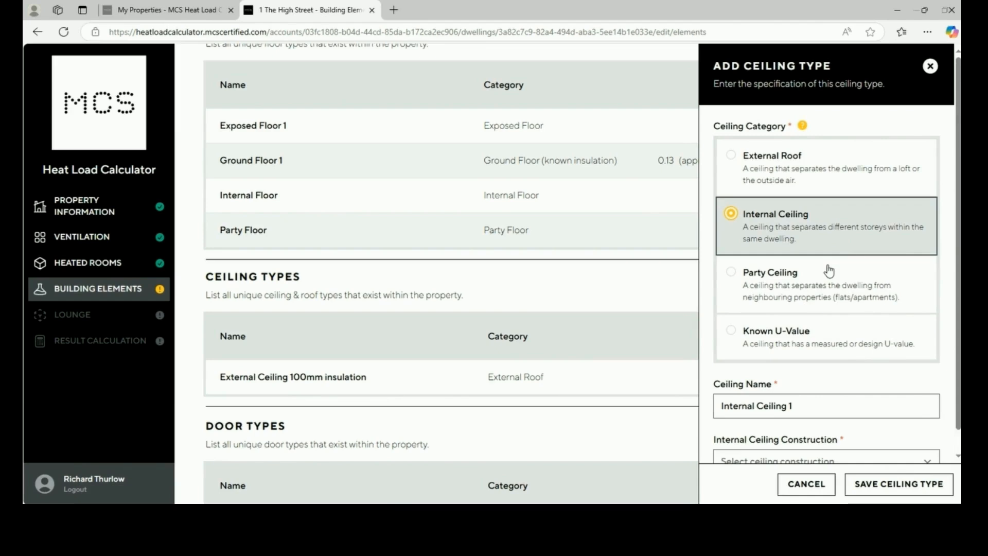
scroll(829, 273, down, 1)
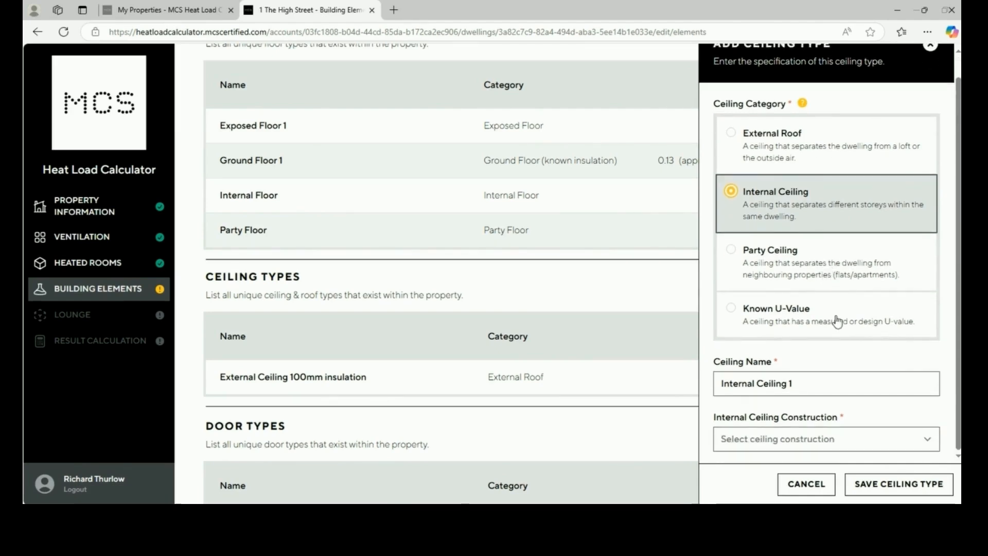
click(818, 381)
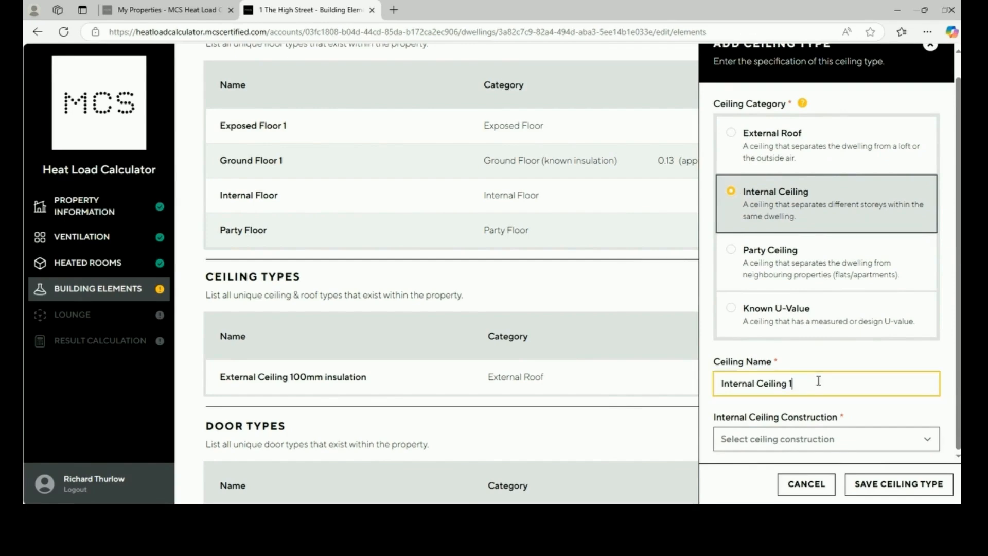
key(BackSpace)
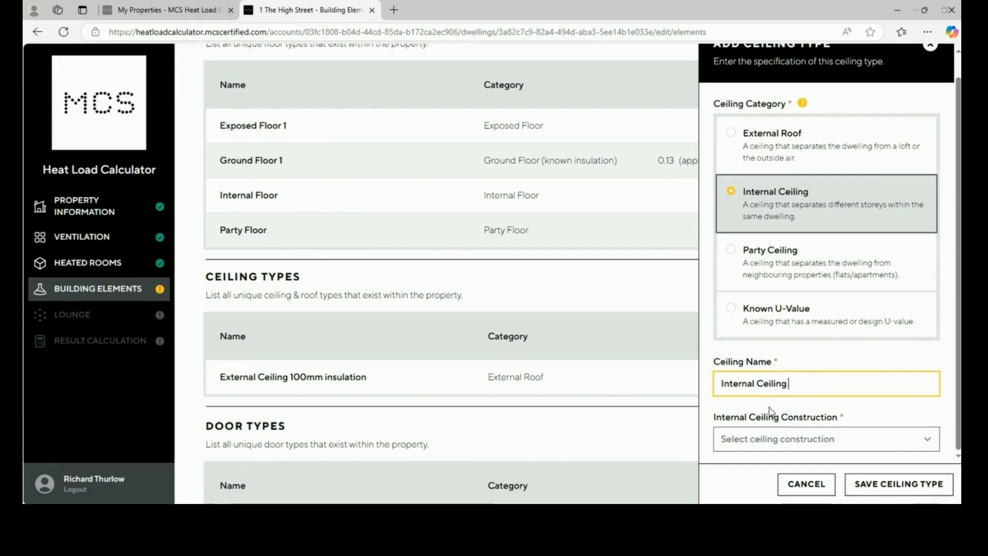
click(770, 441)
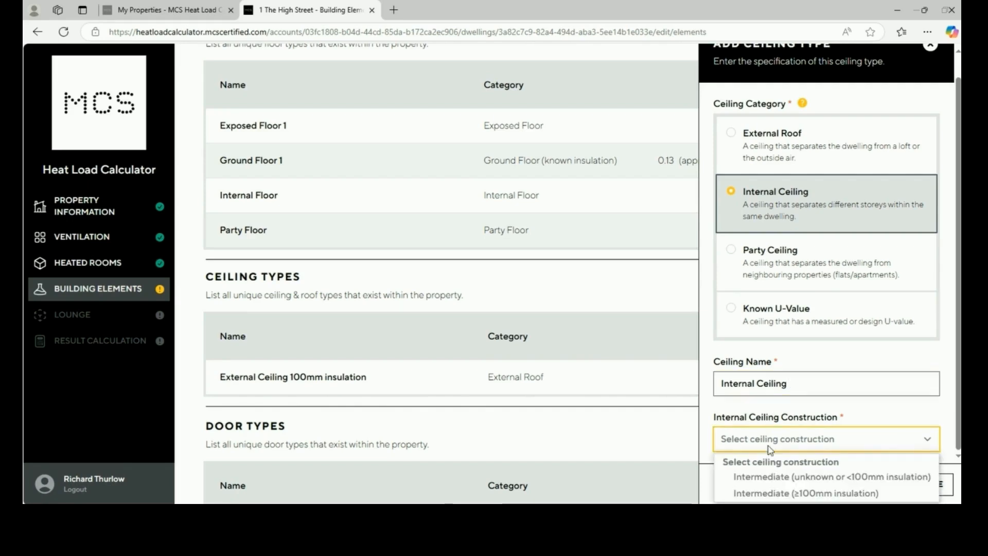
click(775, 474)
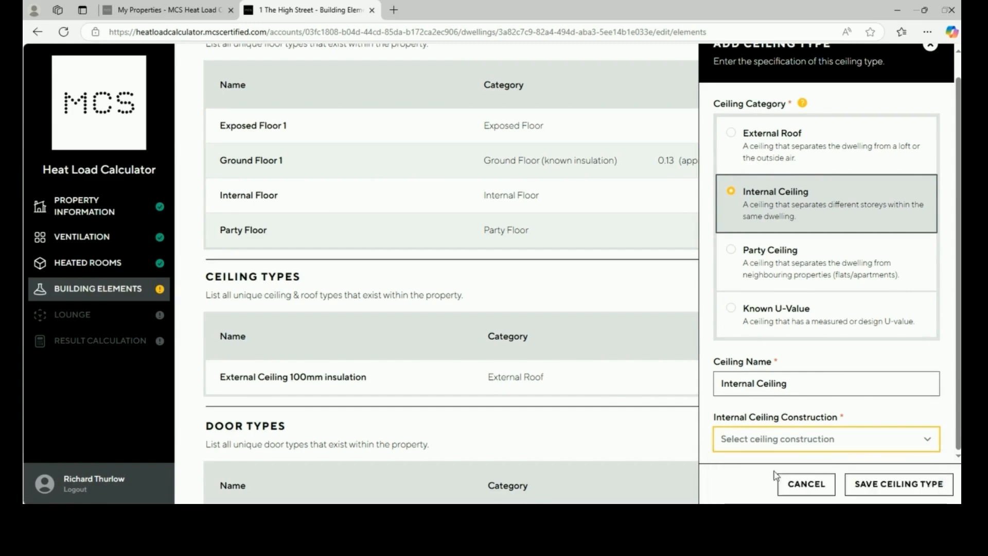
click(876, 486)
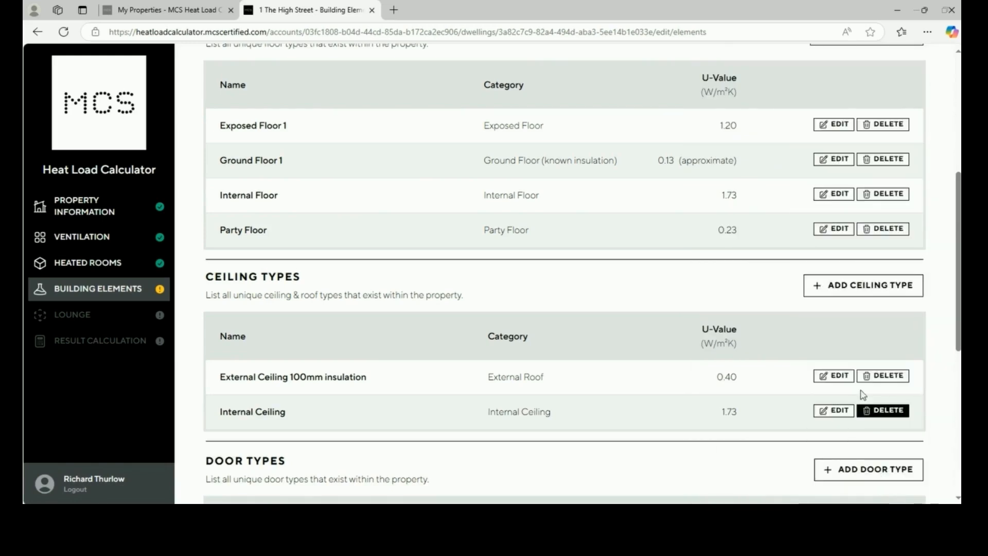
Abandon a Known U-Value ceiling type unsaved, then start a new door type
click(837, 287)
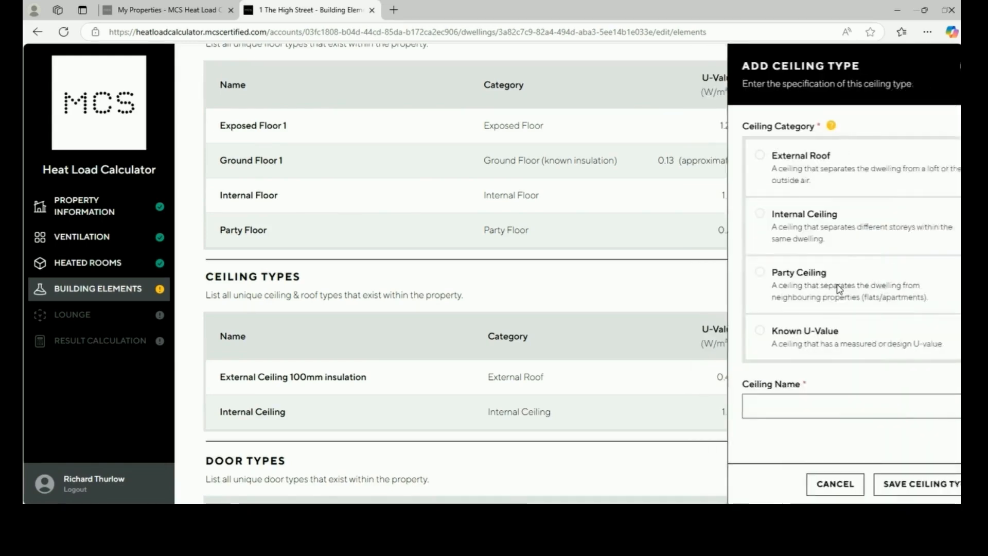
click(833, 356)
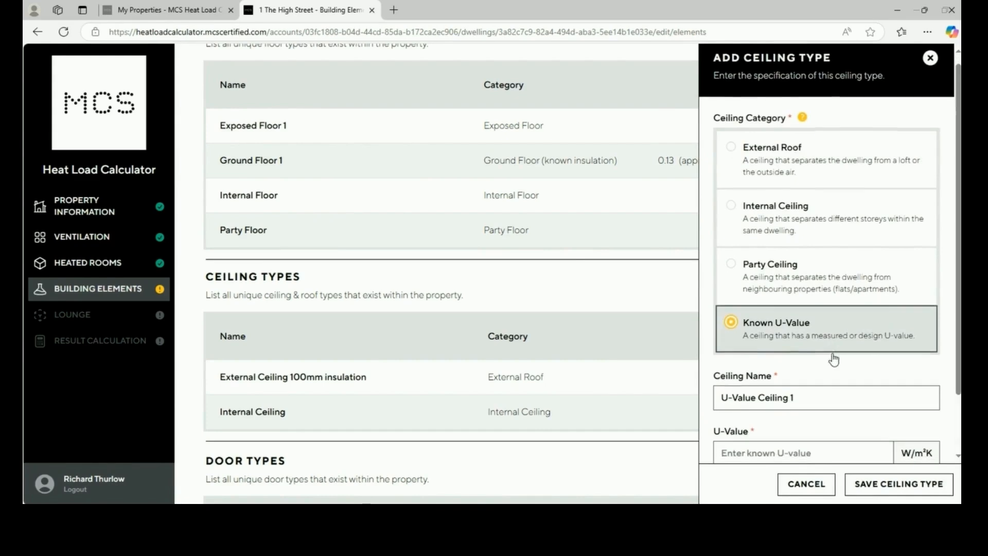
scroll(834, 358, down, 2)
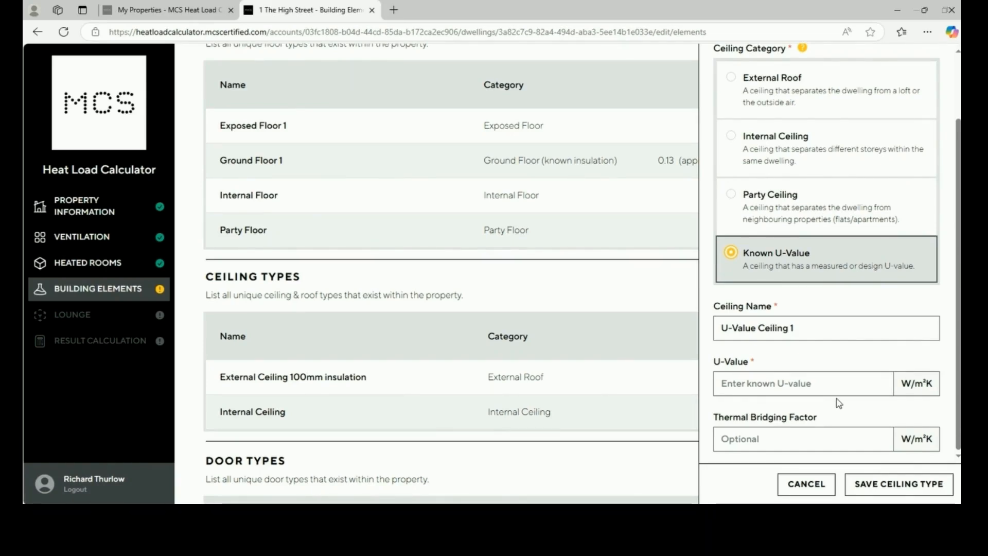
click(813, 486)
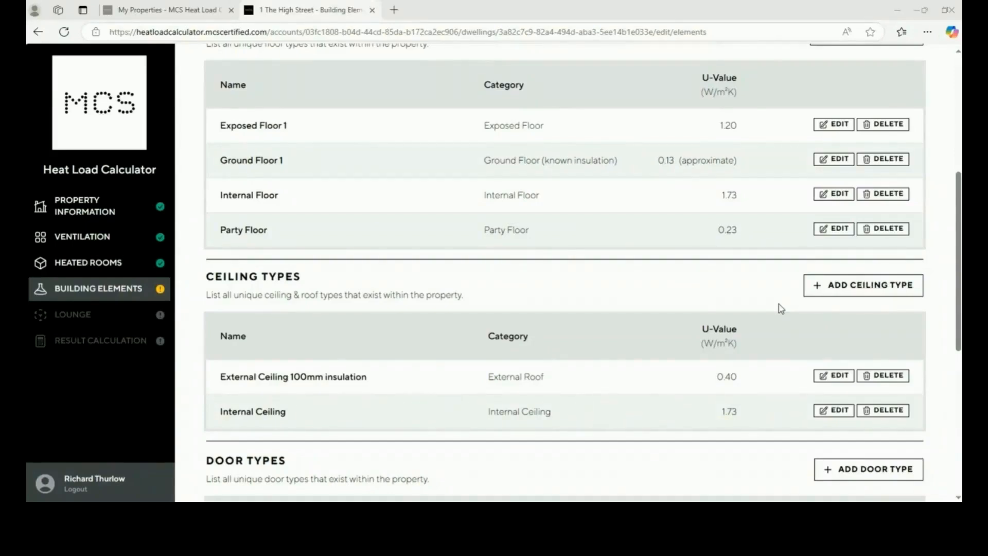
scroll(781, 308, down, 3)
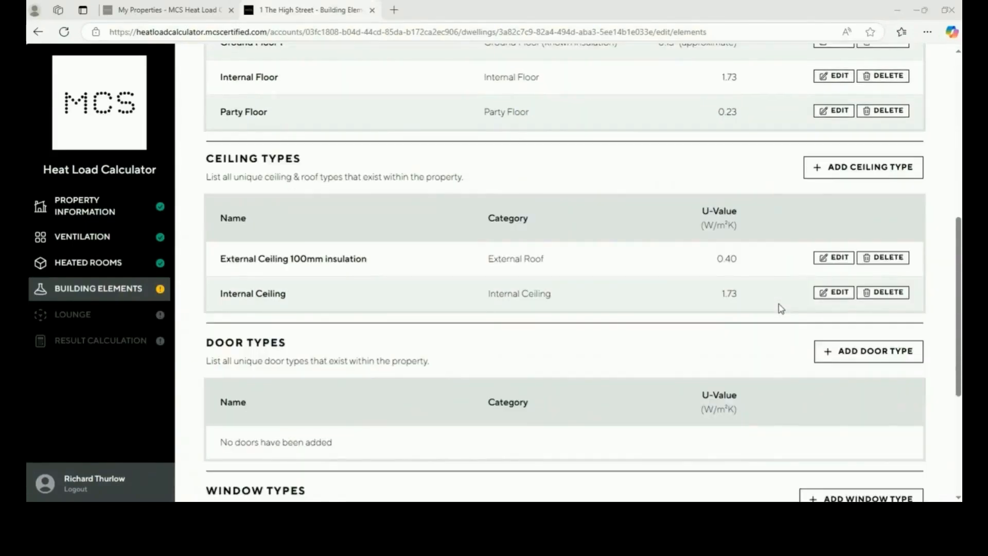
click(875, 359)
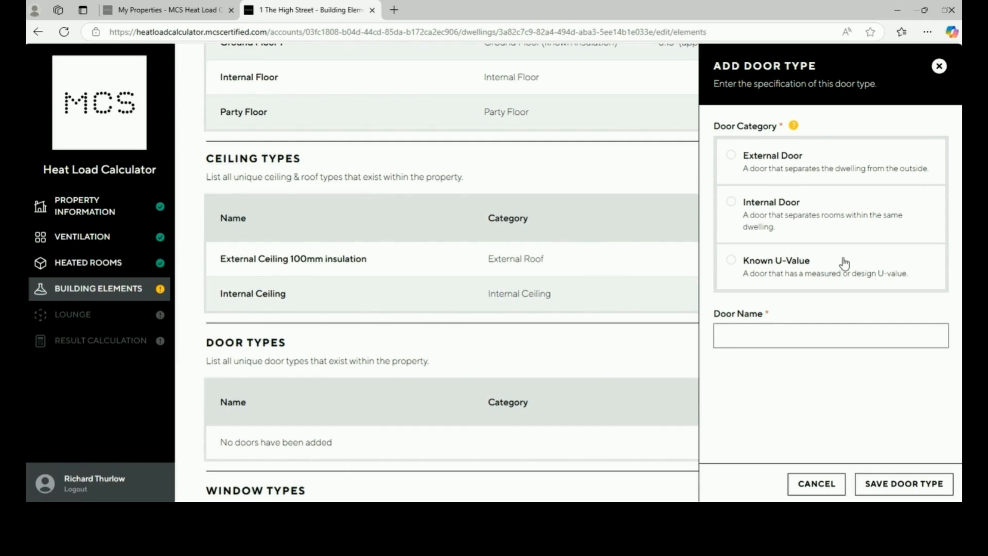
Save an 'External Door' with age band A (before 1900), opening to Outside, at U-value 3.00
click(840, 175)
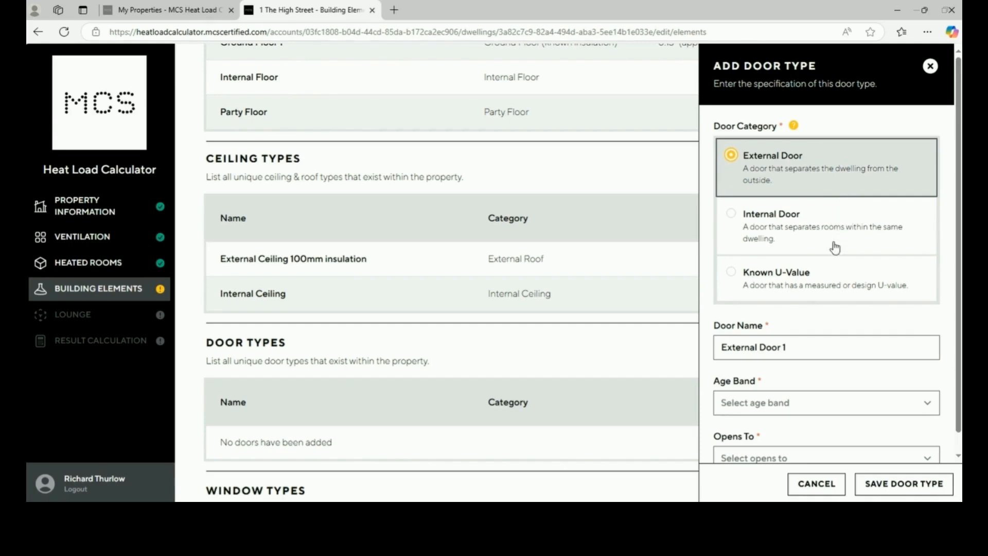
scroll(830, 264, down, 1)
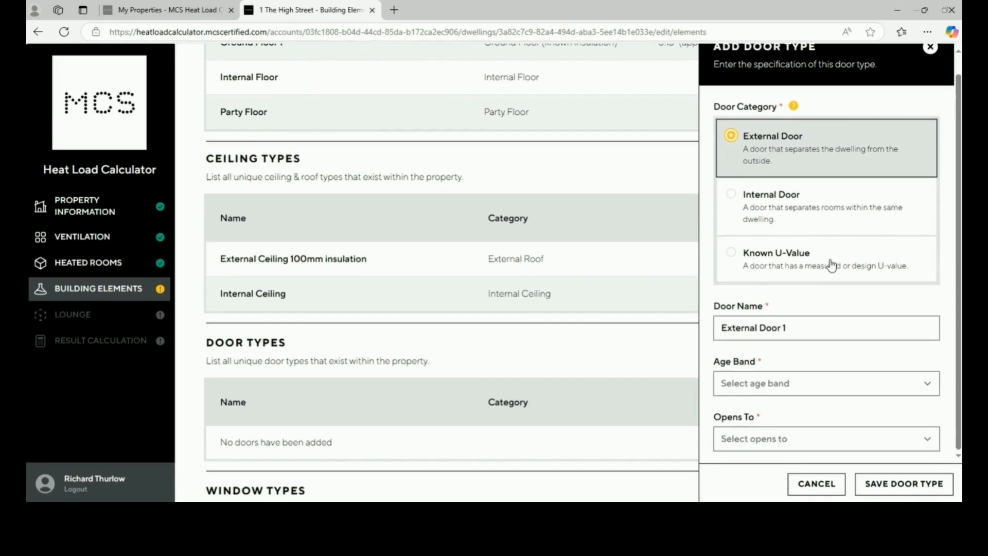
click(814, 327)
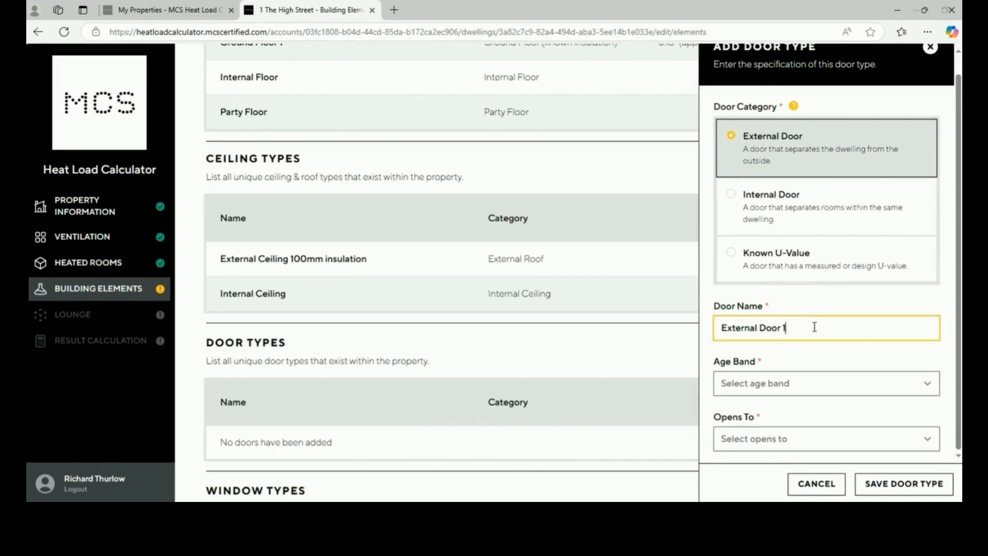
key(BackSpace)
click(807, 391)
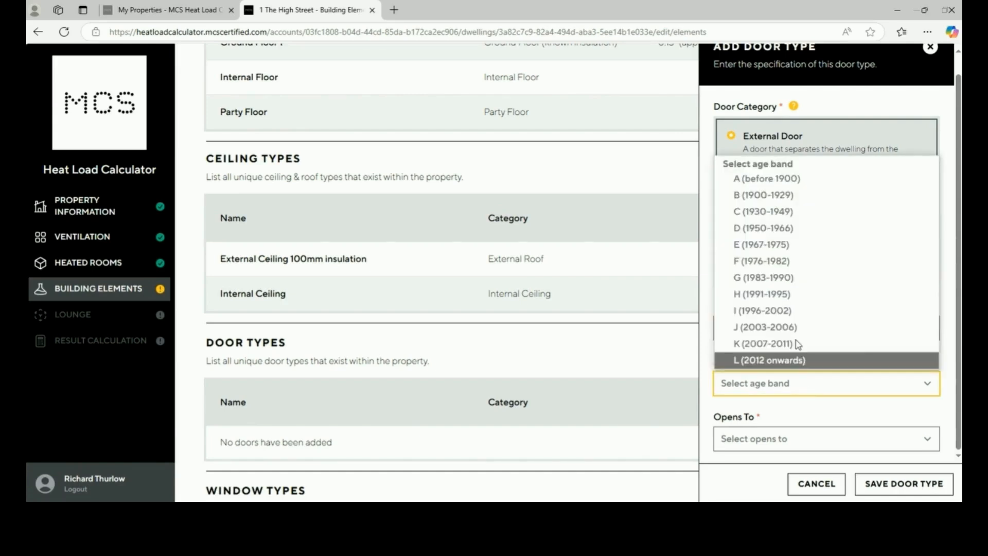
click(773, 181)
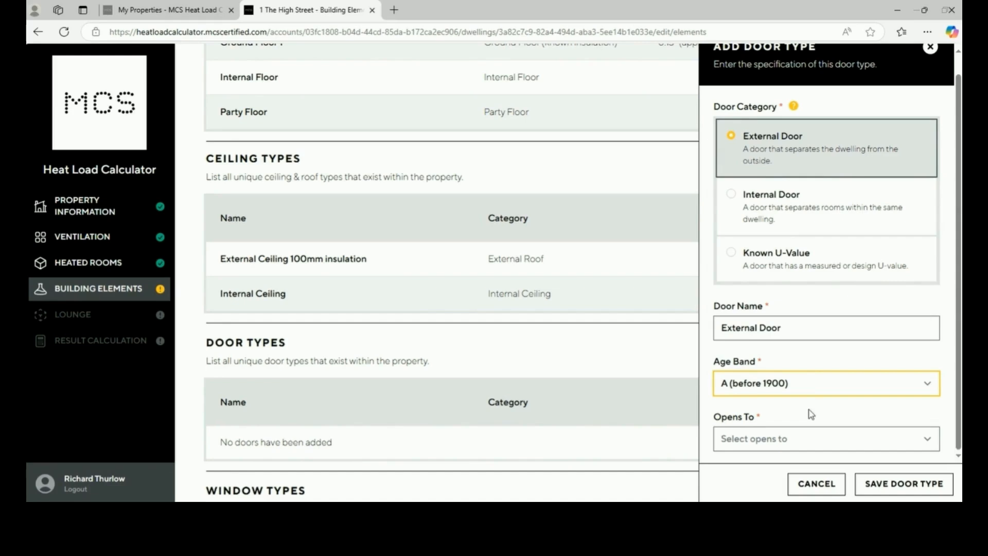
click(817, 442)
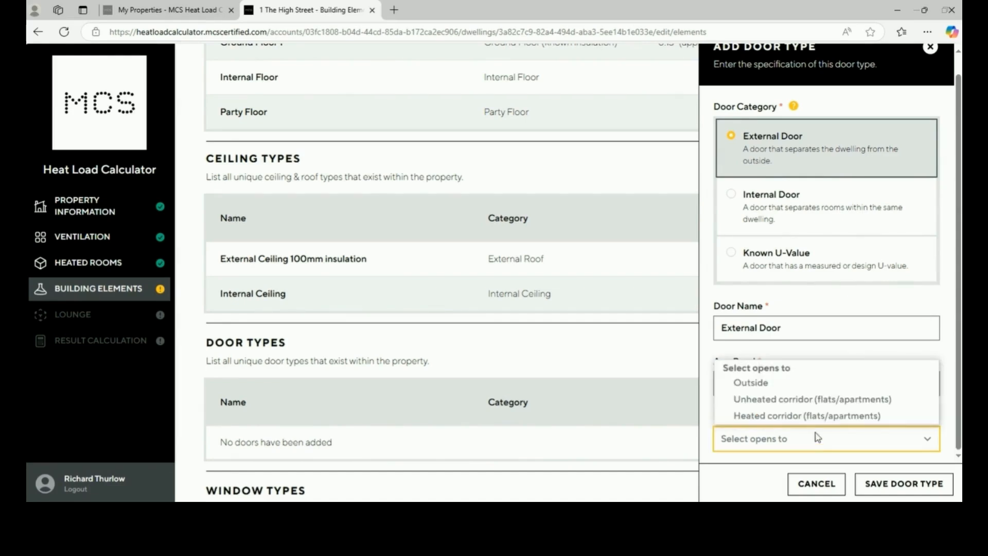
click(812, 390)
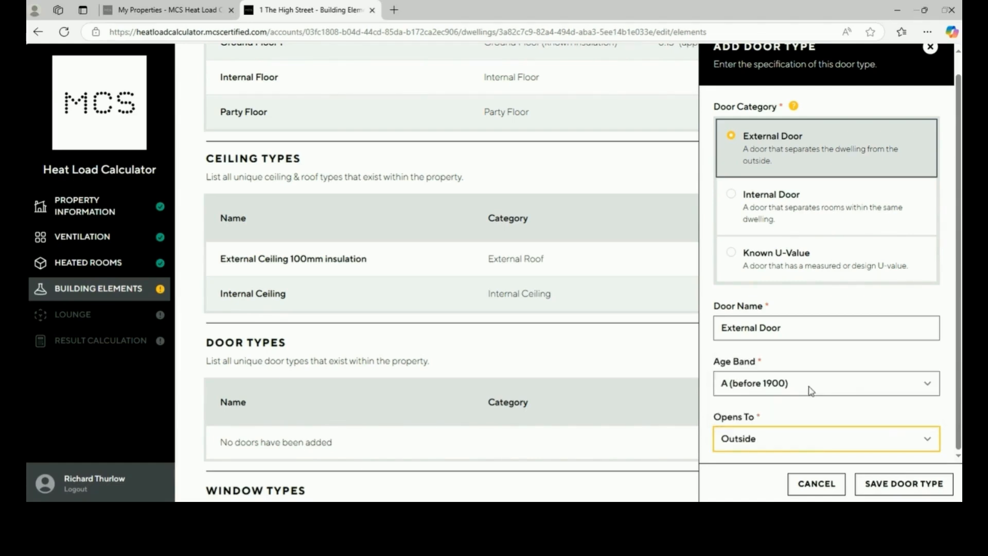
click(886, 494)
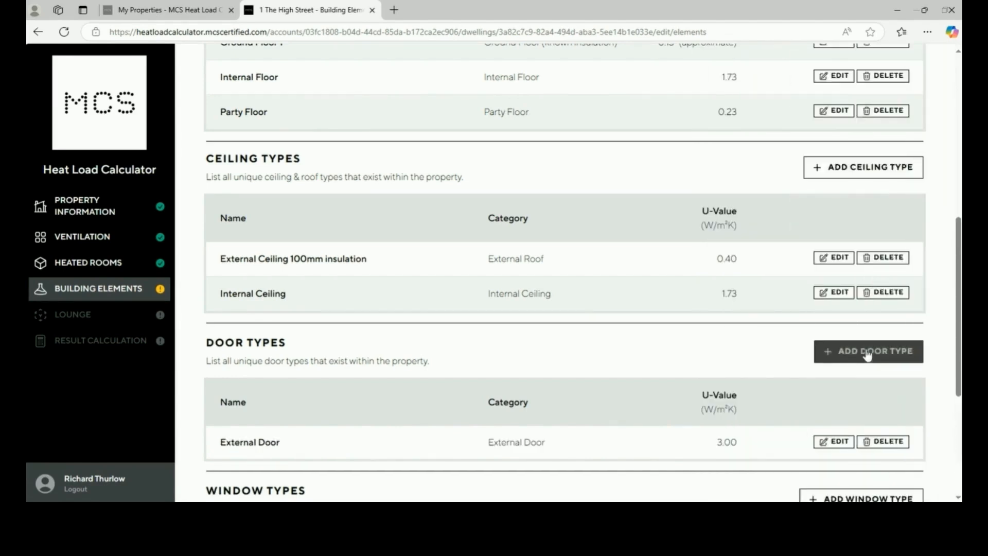
Save an 'Internal Door 1' type with Solid Wood construction
click(869, 354)
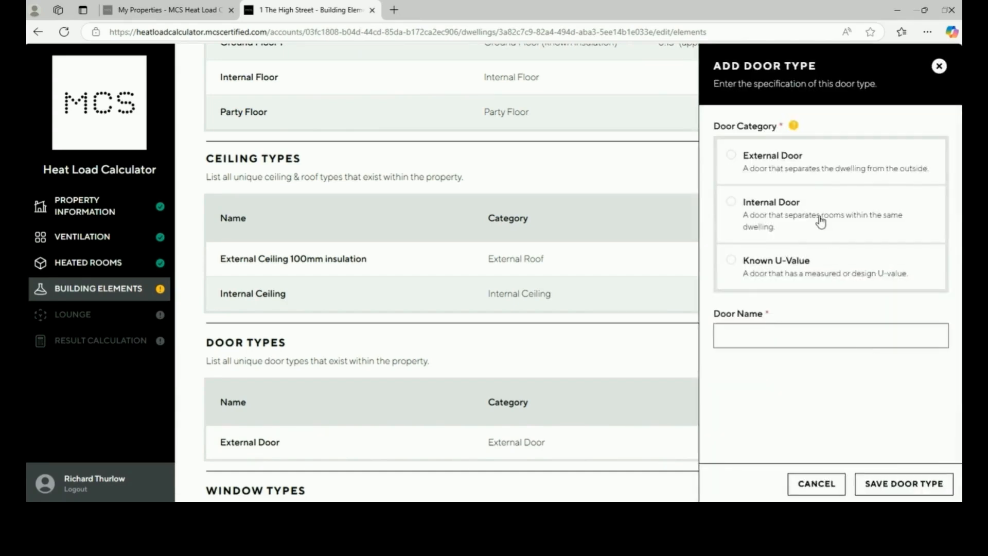
click(821, 222)
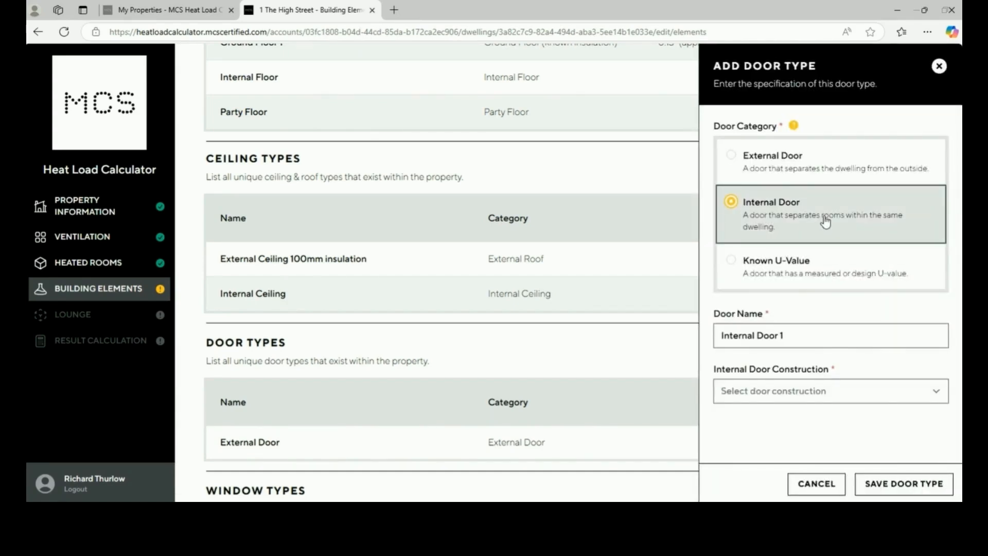
click(868, 394)
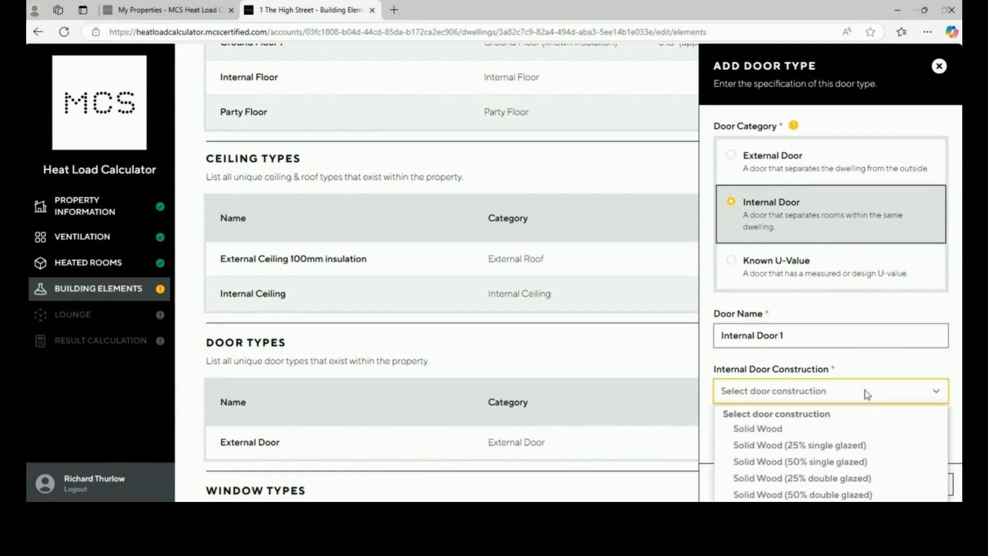
click(860, 429)
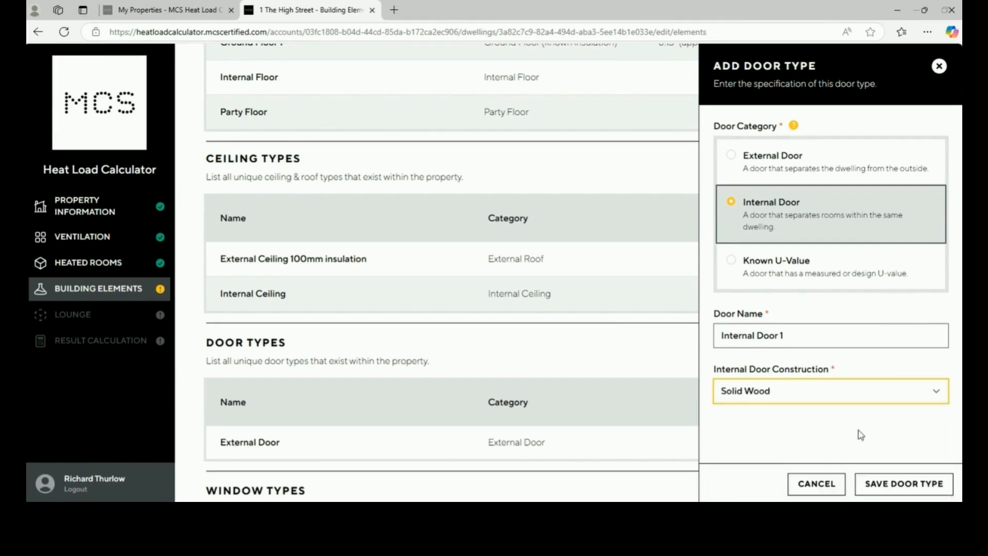
click(911, 493)
Start a Known U-Value door type and cancel it without saving
click(880, 355)
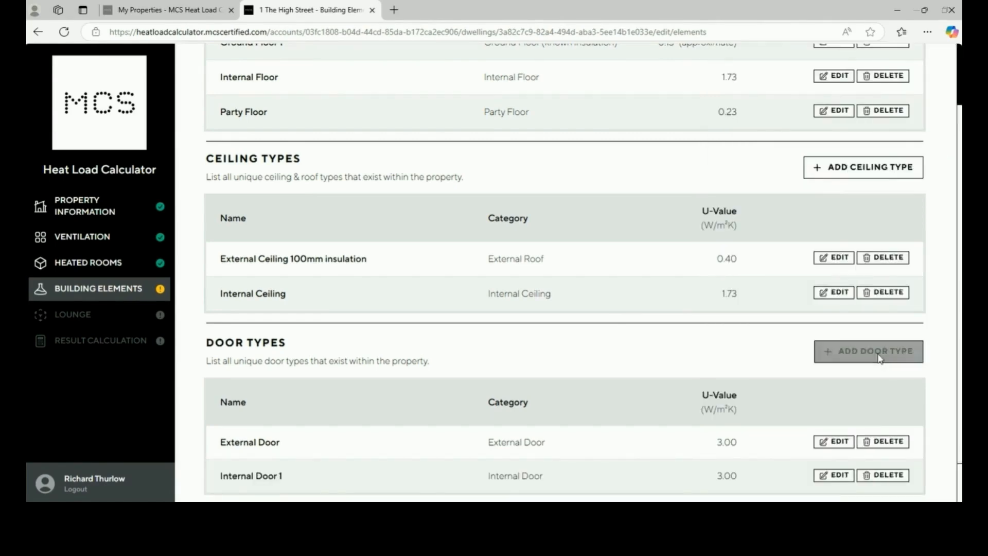
click(847, 278)
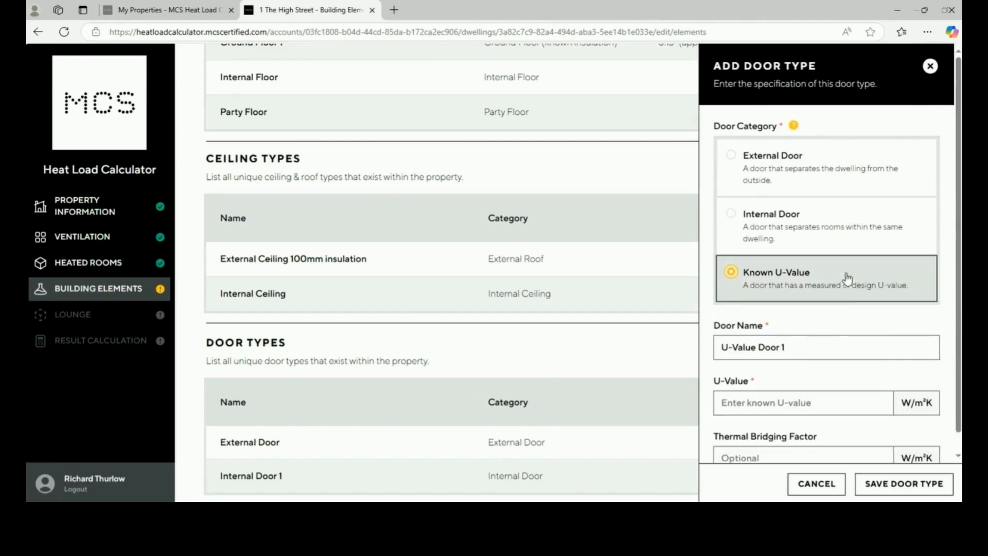
scroll(852, 342, down, 1)
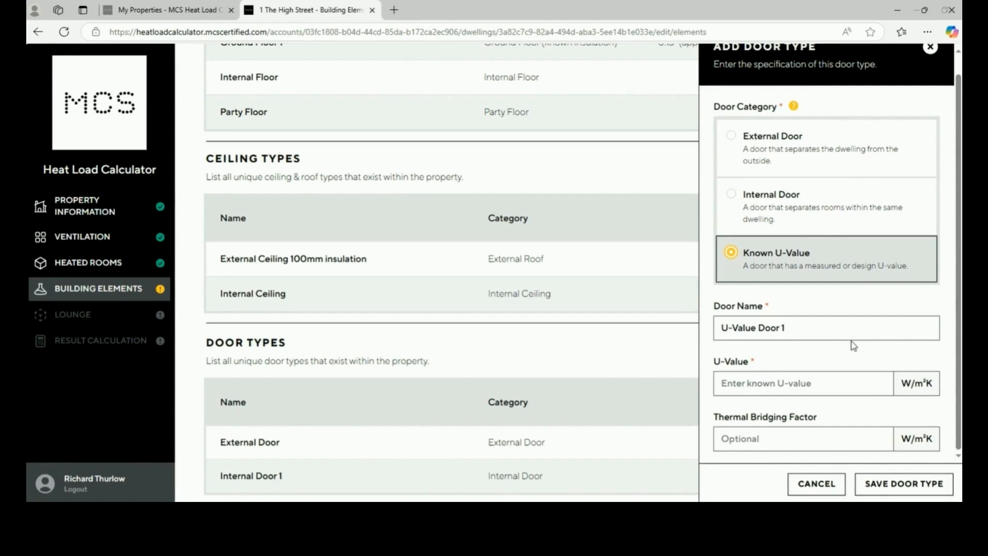
click(817, 483)
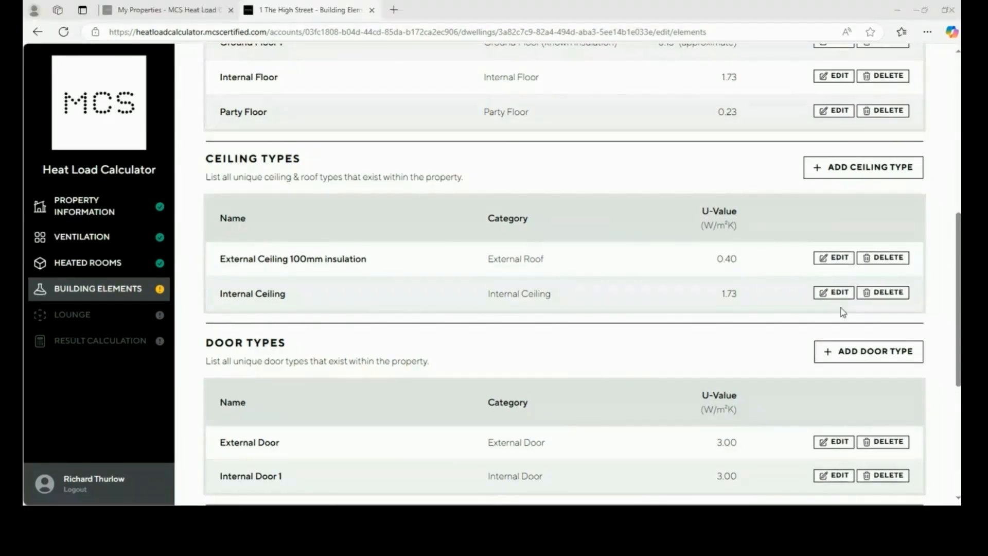
scroll(743, 314, down, 5)
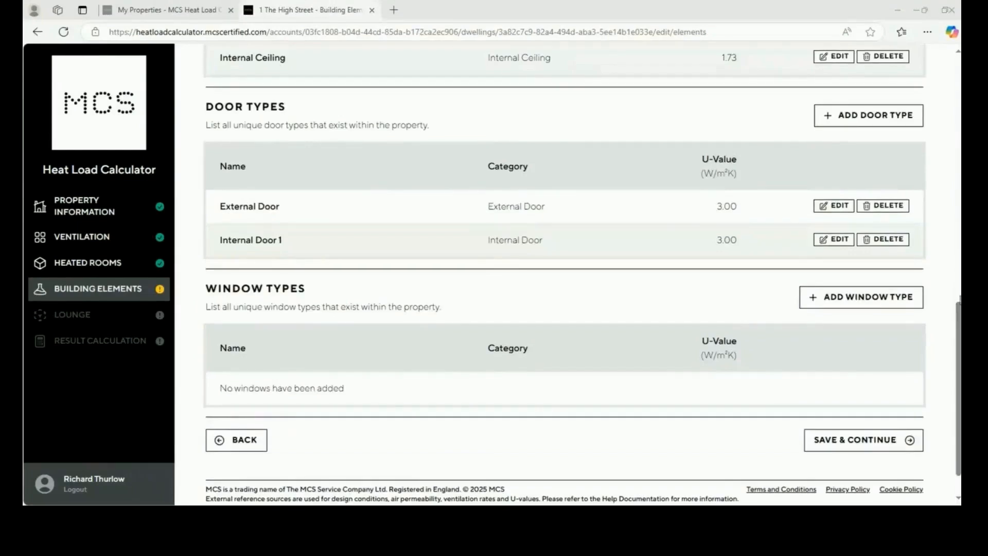
Add an 'External Window' type with Double Glazed glazing and a u-PVC frame
click(895, 299)
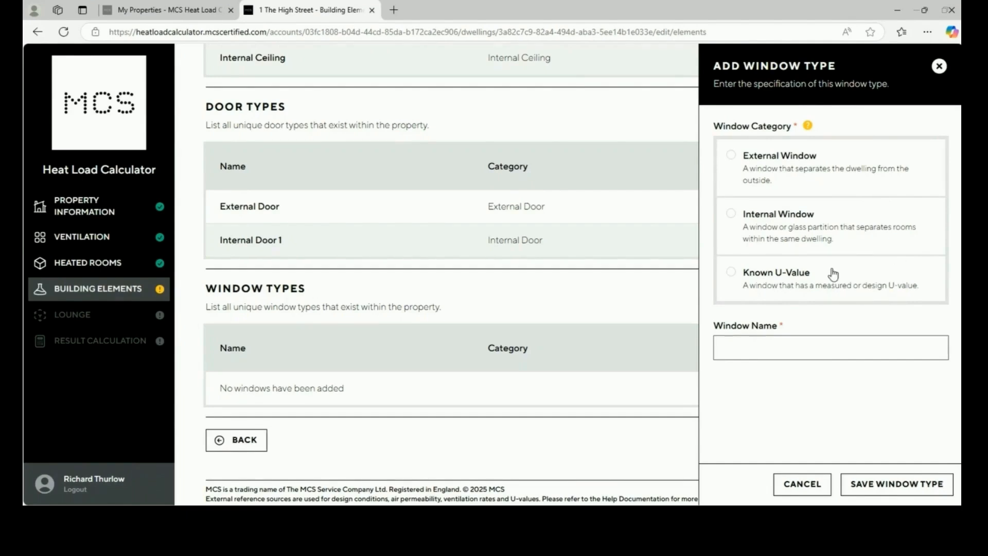
click(844, 175)
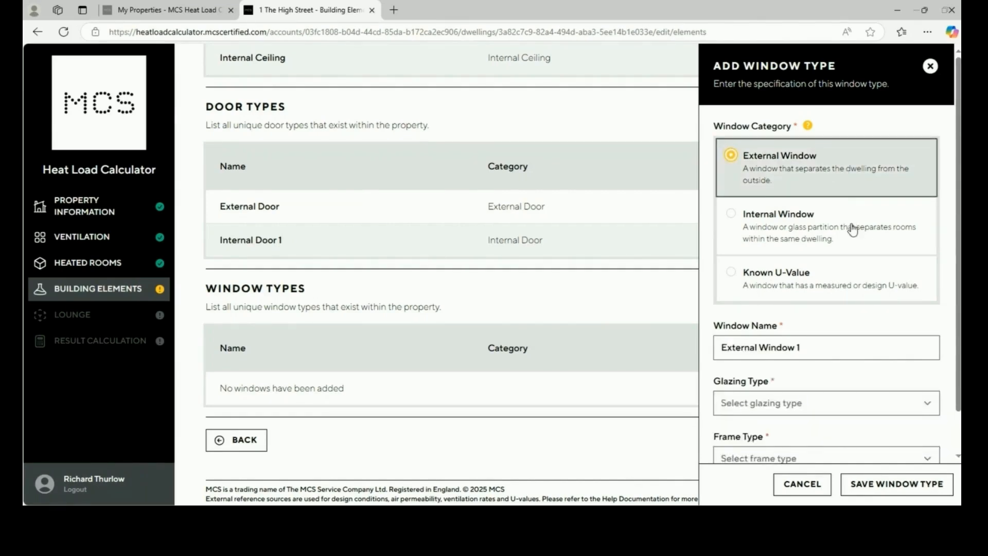
scroll(853, 231, down, 1)
click(823, 303)
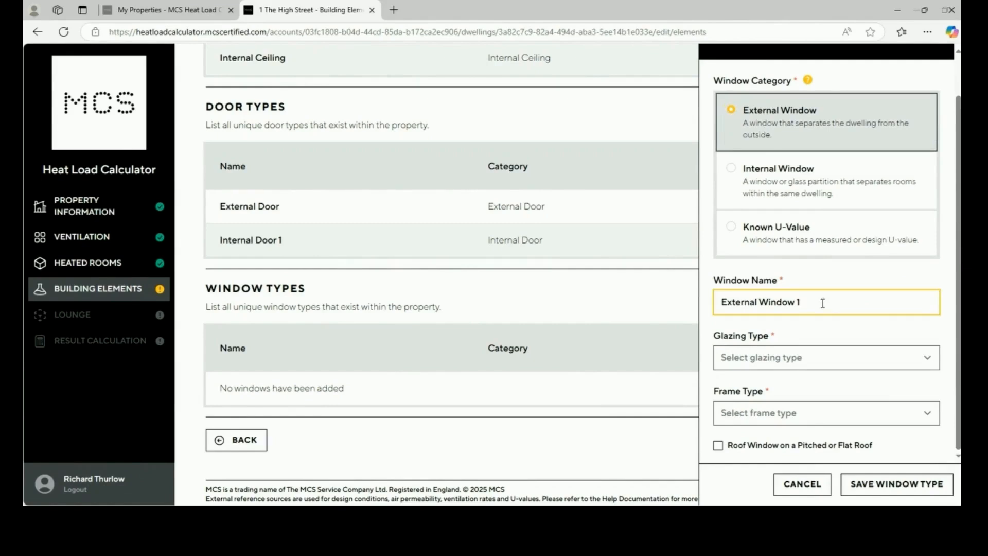
key(BackSpace)
click(813, 365)
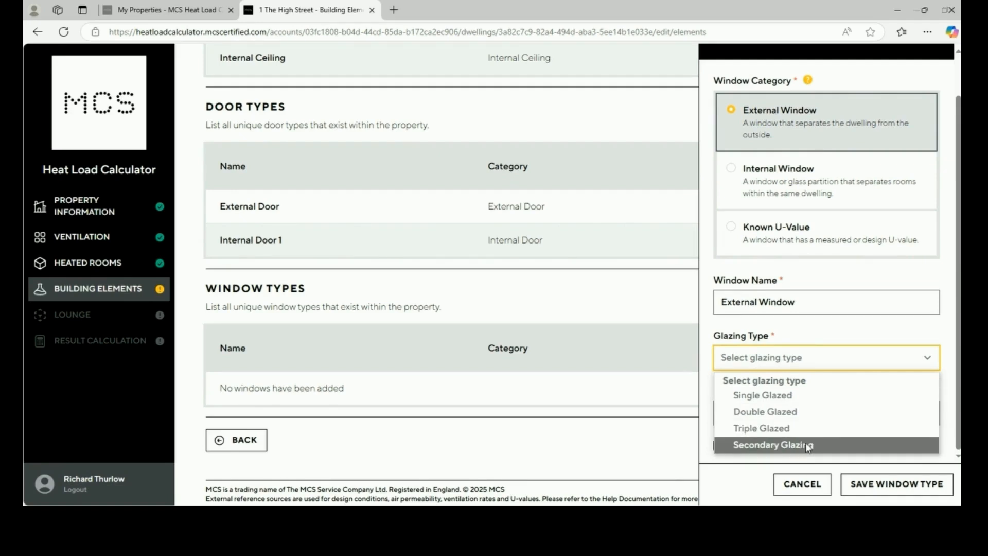
click(797, 411)
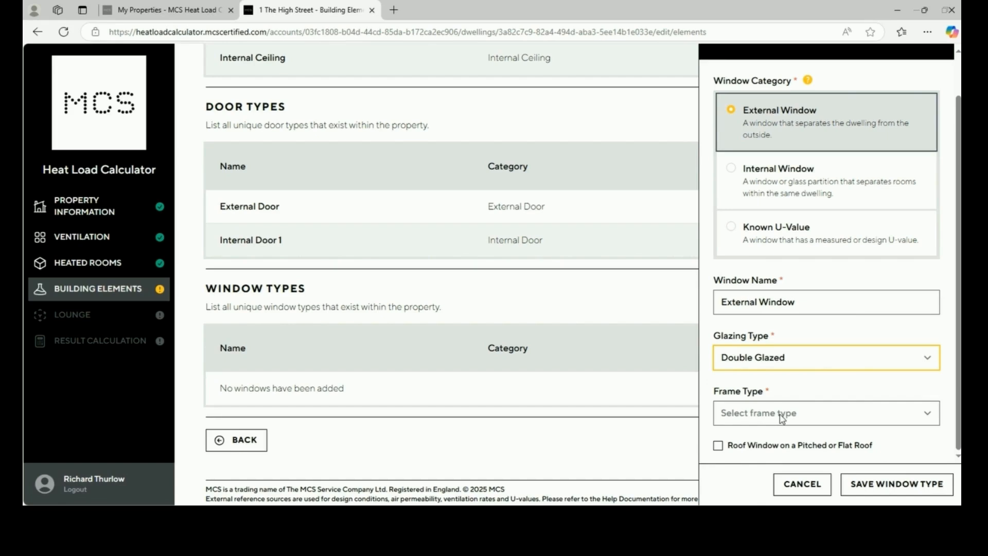
click(783, 418)
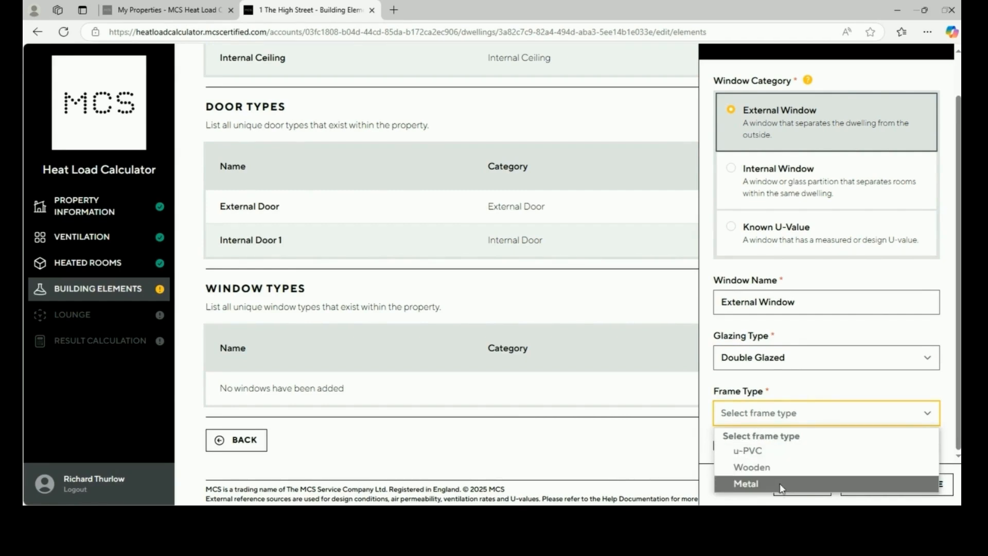
click(781, 451)
Set year installed to 2002 or later and glazing gap to 16mm or more, then save the window
scroll(783, 443, down, 2)
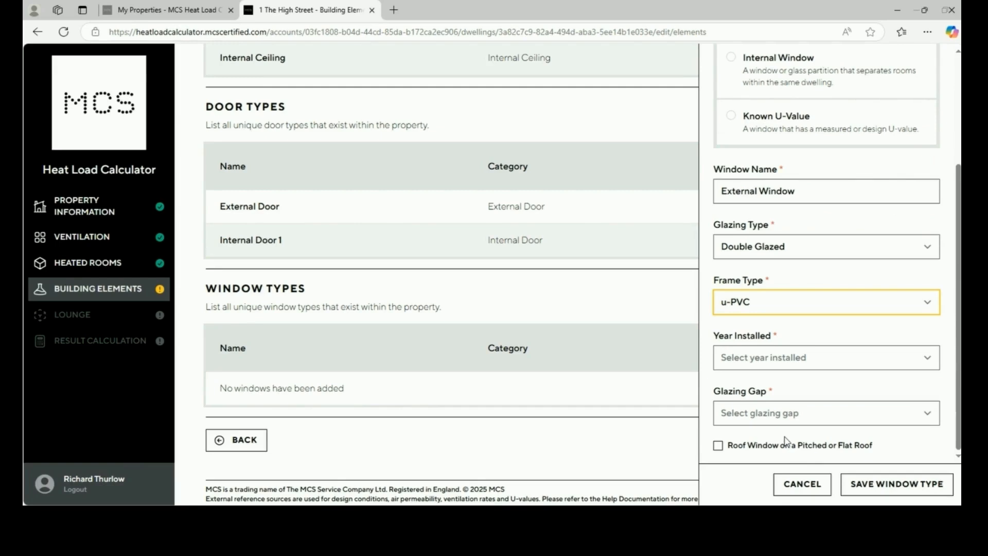
click(770, 366)
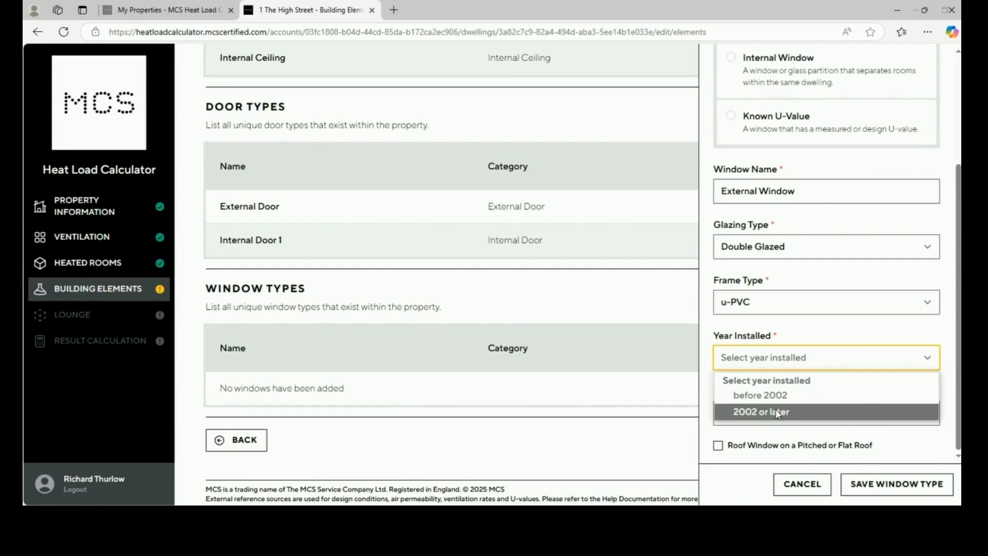
click(778, 414)
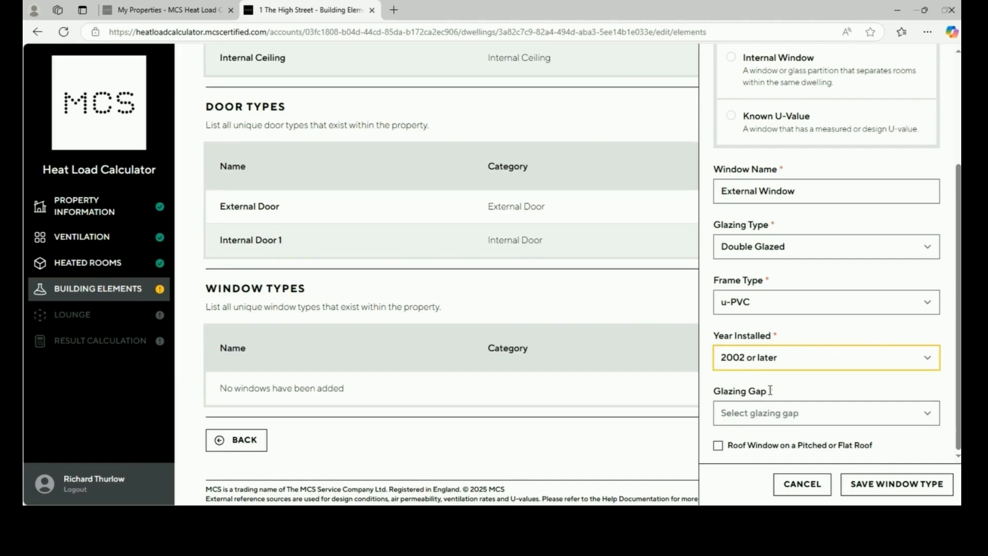
click(770, 415)
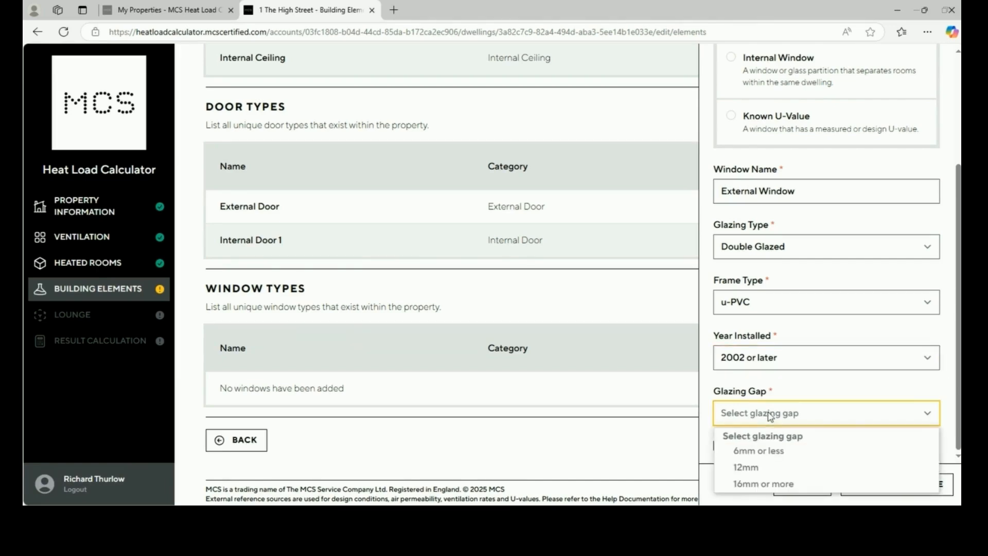
click(776, 484)
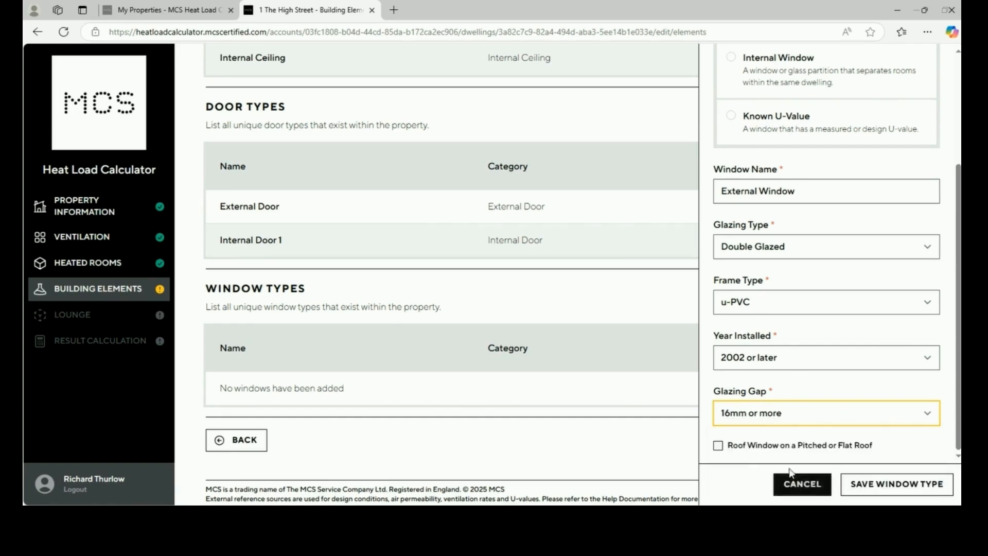
click(718, 448)
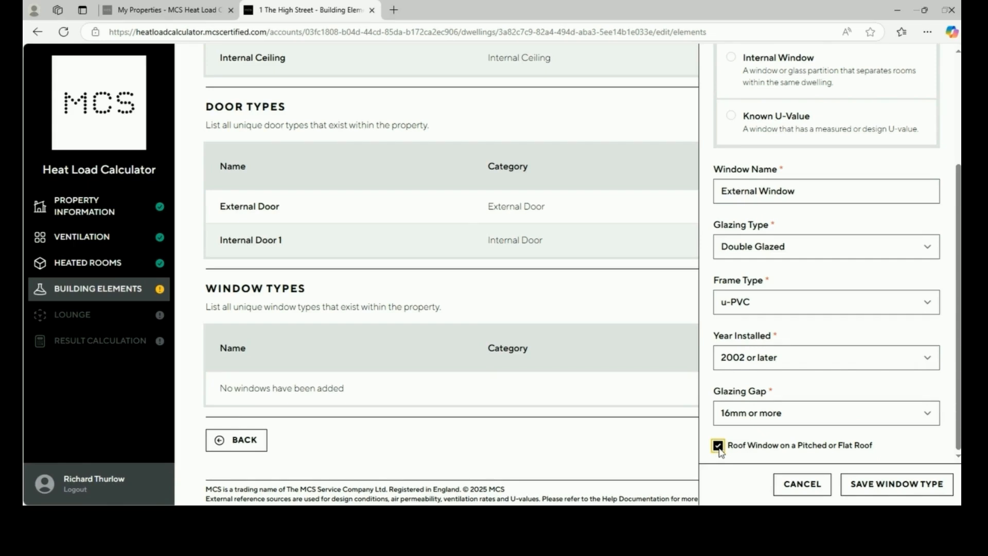
click(718, 447)
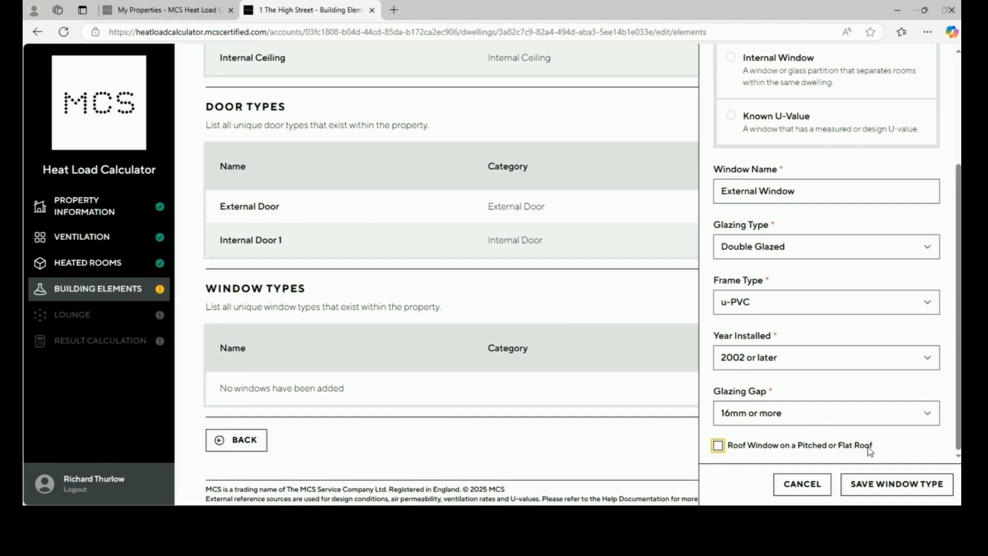
click(889, 496)
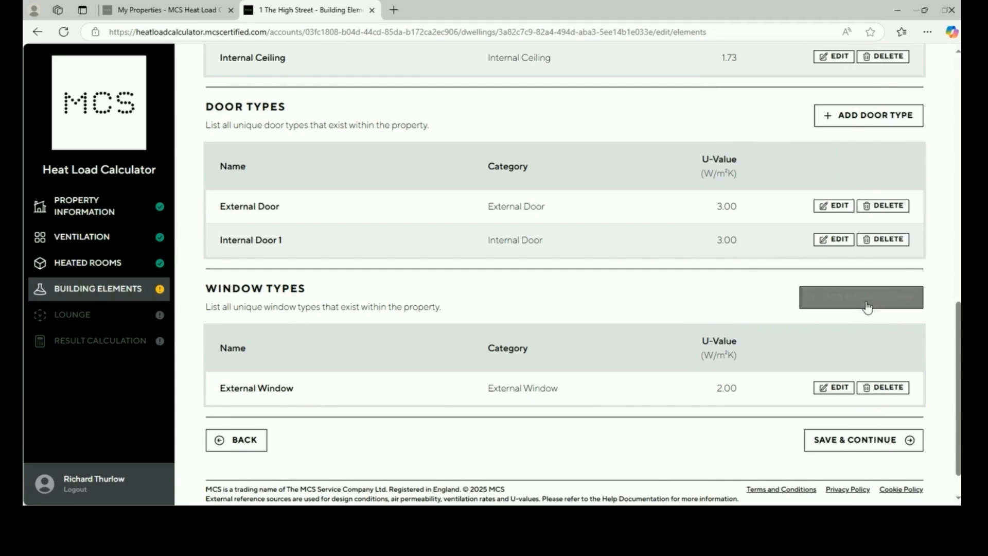
Save a Single Glazed Internal Window named 'Internal Window Lounge', U-value 4.80
click(868, 299)
click(845, 247)
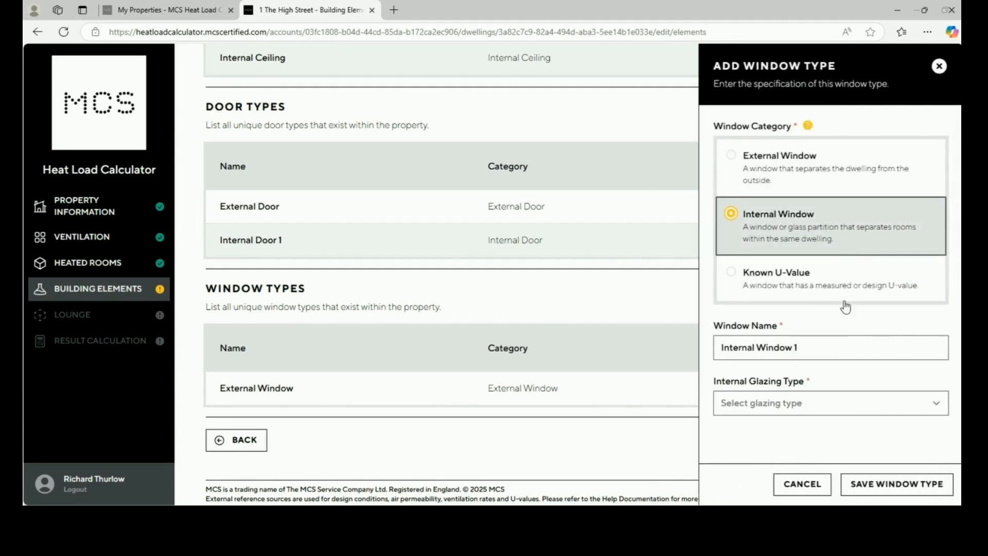
click(830, 352)
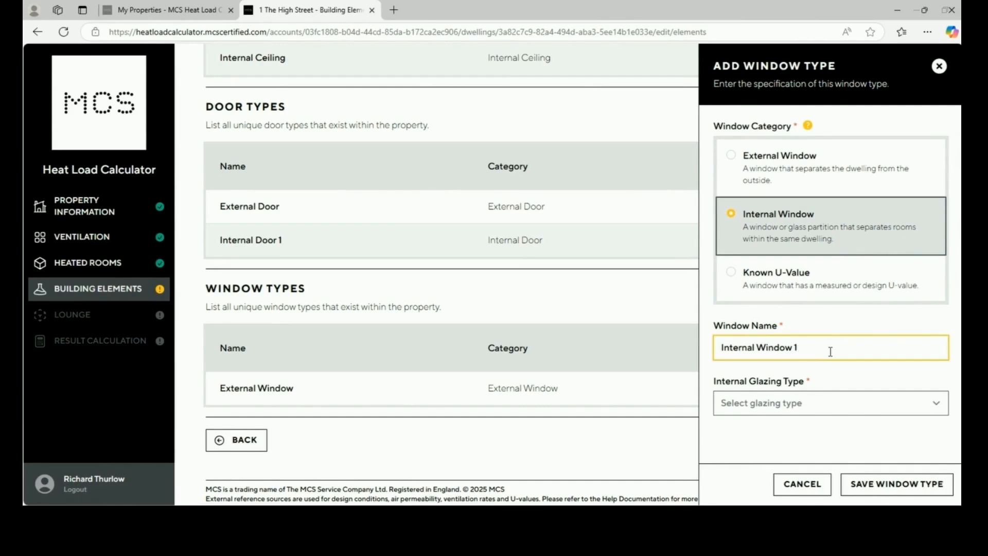
key(BackSpace)
text(Lounge)
click(846, 403)
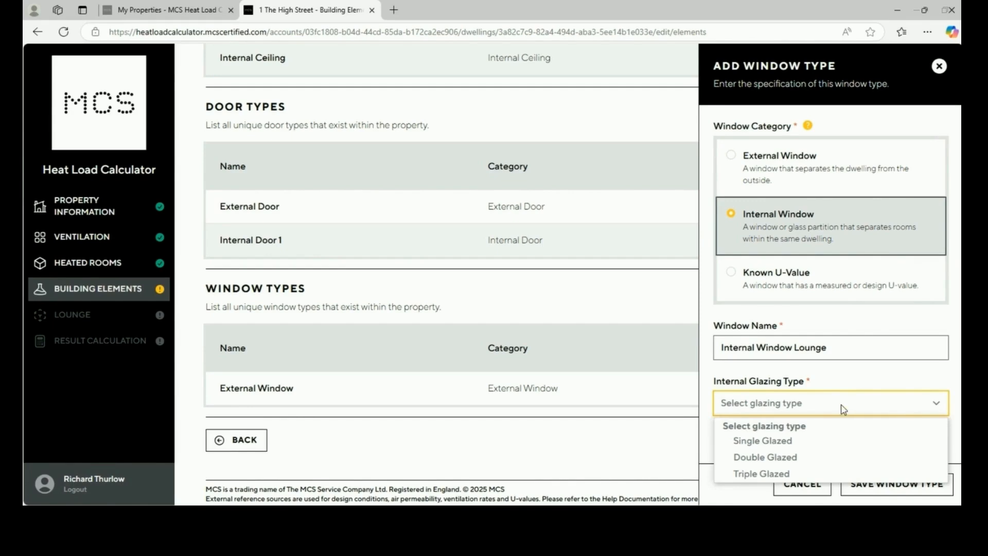
click(836, 442)
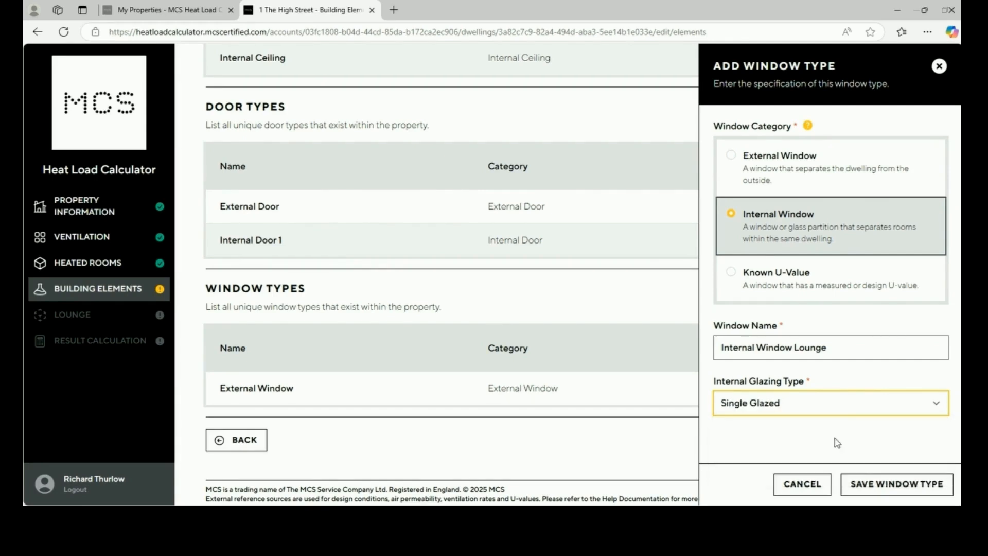
click(896, 486)
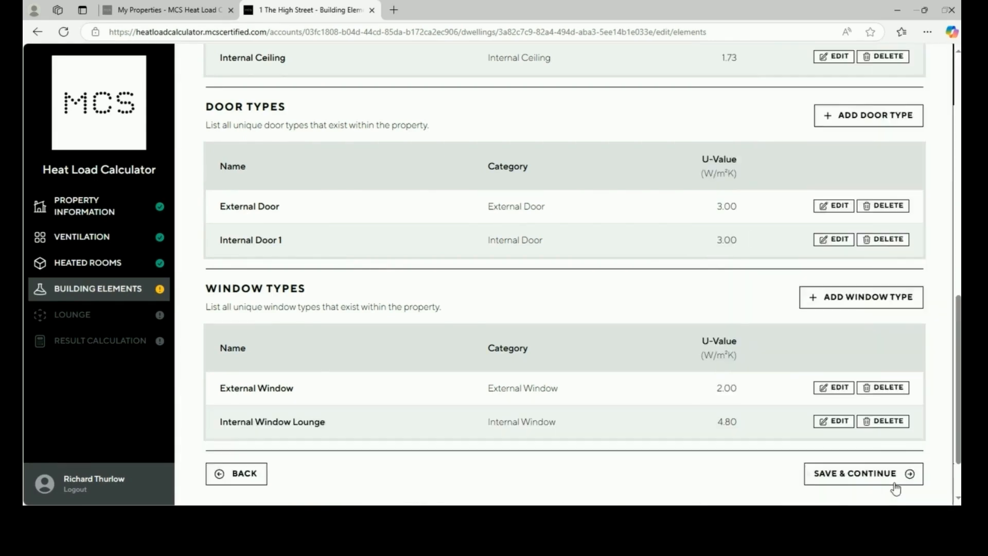
Start a third window type as Known U-Value, then cancel it without saving
click(858, 305)
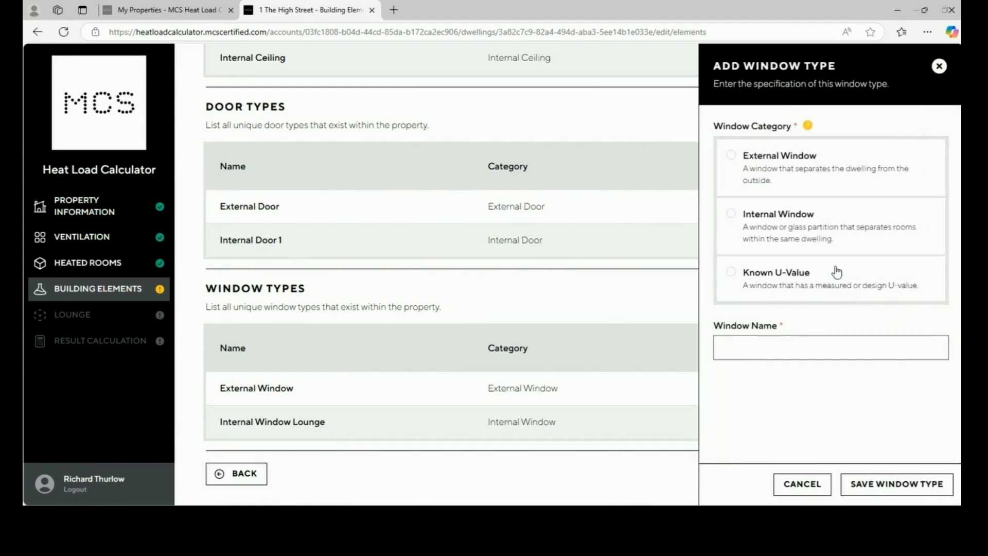
click(836, 271)
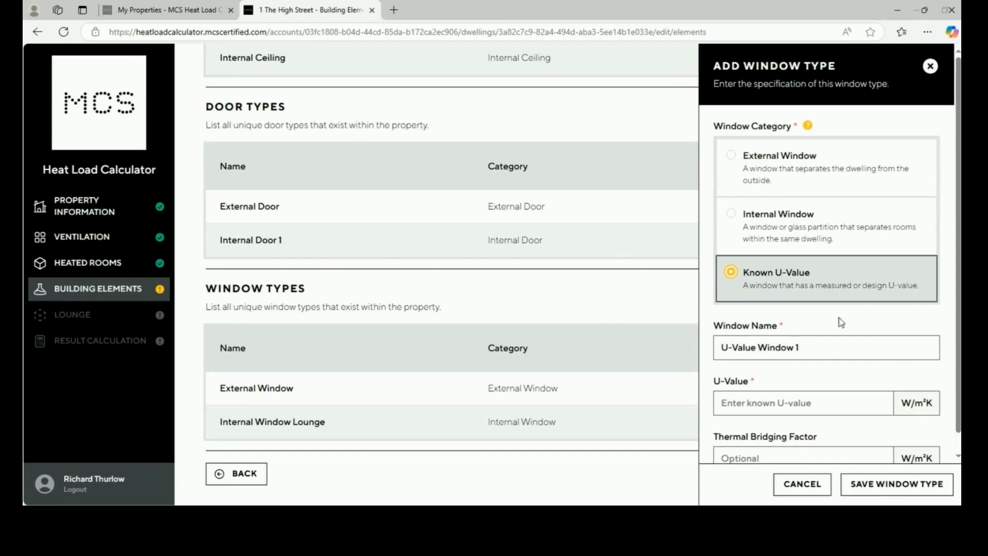
scroll(844, 349, down, 1)
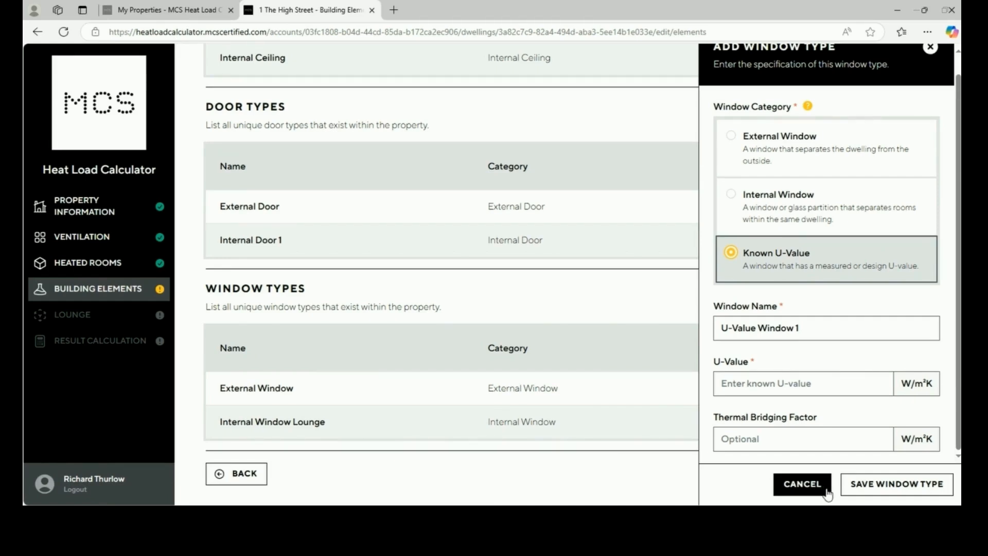
click(802, 484)
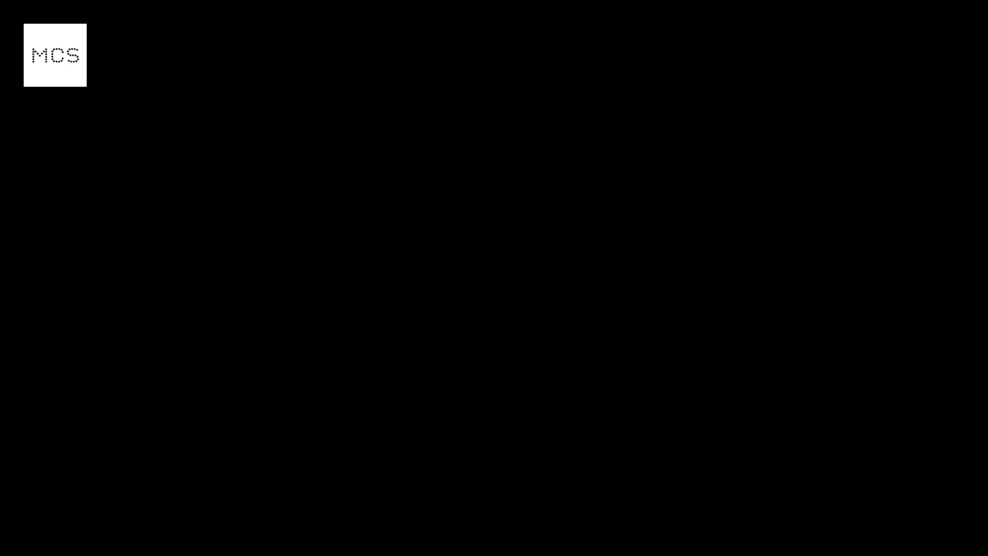
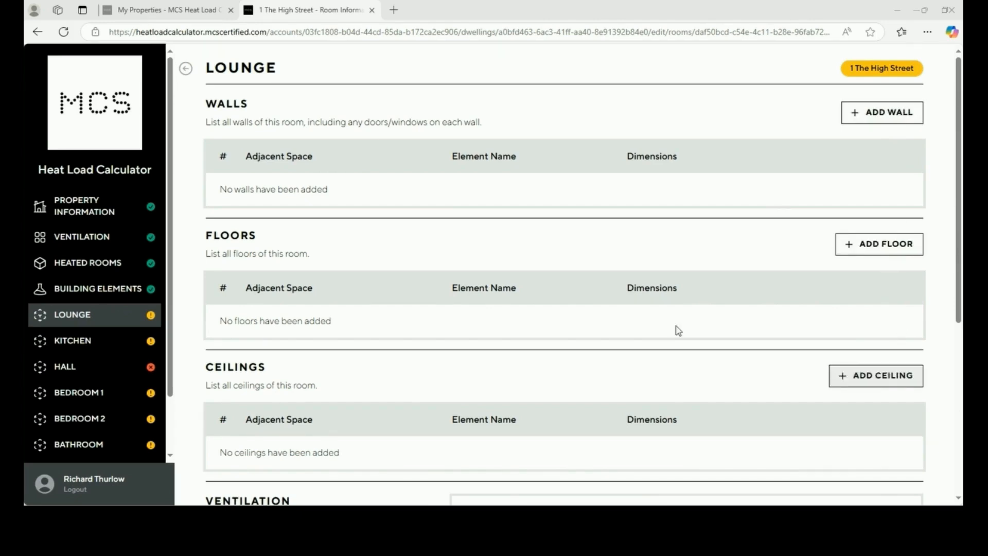
Begin an exterior Solid Brick External wall for the Lounge, 2.87 m wide
scroll(676, 329, down, 2)
scroll(678, 330, down, 3)
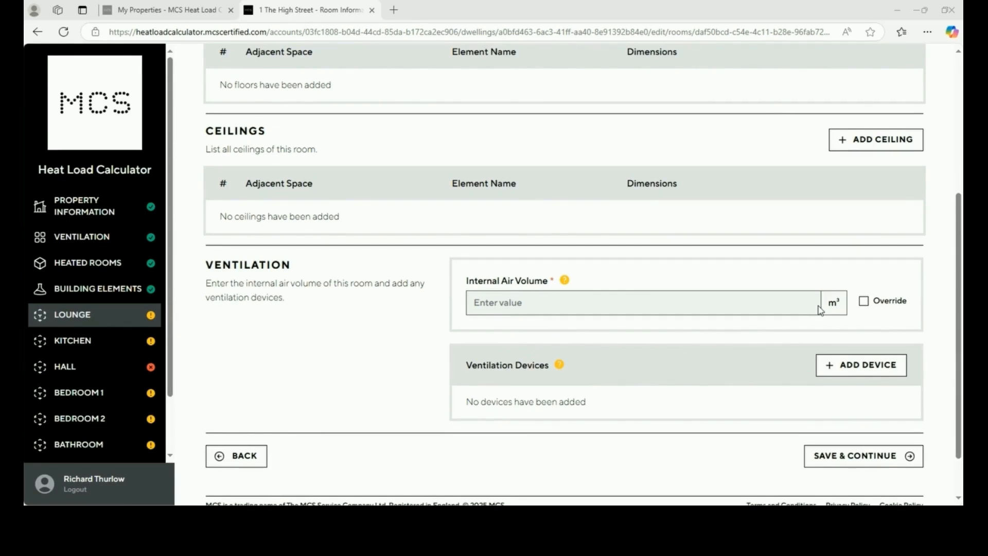
scroll(820, 310, up, 5)
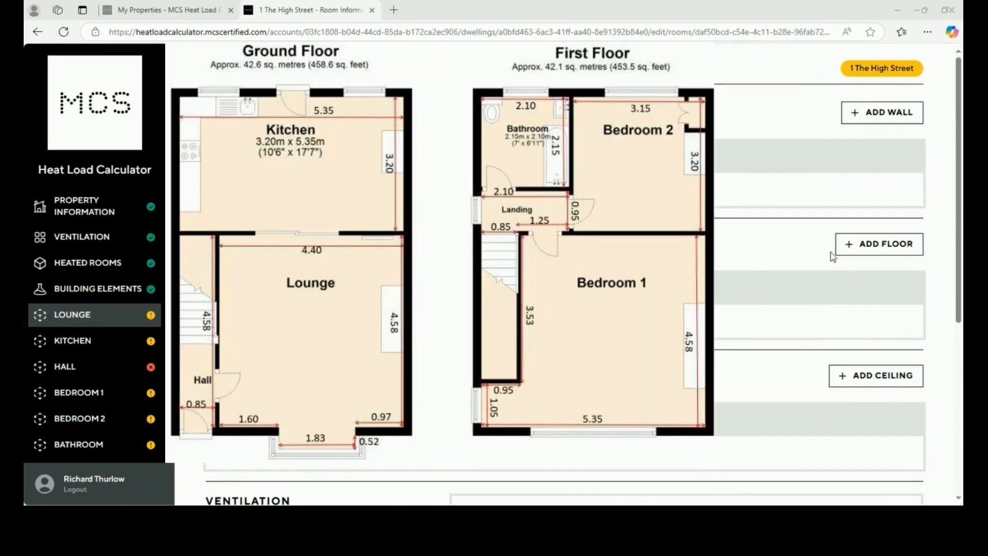
click(874, 123)
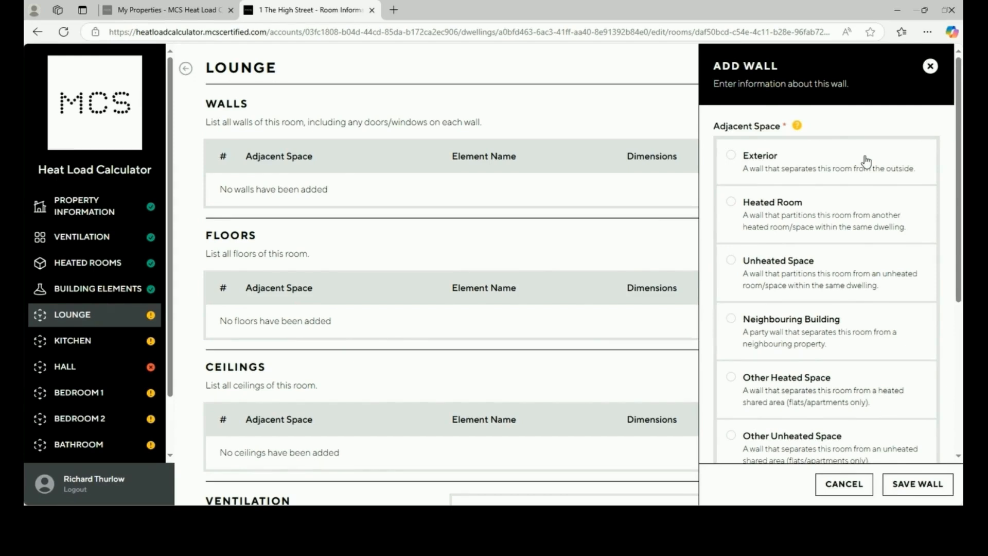
click(867, 162)
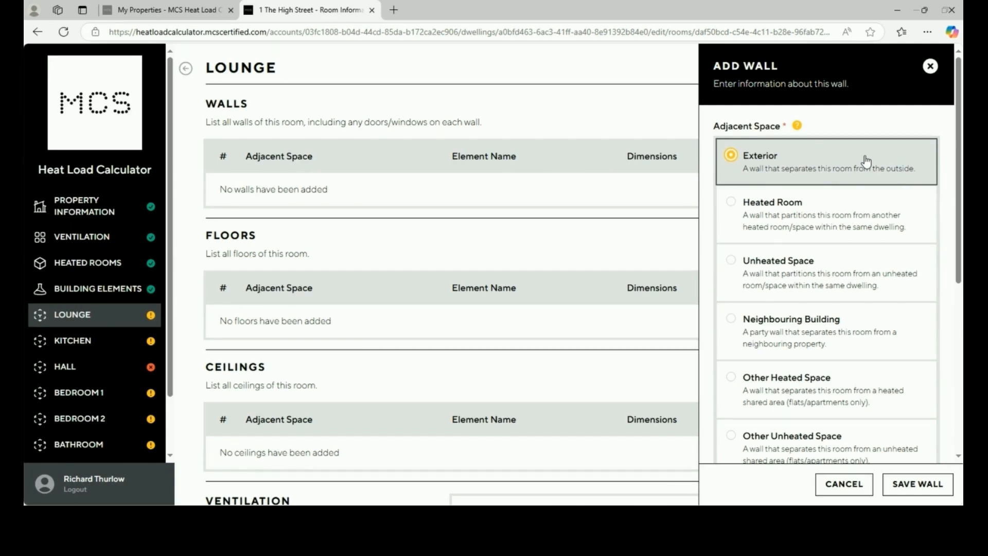
scroll(866, 161, down, 3)
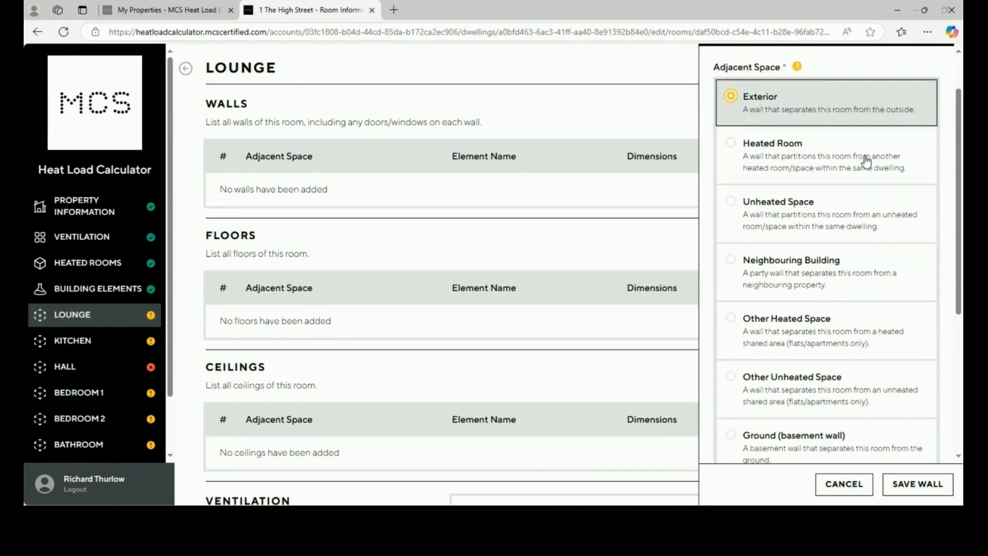
scroll(866, 161, down, 5)
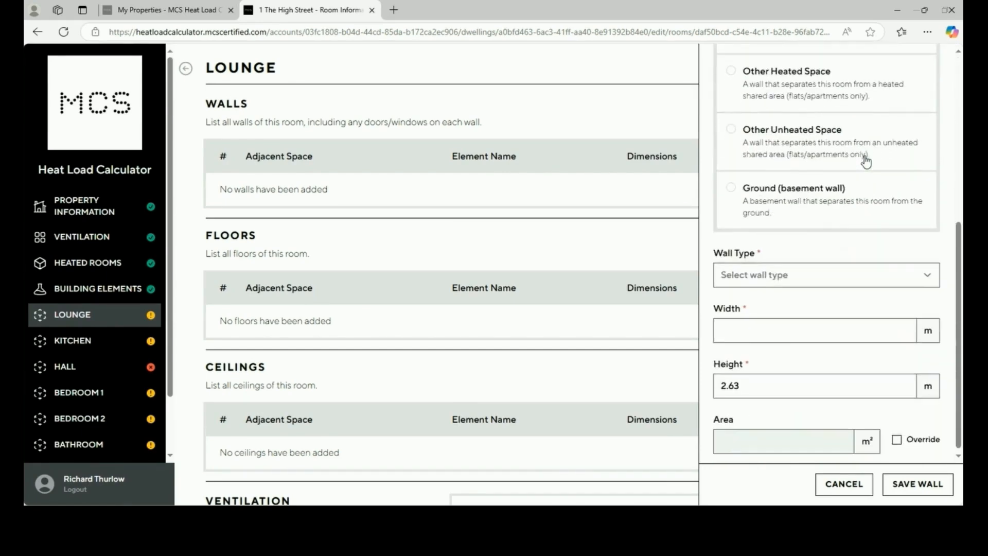
click(834, 276)
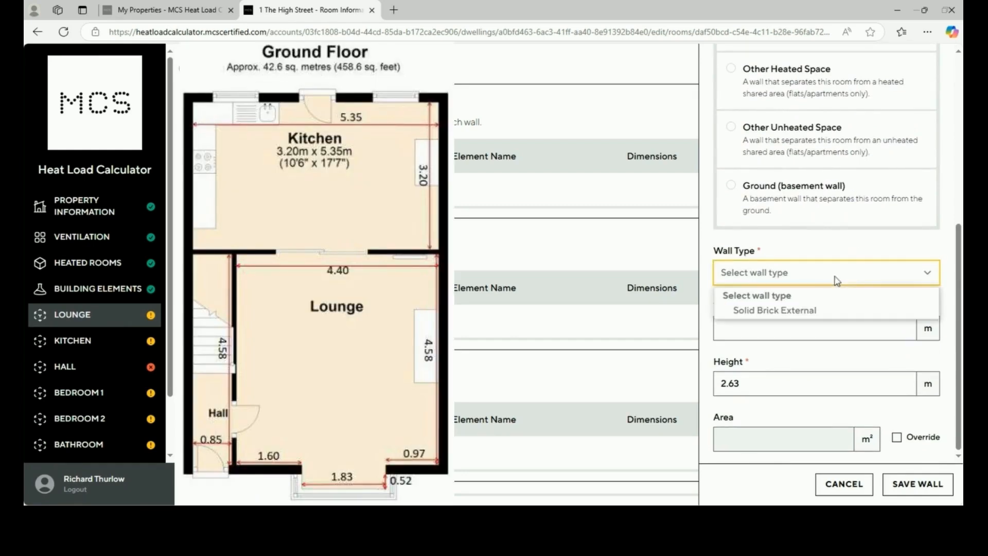
click(818, 309)
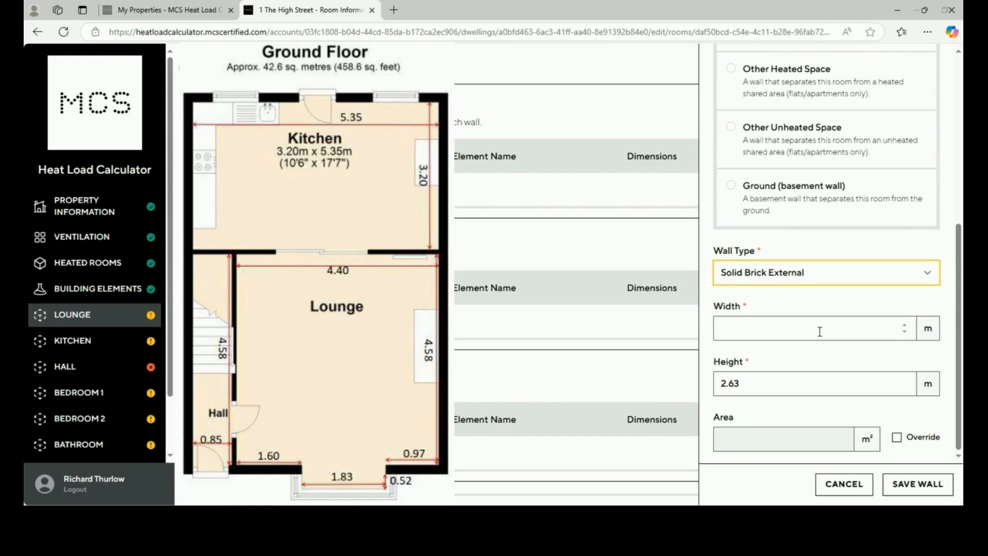
click(820, 332)
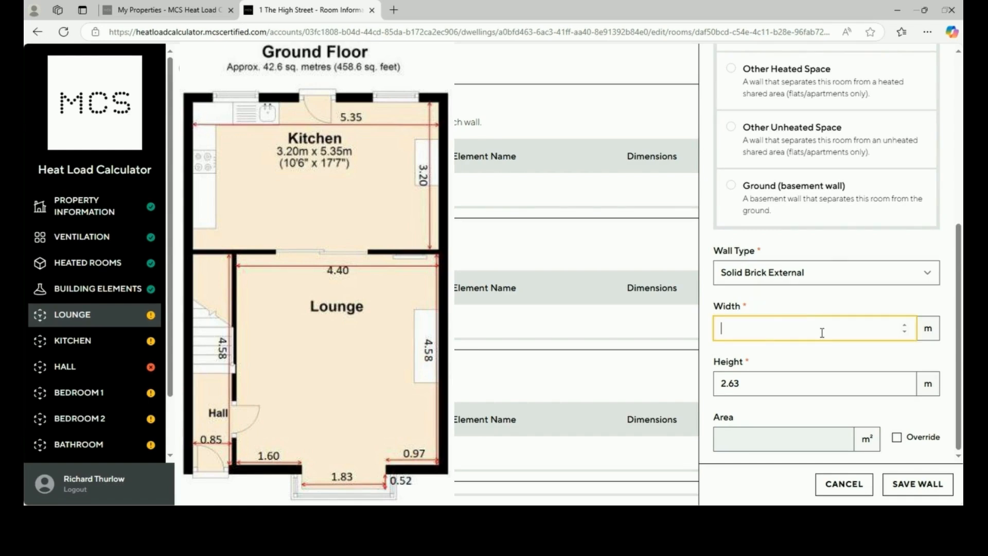
text(2.87)
Set the wall height to 2.50 m, keep the calculated 7.18 m² area, and save it
click(766, 380)
key(BackSpace)
key(BackSpace)
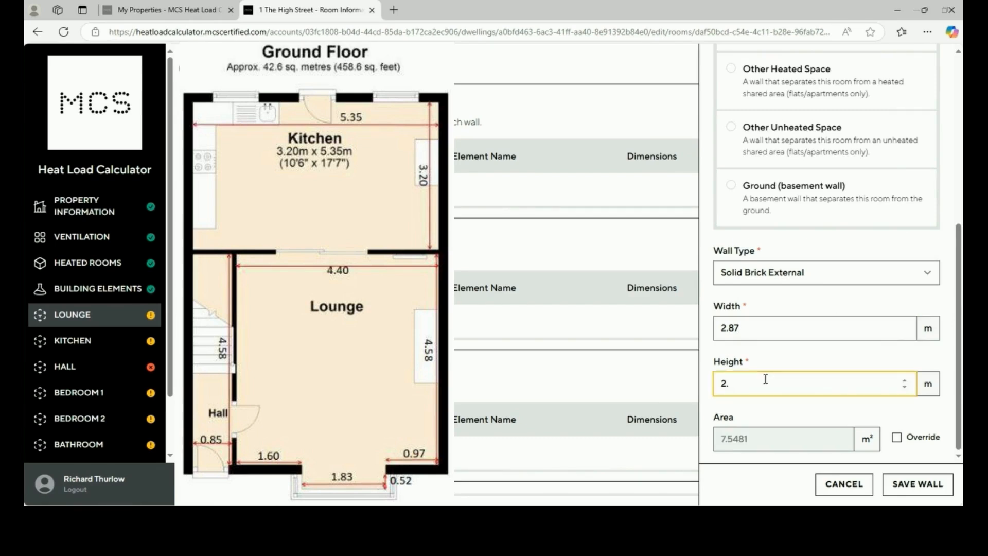
text(50)
click(806, 416)
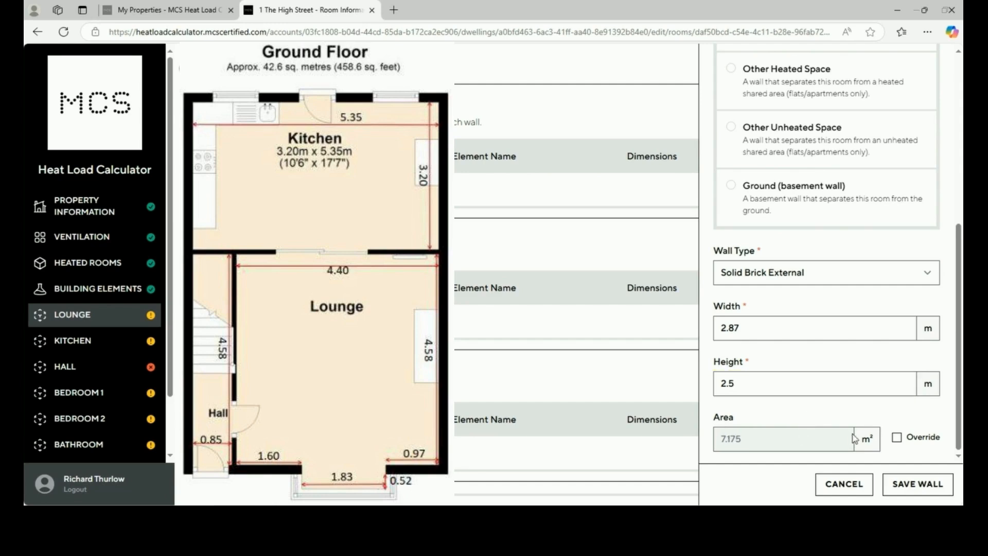
click(899, 437)
drag(755, 439, 680, 446)
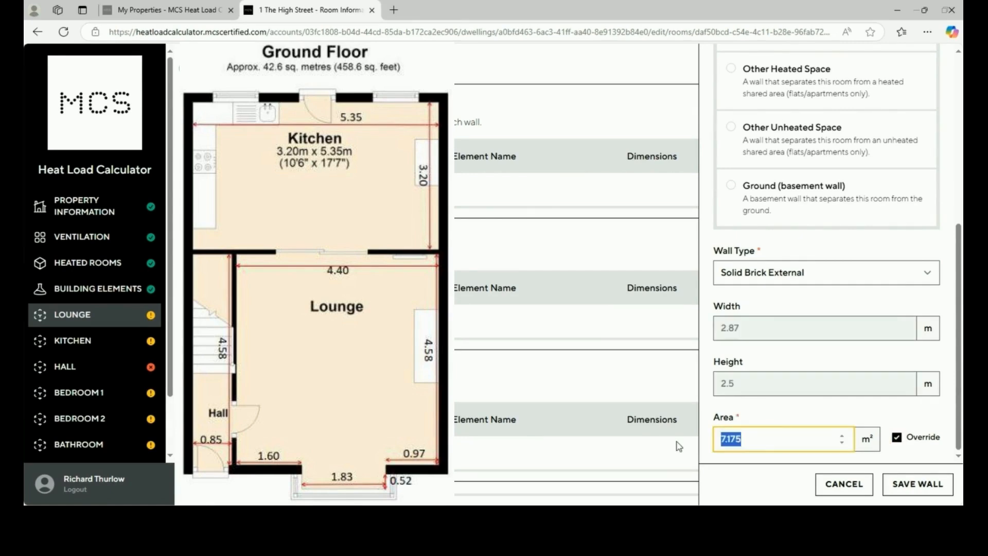
text(8)
click(834, 410)
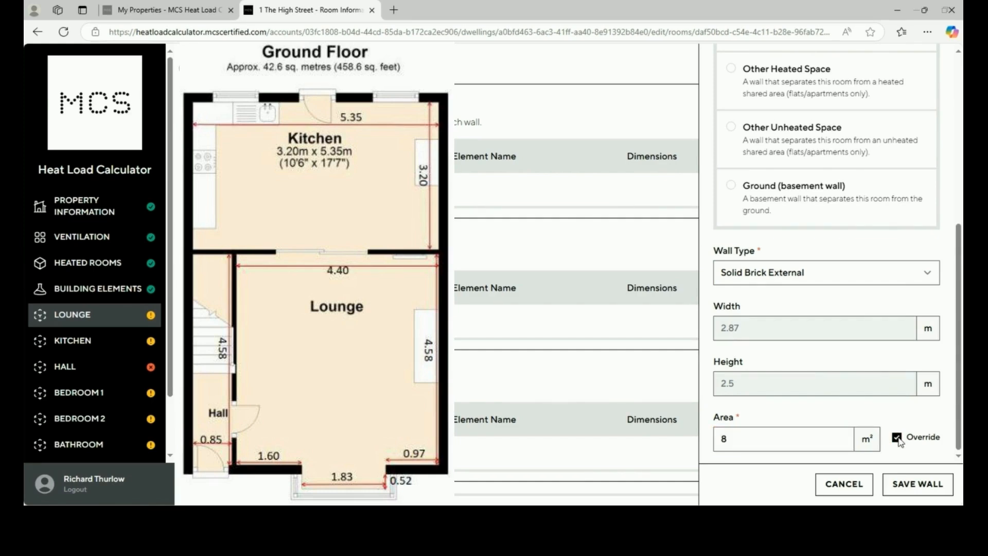
click(898, 439)
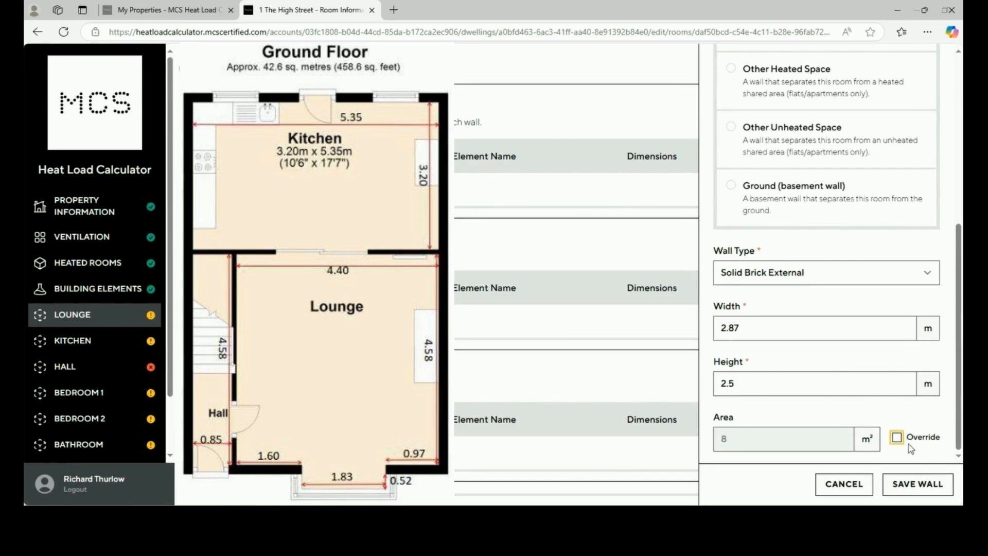
click(912, 484)
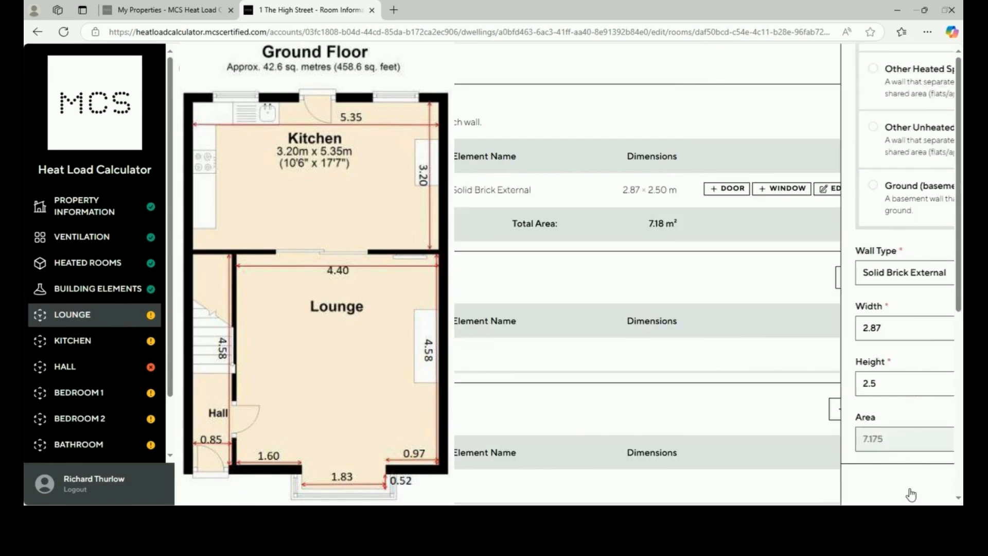
click(784, 189)
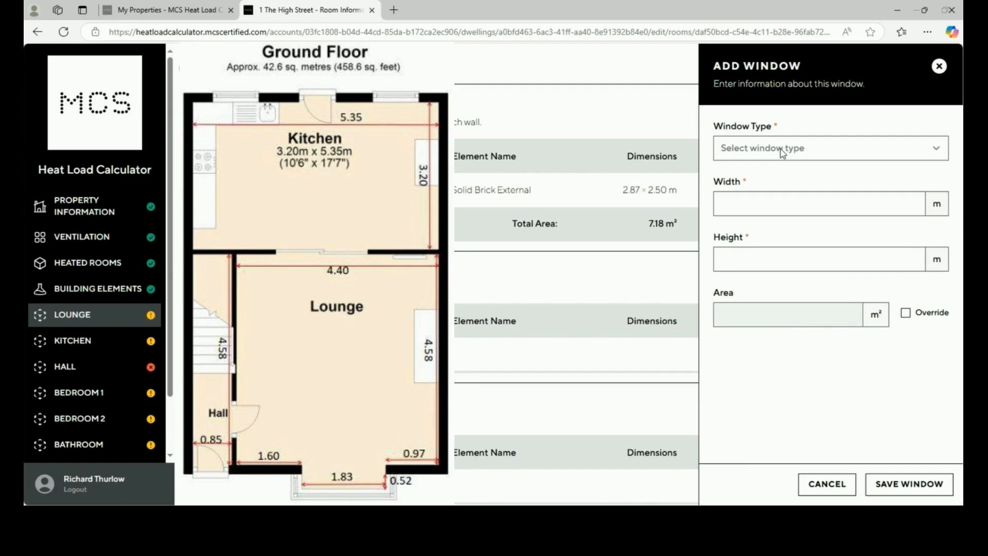
Add a 2.87 × 1.56 m External Window to the Lounge's exterior brick wall
click(782, 153)
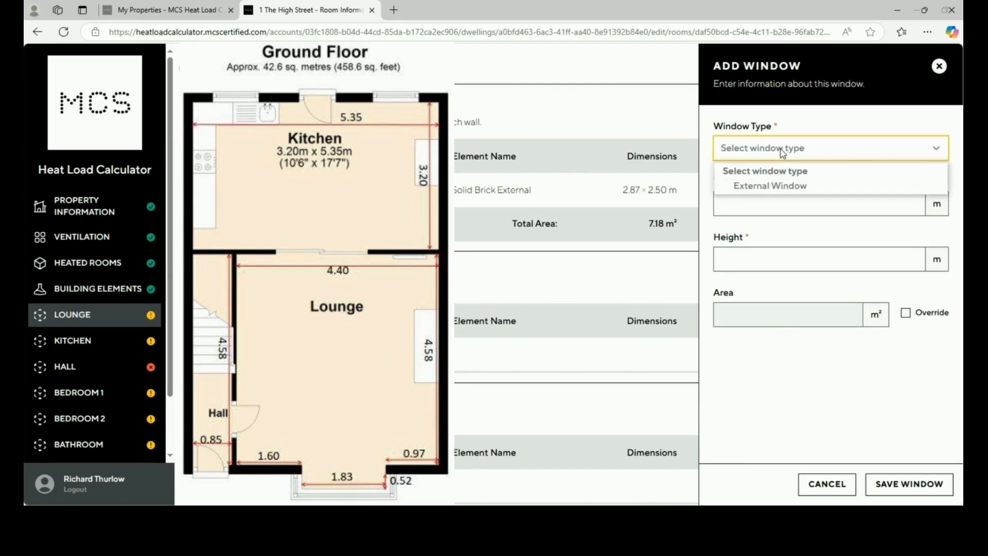
click(779, 189)
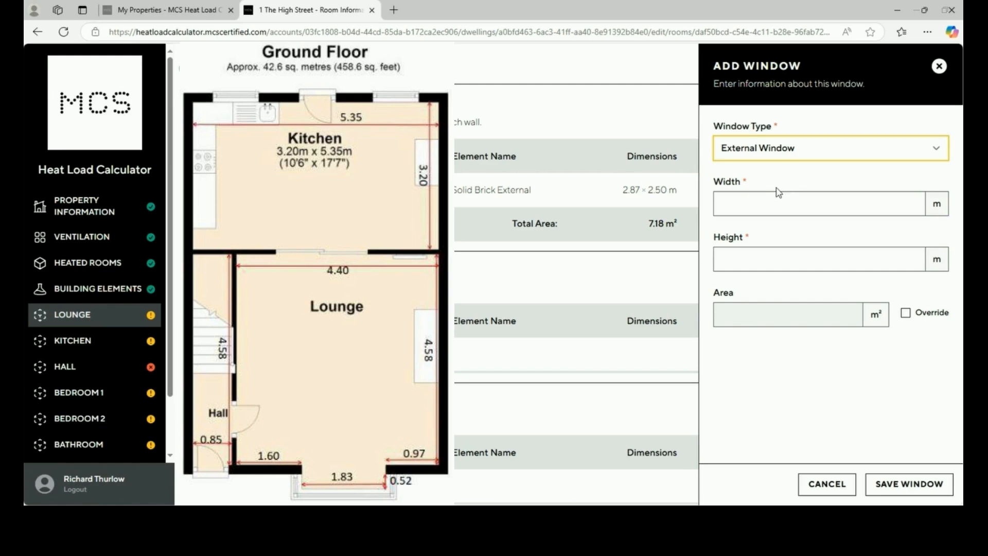
click(769, 206)
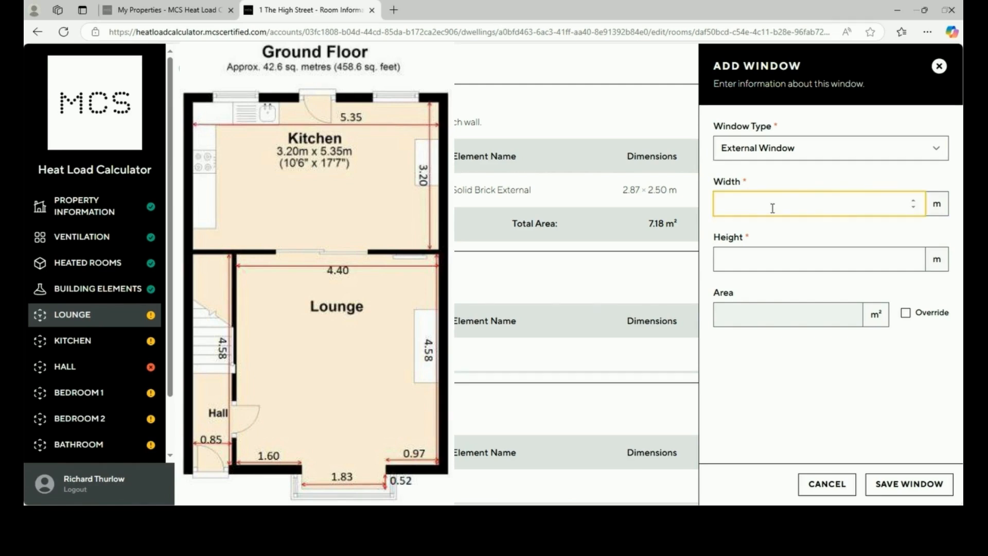
text(2.87)
click(780, 258)
text(1.56)
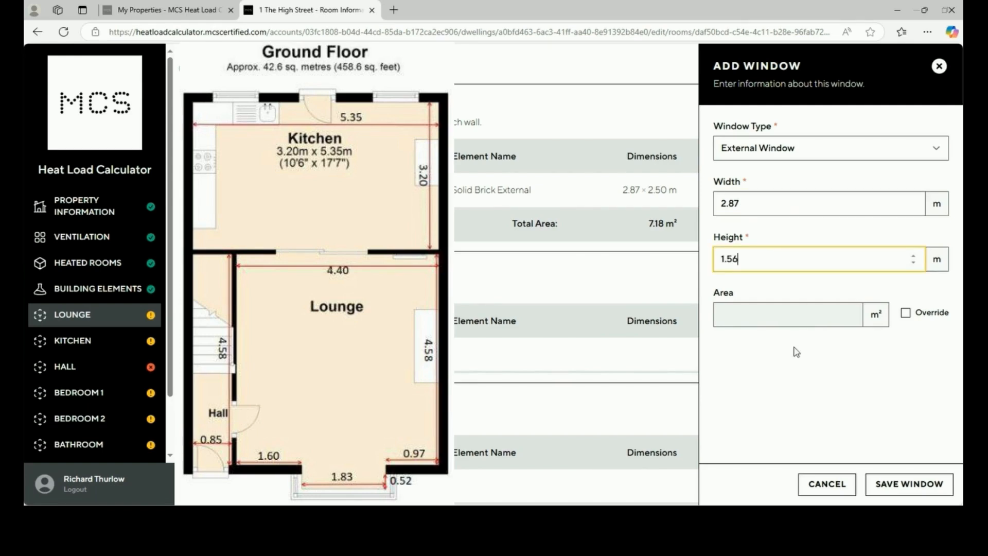
click(790, 375)
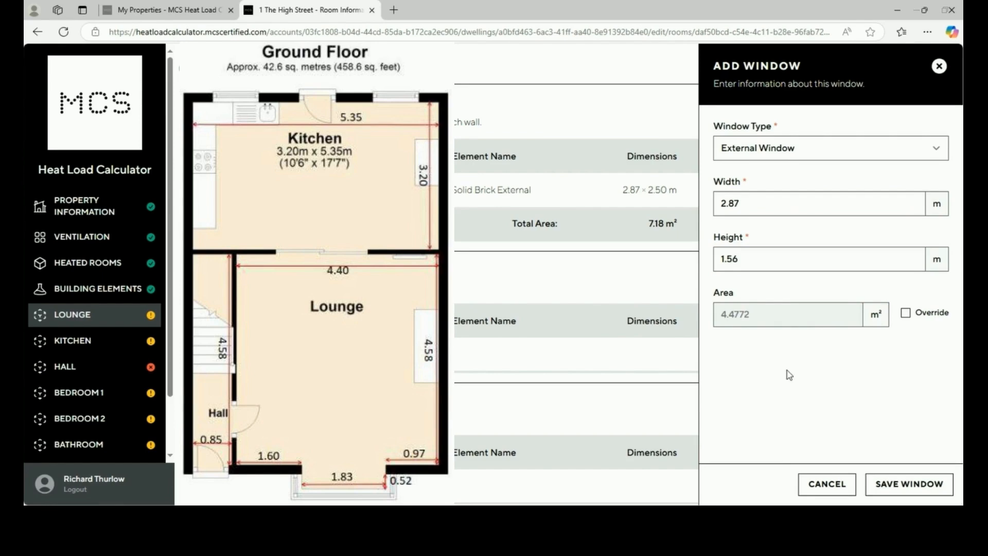
click(896, 489)
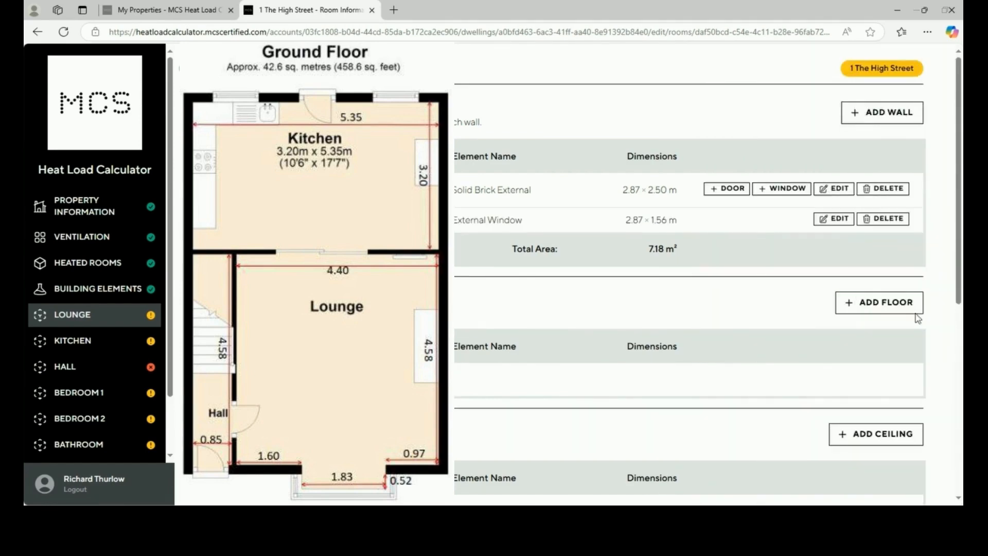
Start a second exterior Solid Brick External Lounge wall, 2.57 m wide
click(885, 114)
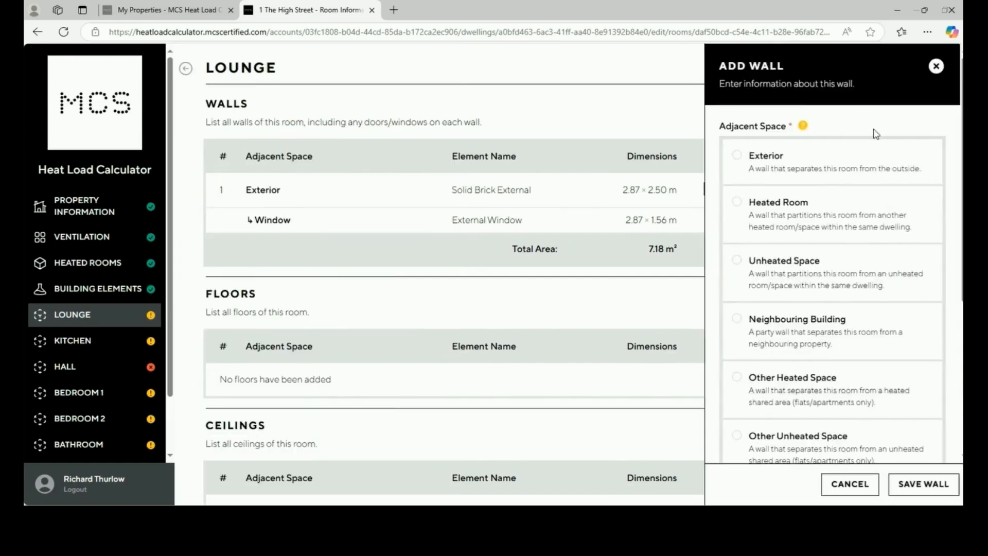
click(855, 176)
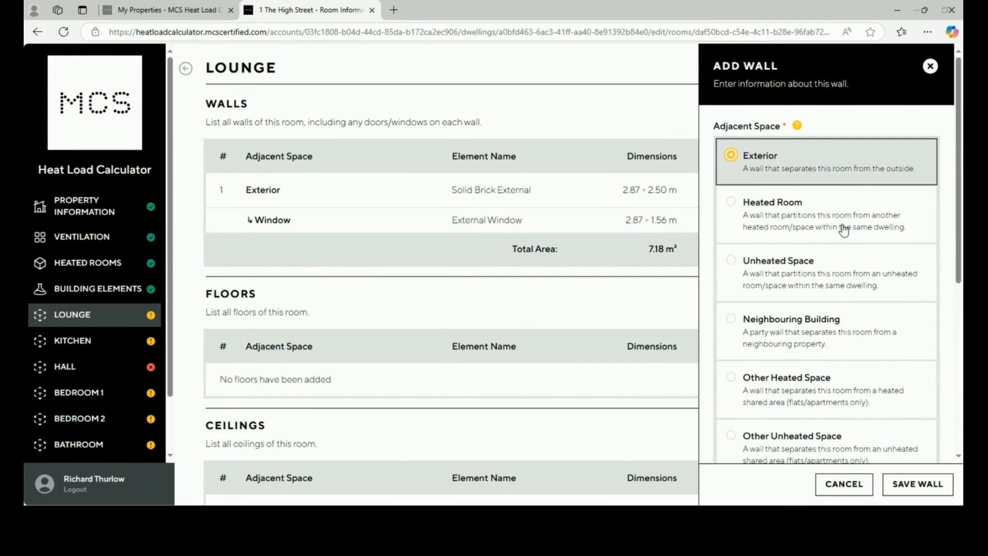
scroll(845, 230, down, 3)
scroll(844, 231, down, 3)
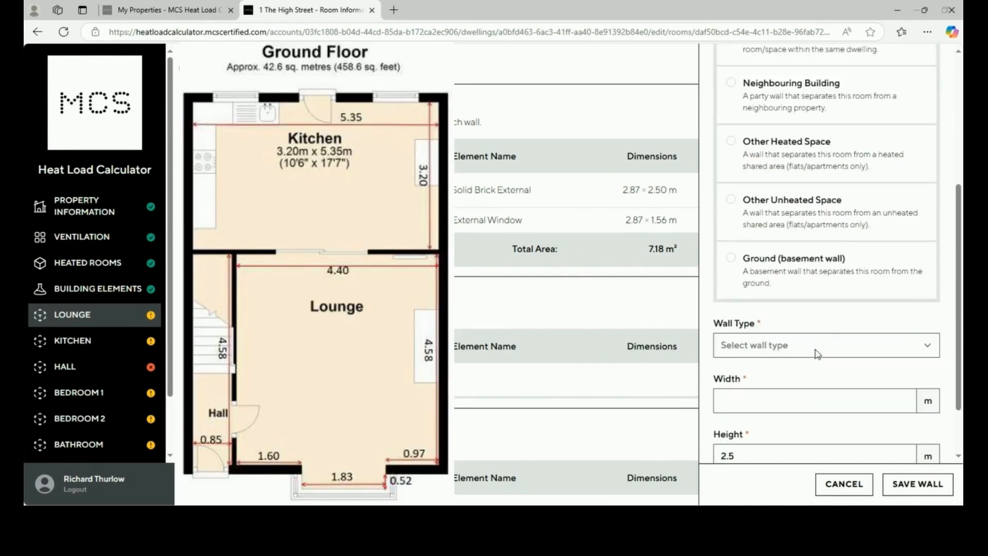
click(818, 353)
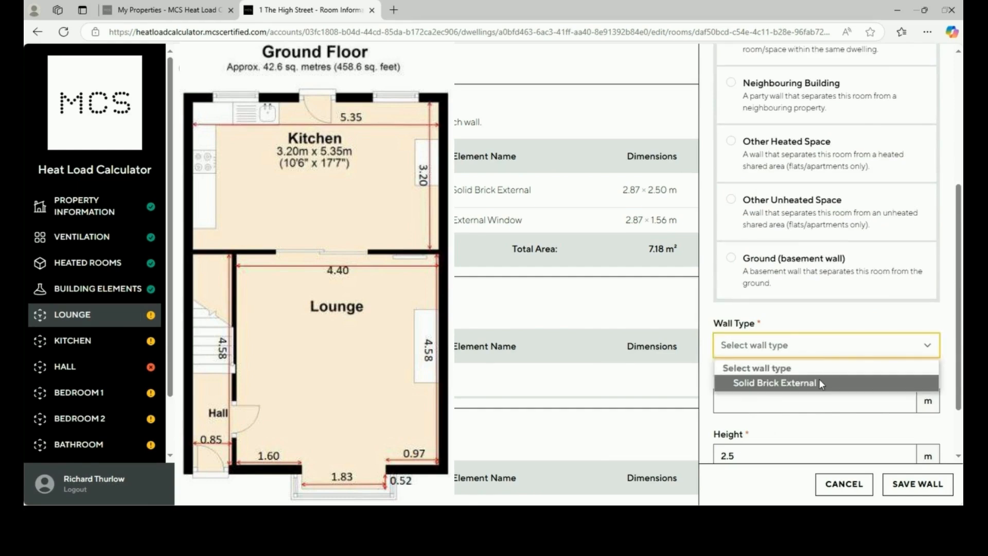
click(822, 383)
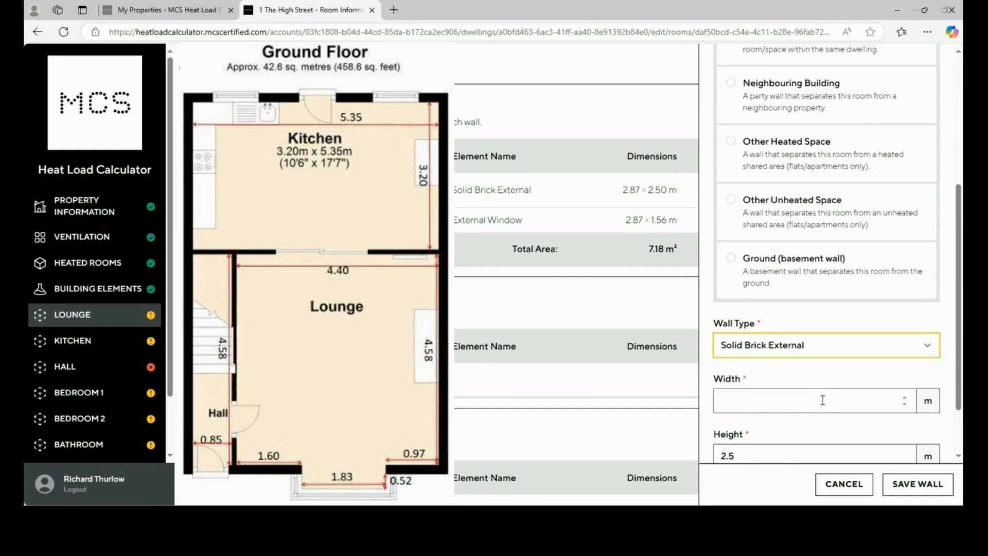
click(823, 398)
text(2.57)
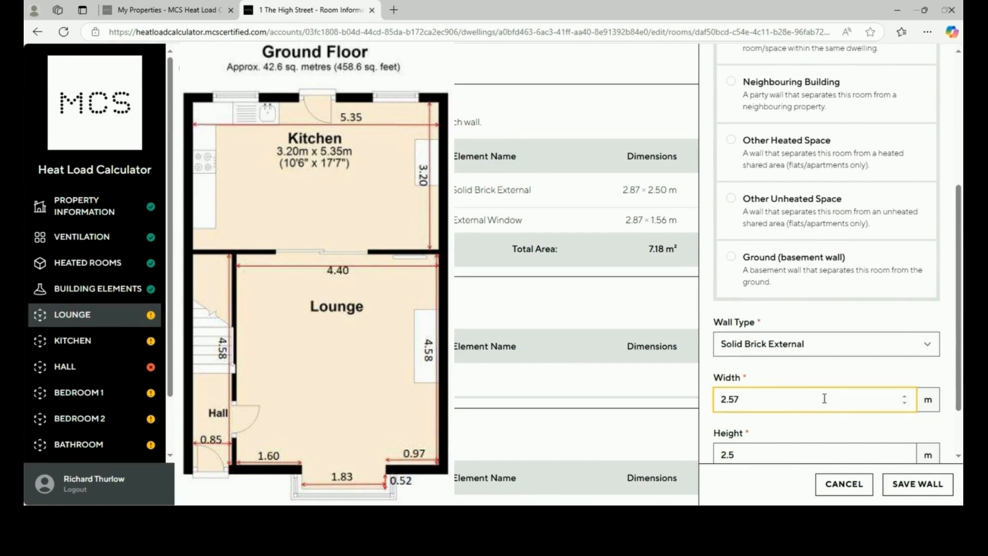
Set its height to 2.63 m and save it, bringing walls to 13.93 m²
scroll(824, 399, down, 2)
click(798, 389)
key(BackSpace)
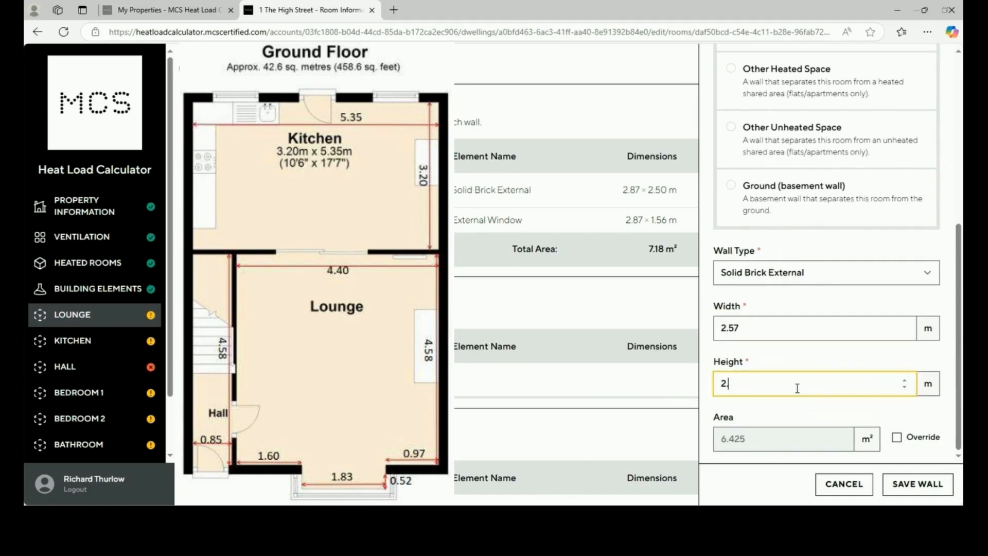
text(63)
click(777, 420)
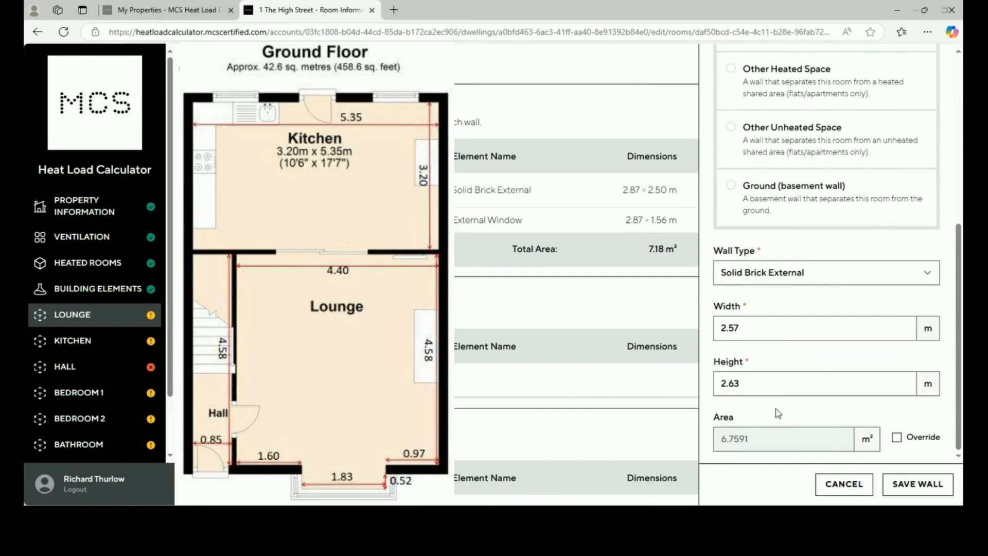
click(929, 496)
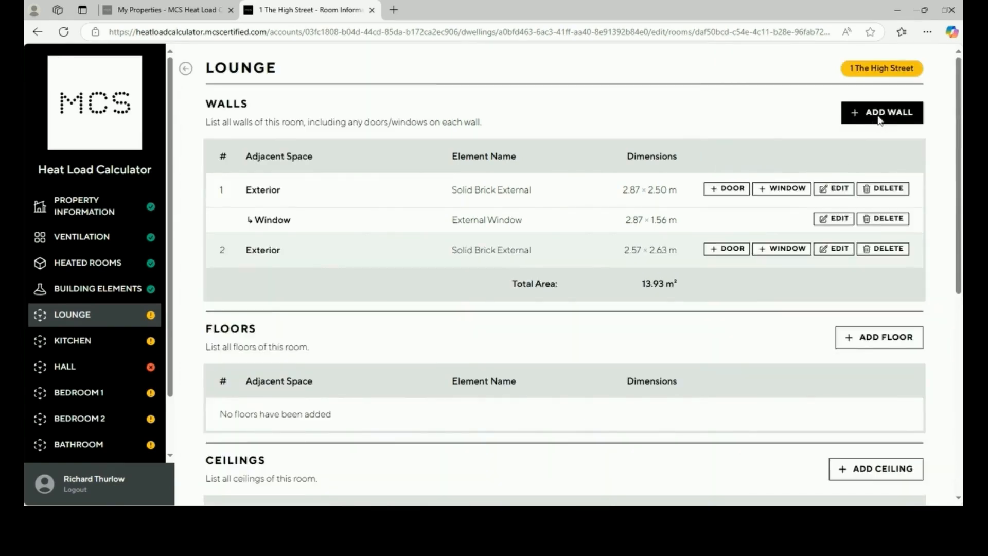
click(880, 120)
Add a 4.40 × 2.63 m Solid Brick Internal wall adjoining the heated Kitchen
click(836, 213)
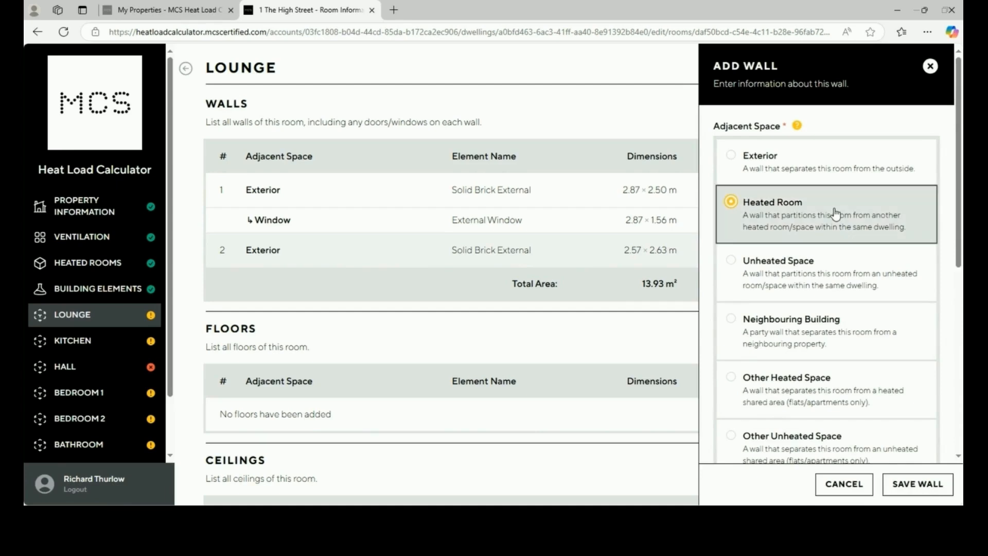
scroll(838, 315, down, 4)
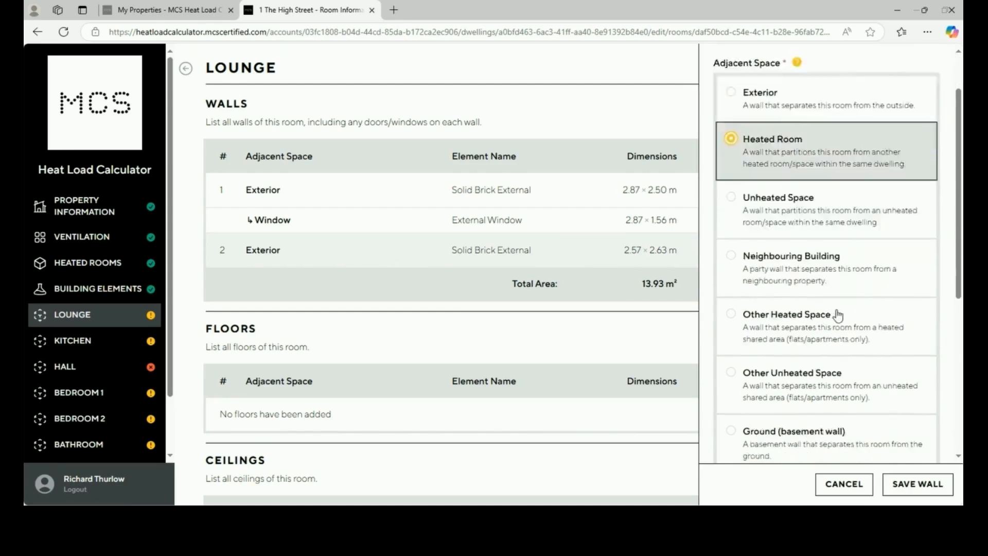
scroll(837, 315, down, 3)
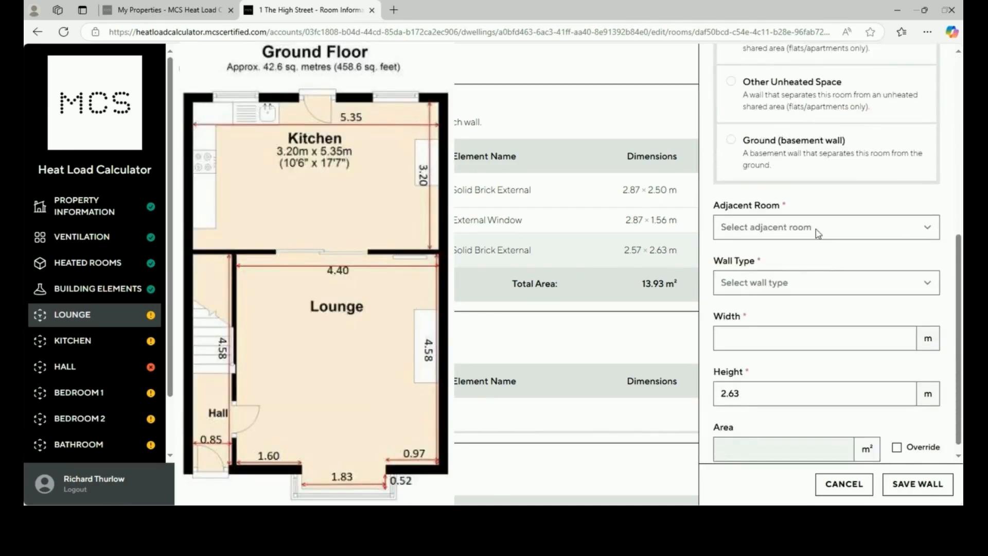
click(817, 230)
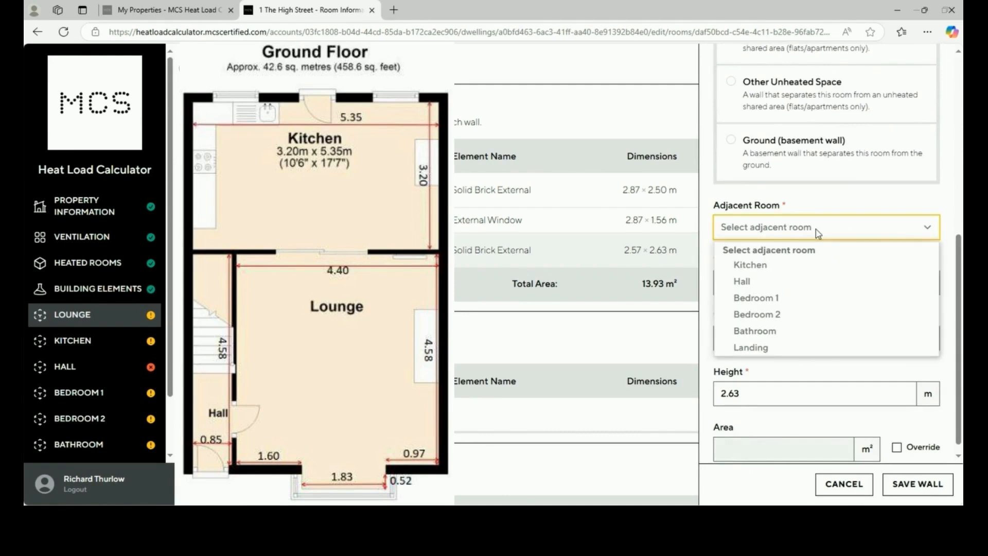
click(817, 266)
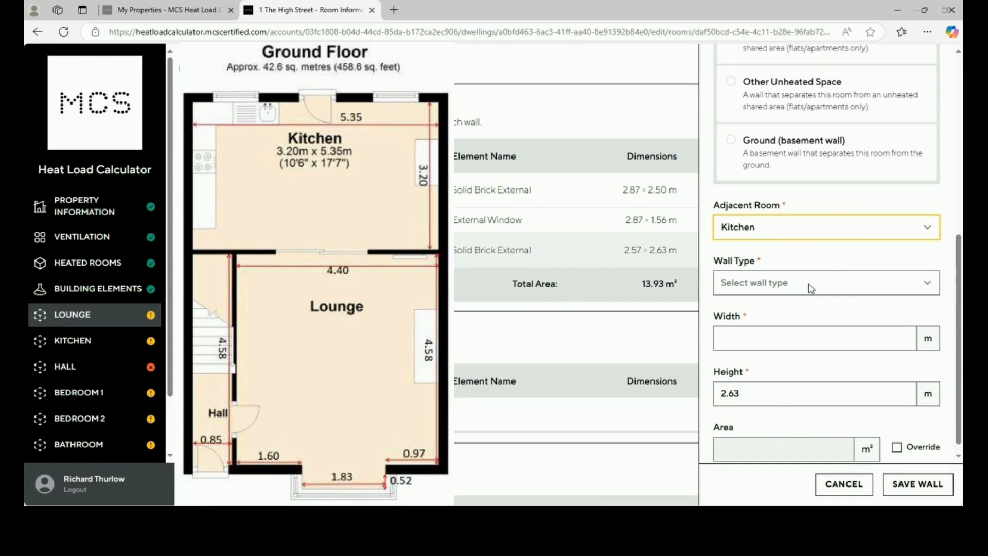
click(812, 288)
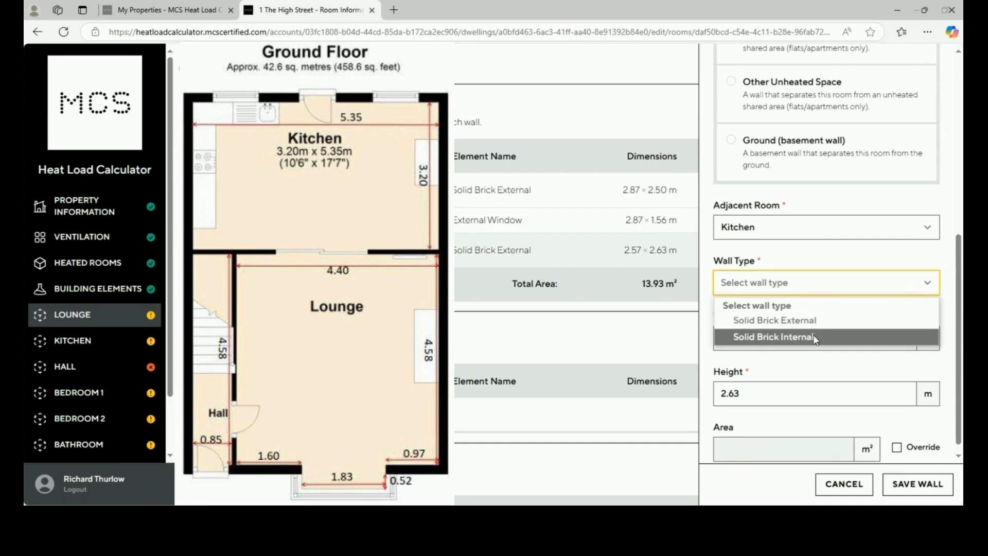
click(813, 335)
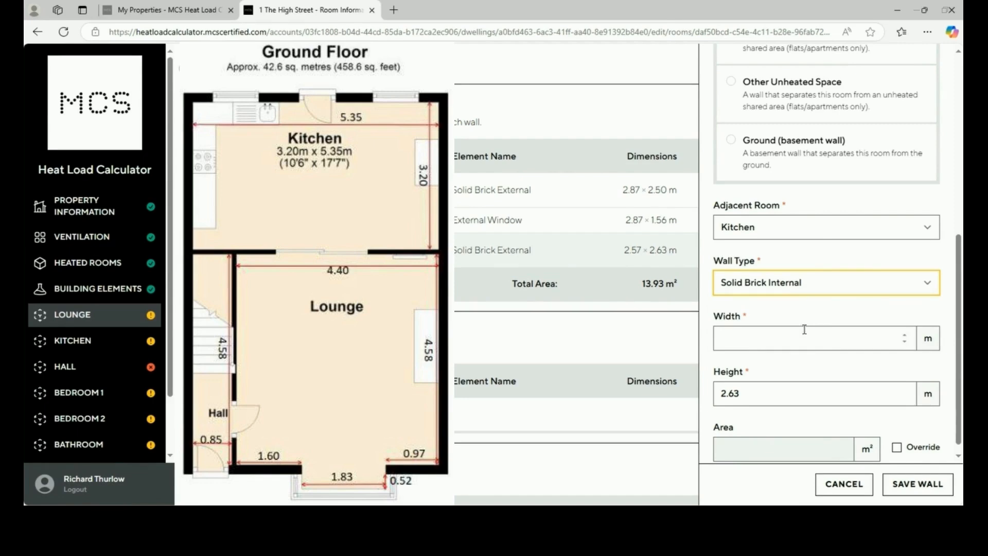
click(816, 335)
text(4.40)
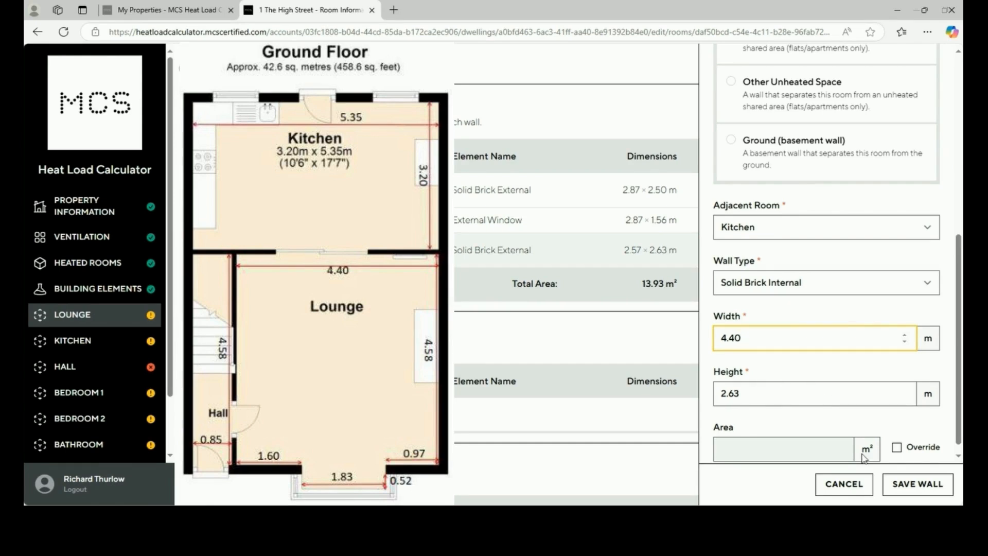
click(904, 487)
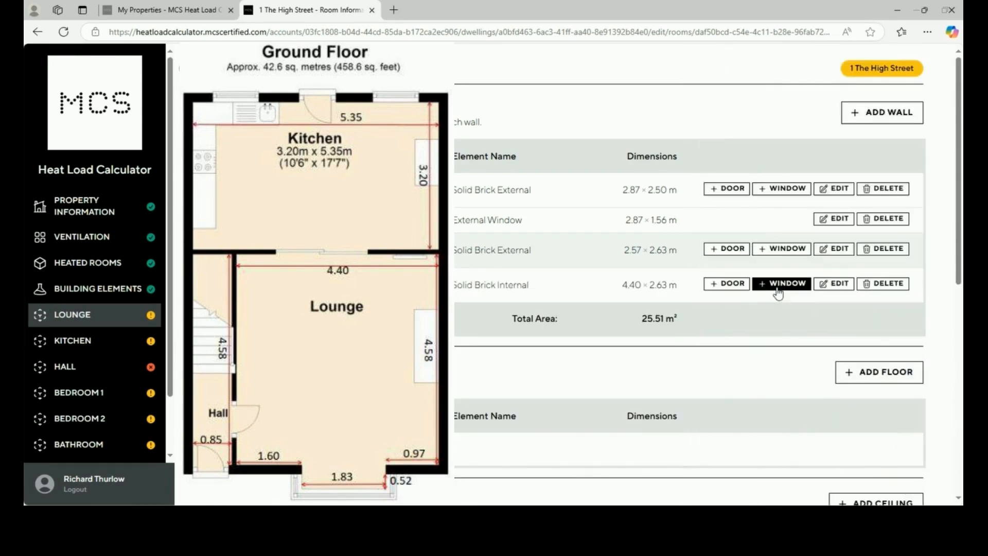
Put a 1.83 × 1.70 m Internal Window on the Lounge's Kitchen wall
click(778, 288)
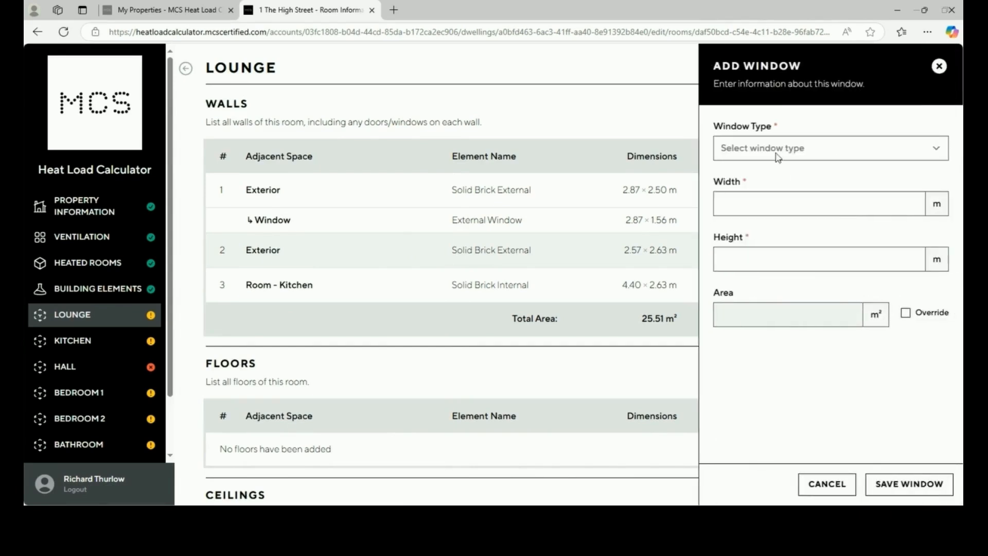
click(778, 157)
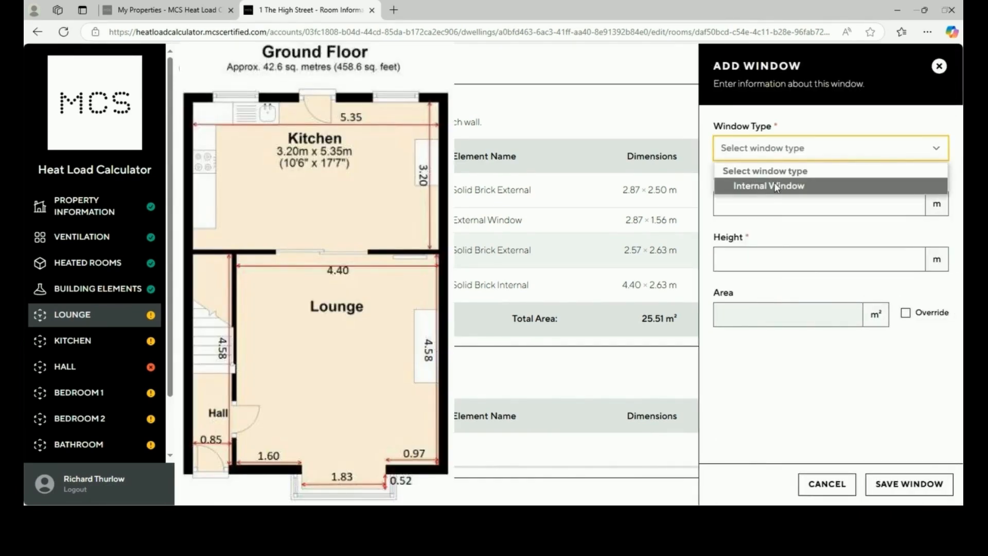
click(775, 185)
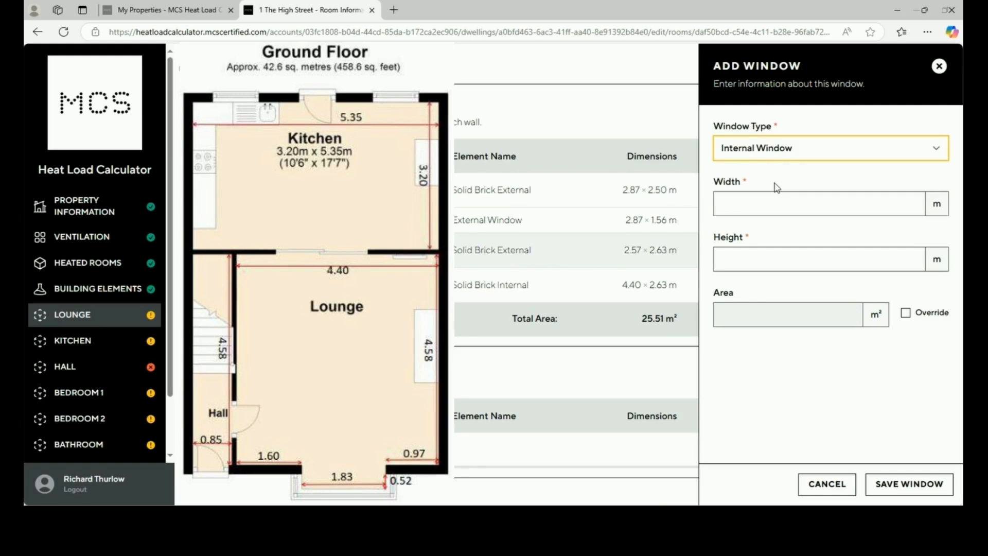
click(760, 207)
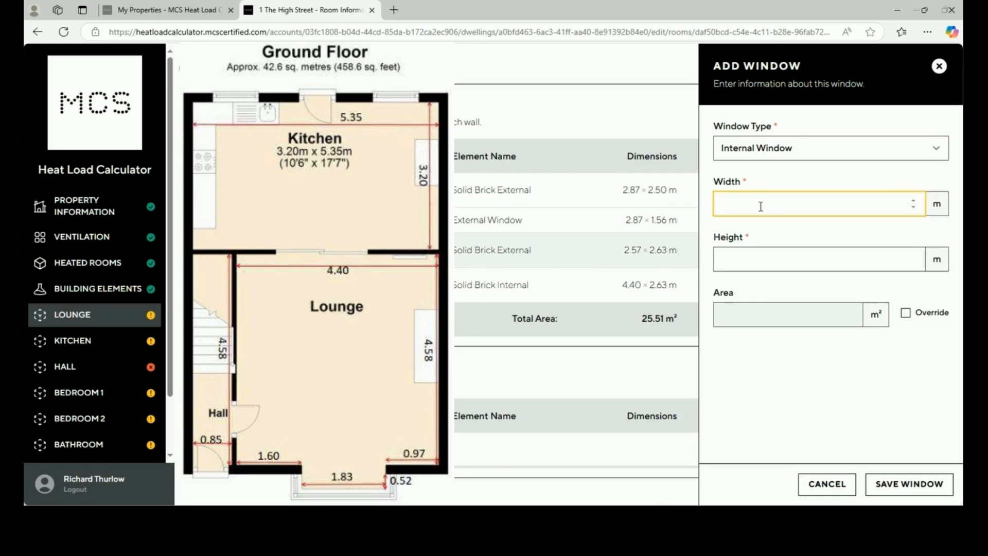
text(1.83)
click(733, 269)
text(1.)
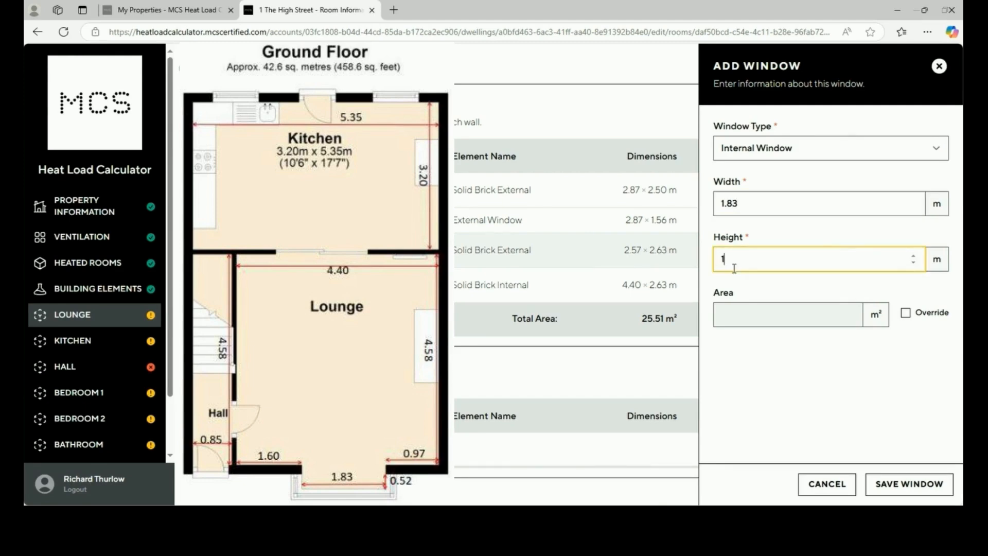
text(70)
click(901, 487)
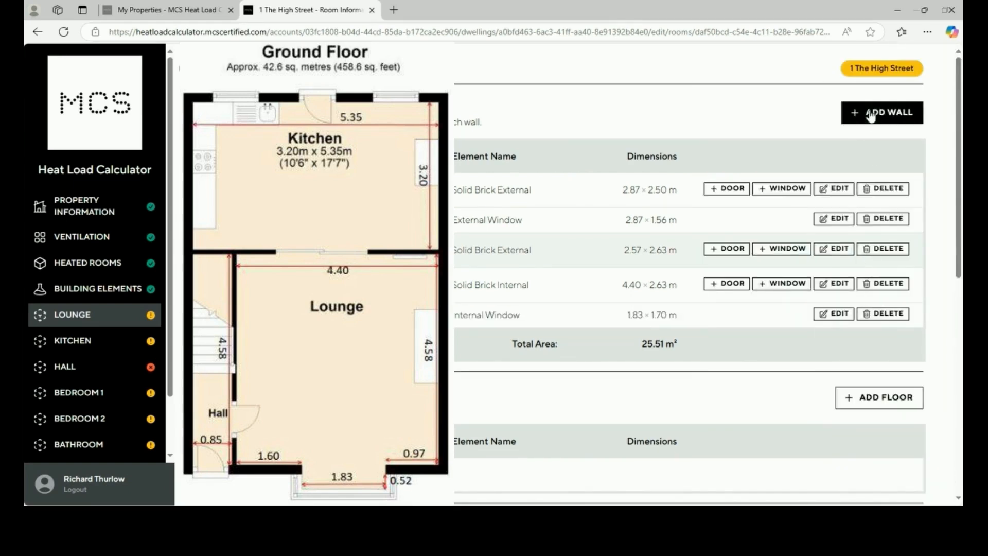
Add a fourth wall: Solid Brick Internal, 4.58 × 2.63 m, adjoining the heated Hall
click(872, 111)
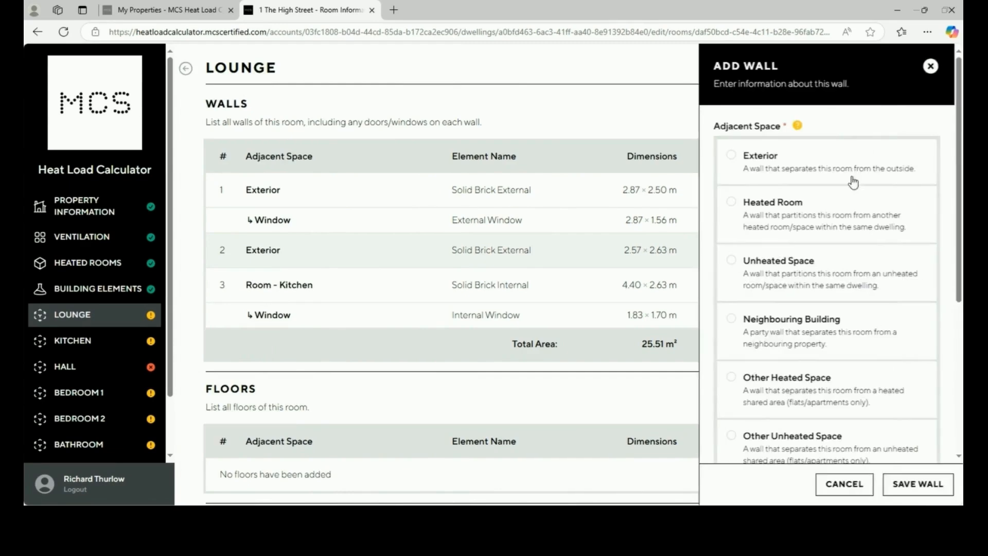
click(844, 215)
scroll(837, 303, down, 1)
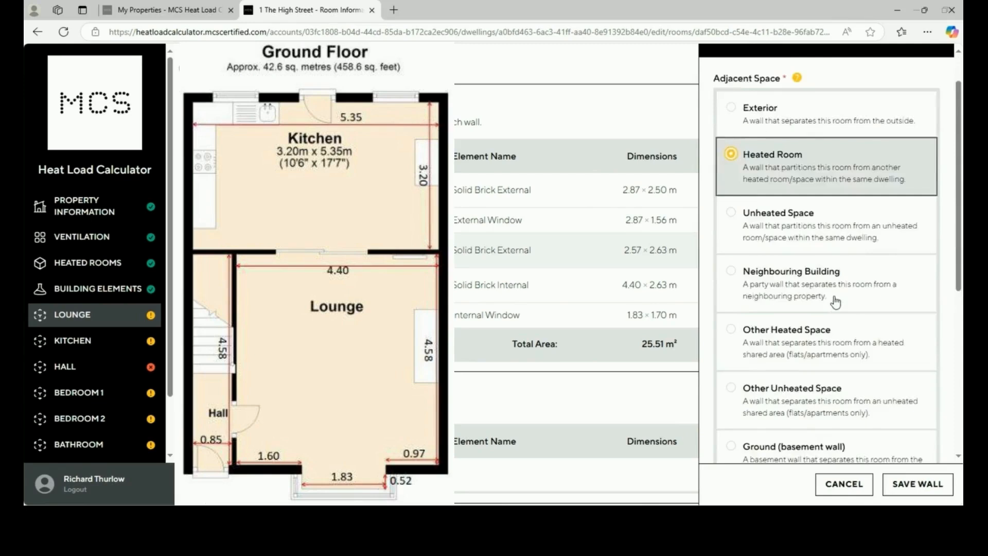
scroll(837, 303, down, 5)
click(835, 294)
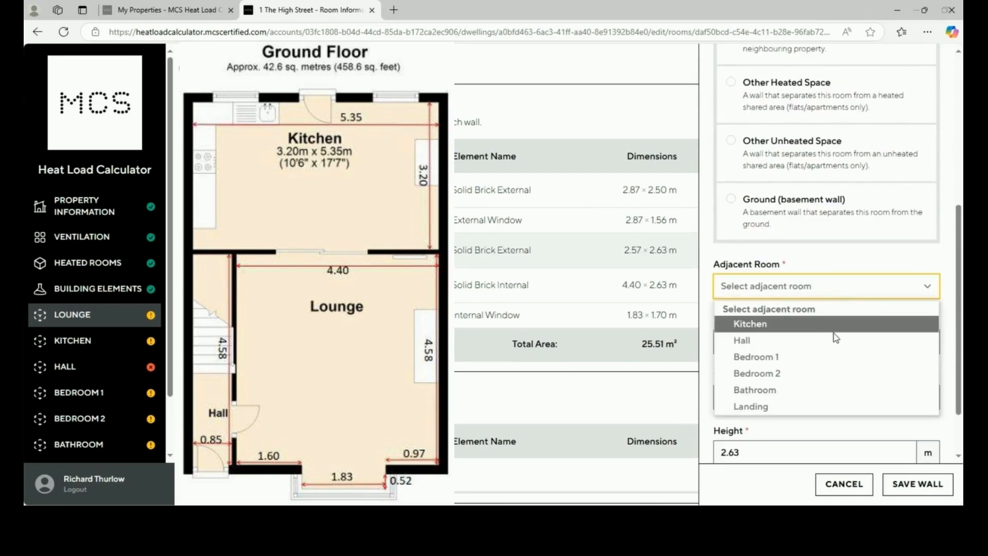
click(823, 344)
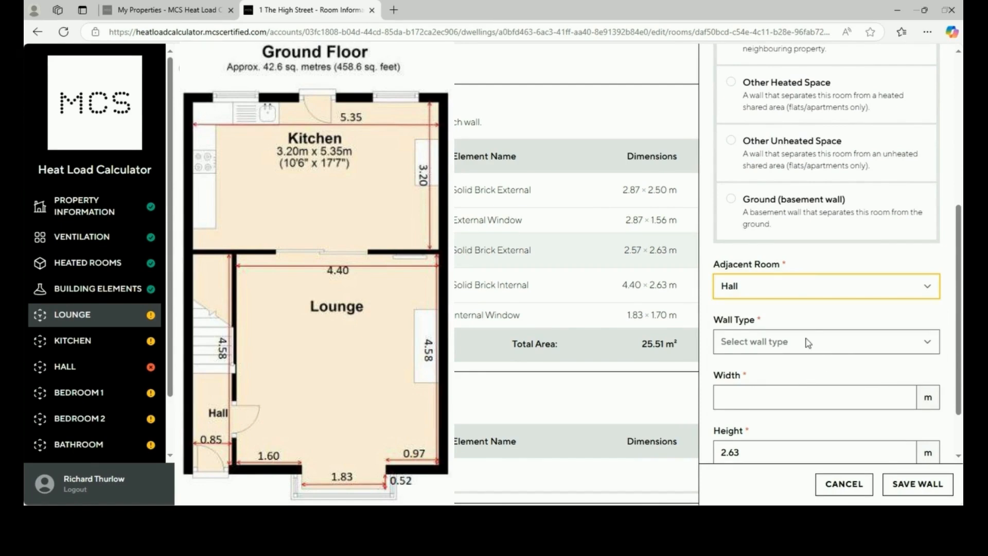
click(808, 342)
click(804, 396)
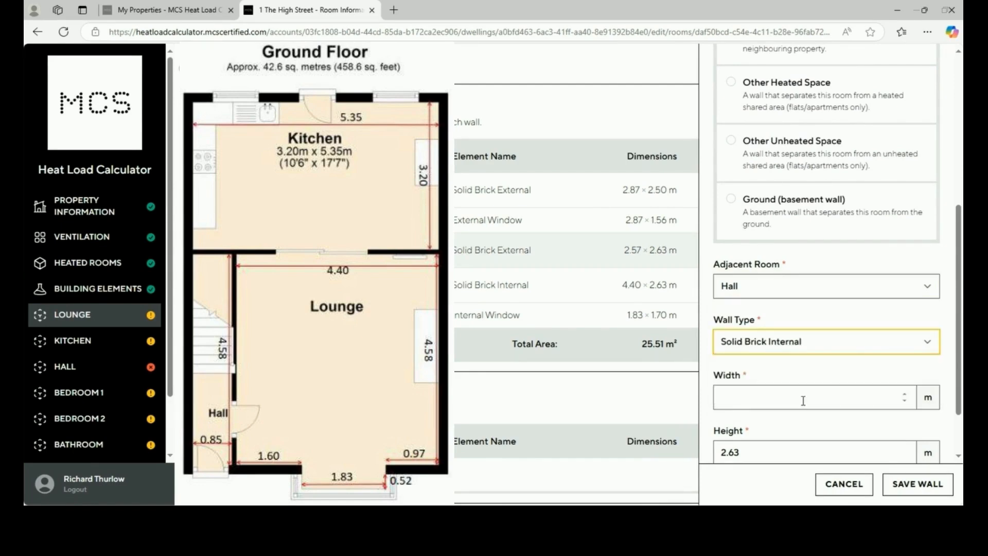
click(803, 400)
text(4.58)
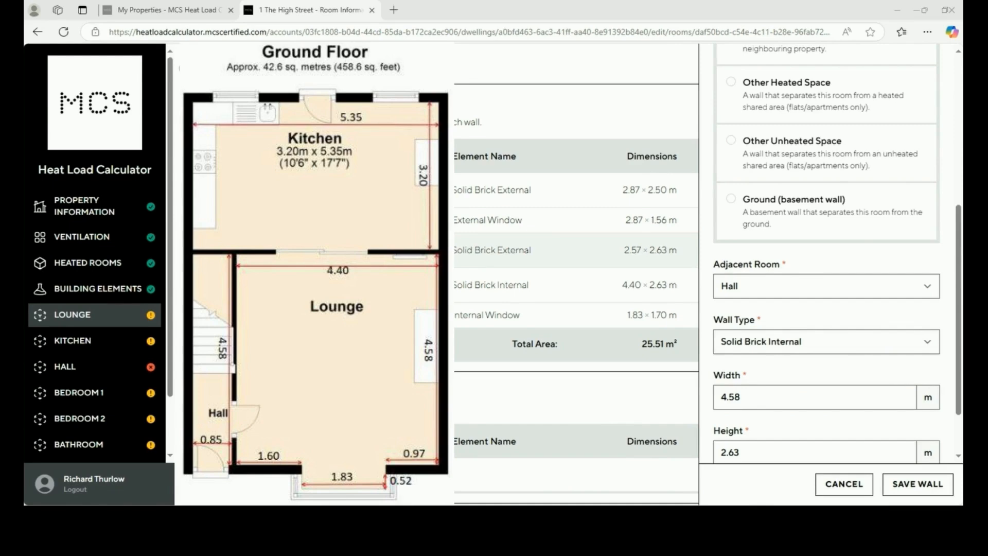
scroll(845, 425, down, 1)
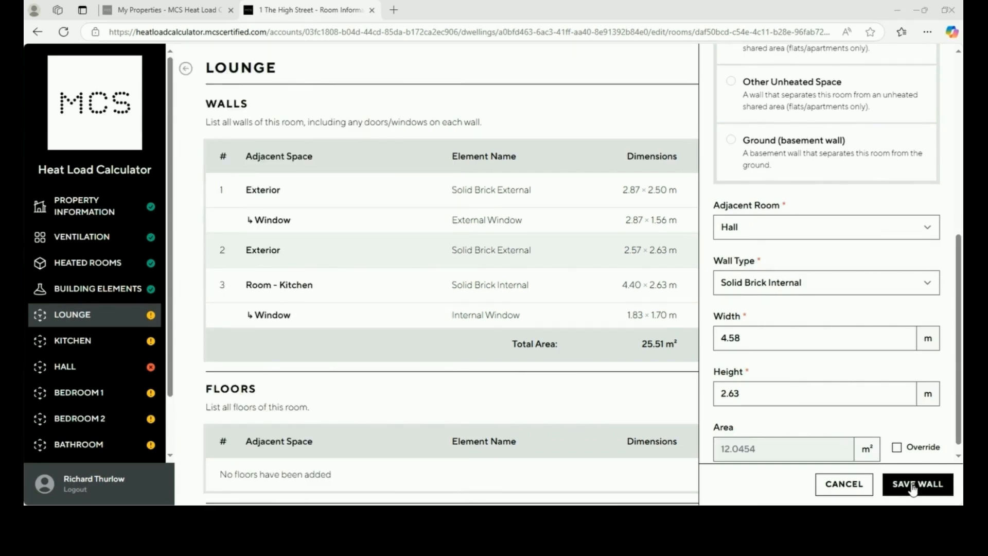
click(913, 488)
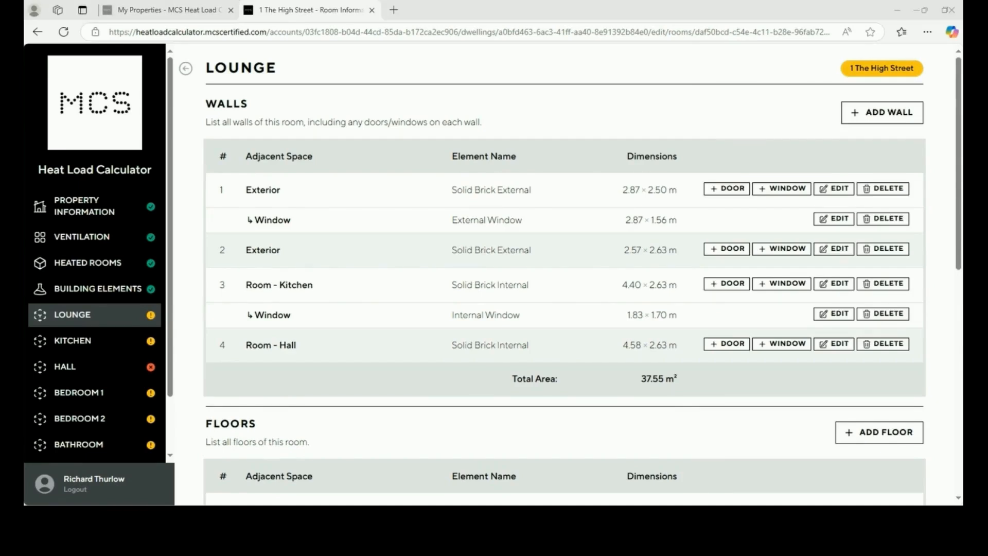
Add a 0.76 × 1.98 m Internal Door to the Lounge's Hall wall
click(719, 344)
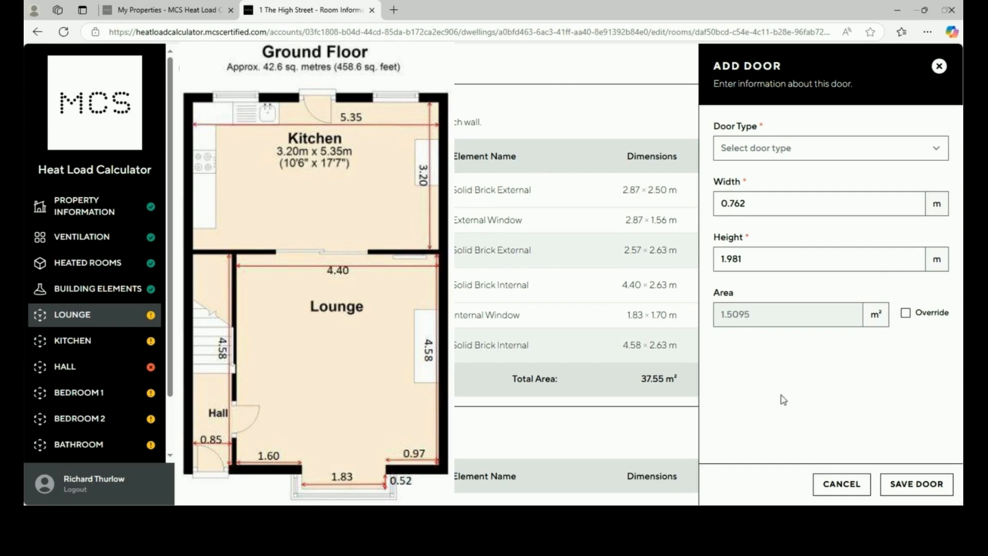
click(914, 491)
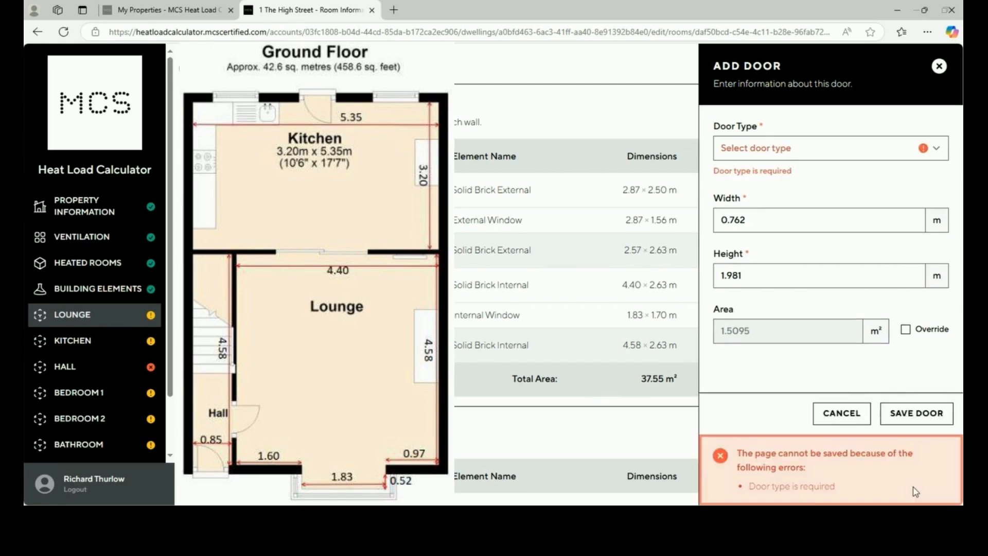
click(752, 148)
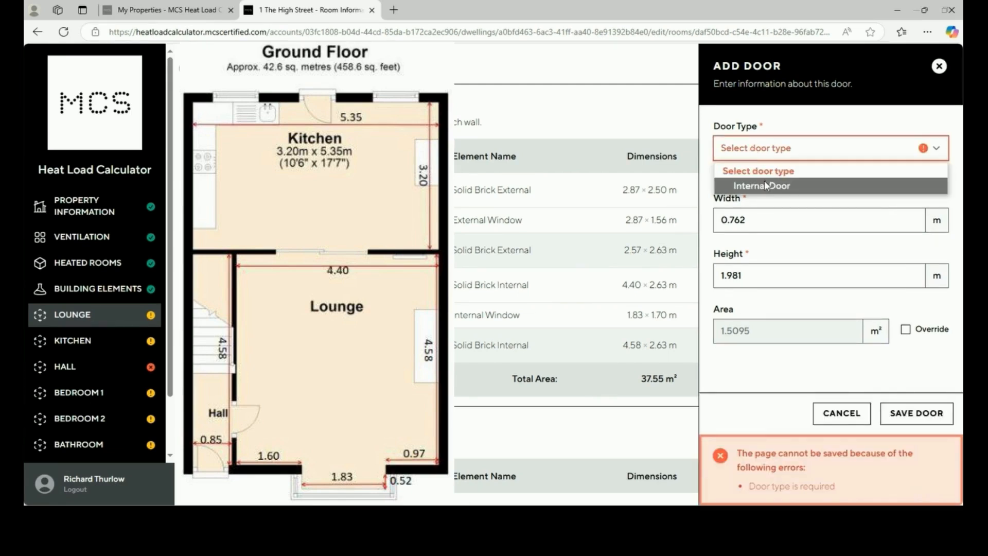
click(757, 185)
click(913, 485)
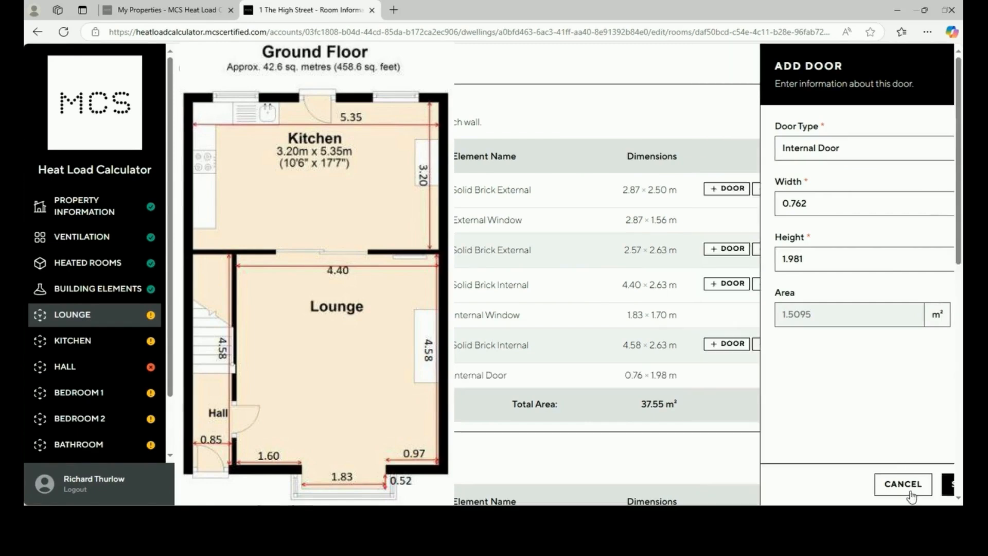
Add a 4.58 × 2.63 m Party Wall to a neighbouring building, bringing walls to 49.60 m²
click(884, 114)
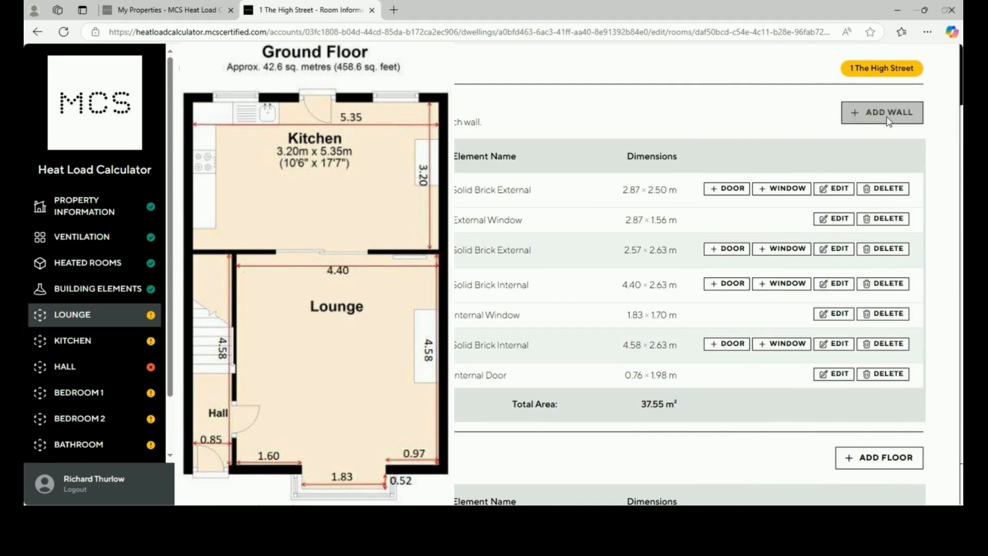
click(850, 353)
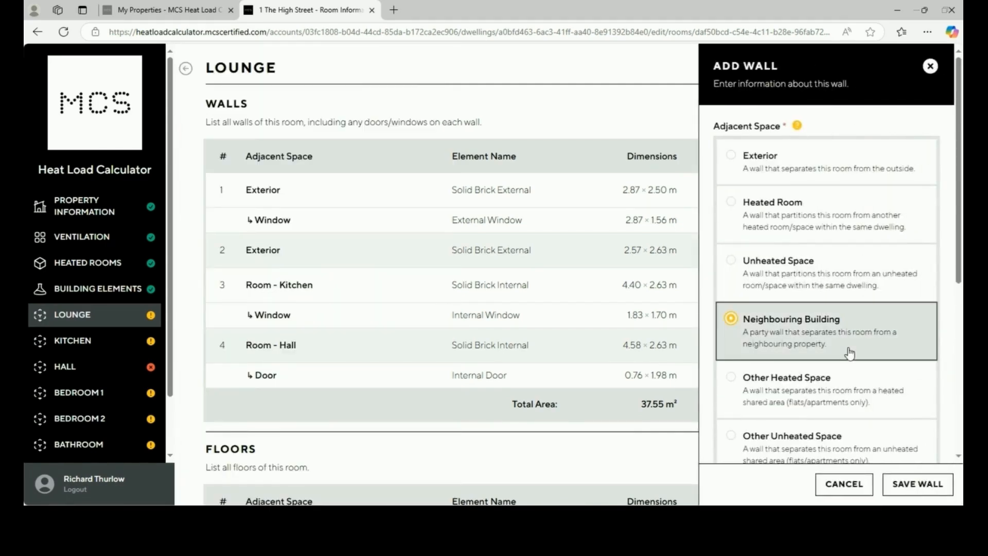
scroll(851, 356, down, 5)
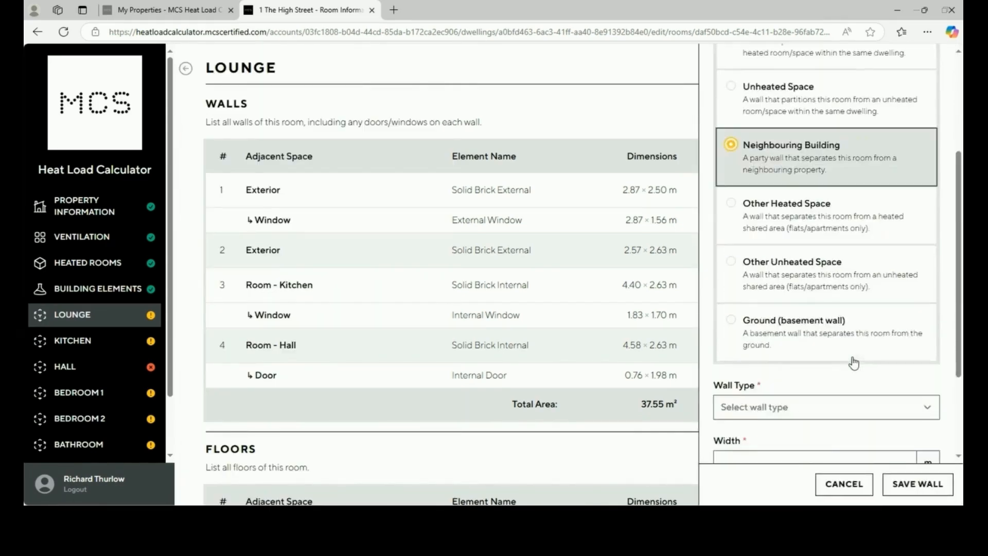
click(807, 282)
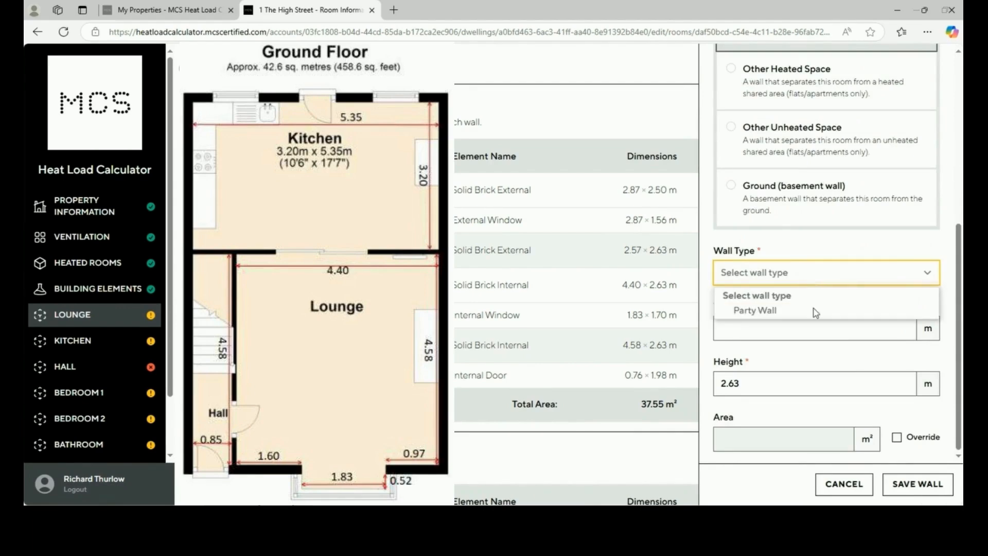
click(814, 311)
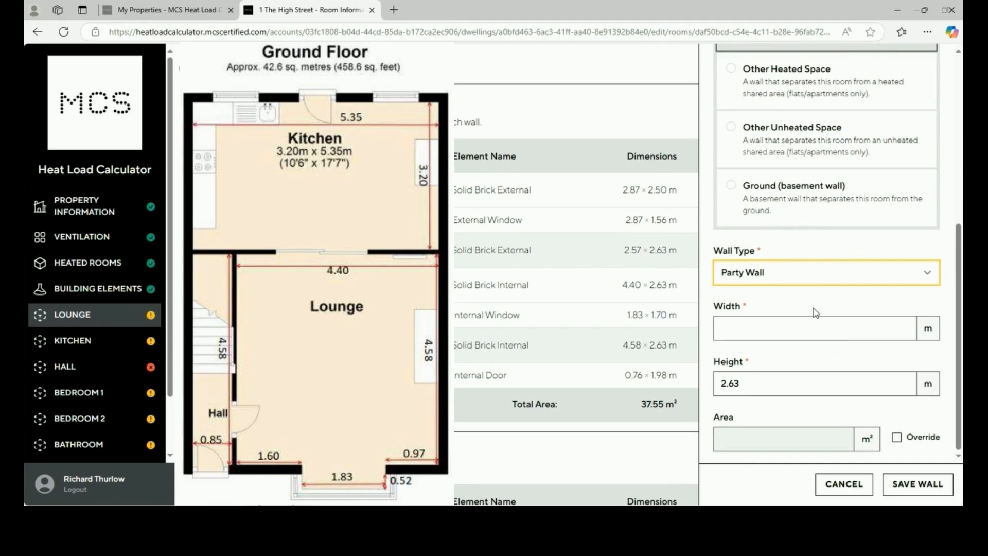
click(814, 330)
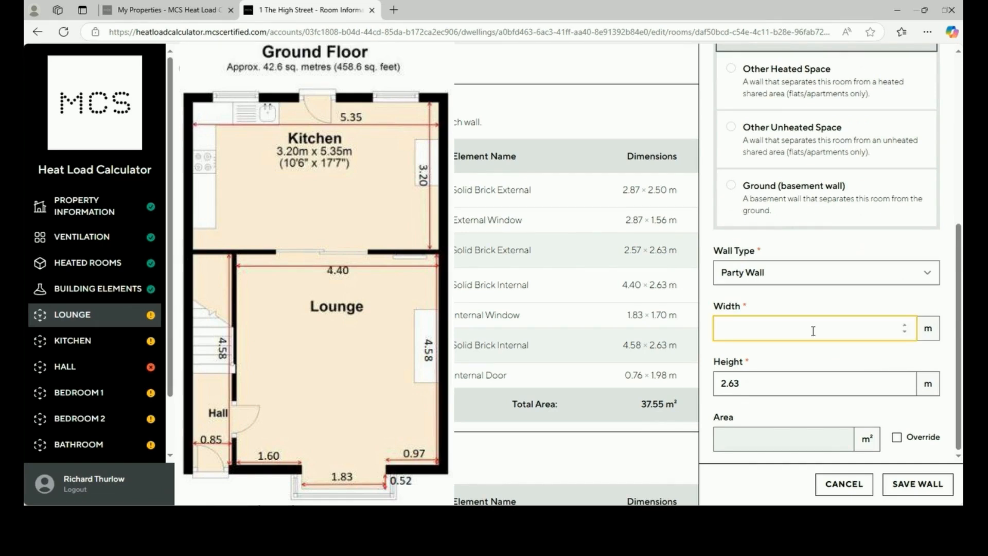
text(4.58)
click(924, 484)
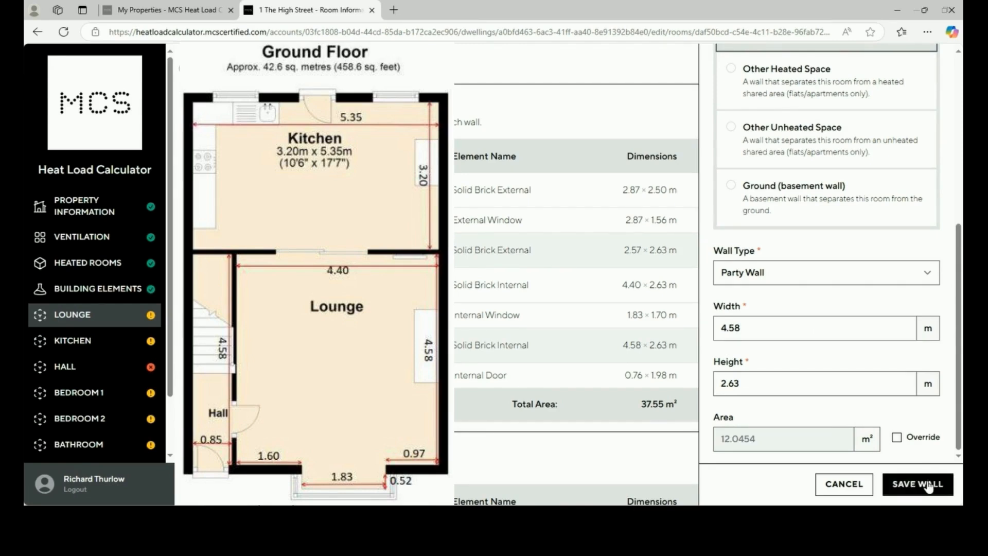
click(926, 485)
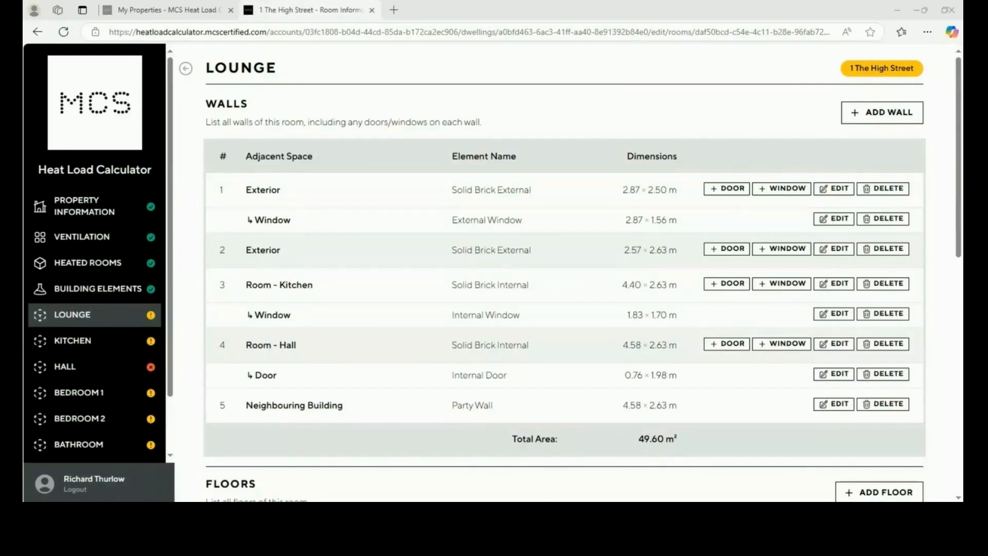
scroll(781, 310, down, 1)
scroll(781, 309, down, 6)
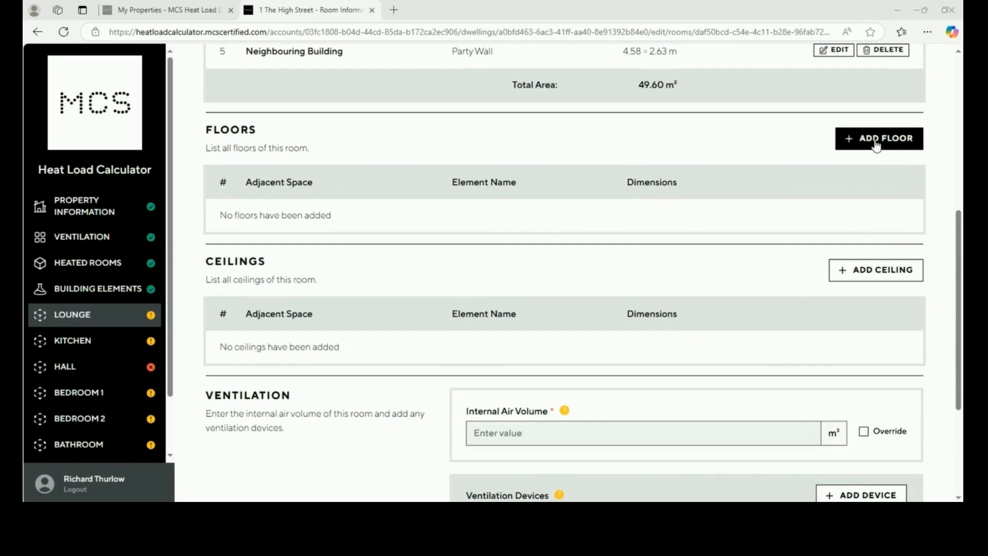
Add a 4.58 × 4.40 m Ground Floor Suspended floor with 2.57 m exposed perimeter
click(876, 139)
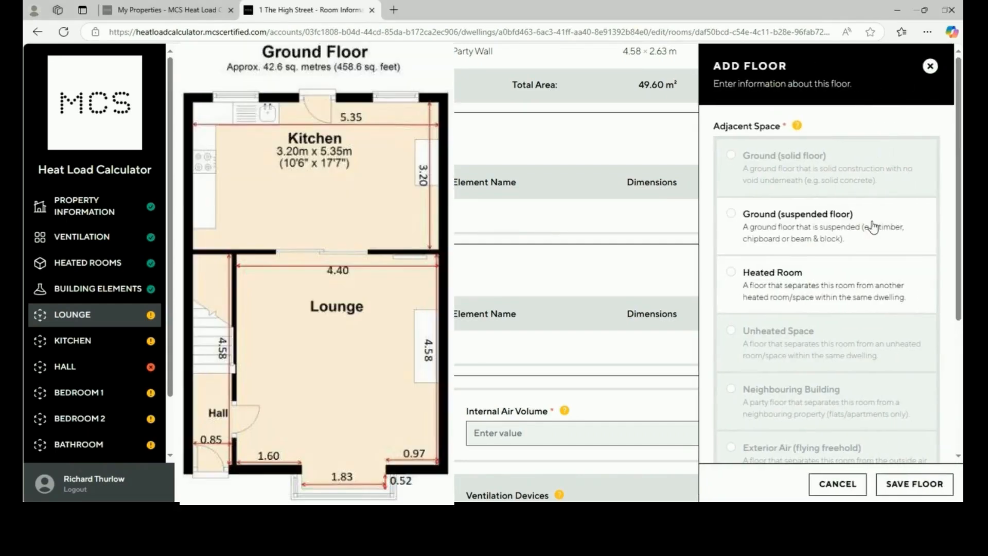
click(873, 227)
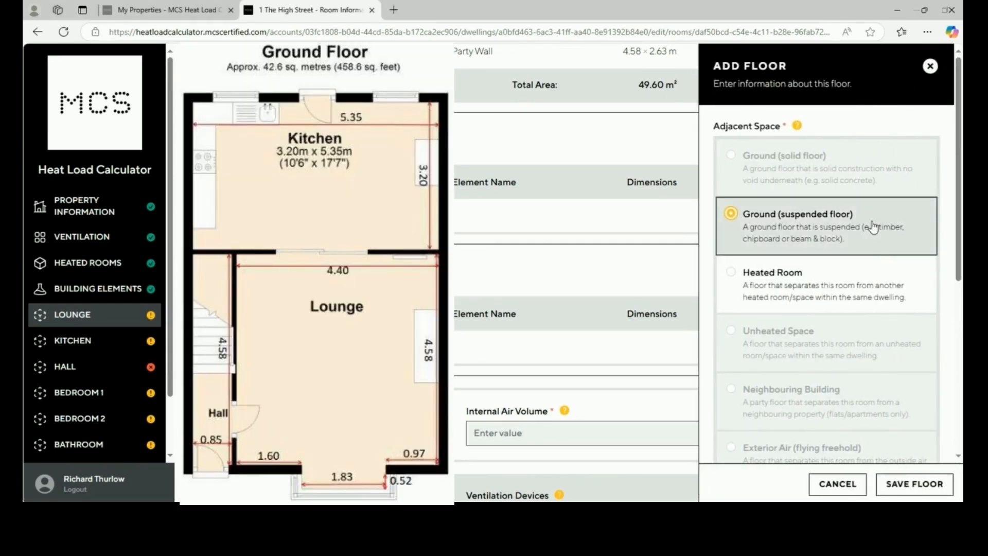
scroll(873, 226, down, 5)
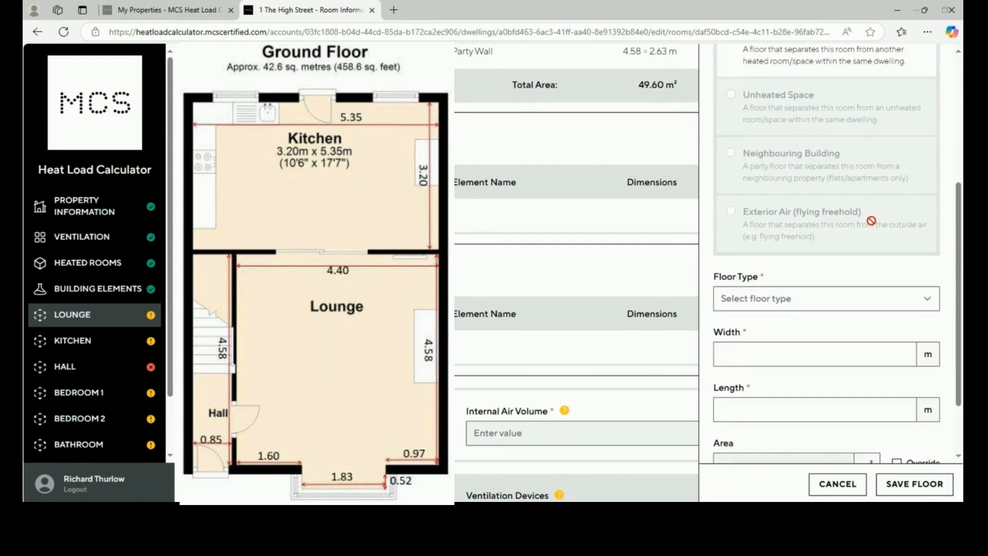
click(855, 297)
click(855, 334)
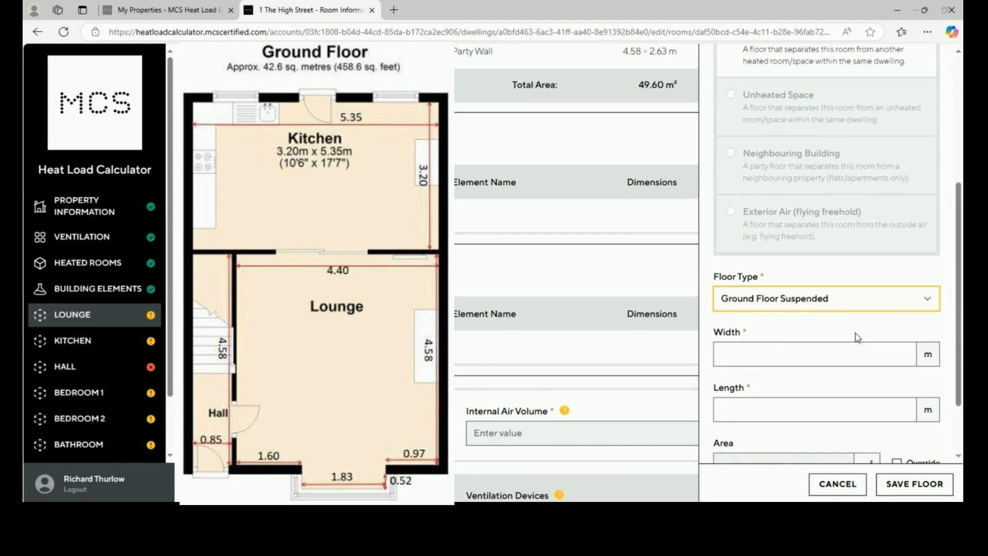
scroll(857, 335, down, 2)
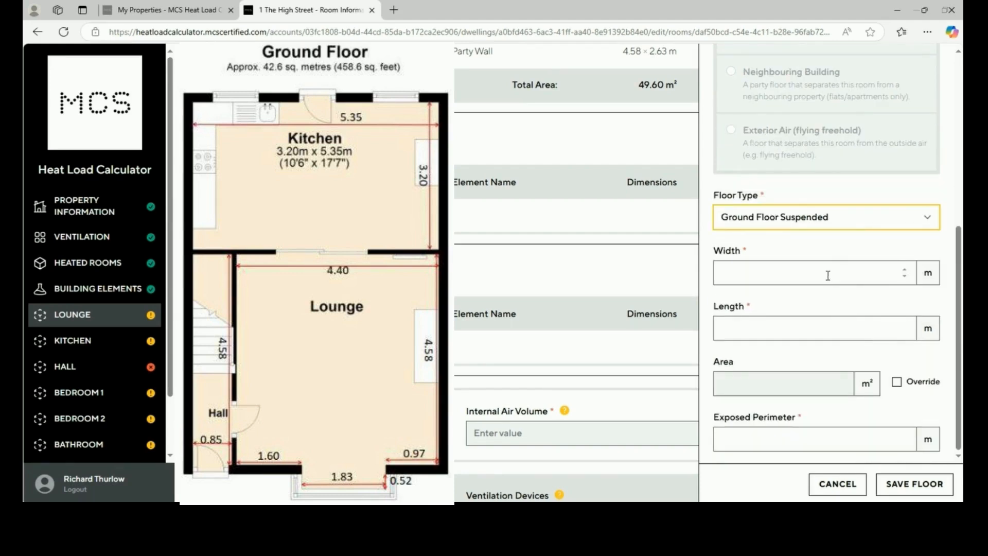
click(826, 274)
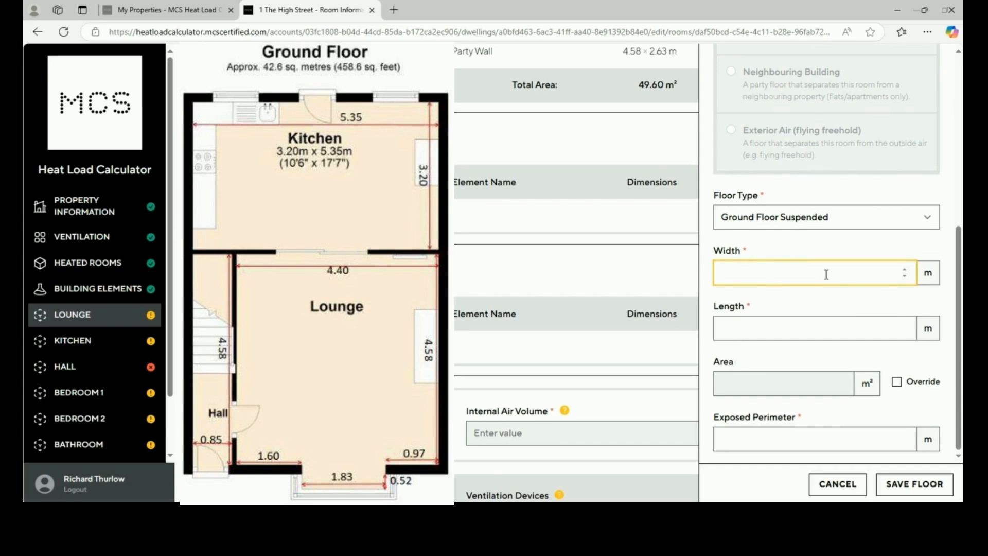
text(4.58)
click(823, 328)
text(4.40)
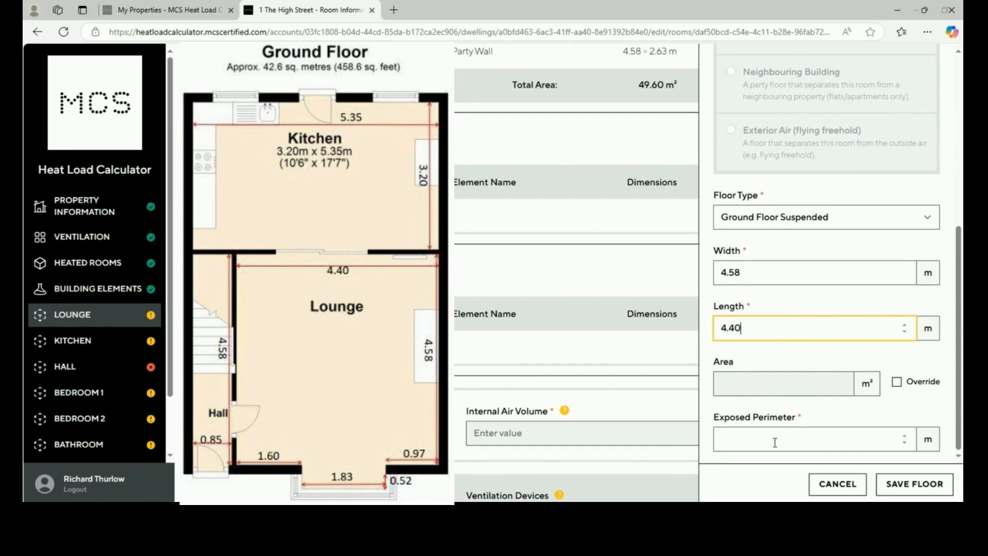
click(733, 437)
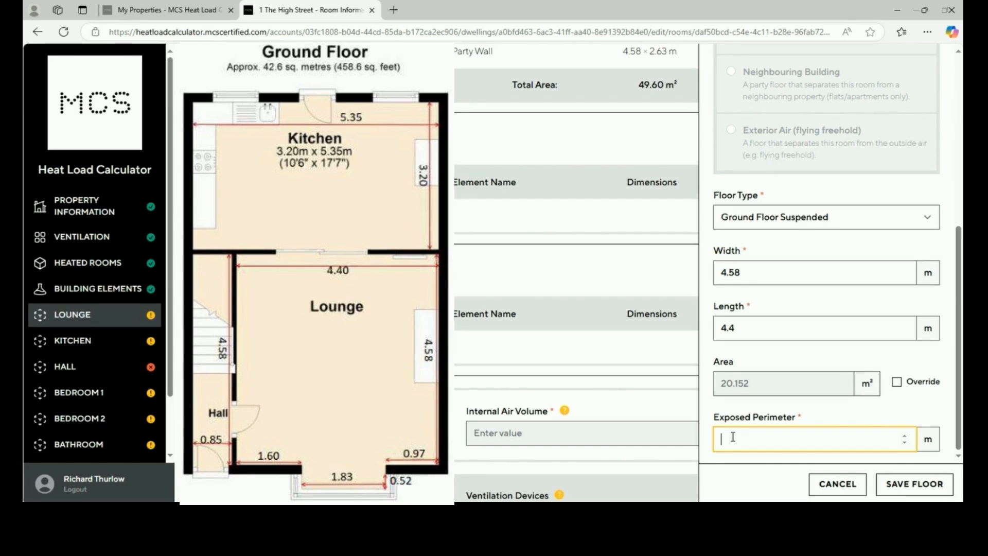
text(2.57)
click(920, 487)
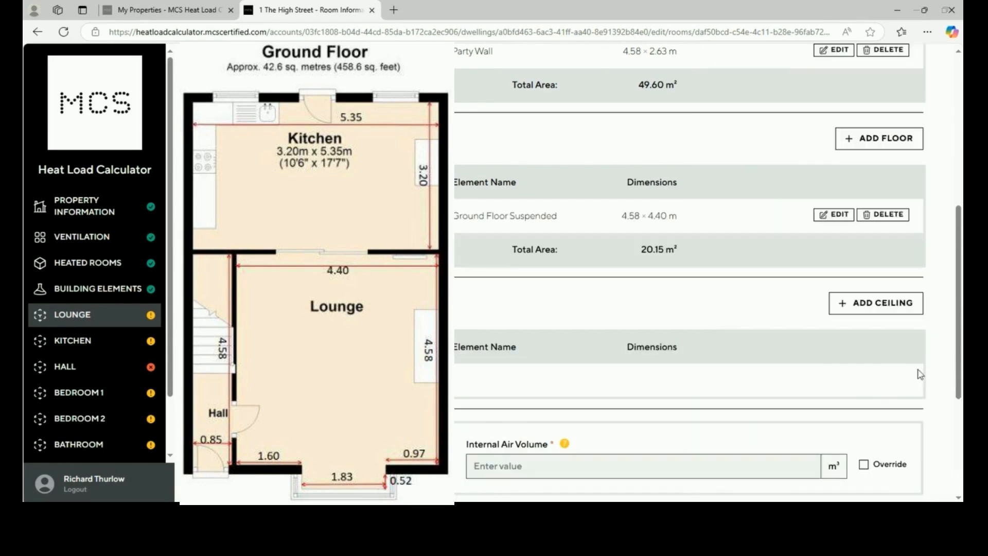
Start a second Lounge floor as a suspended ground floor of type Ground Floor Suspended
click(874, 138)
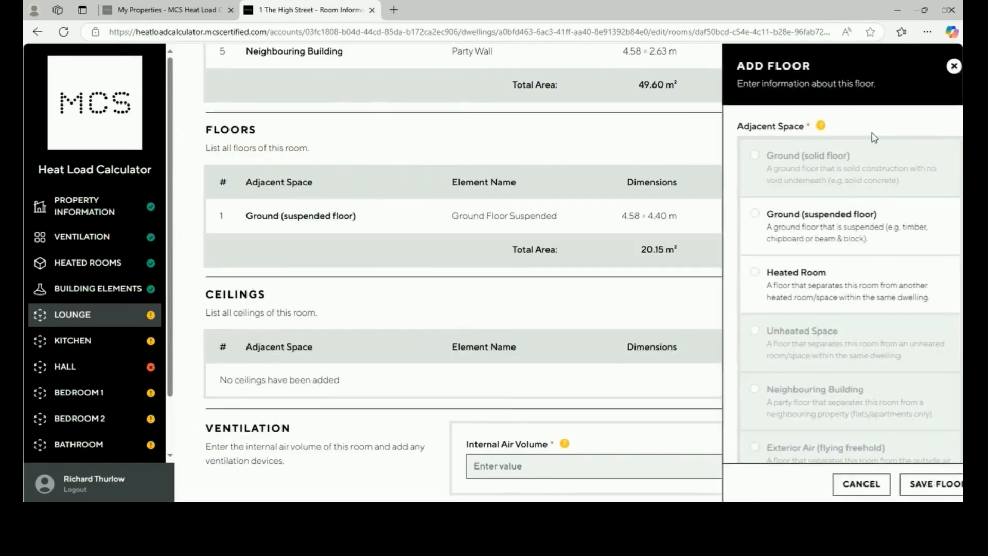
click(834, 227)
scroll(833, 332, down, 6)
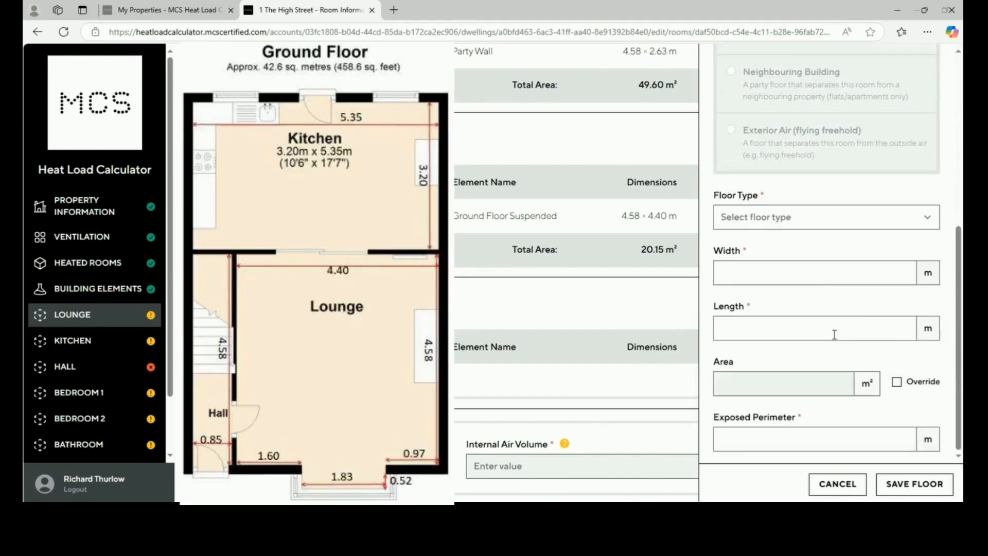
click(799, 222)
click(793, 254)
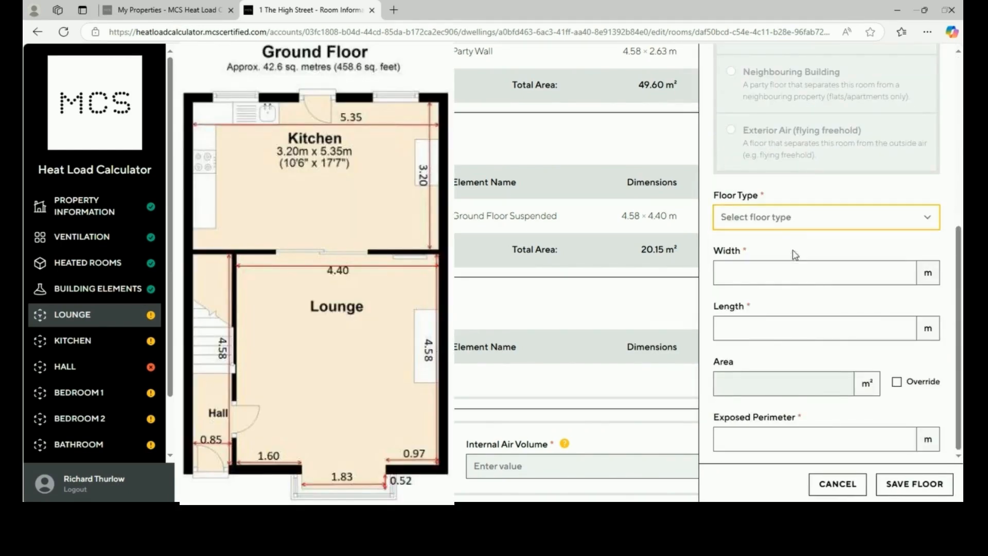
click(787, 278)
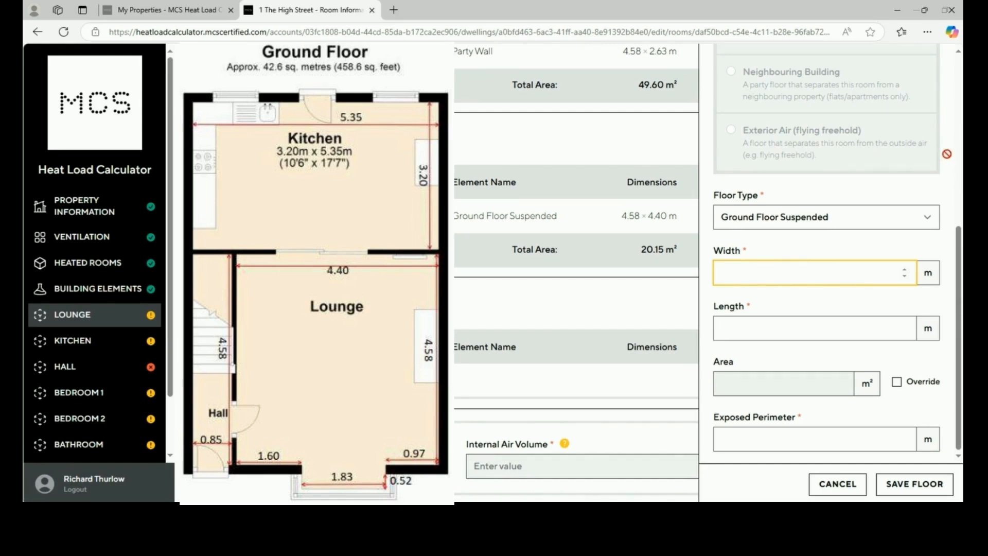
click(964, 147)
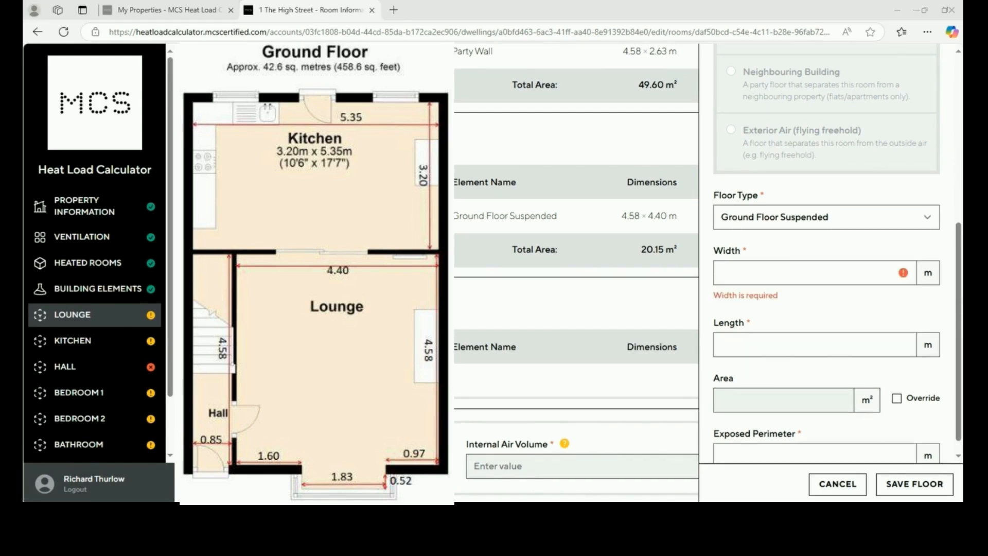
Enter 1.83 × 0.52 m with 2.87 m exposed perimeter and save, totalling 21.10 m²
click(777, 272)
text(1.83)
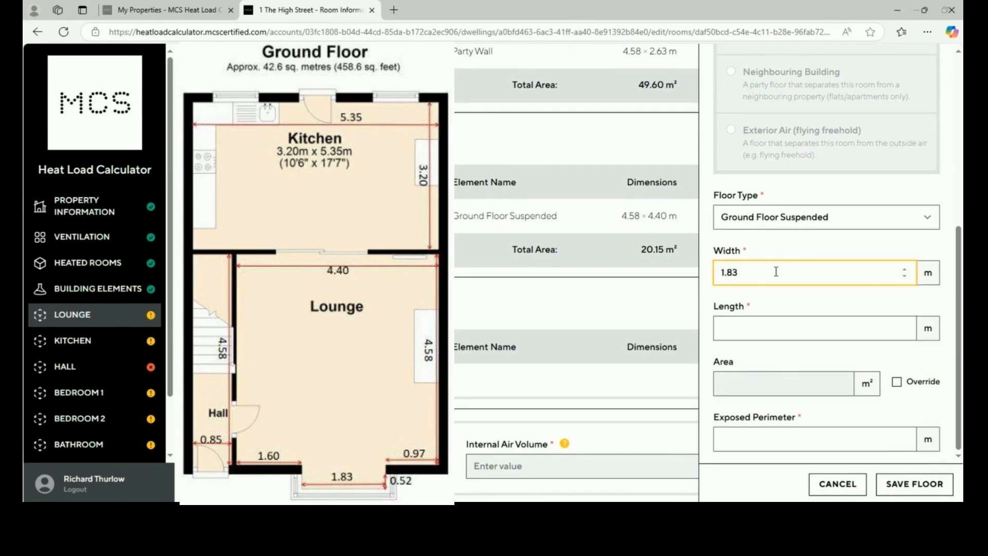
click(774, 334)
text(.52)
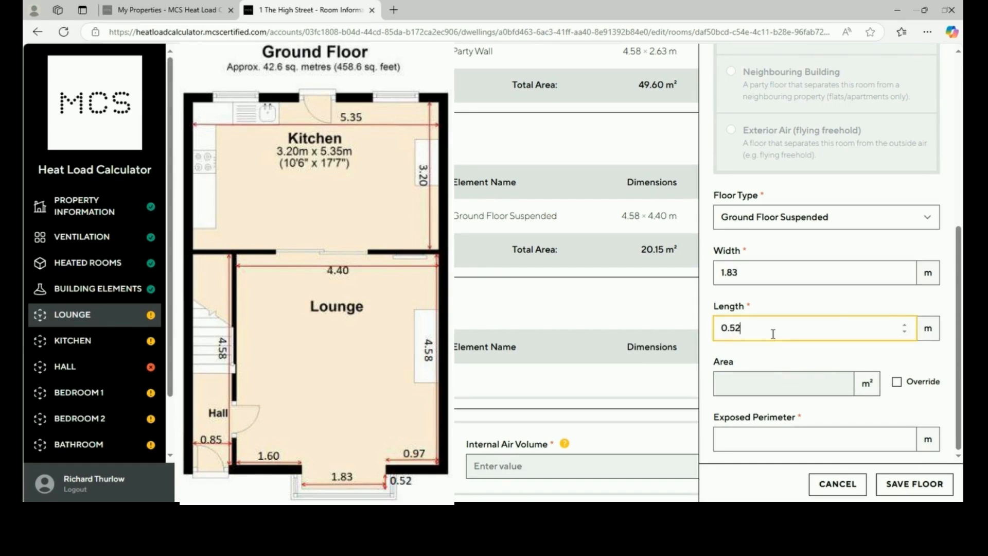
click(759, 361)
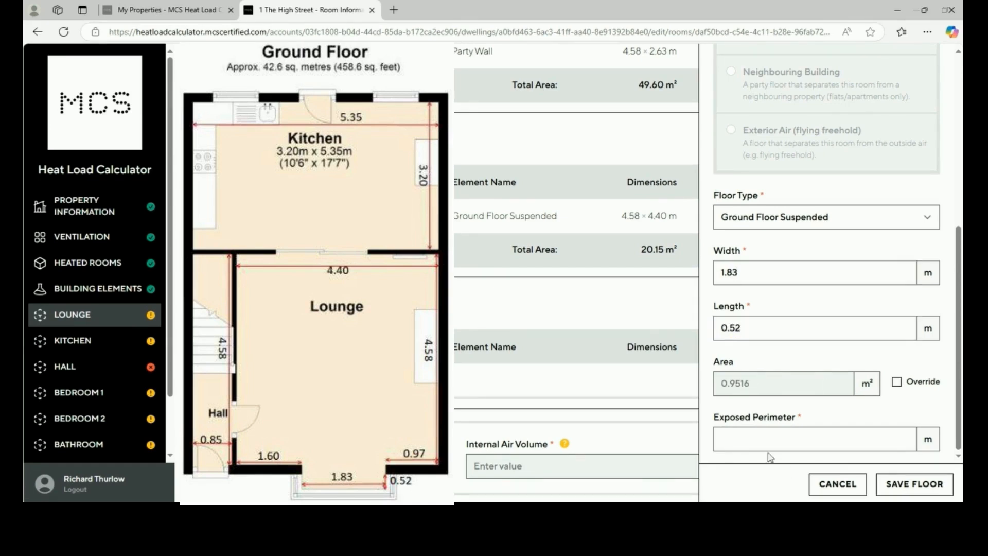
click(757, 437)
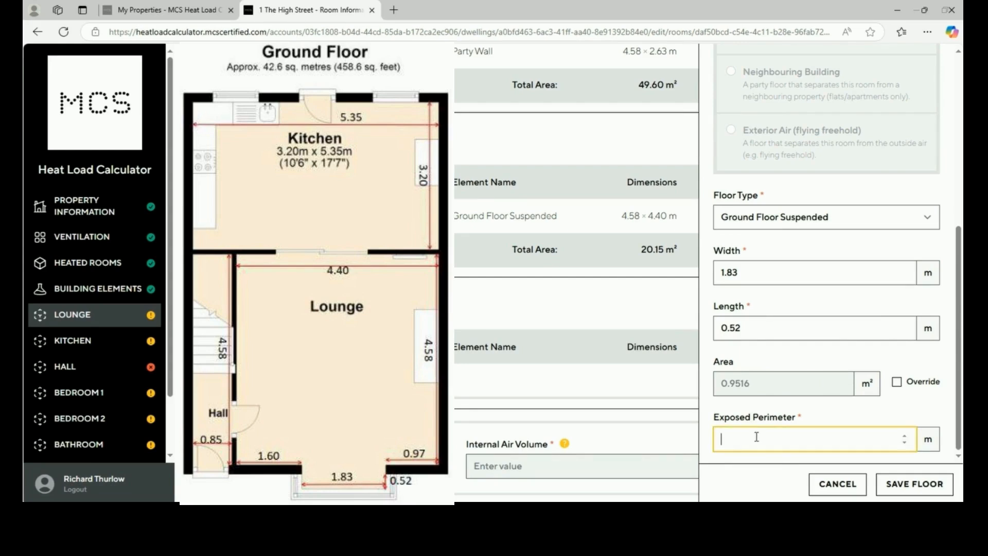
text(2.87)
click(916, 485)
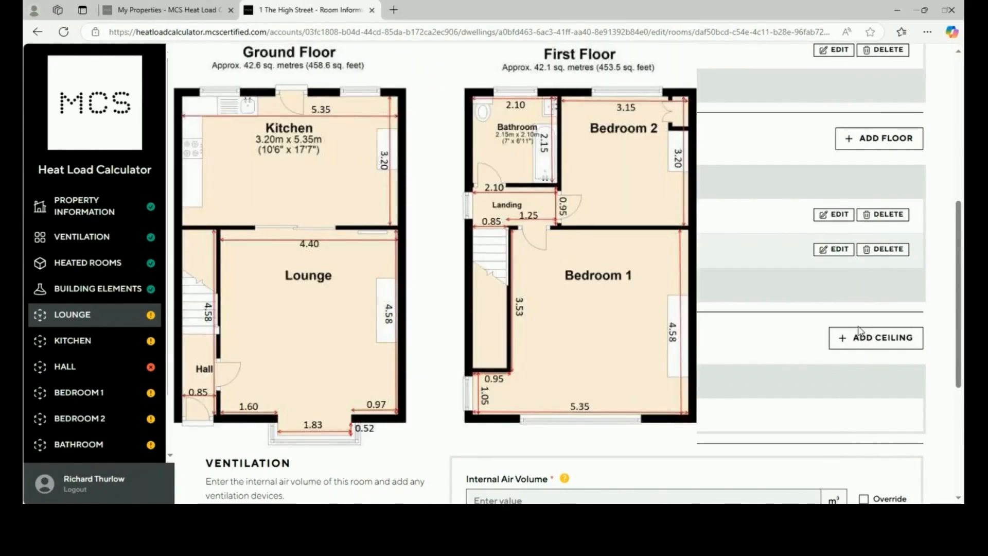
Add a Lounge ceiling shared with heated room Bedroom 1, type Internal Ceiling
click(858, 331)
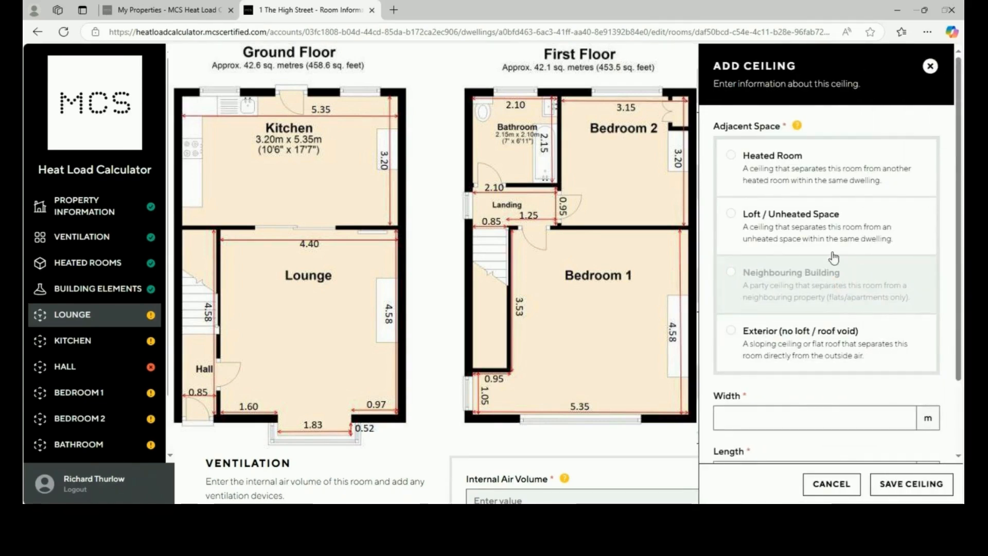
click(835, 188)
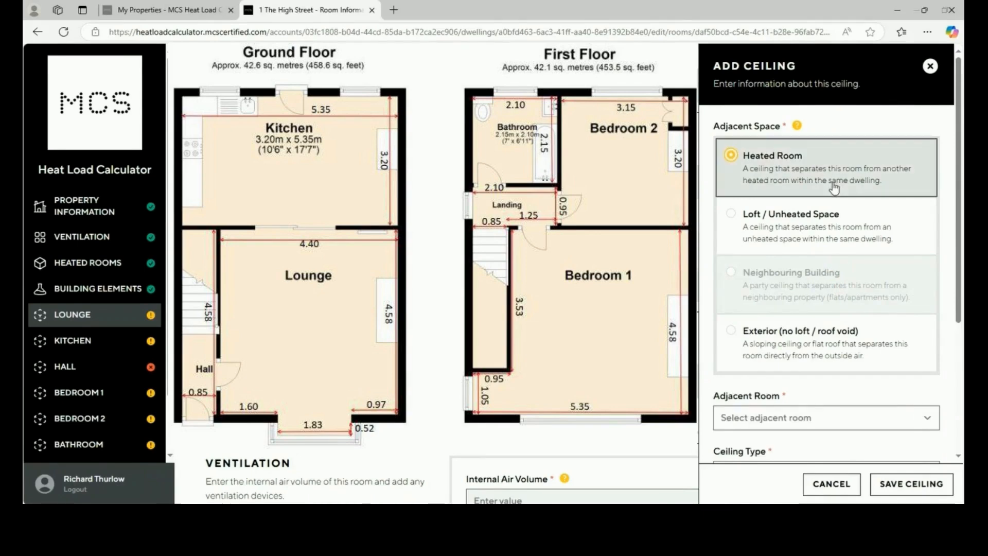
scroll(806, 359, down, 1)
click(806, 359)
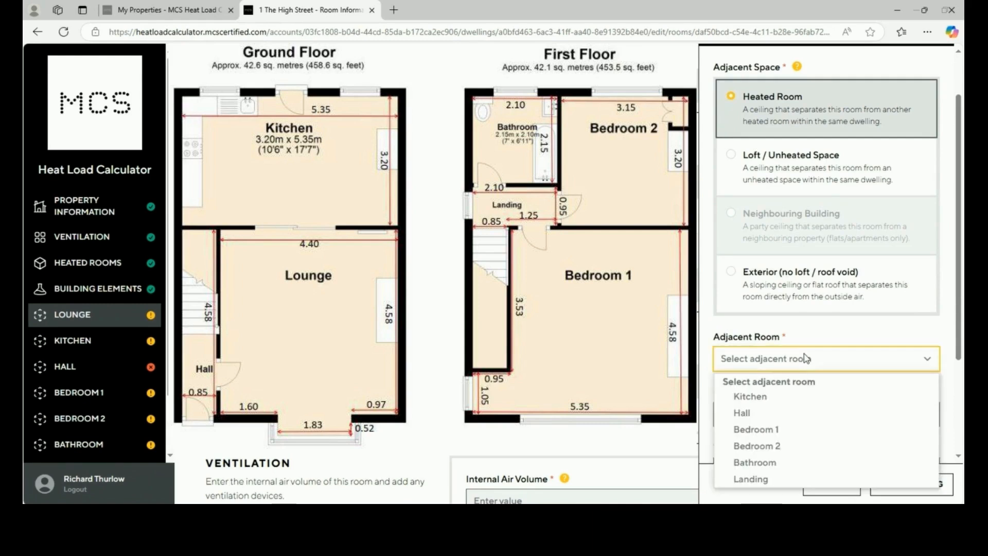
click(797, 425)
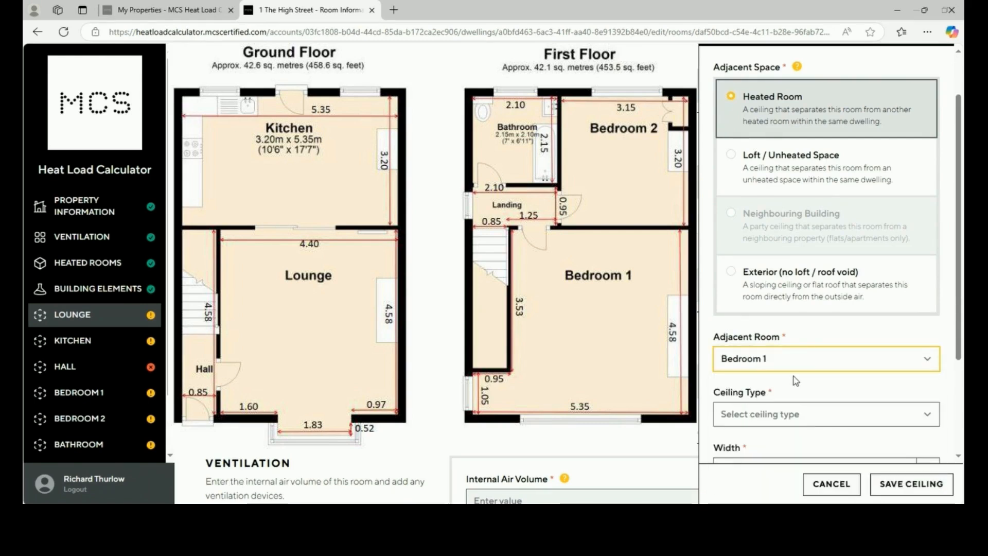
scroll(797, 381, down, 1)
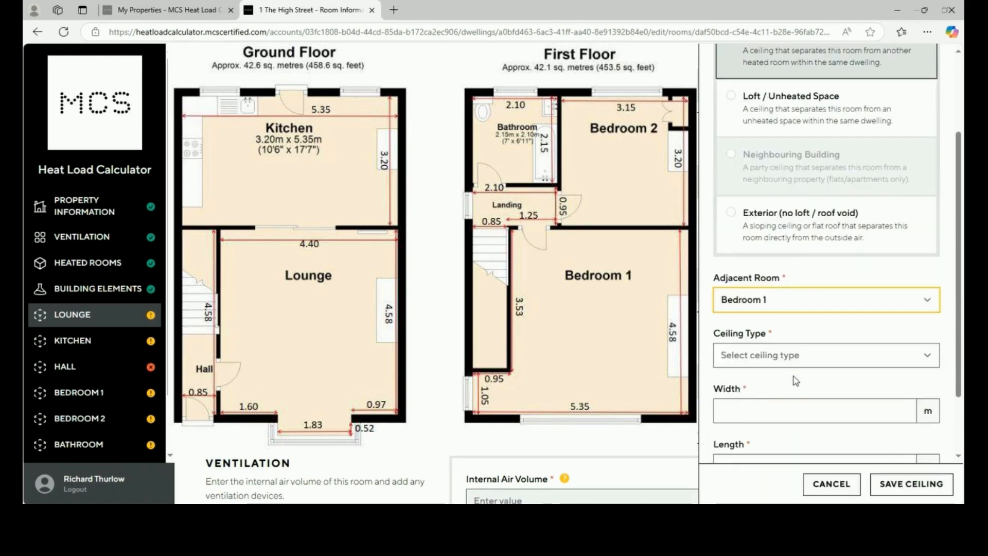
scroll(796, 381, down, 1)
click(770, 304)
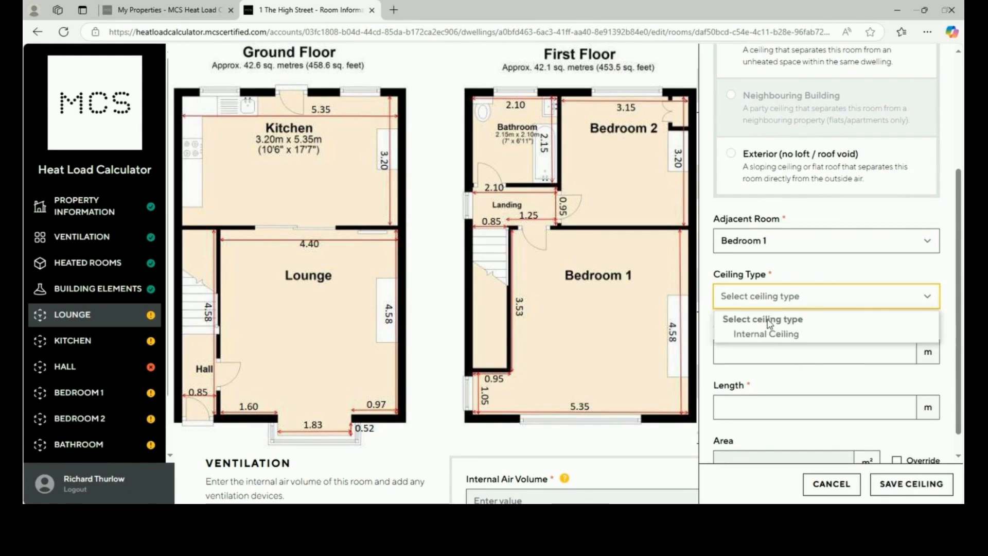
click(769, 336)
Give the internal ceiling width 4.58 and length 4.40 m and save it
click(769, 353)
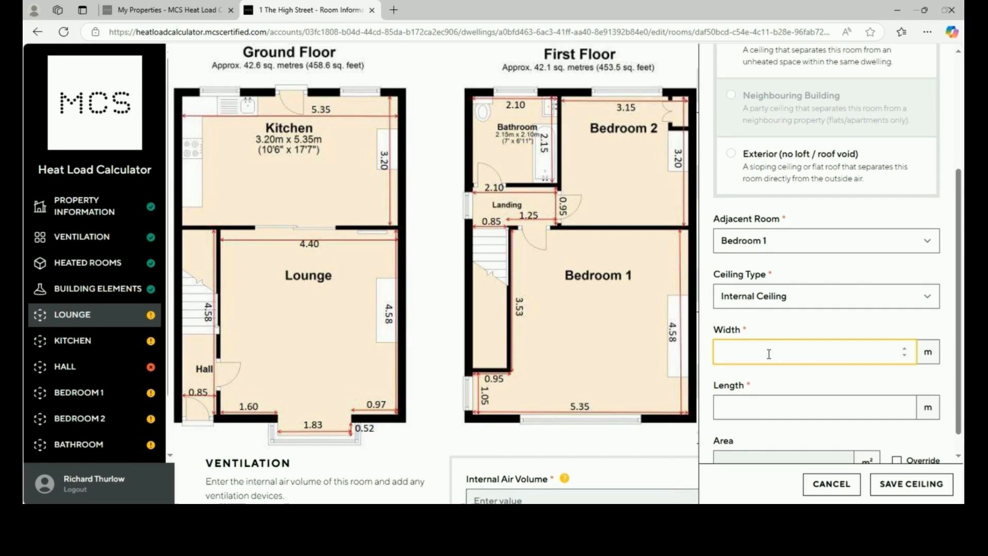
text(4.58)
click(776, 400)
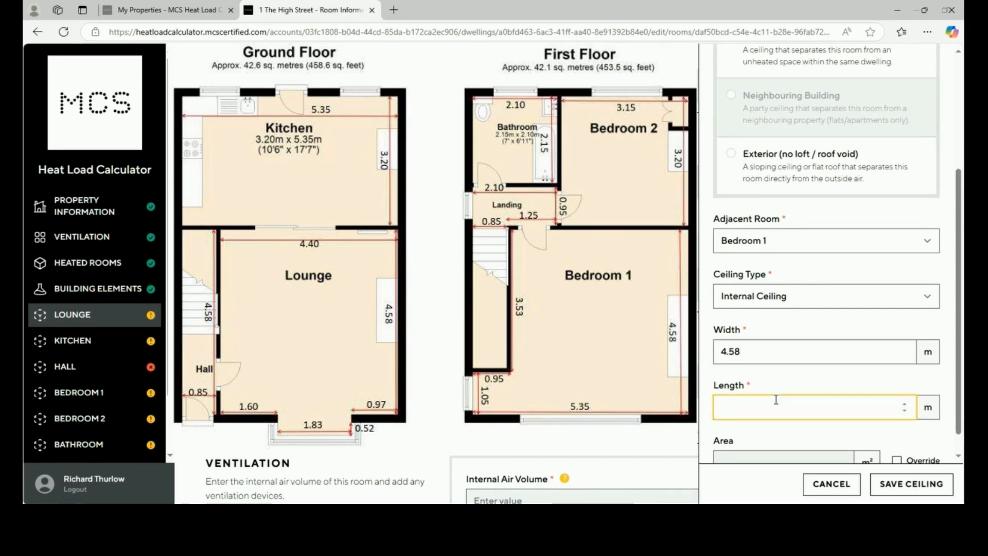
text(4.40)
scroll(810, 431, down, 1)
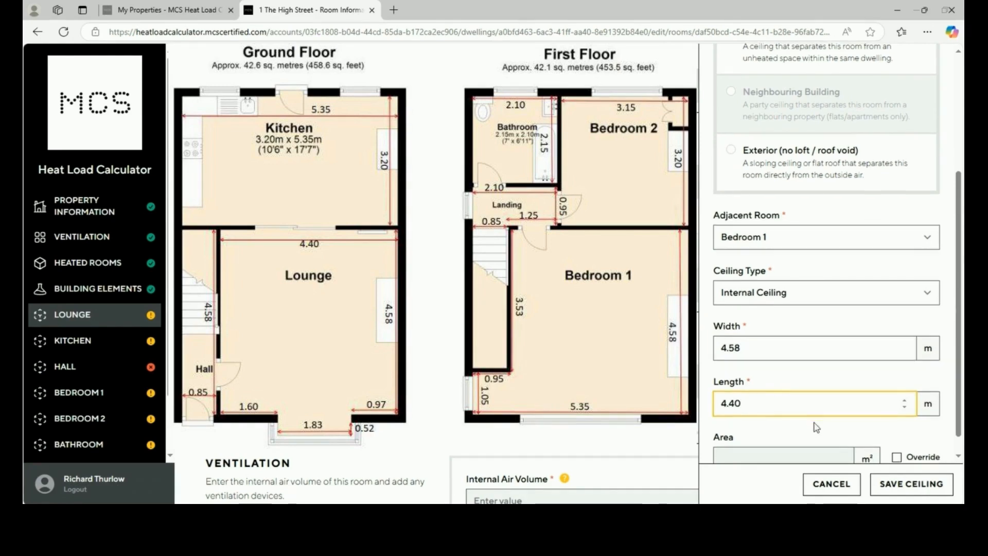
click(898, 493)
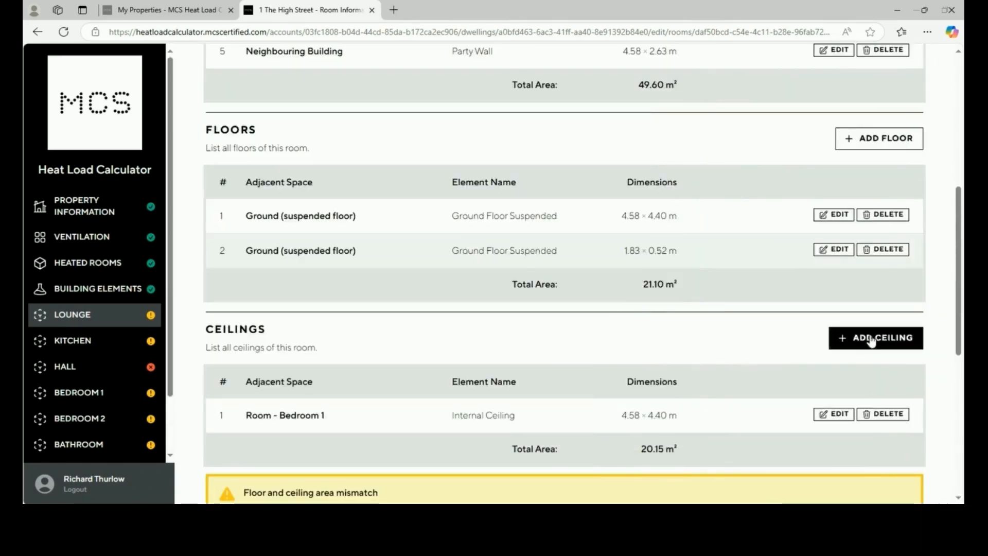
click(872, 340)
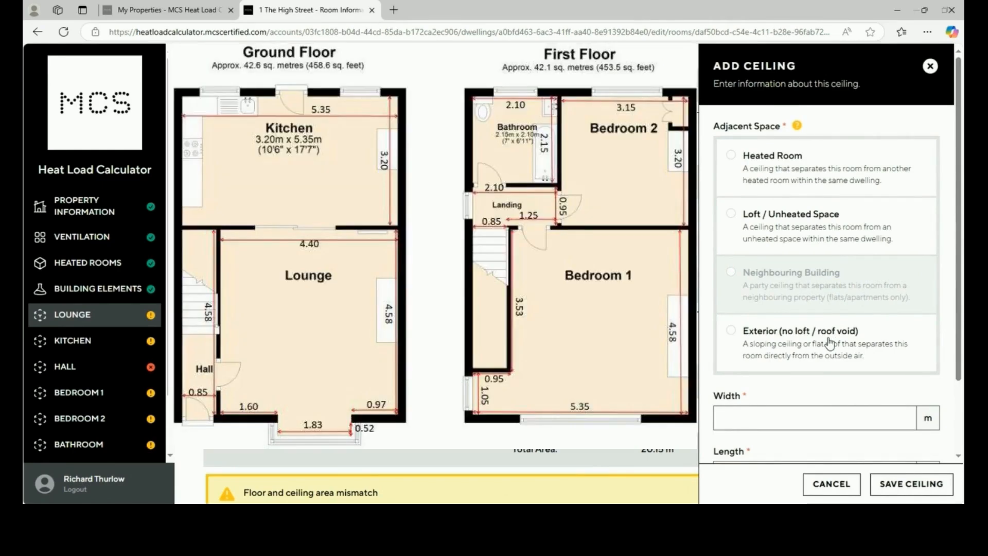
Save an Exterior (no loft) External Ceiling Flat of 1.83 × 0.52 m for the Lounge
click(830, 343)
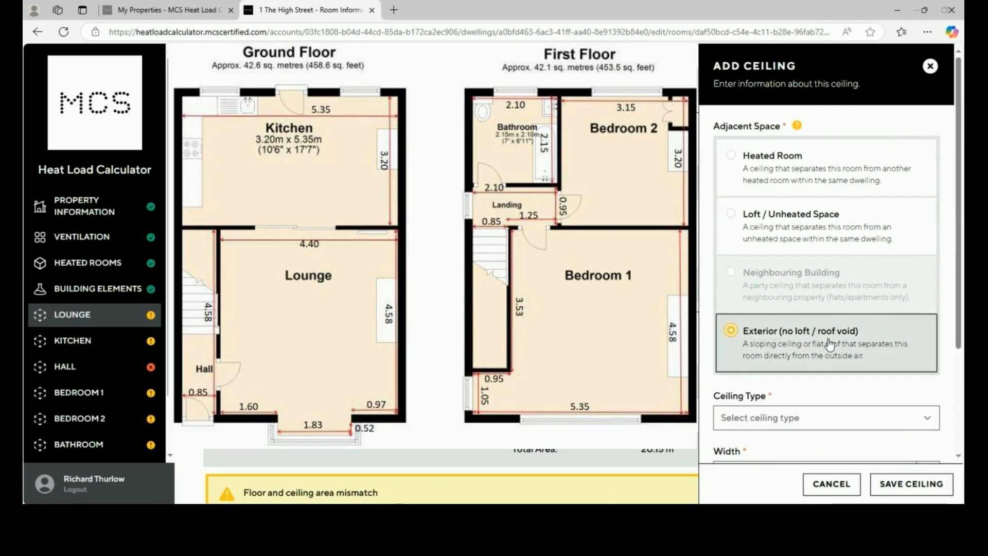
scroll(824, 330, down, 1)
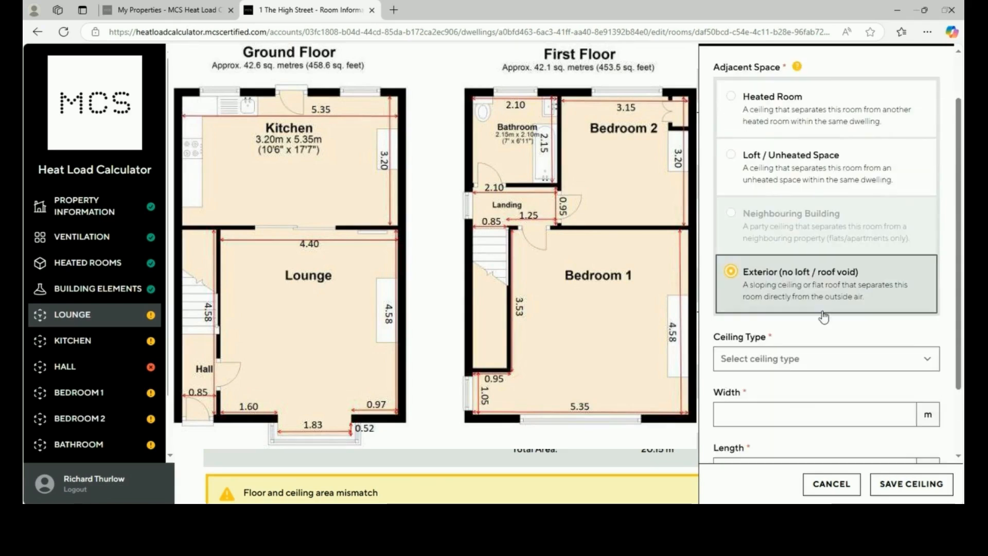
click(826, 363)
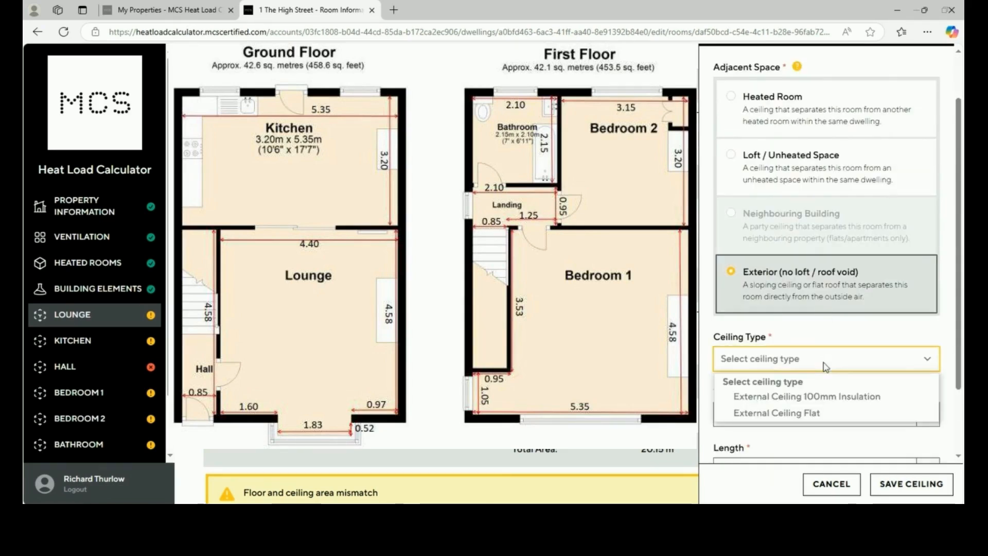
click(827, 410)
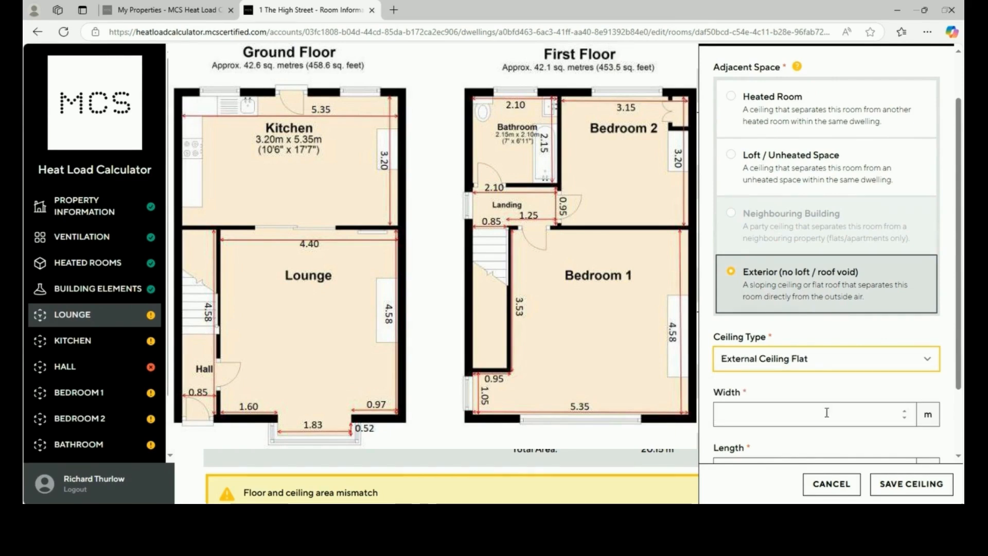
scroll(827, 414, down, 2)
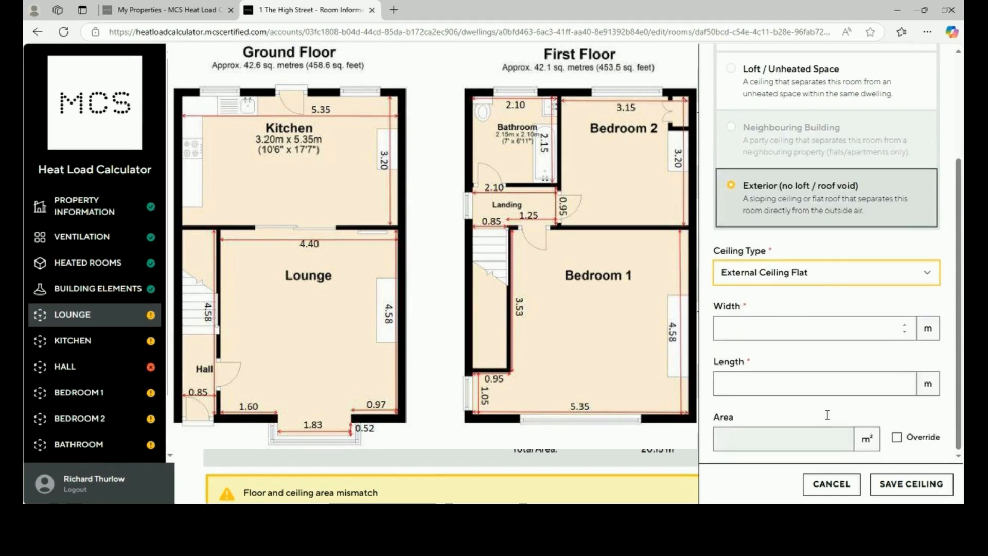
click(799, 329)
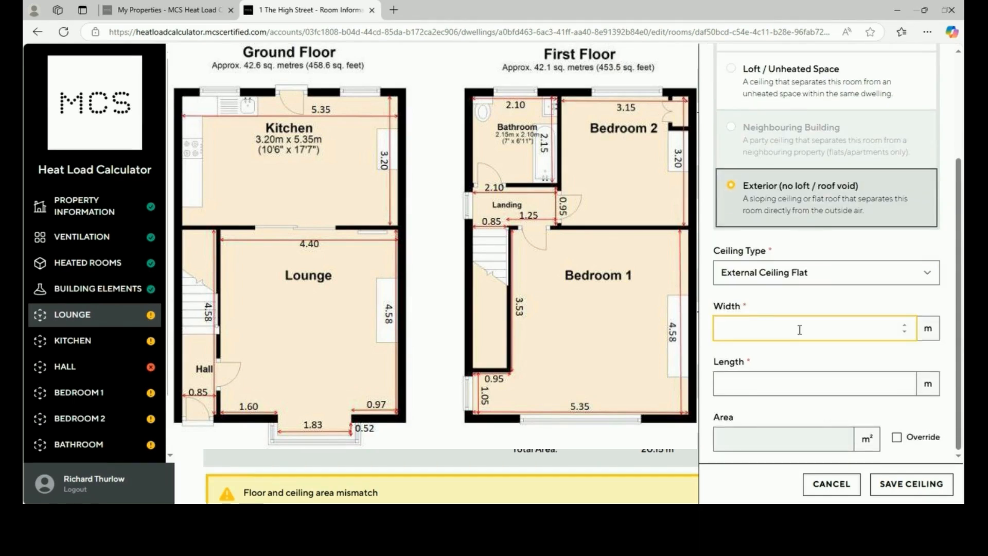
text(1.83)
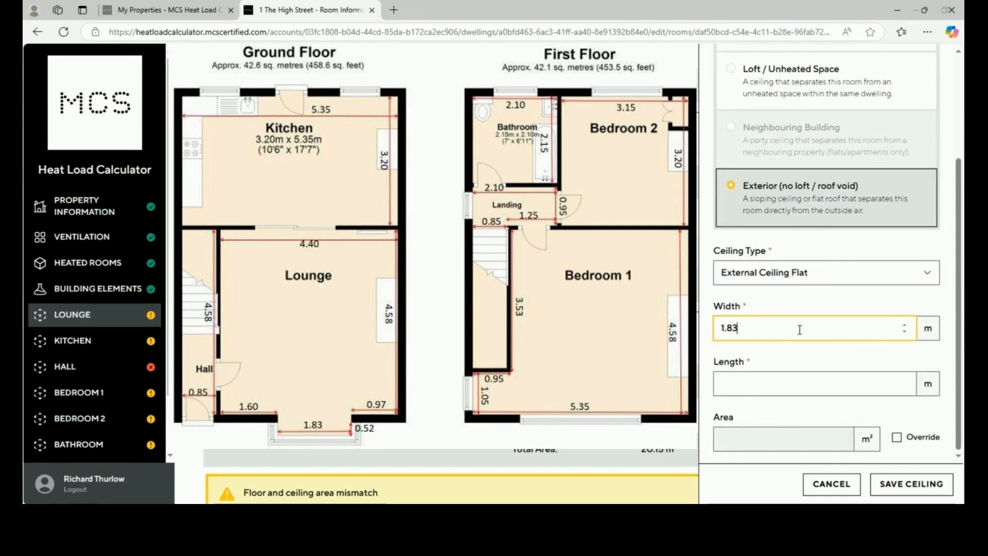
click(791, 385)
text(0.)
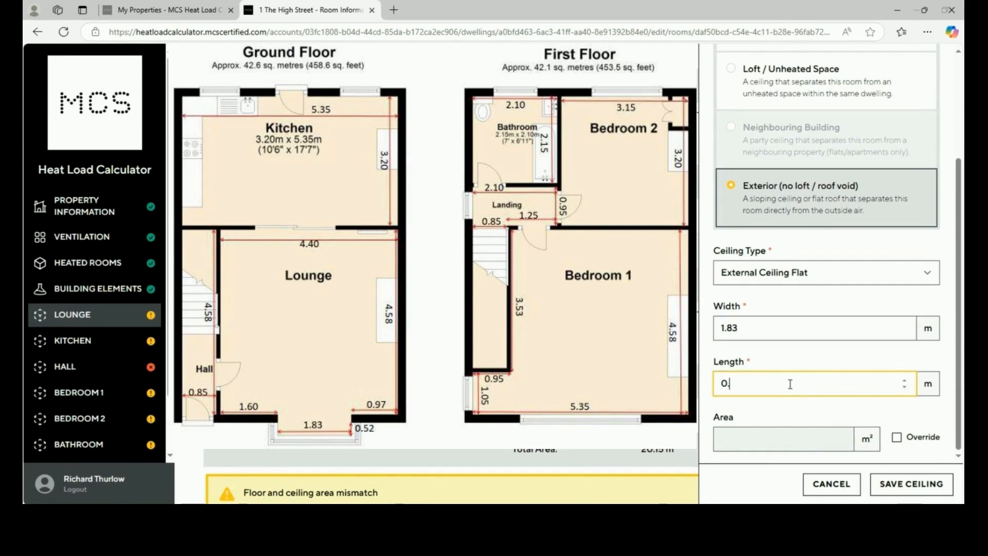
text(52)
click(798, 409)
click(918, 493)
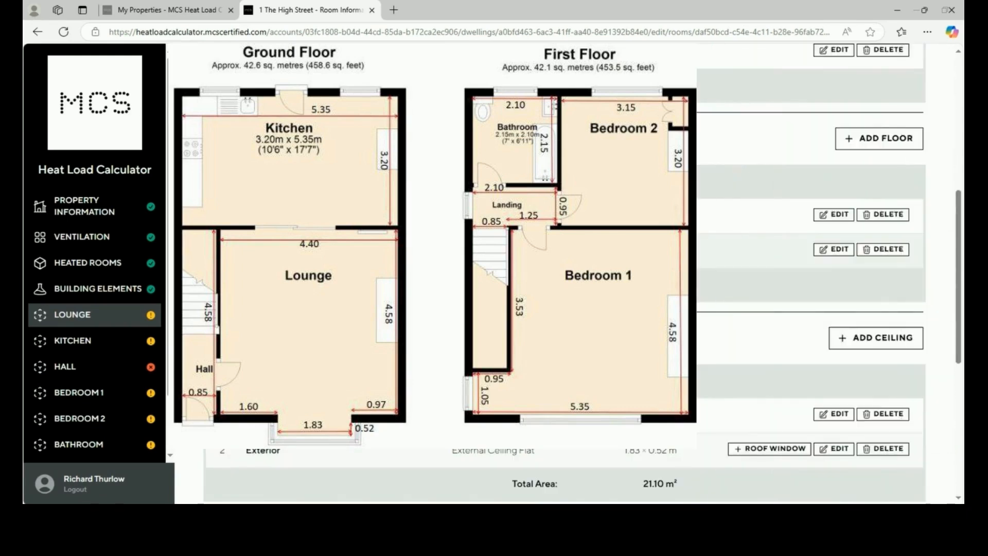
Review ventilation device types but add none, then save the Lounge and continue to the Kitchen
scroll(652, 366, down, 3)
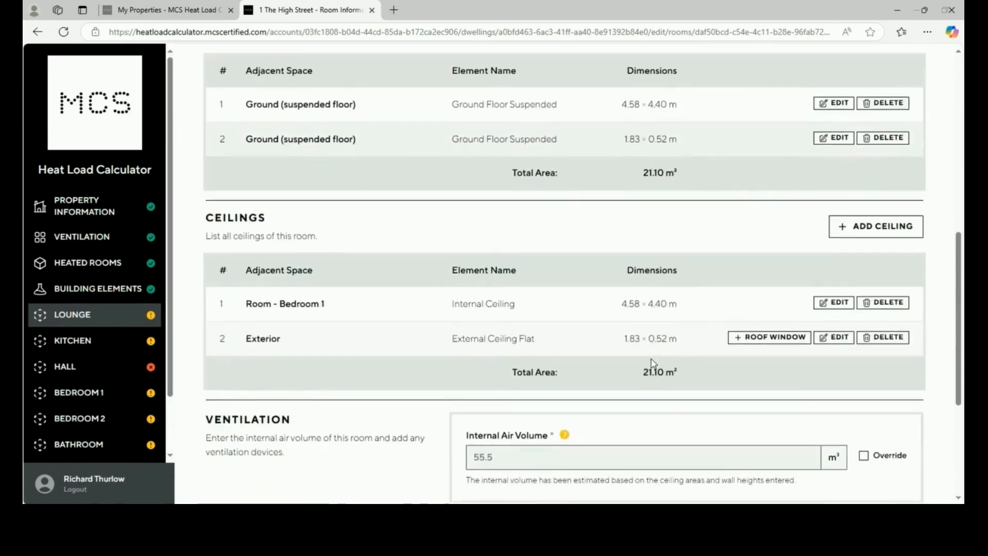
scroll(653, 363, down, 3)
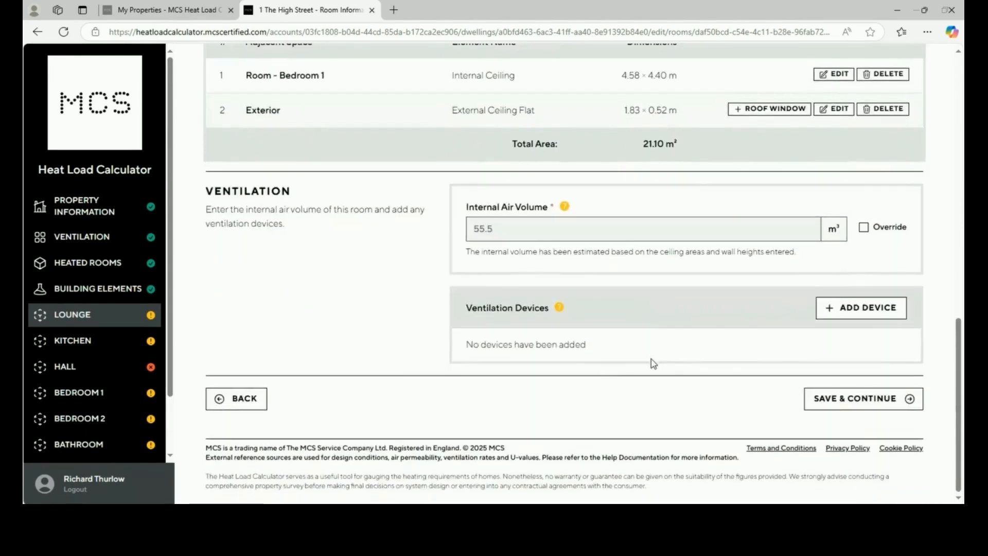
click(859, 312)
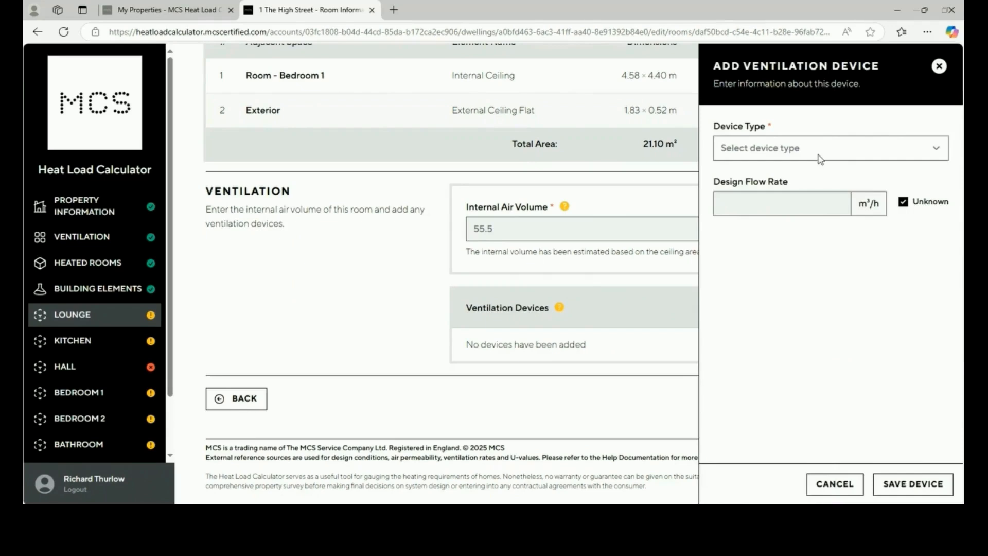
click(820, 158)
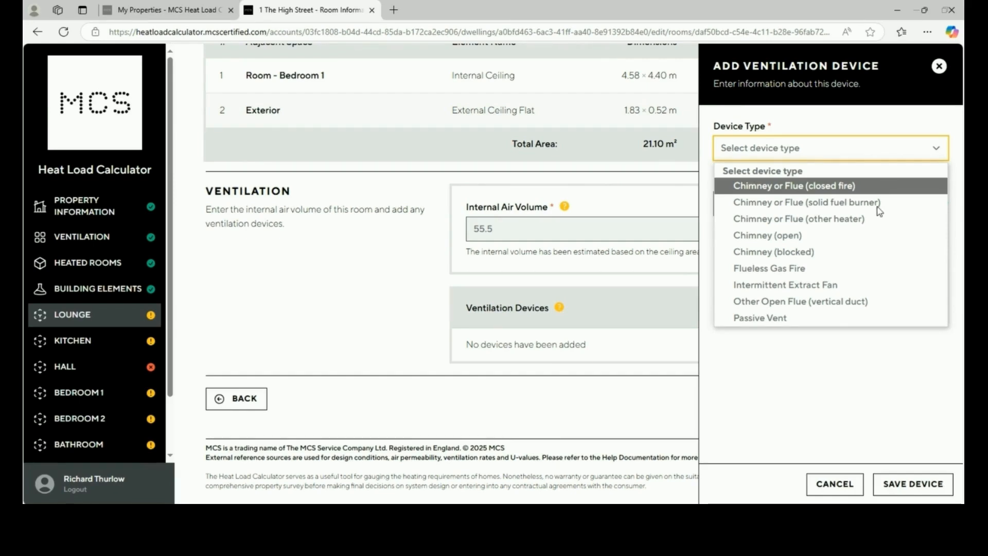
click(837, 489)
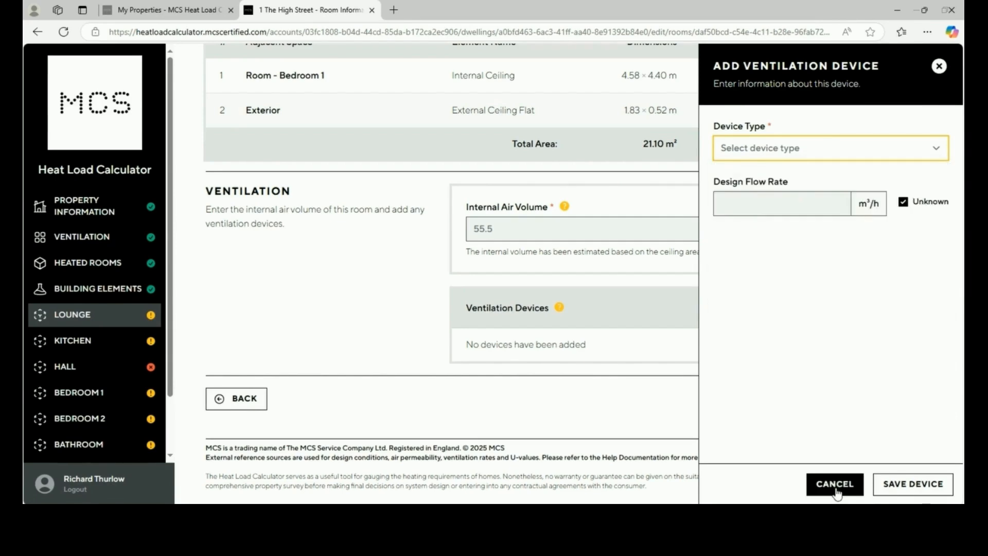
click(836, 486)
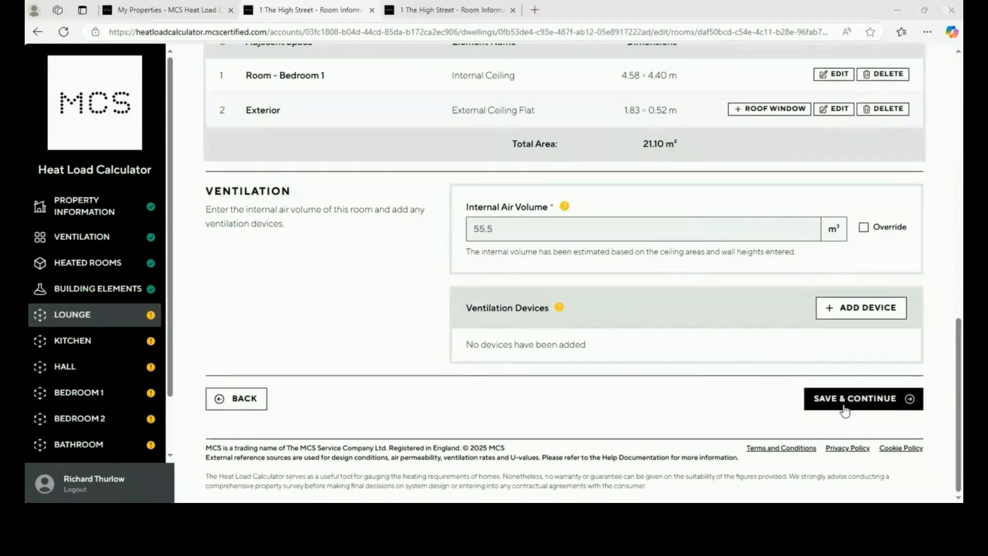
click(845, 409)
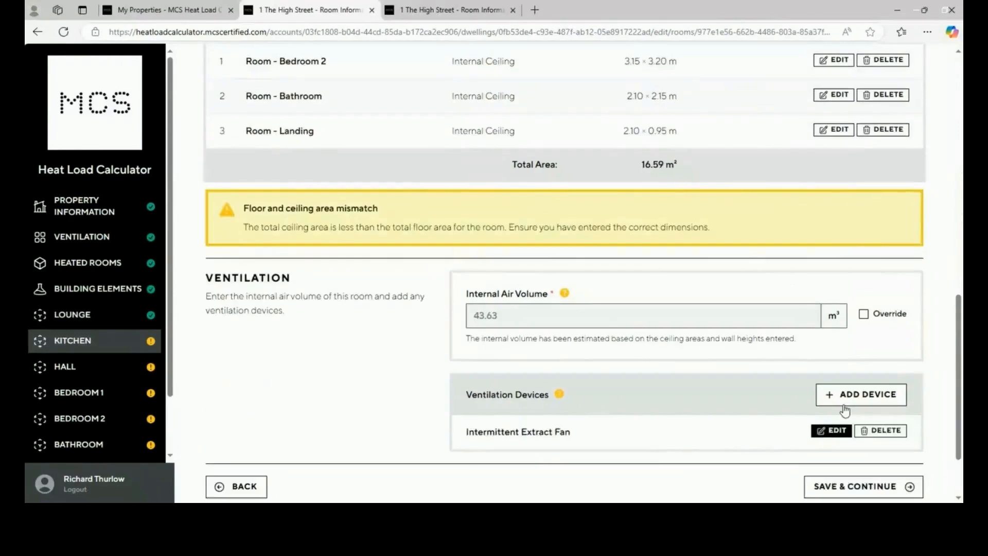
Save the Kitchen, Hall and Bedroom 1 pages as complete without changes
scroll(845, 409, down, 15)
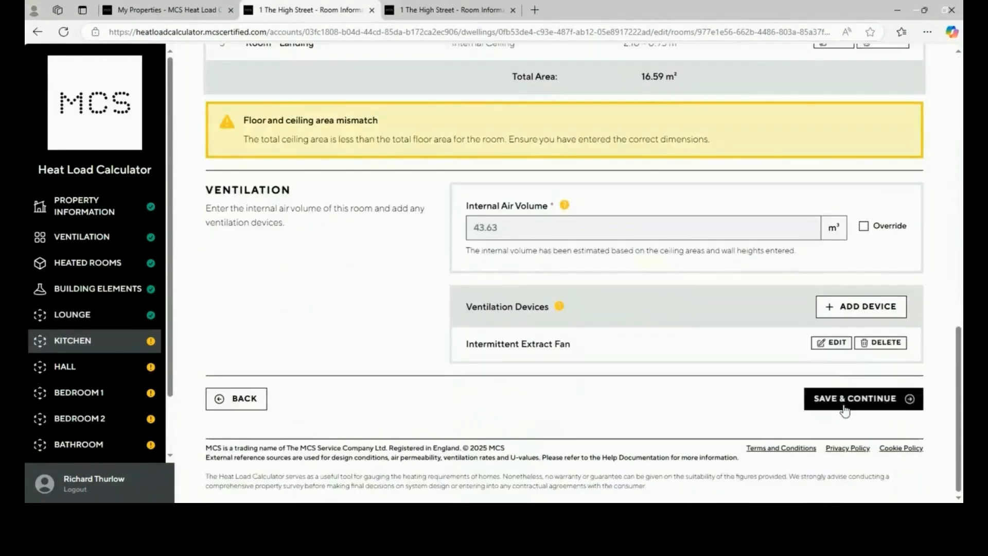
click(845, 410)
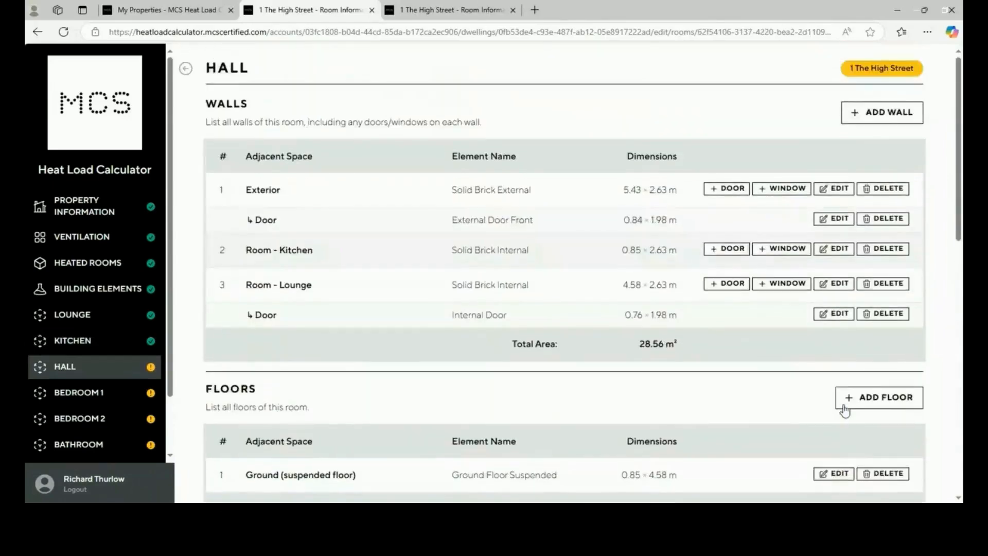
scroll(845, 409, down, 15)
scroll(845, 409, up, 1)
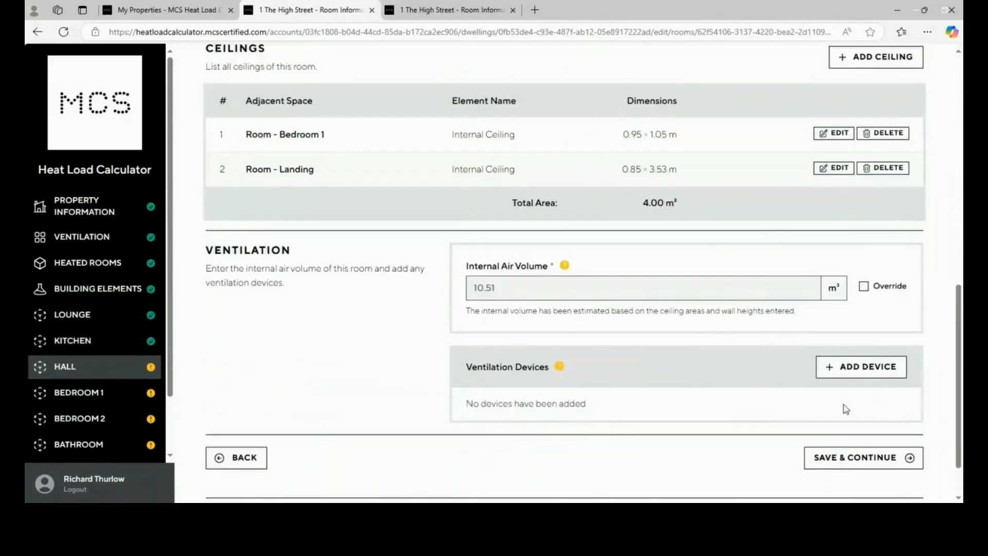
click(855, 457)
scroll(851, 456, down, 12)
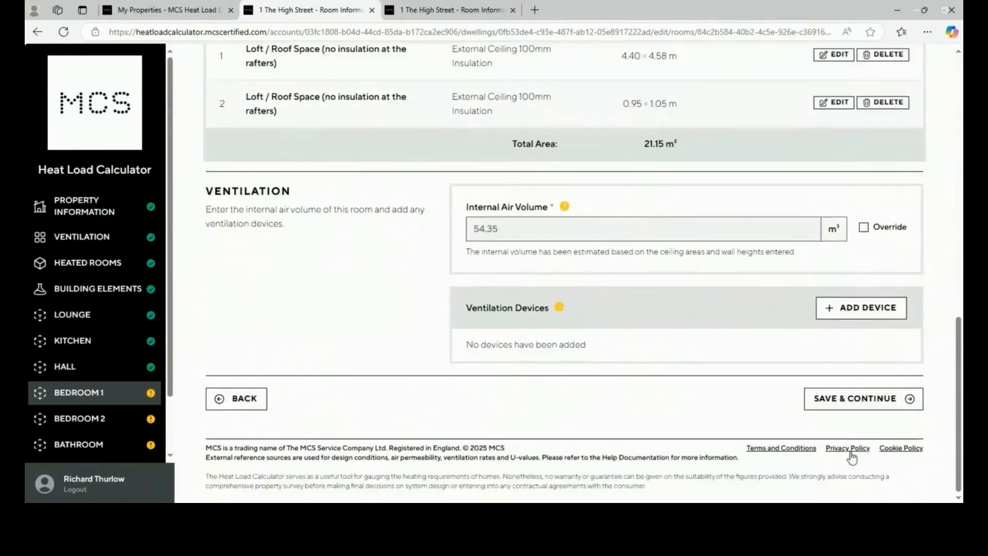
click(834, 403)
Save Bedroom 2, Bathroom and Landing to reach the 7.5 kWp heat load result
scroll(834, 409, down, 8)
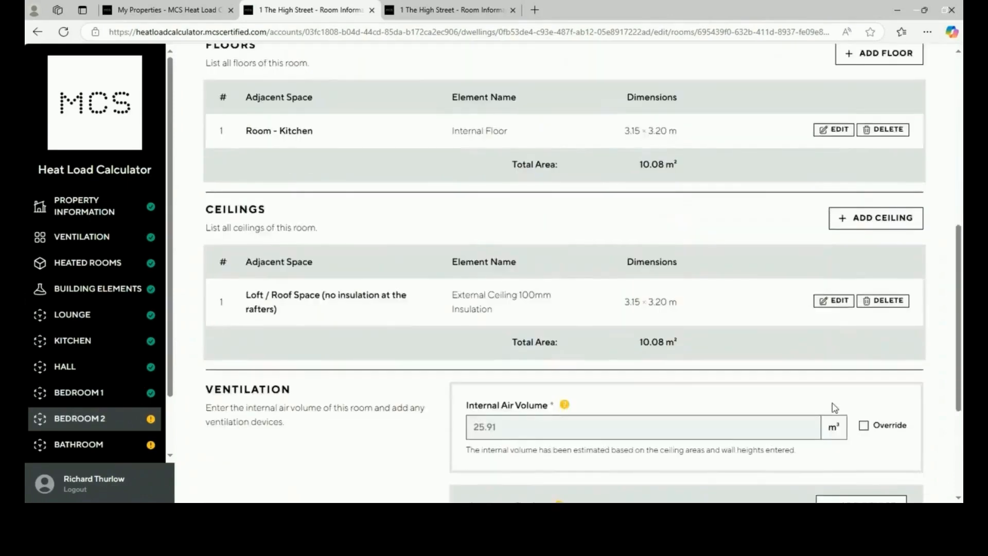
click(834, 406)
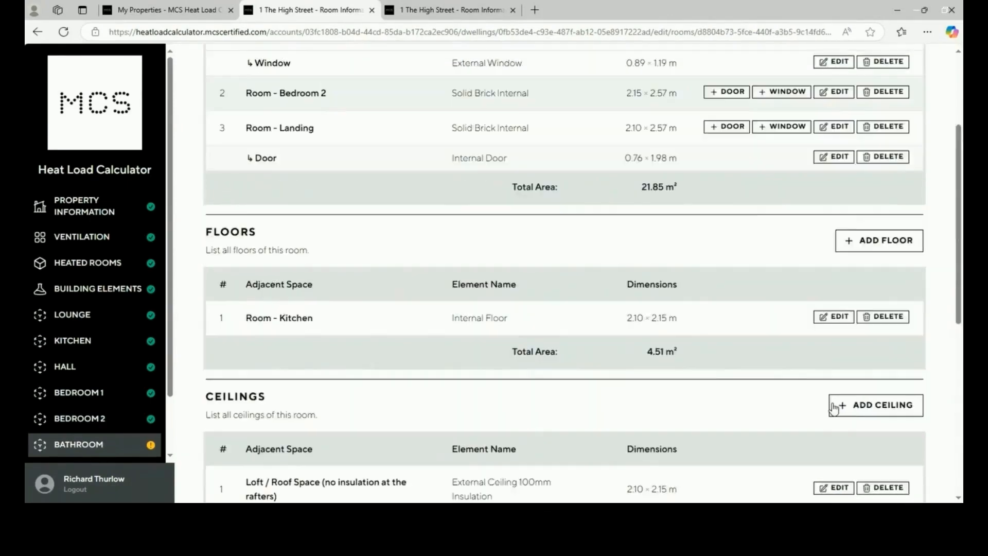
scroll(835, 408, down, 5)
scroll(835, 408, down, 5)
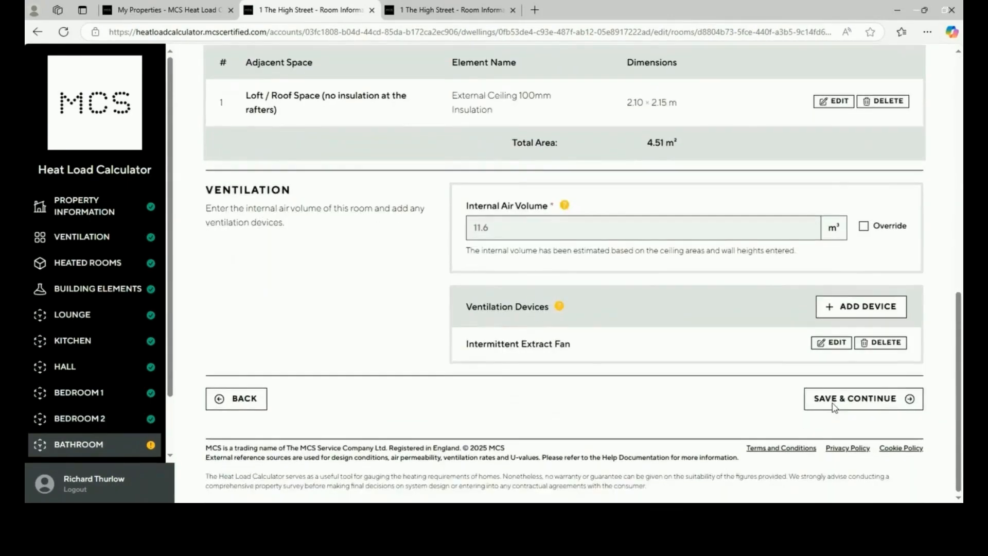
click(834, 406)
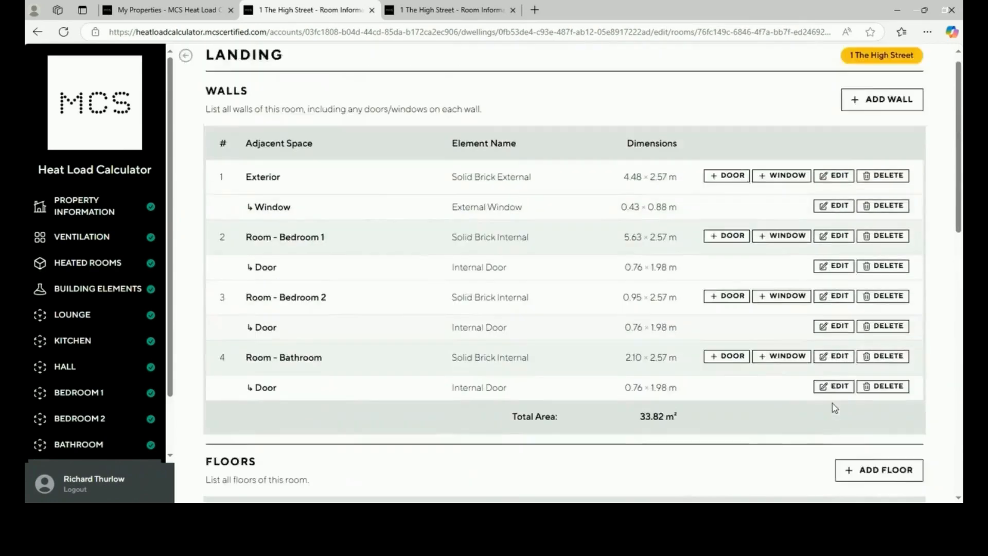
scroll(834, 408, down, 4)
scroll(834, 407, down, 5)
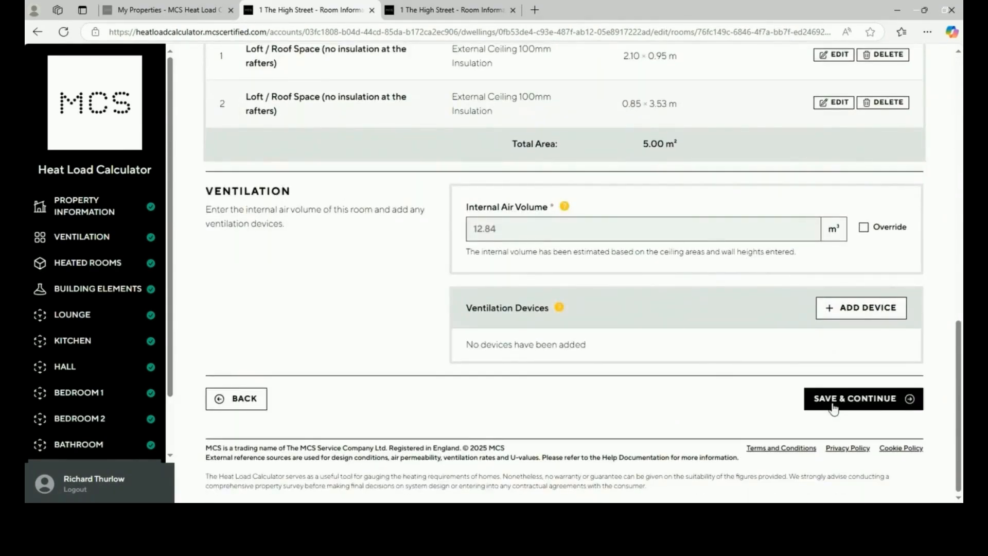
click(834, 407)
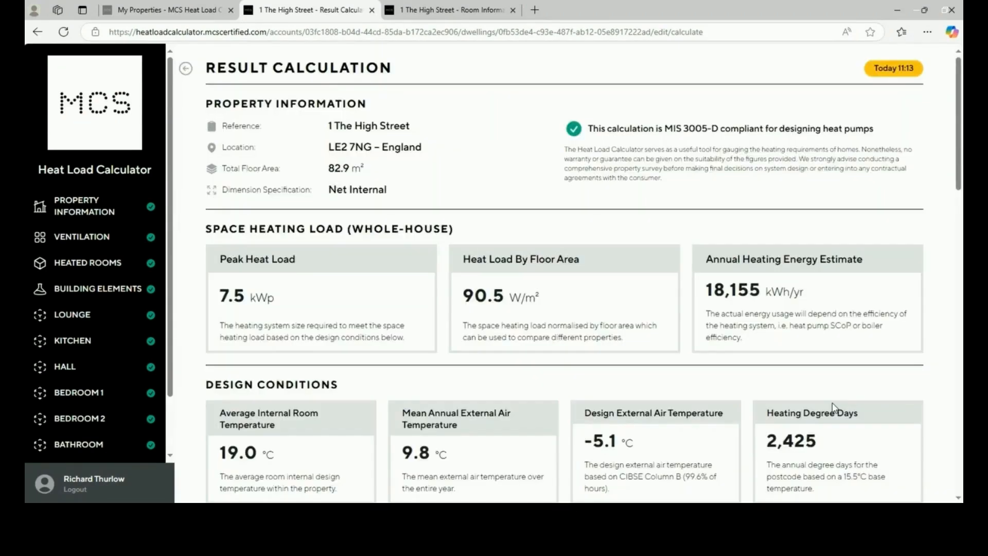
scroll(834, 407, down, 1)
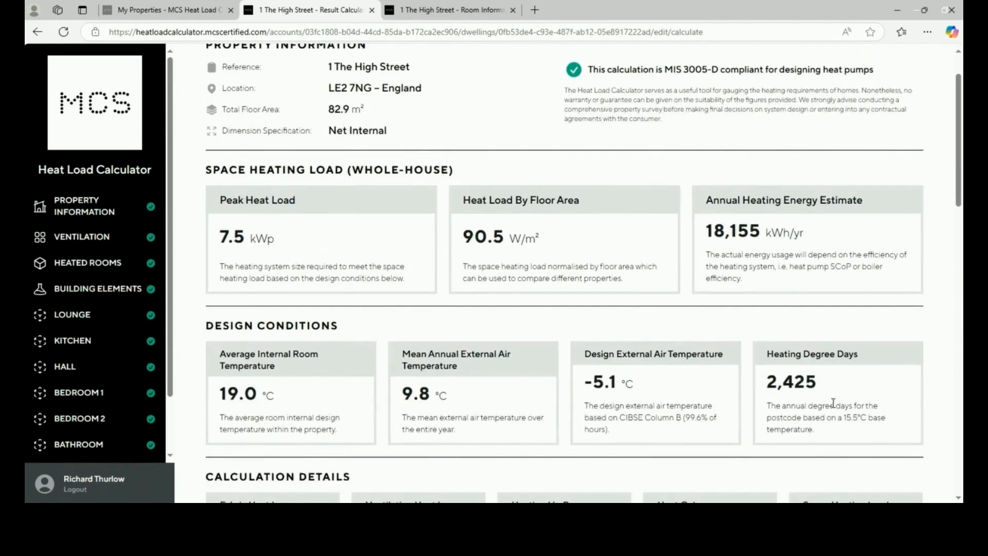
scroll(834, 404, down, 3)
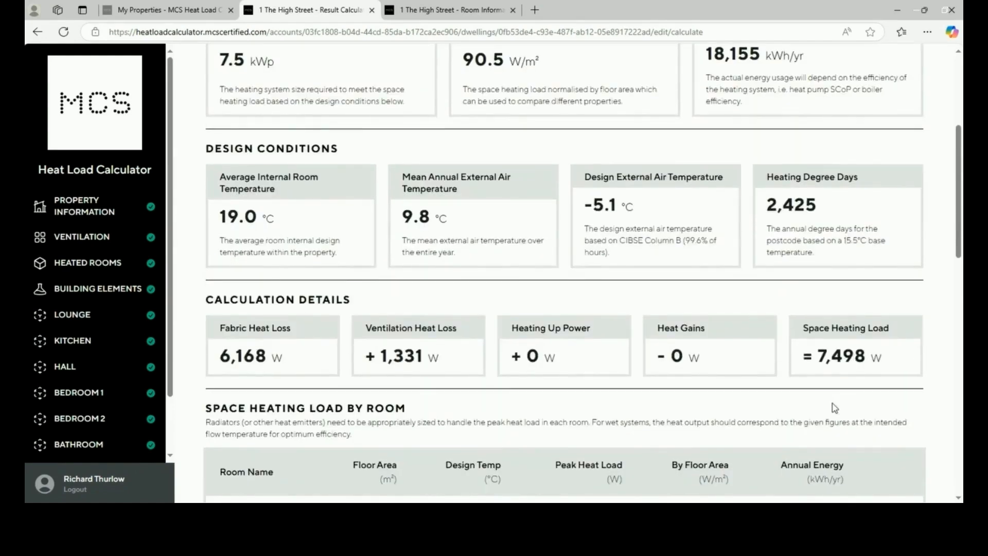
scroll(834, 408, up, 1)
scroll(834, 408, down, 3)
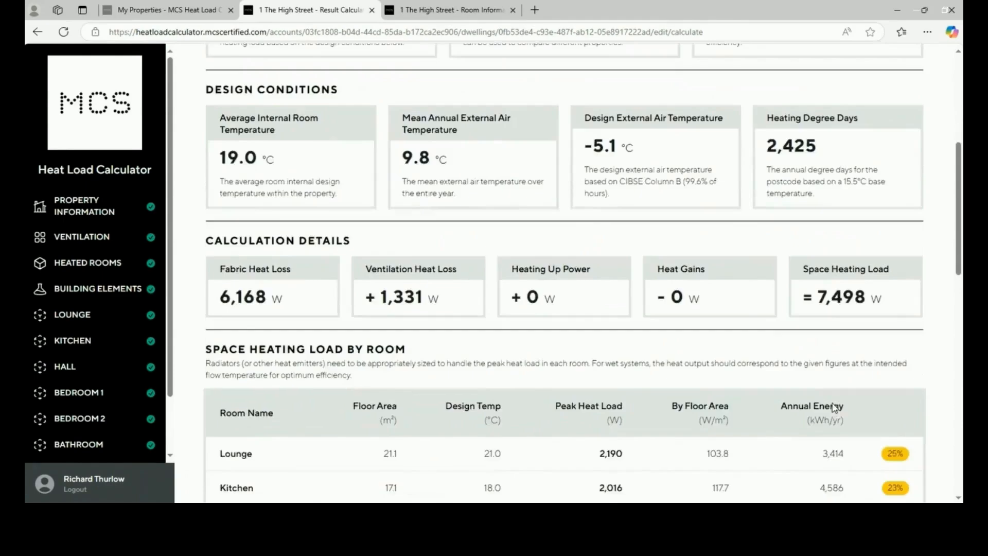
scroll(834, 405, down, 4)
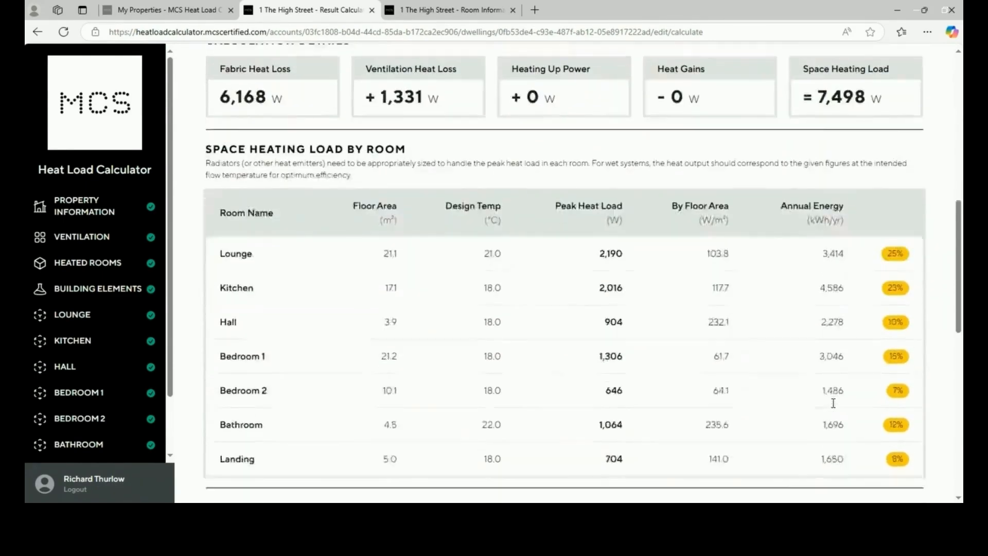
scroll(835, 408, down, 4)
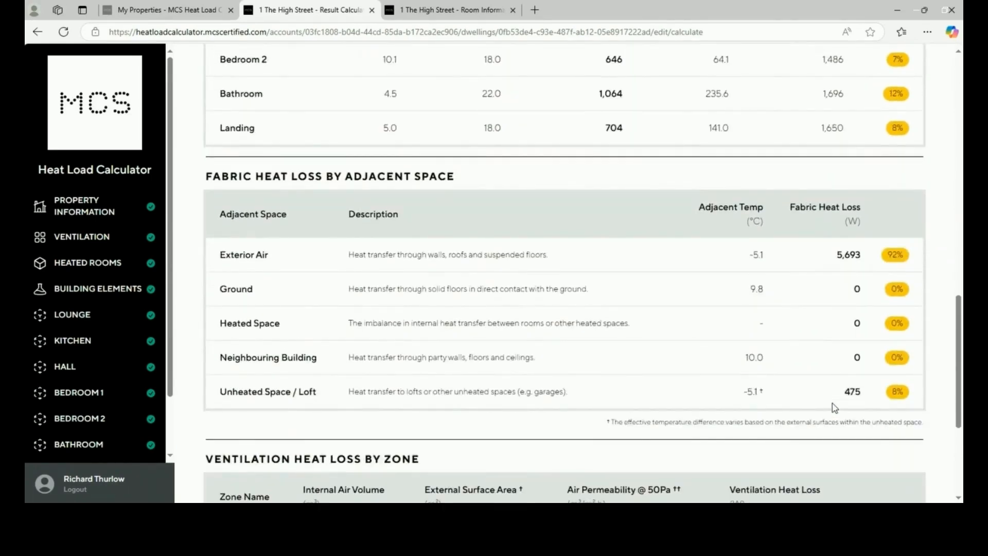
scroll(835, 408, down, 2)
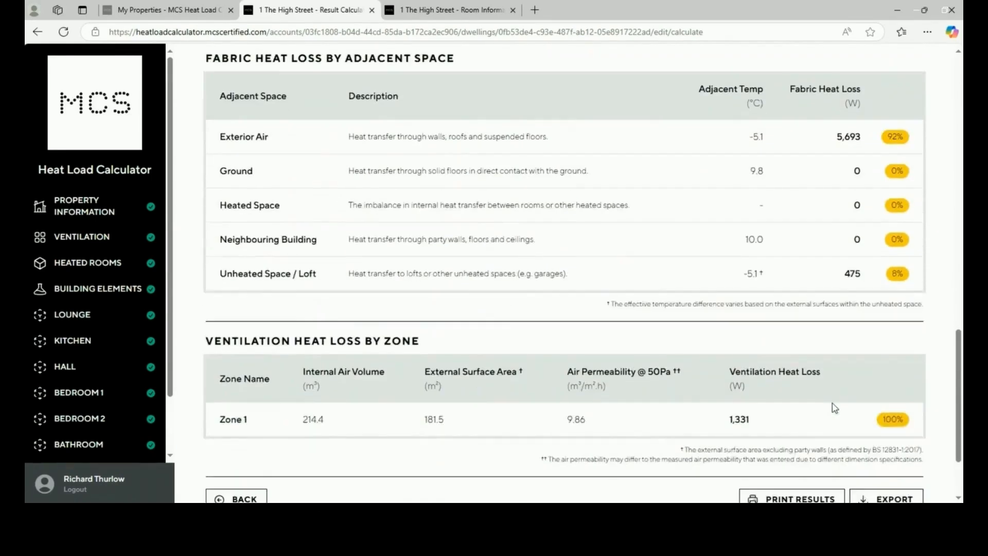
scroll(835, 408, down, 1)
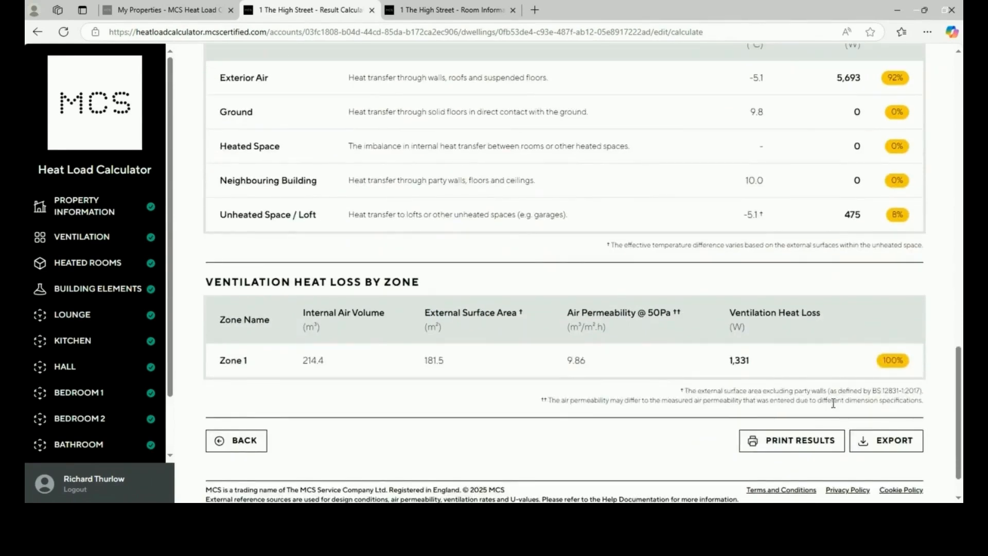
click(880, 442)
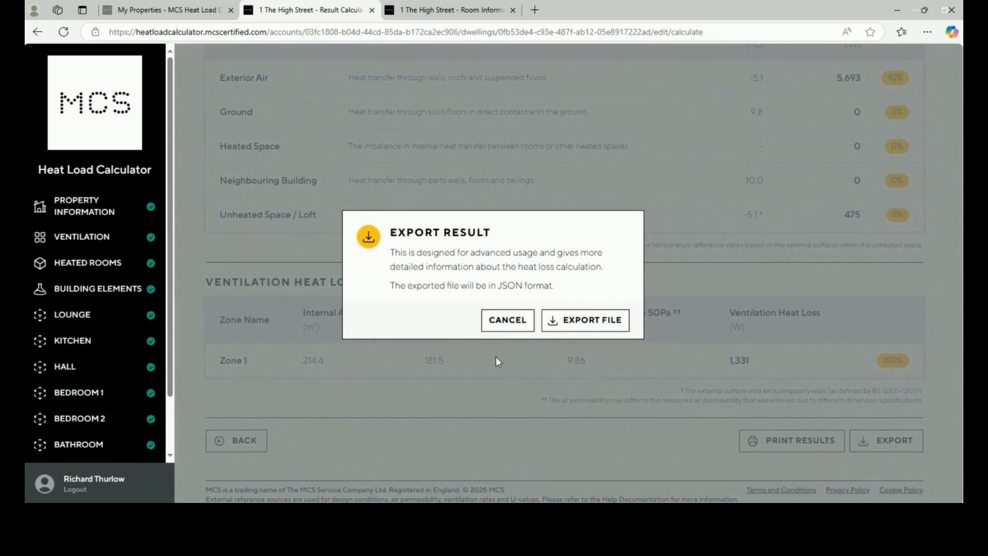
click(507, 320)
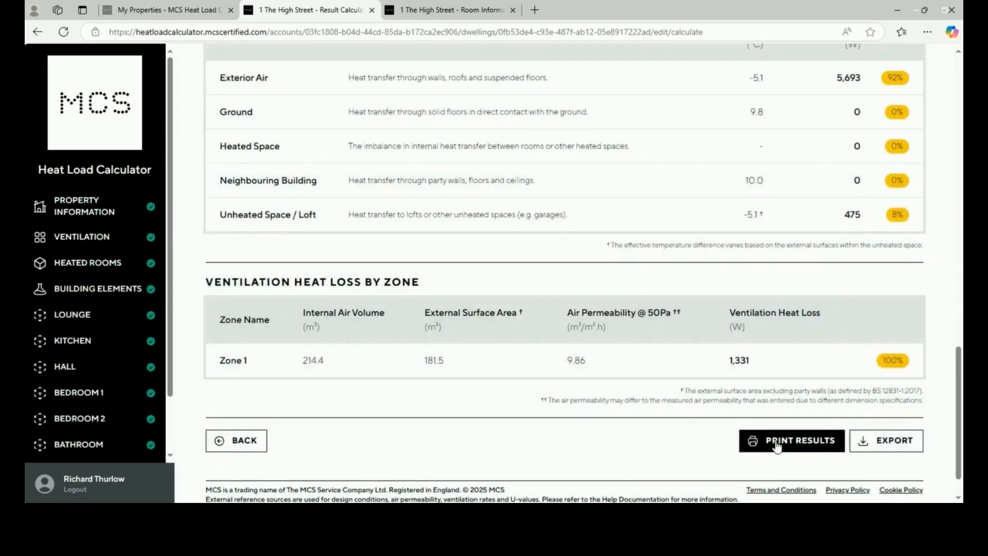